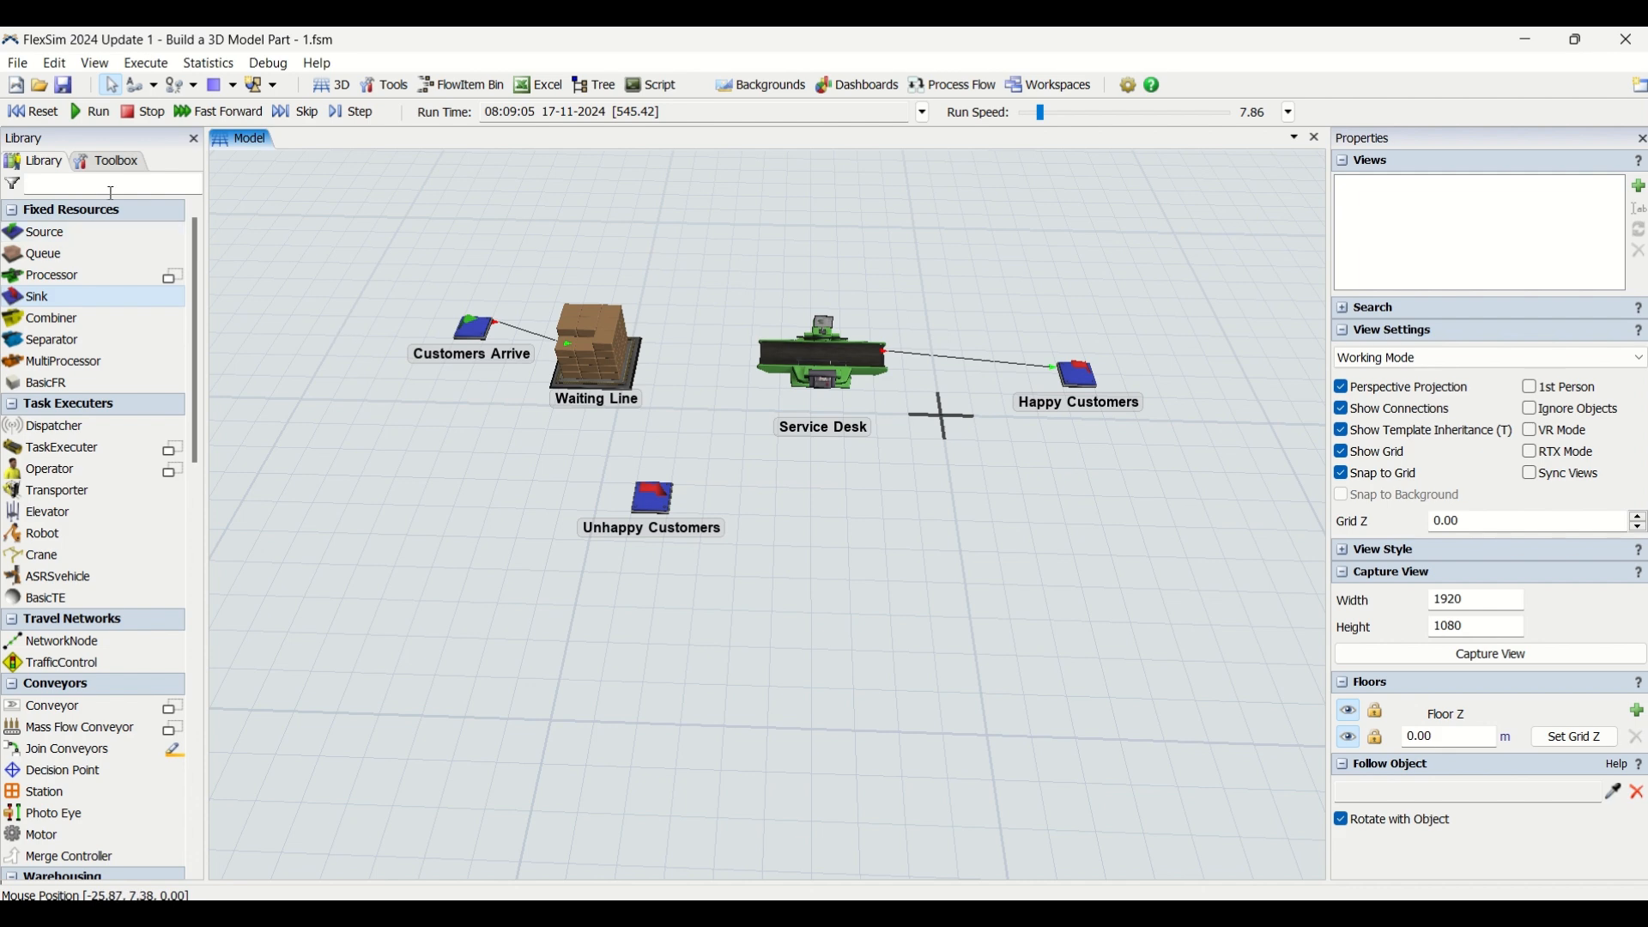
Reset the simulation and add a global Item List to the model
left_click(34, 112)
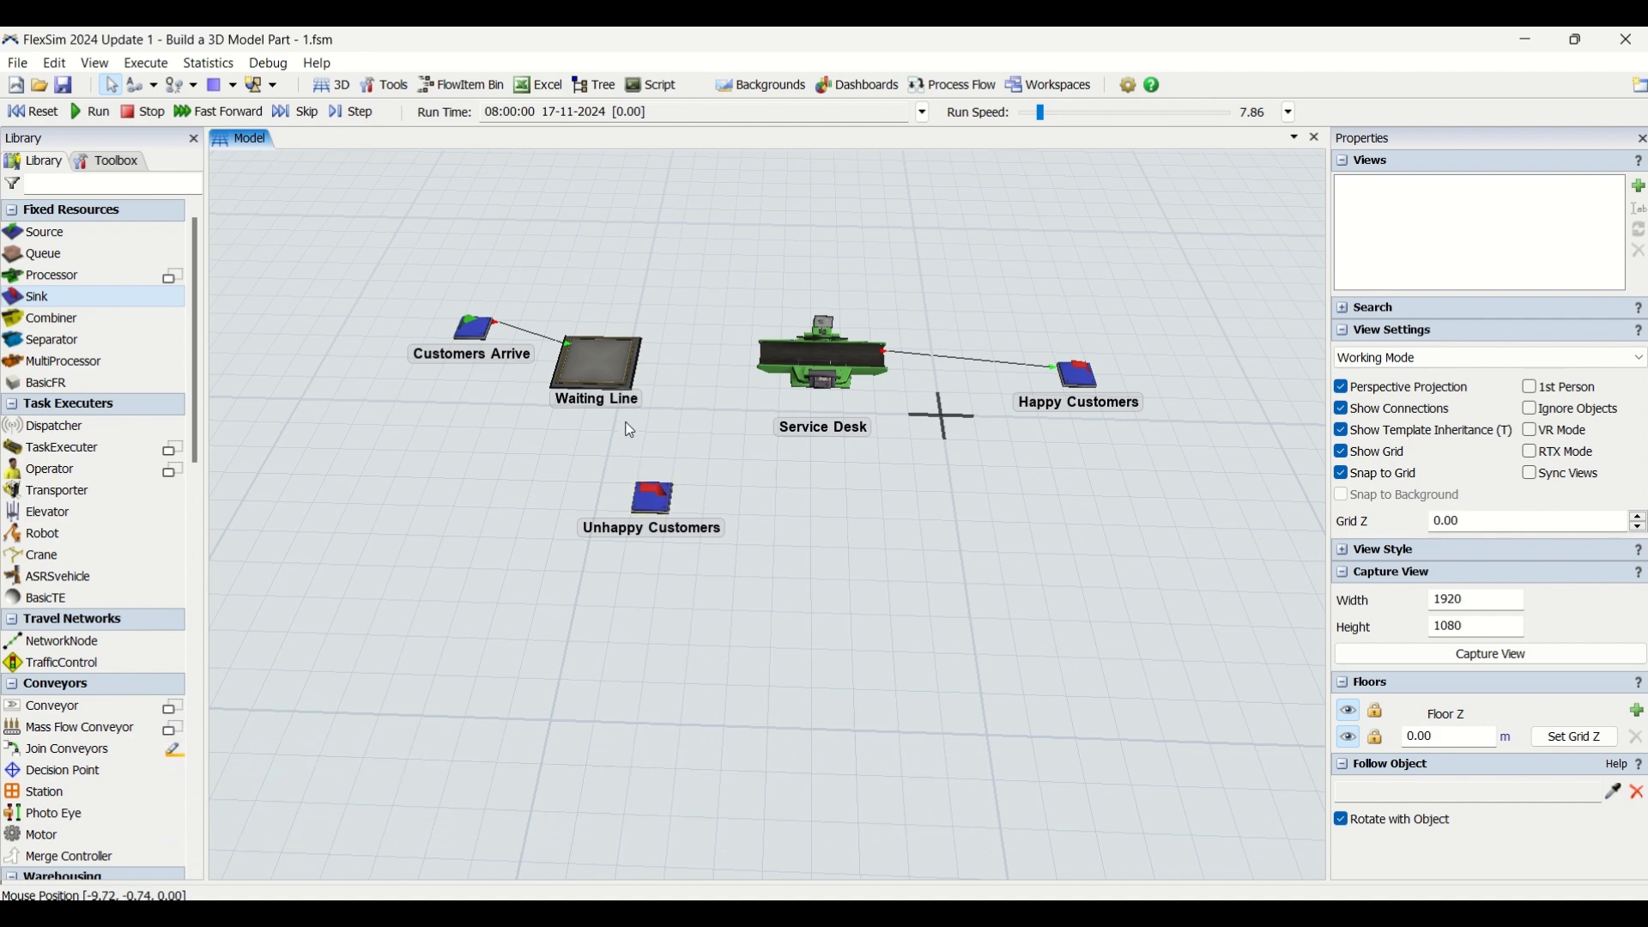
left_click(591, 364)
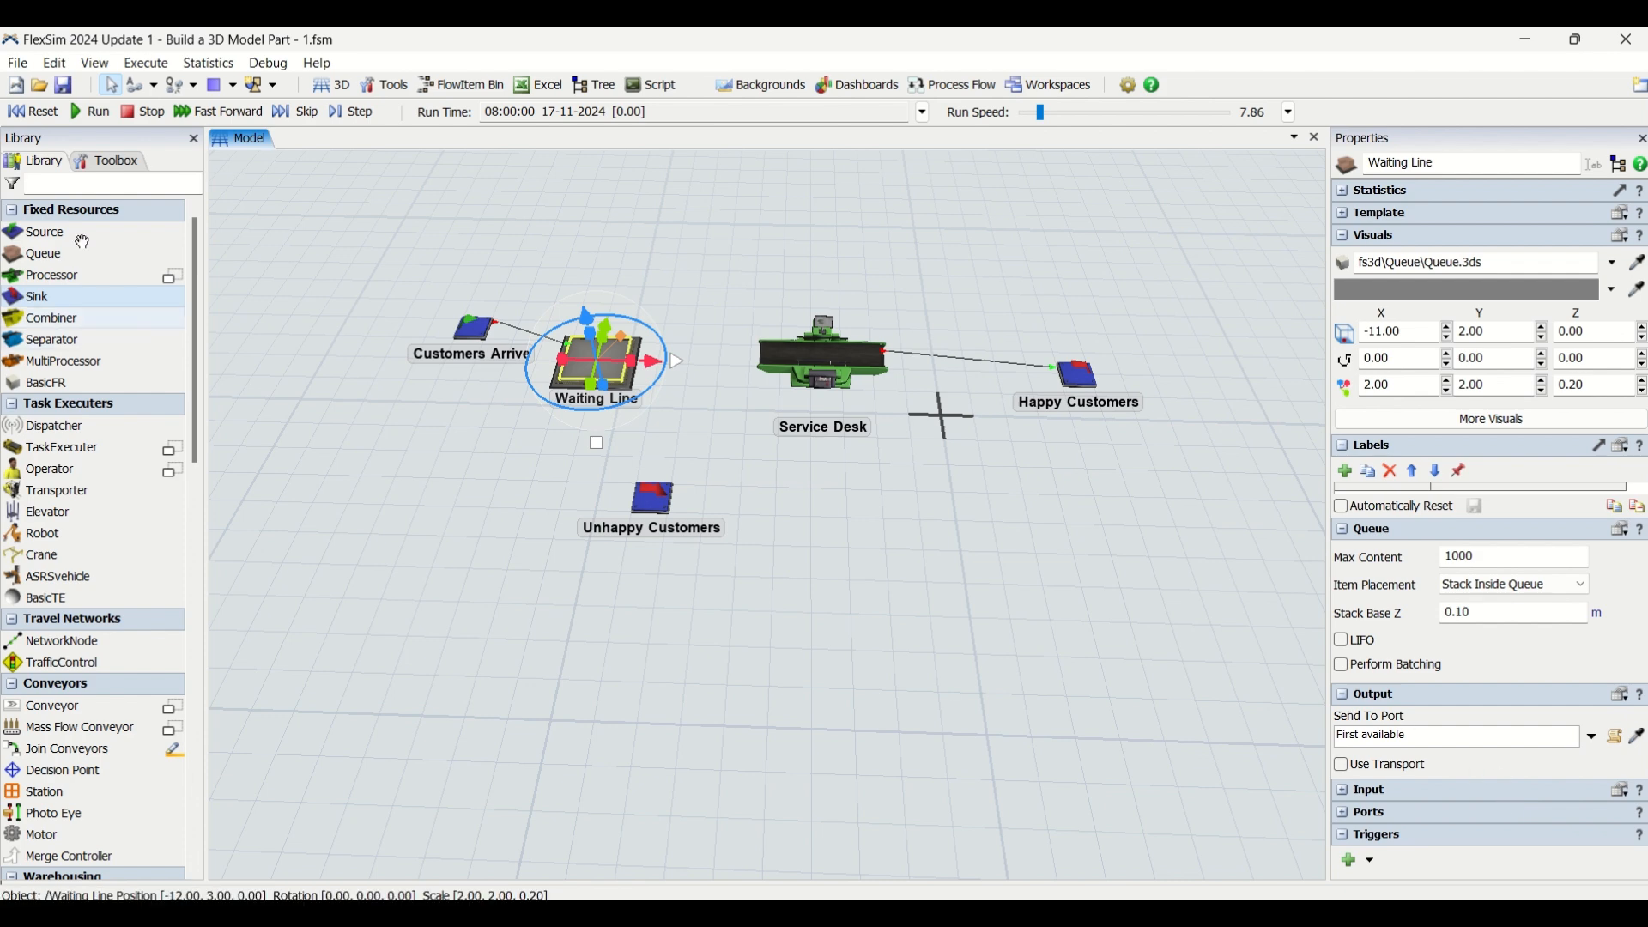
left_click(113, 161)
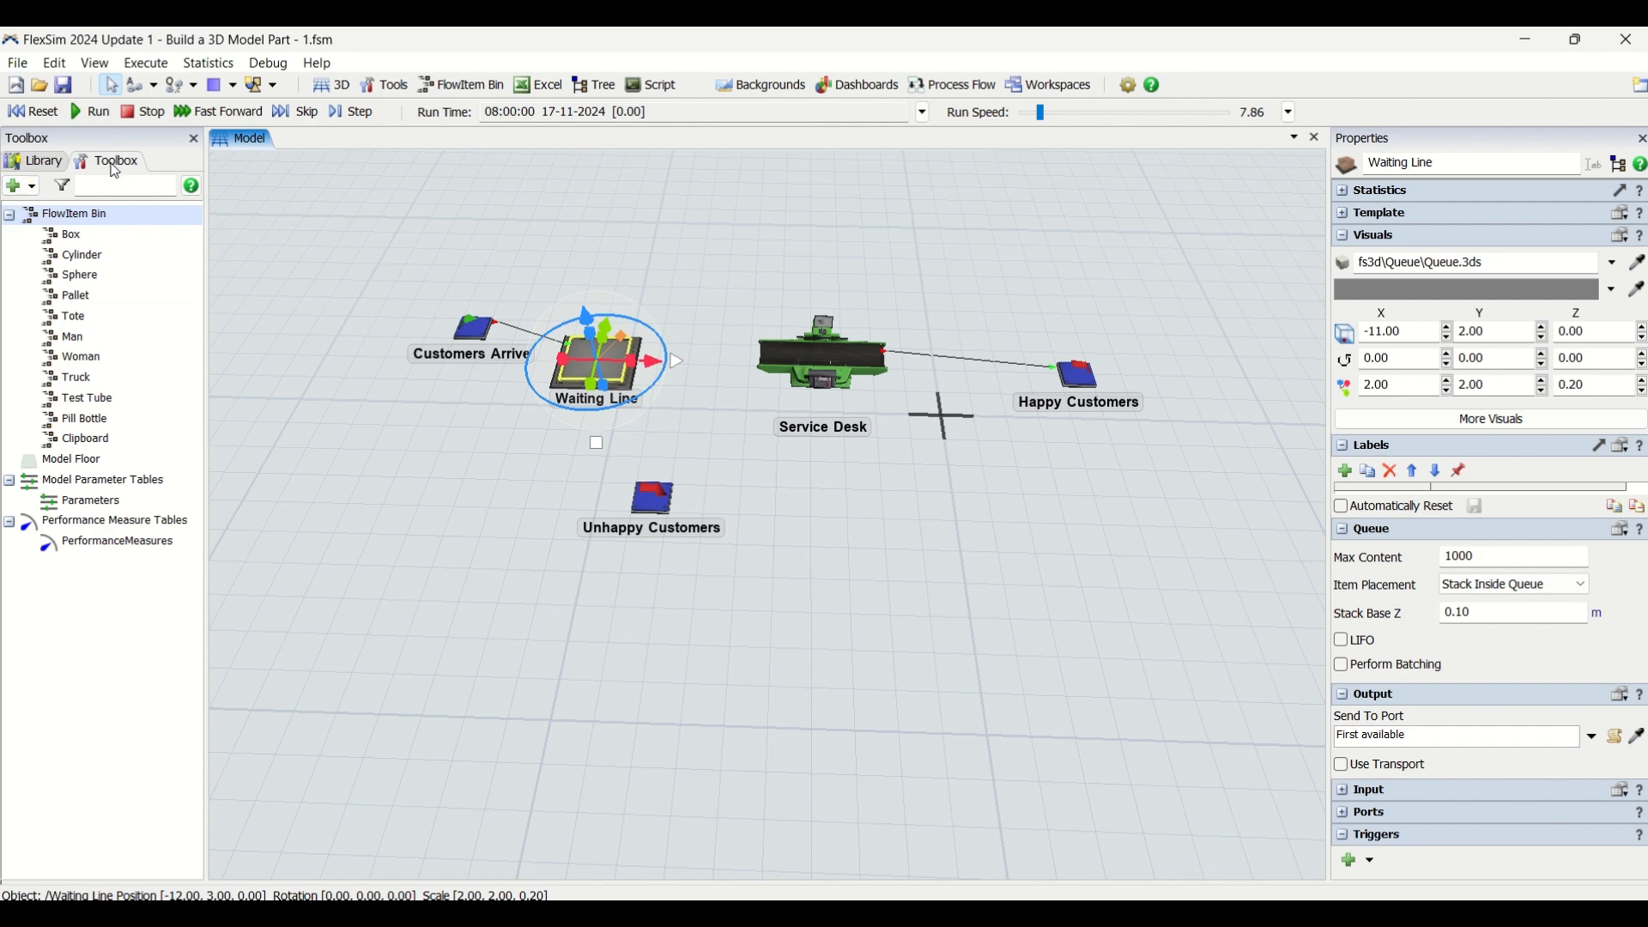
left_click(32, 189)
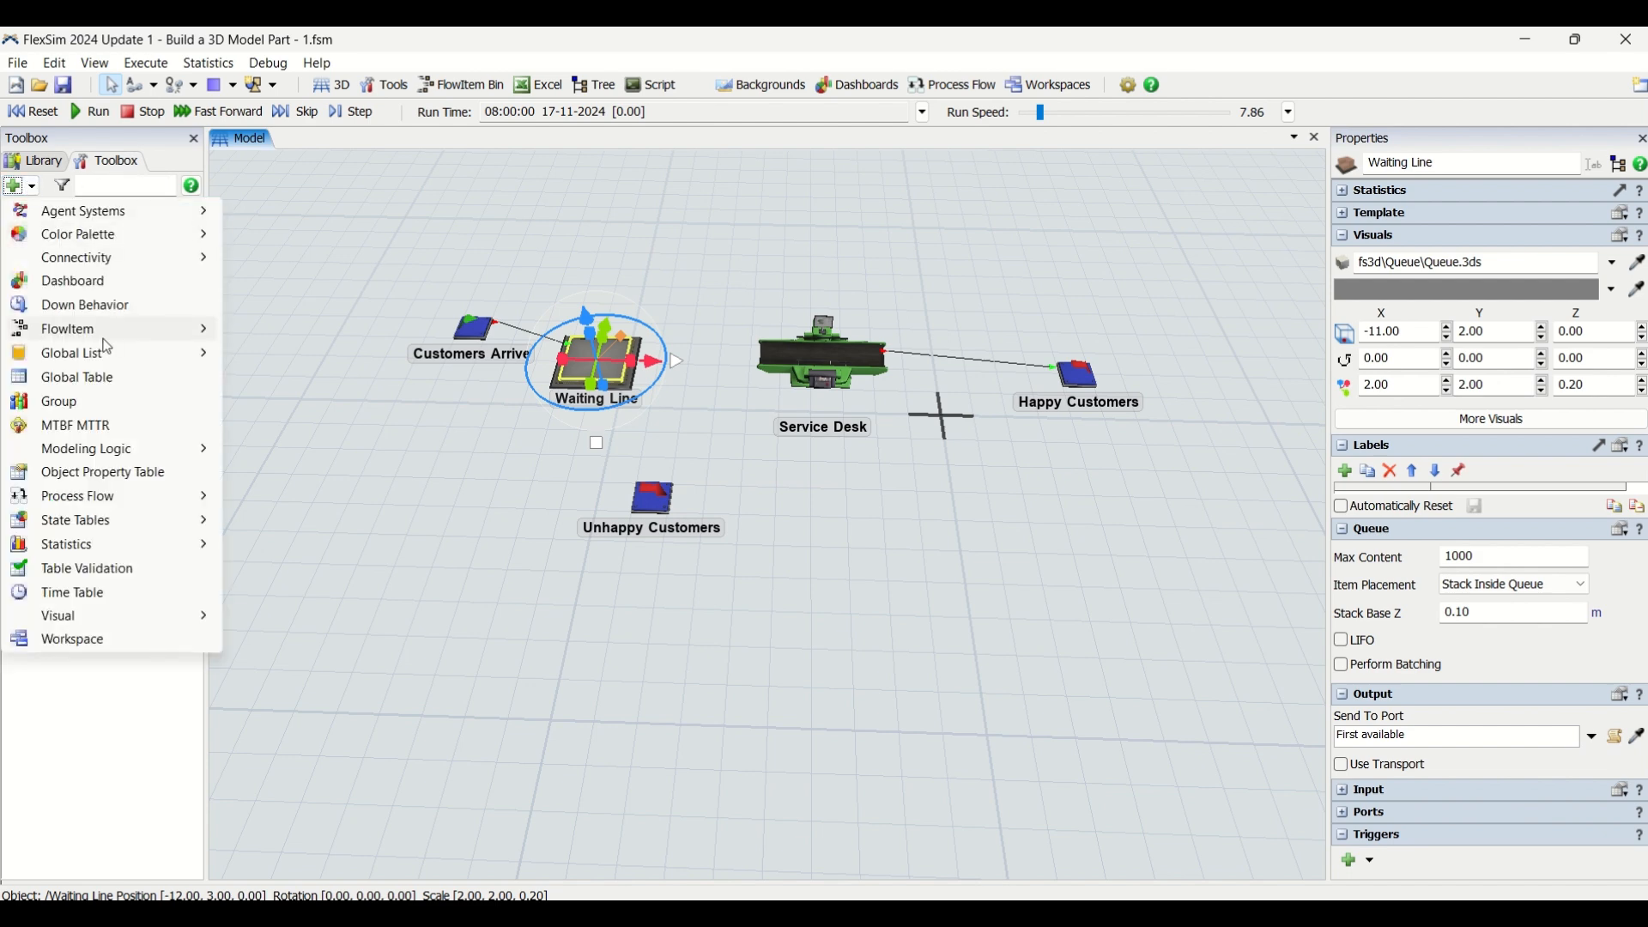
mouse_move(123, 365)
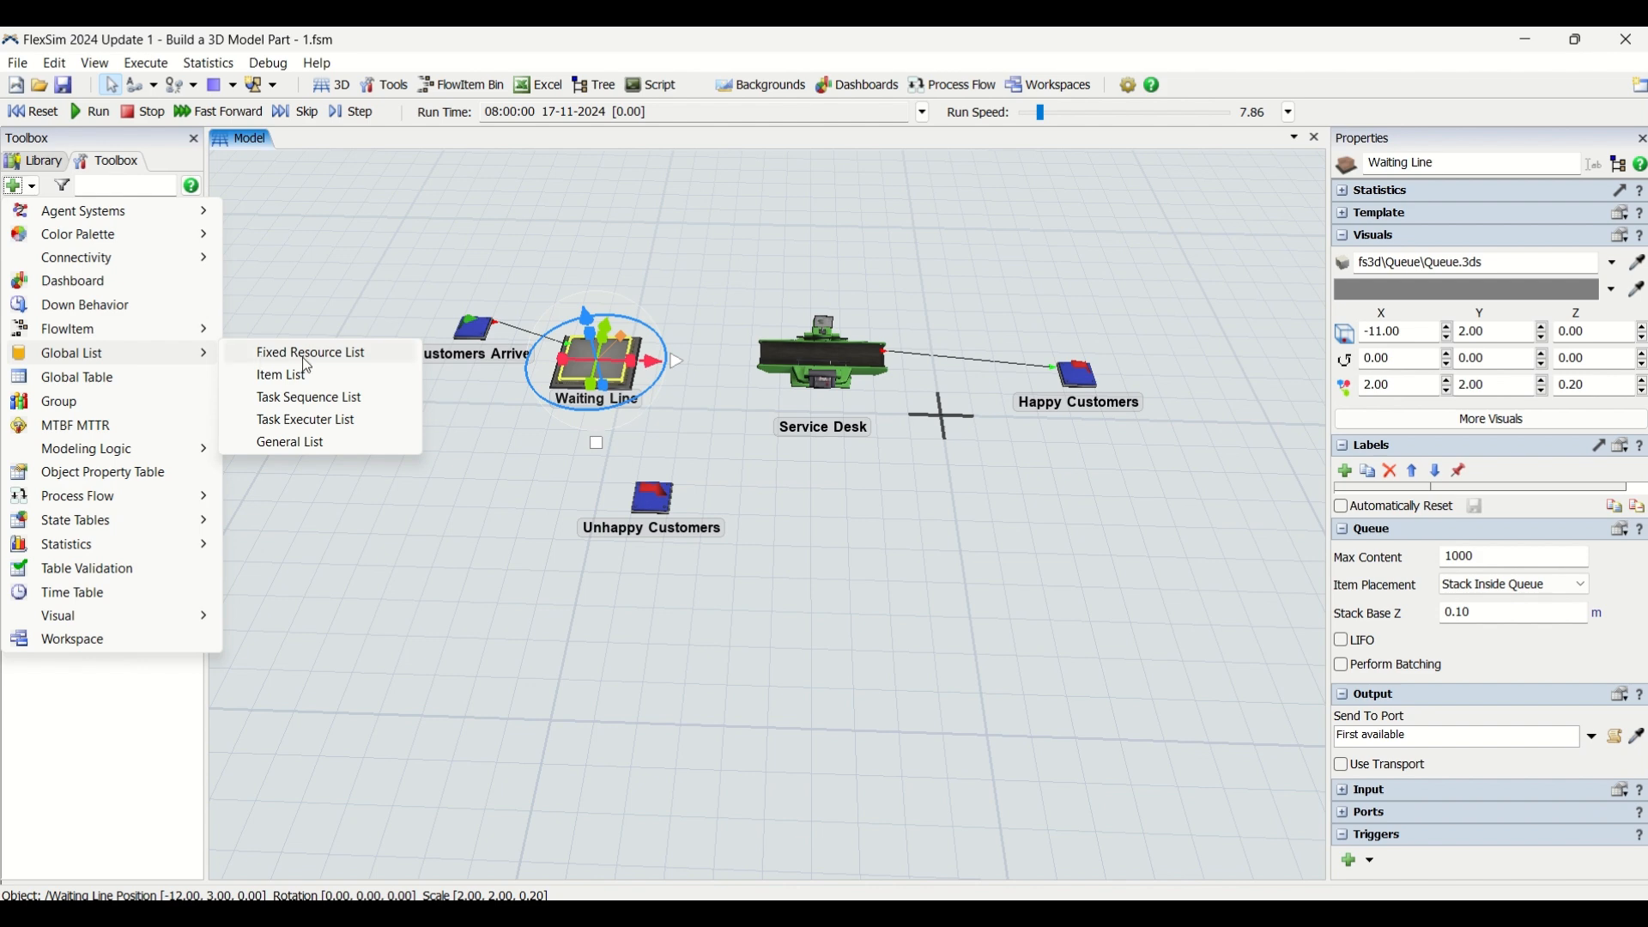
left_click(360, 379)
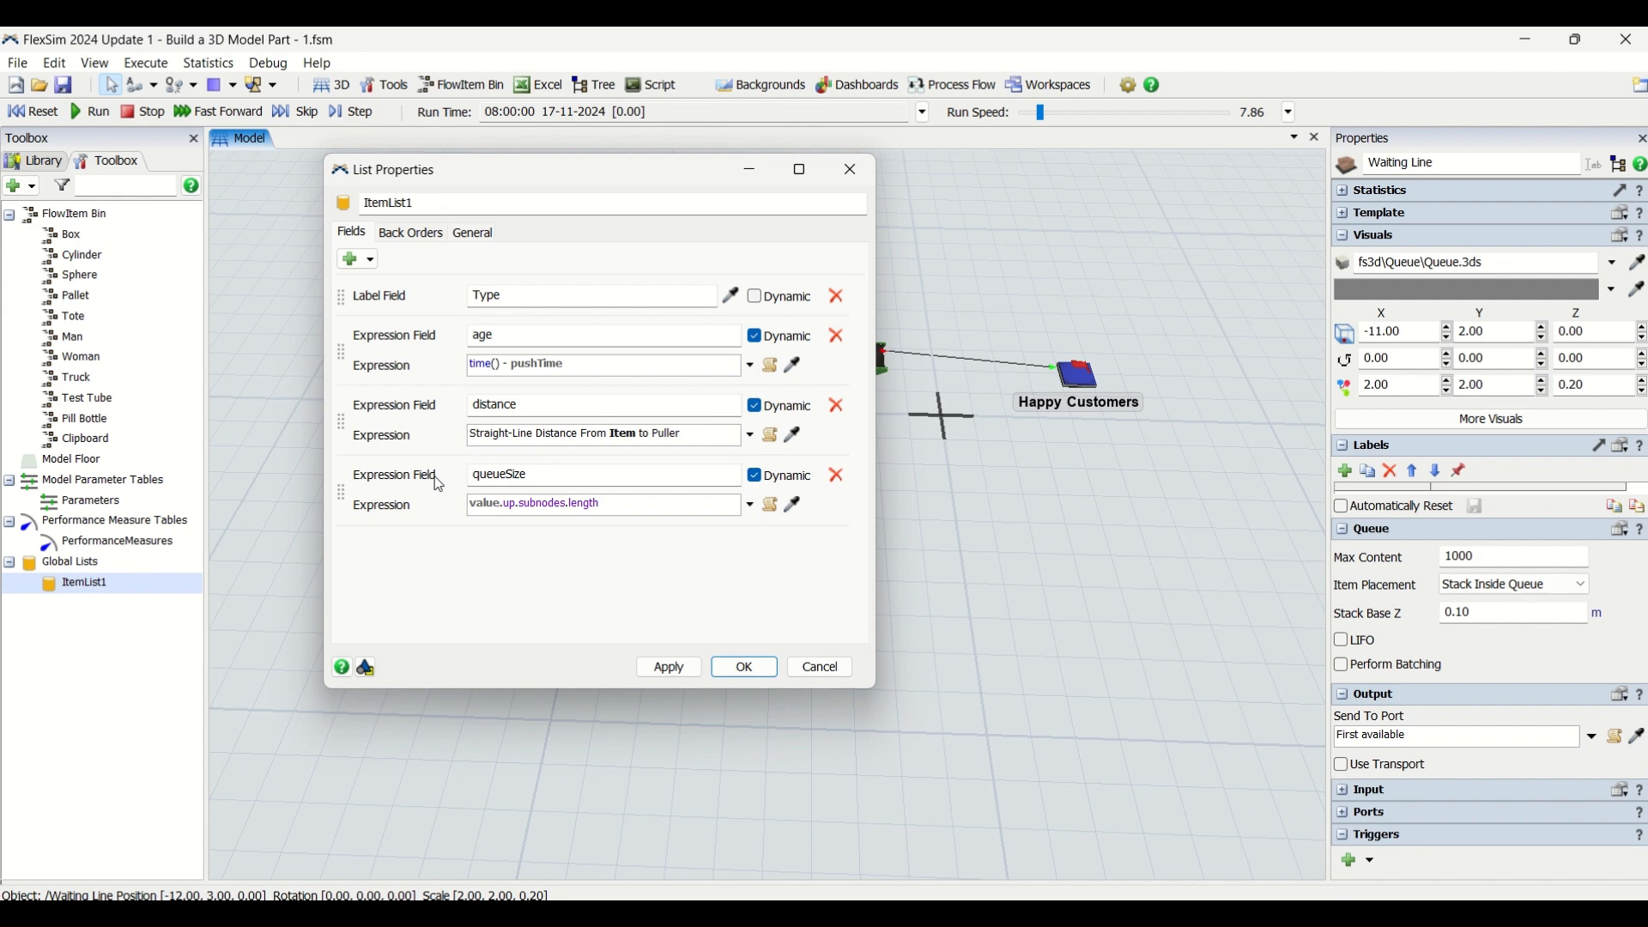
Delete the list's Type label field and rename the age expression field to ageInQueue
left_click(836, 298)
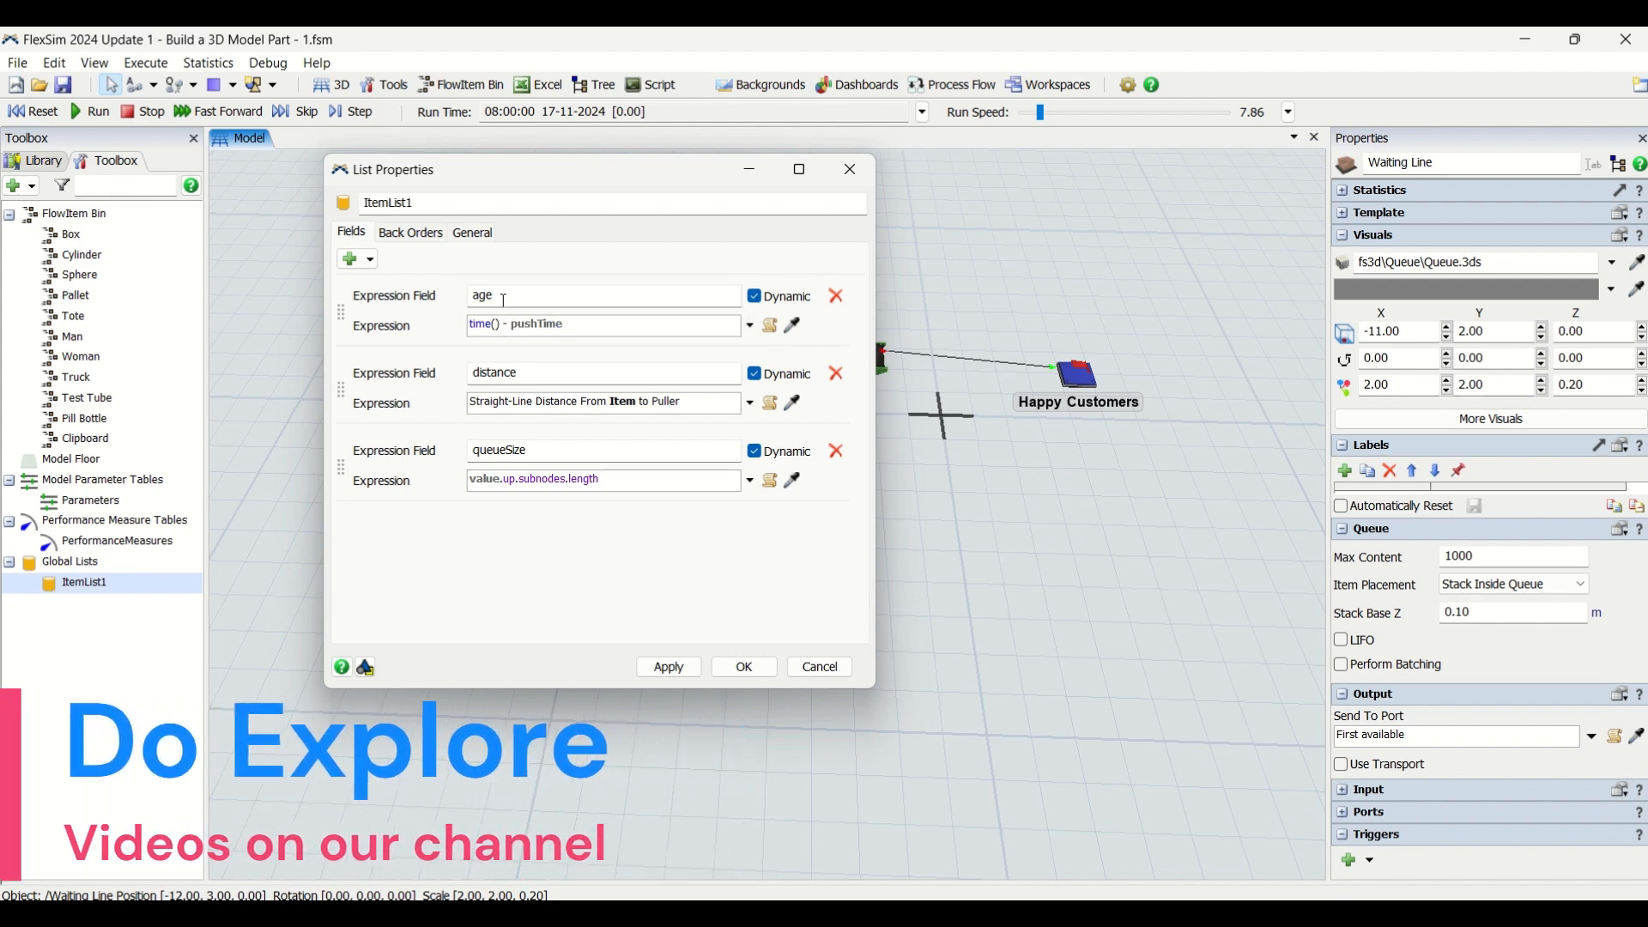
left_click(510, 294)
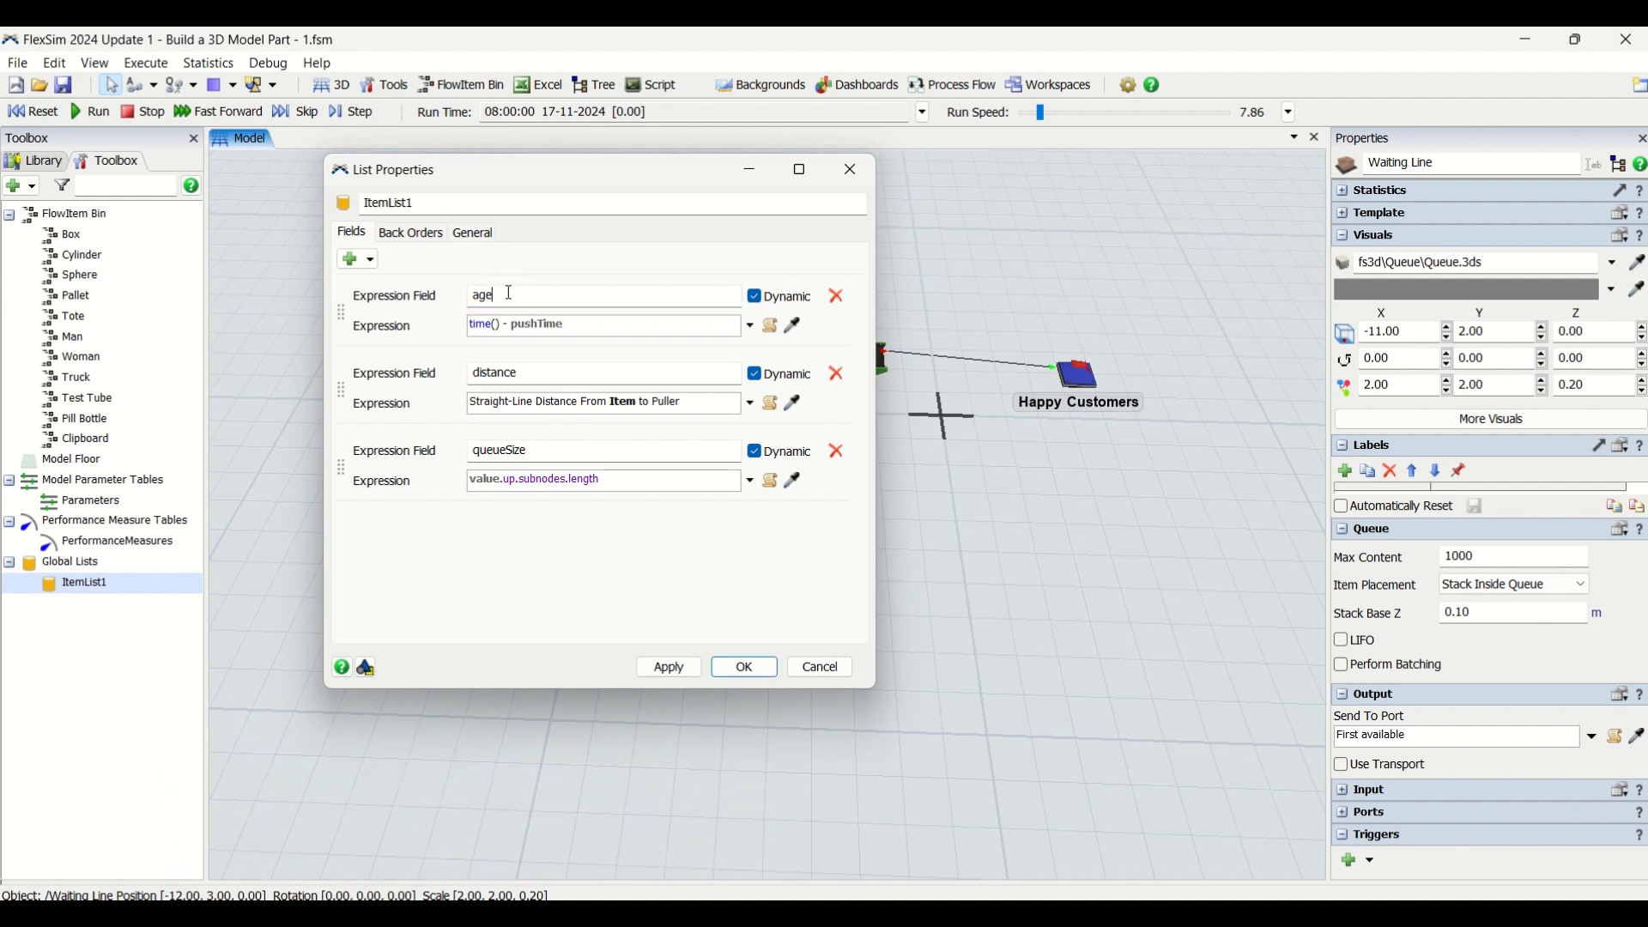
type("InQueue")
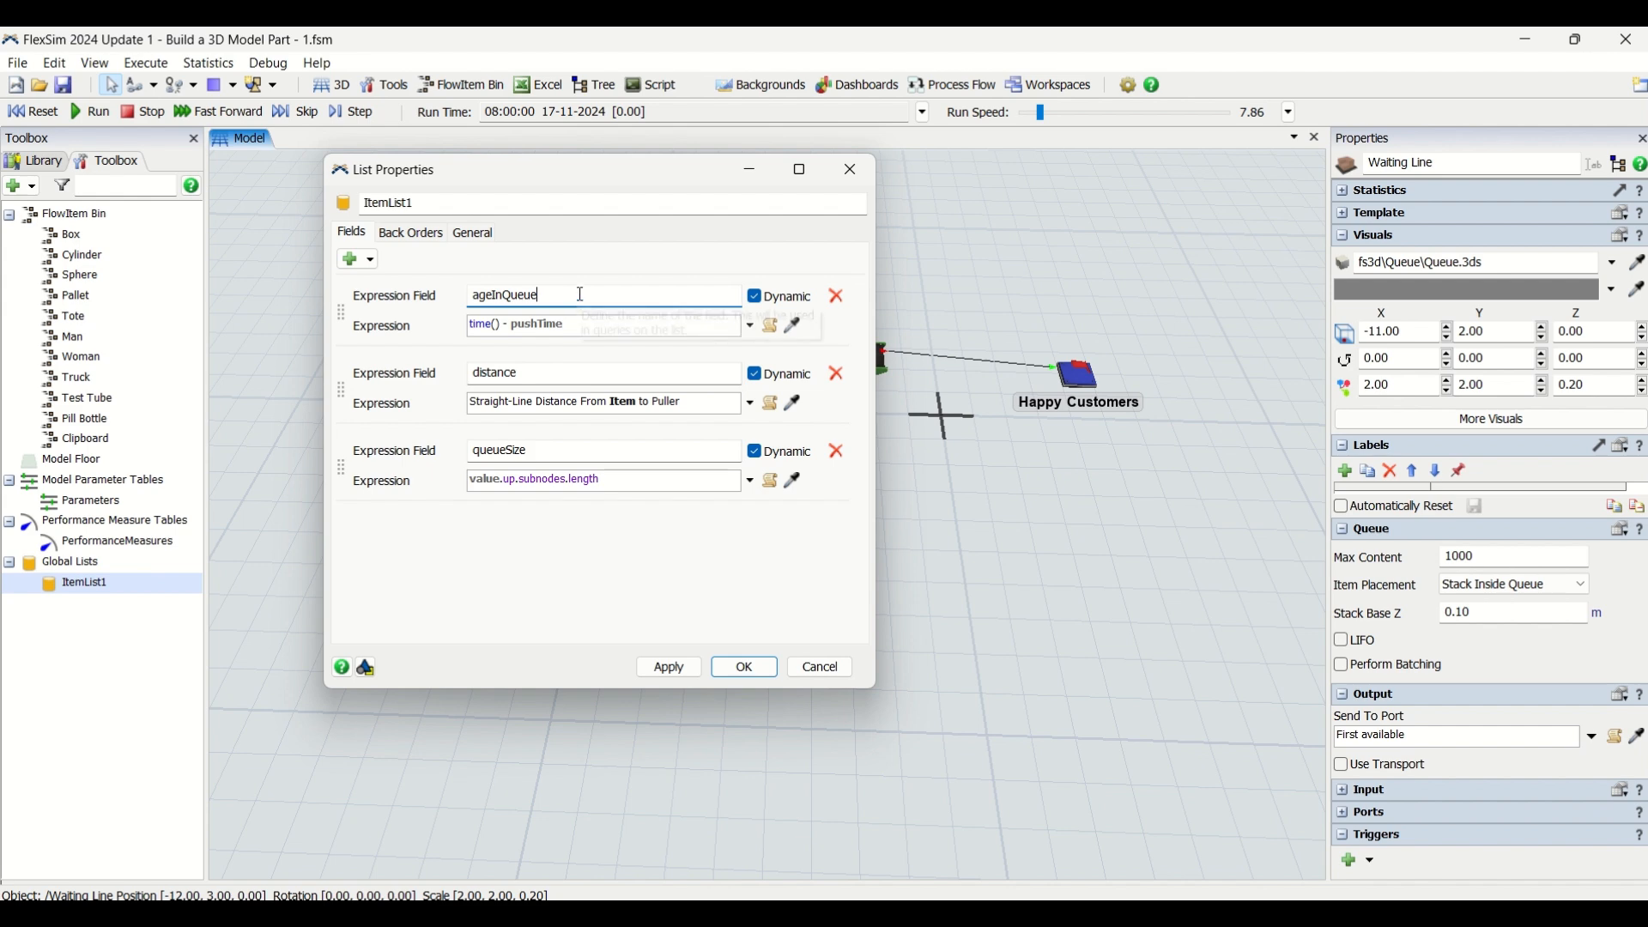
left_click(604, 264)
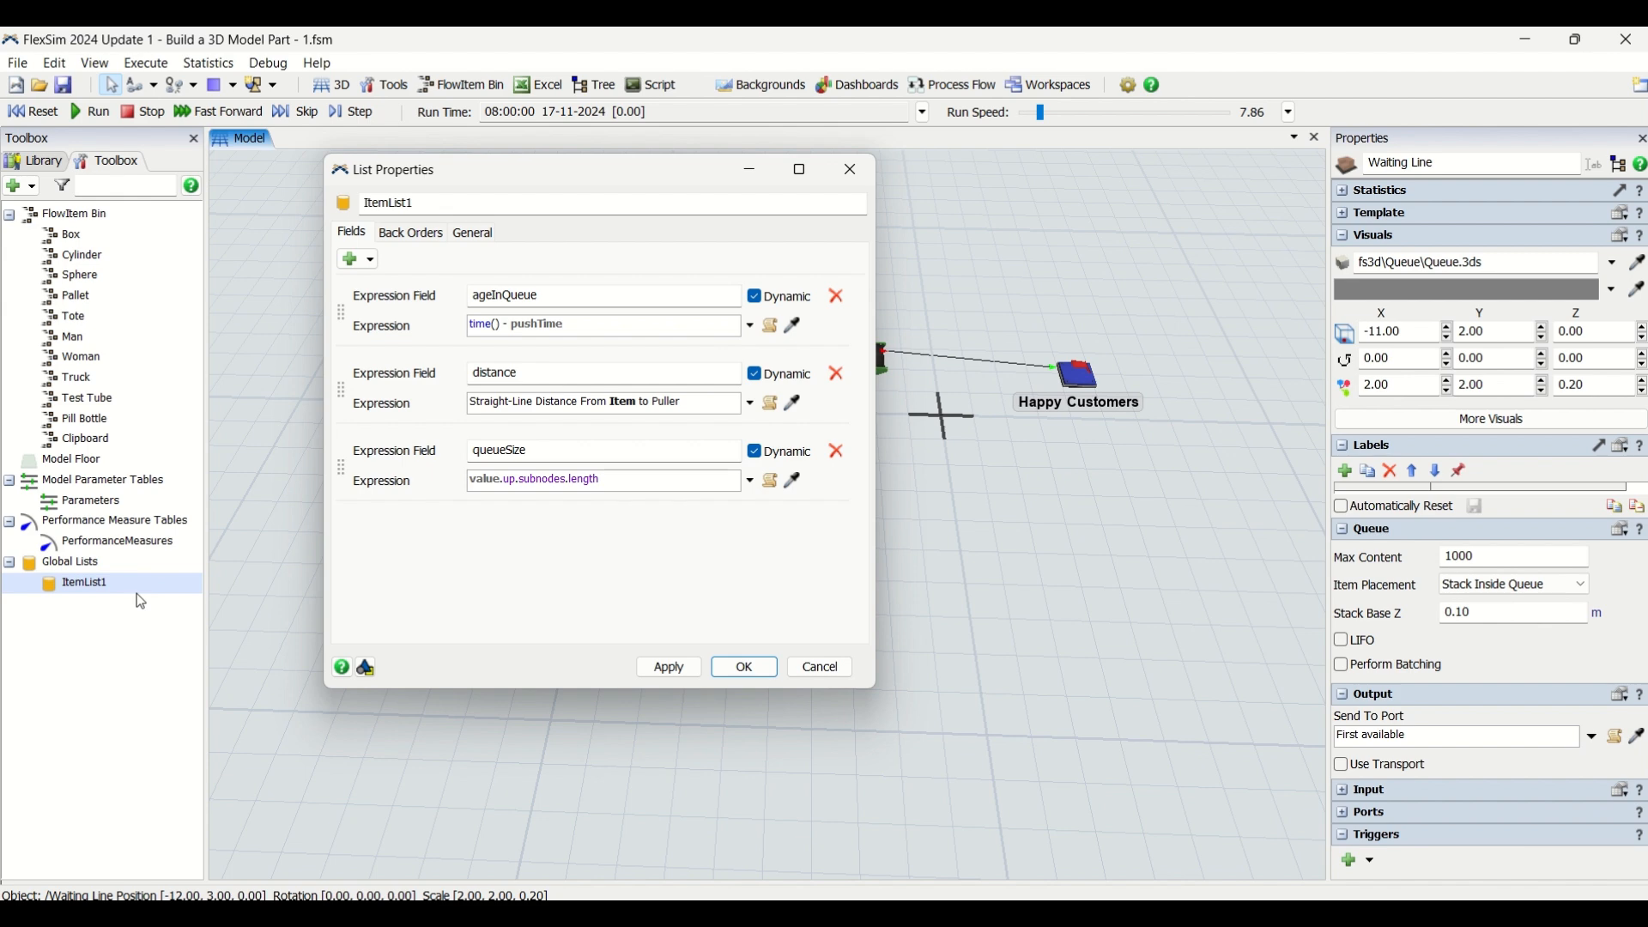
Rename the global list as WaitingCustomers
double_click(420, 205)
type("W")
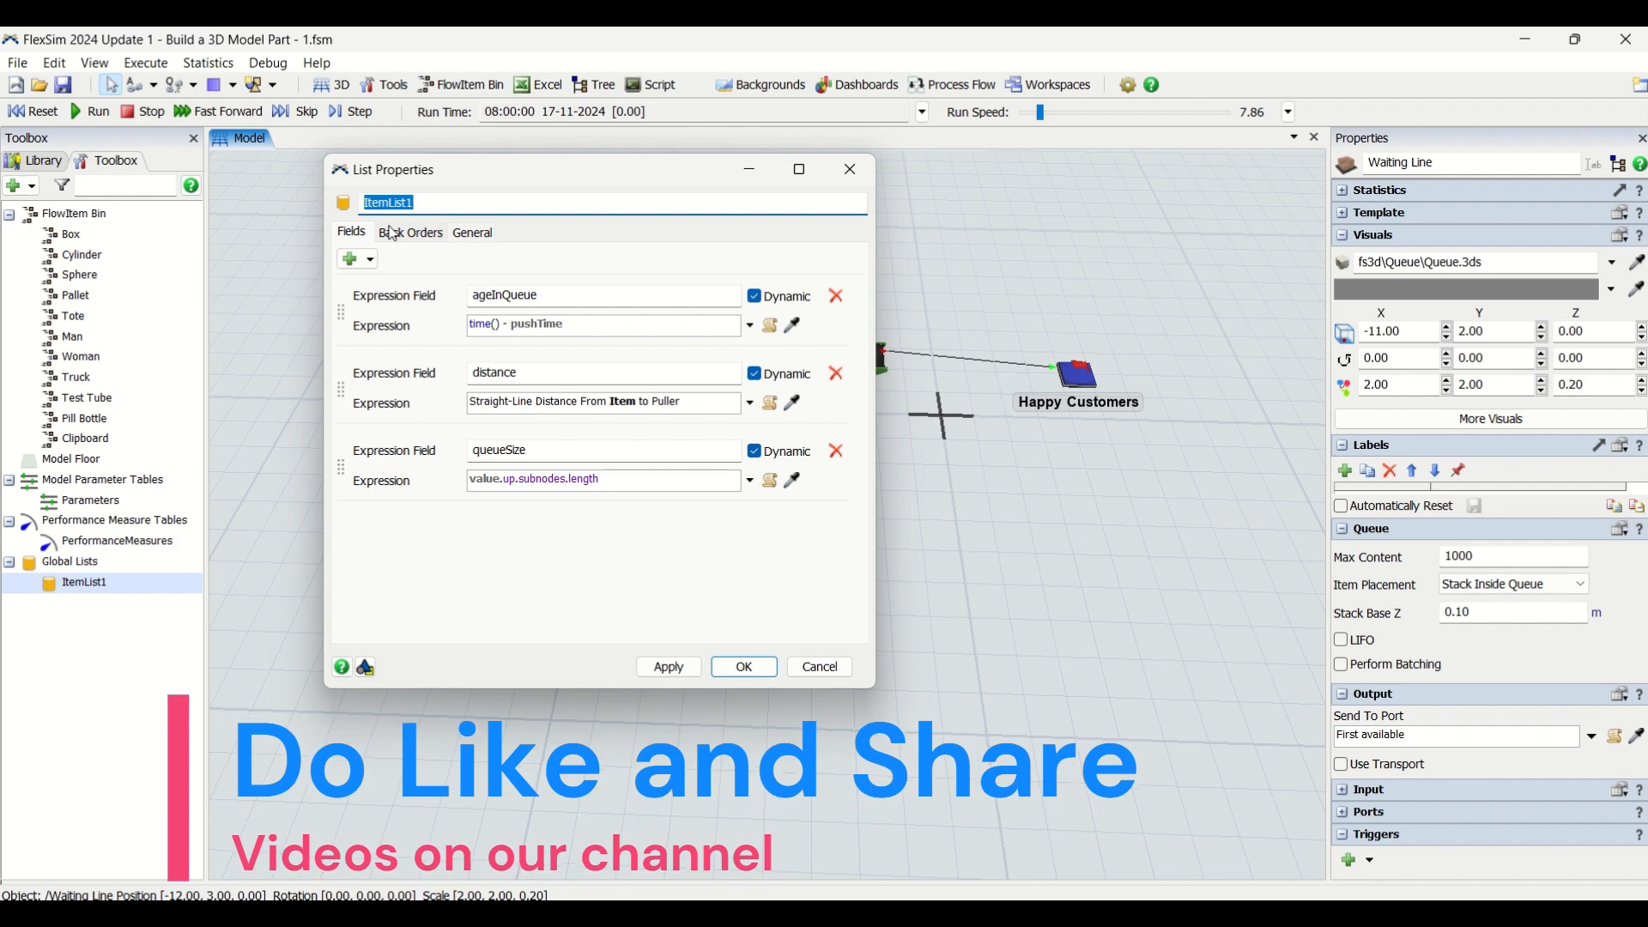
type("ai")
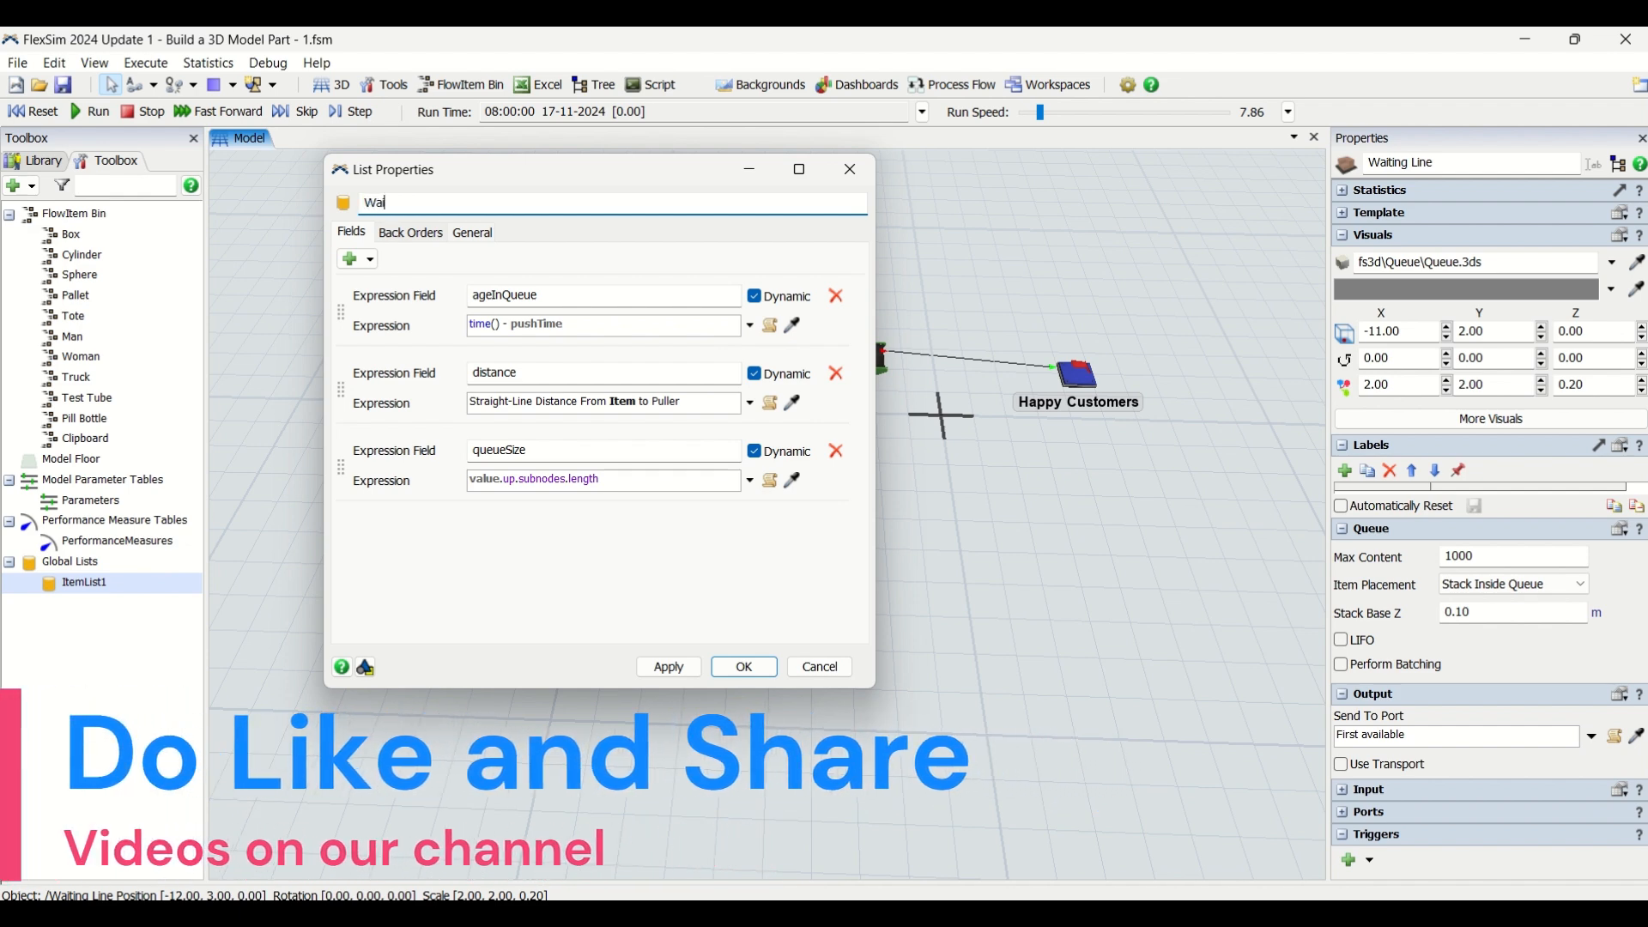
type("ting")
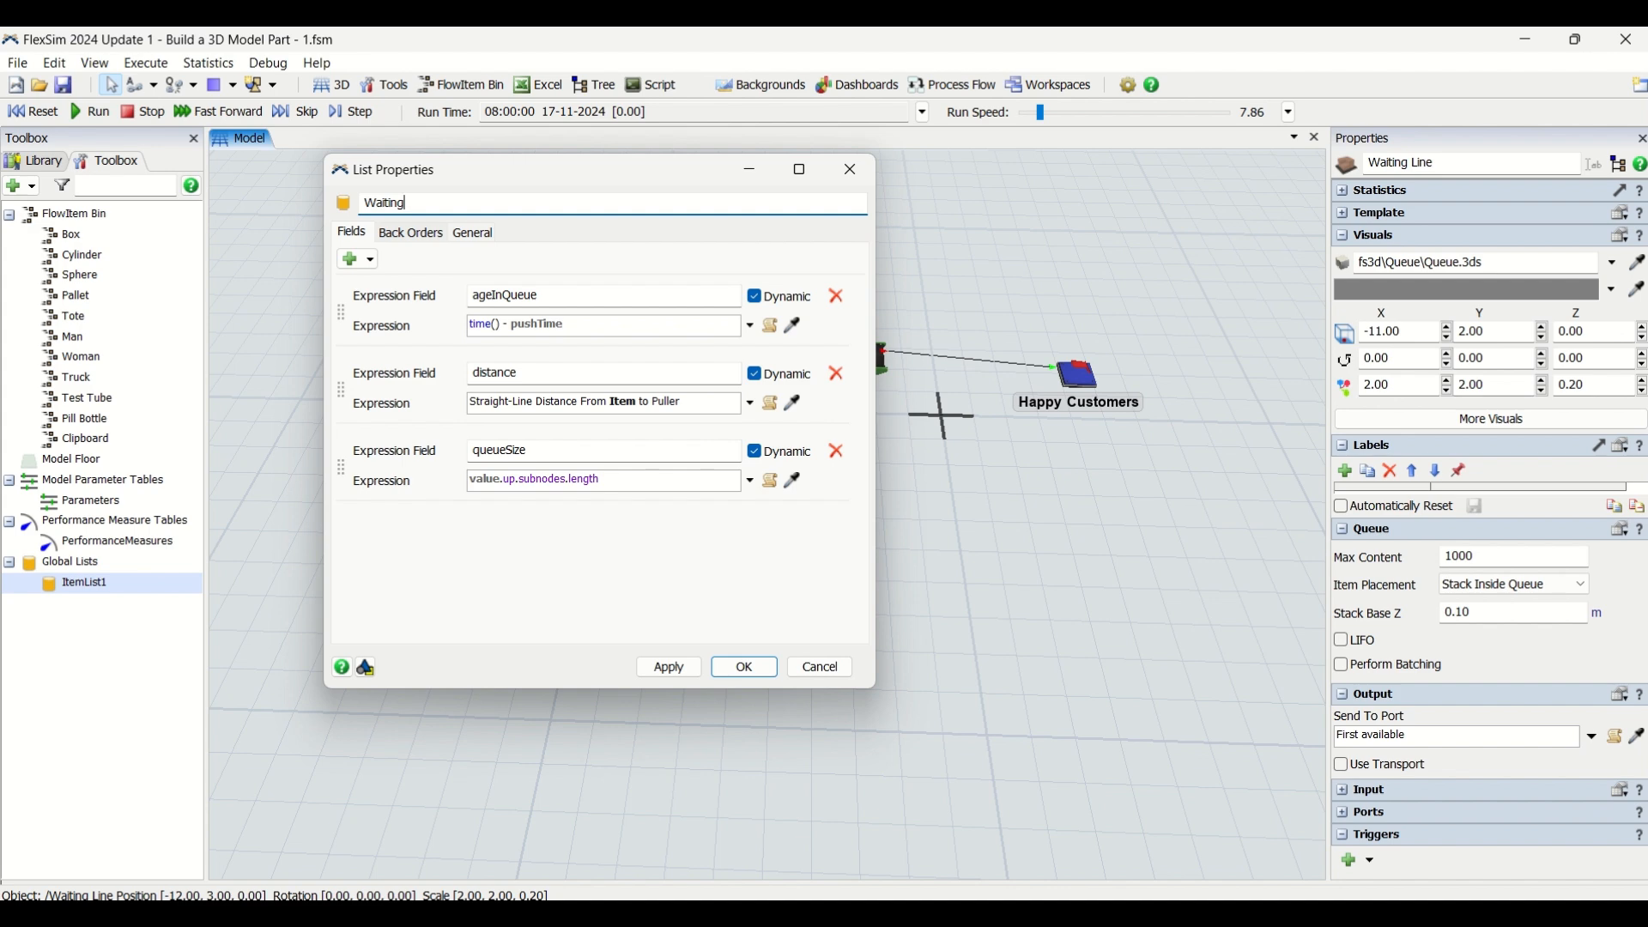
type("Customers")
Delete the distance and queueSize expression fields from the WaitingCustomers list
double_click(556, 300)
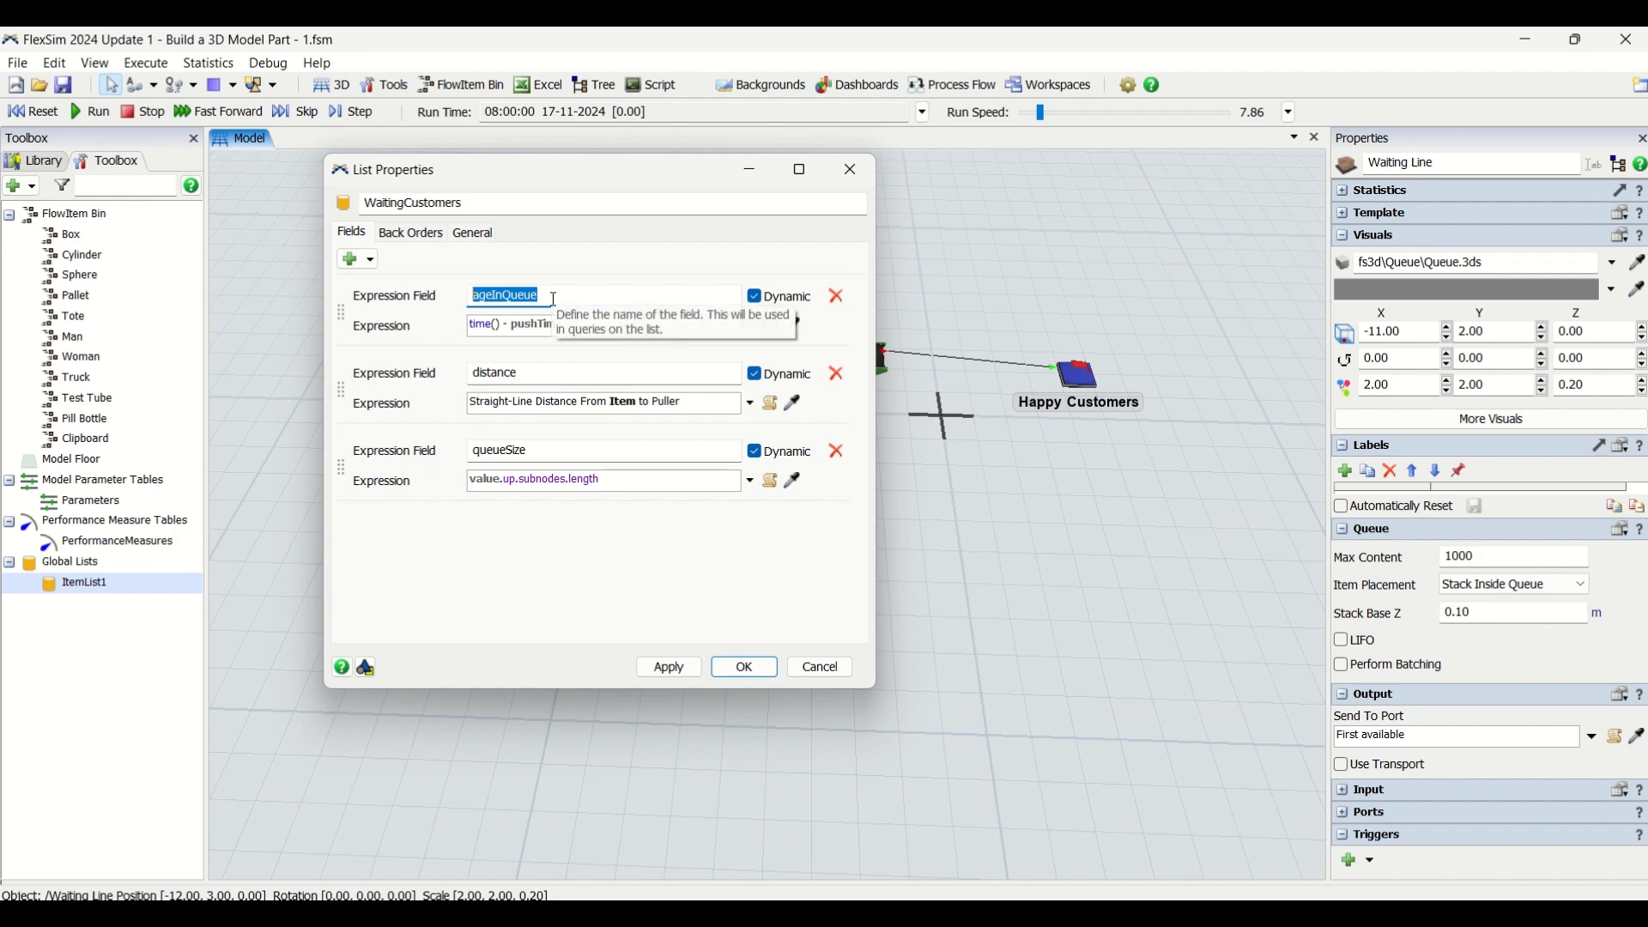
left_click(837, 373)
left_click(837, 374)
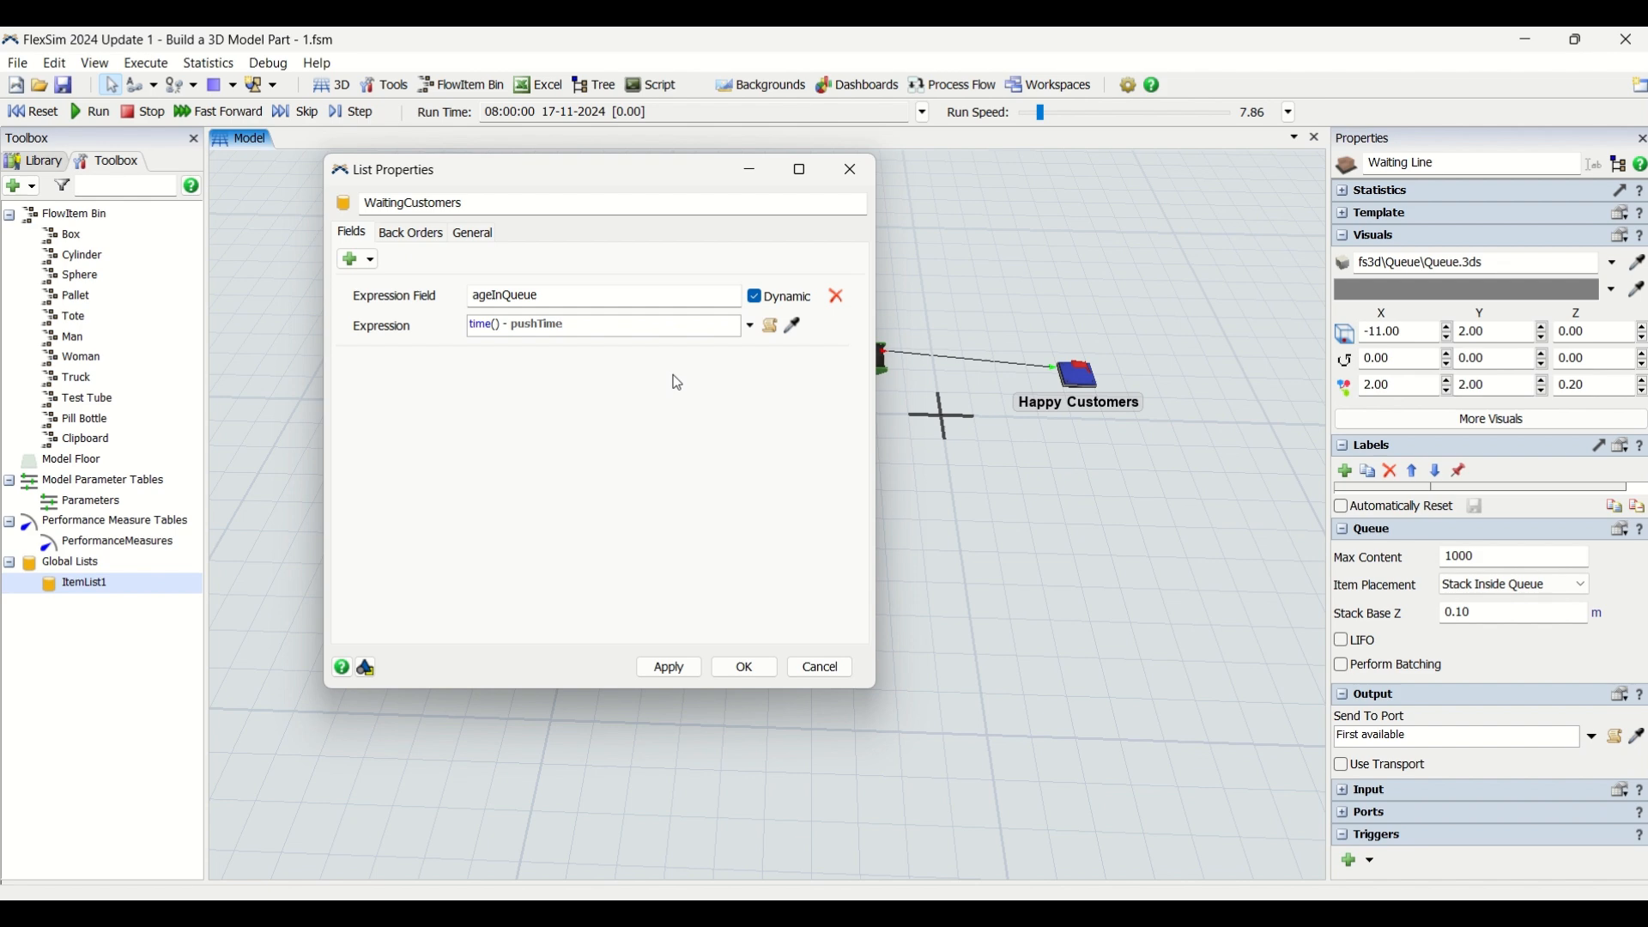
Rename the remaining ageInQueue expression field to WaitTime
left_click(750, 336)
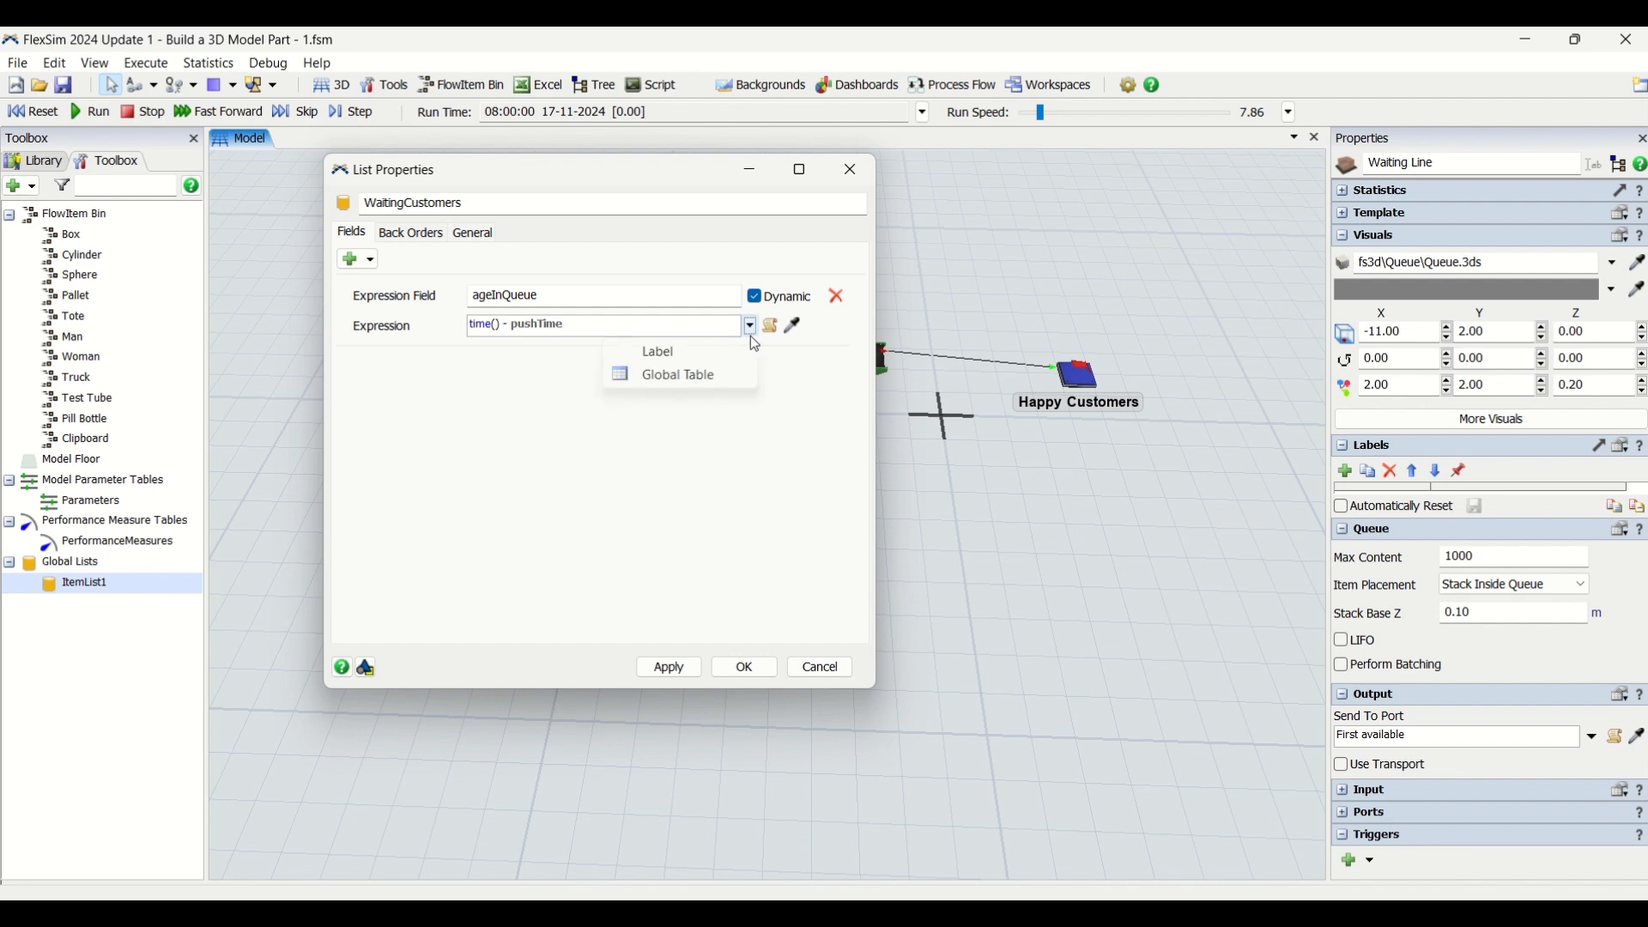
left_click(530, 322)
double_click(527, 302)
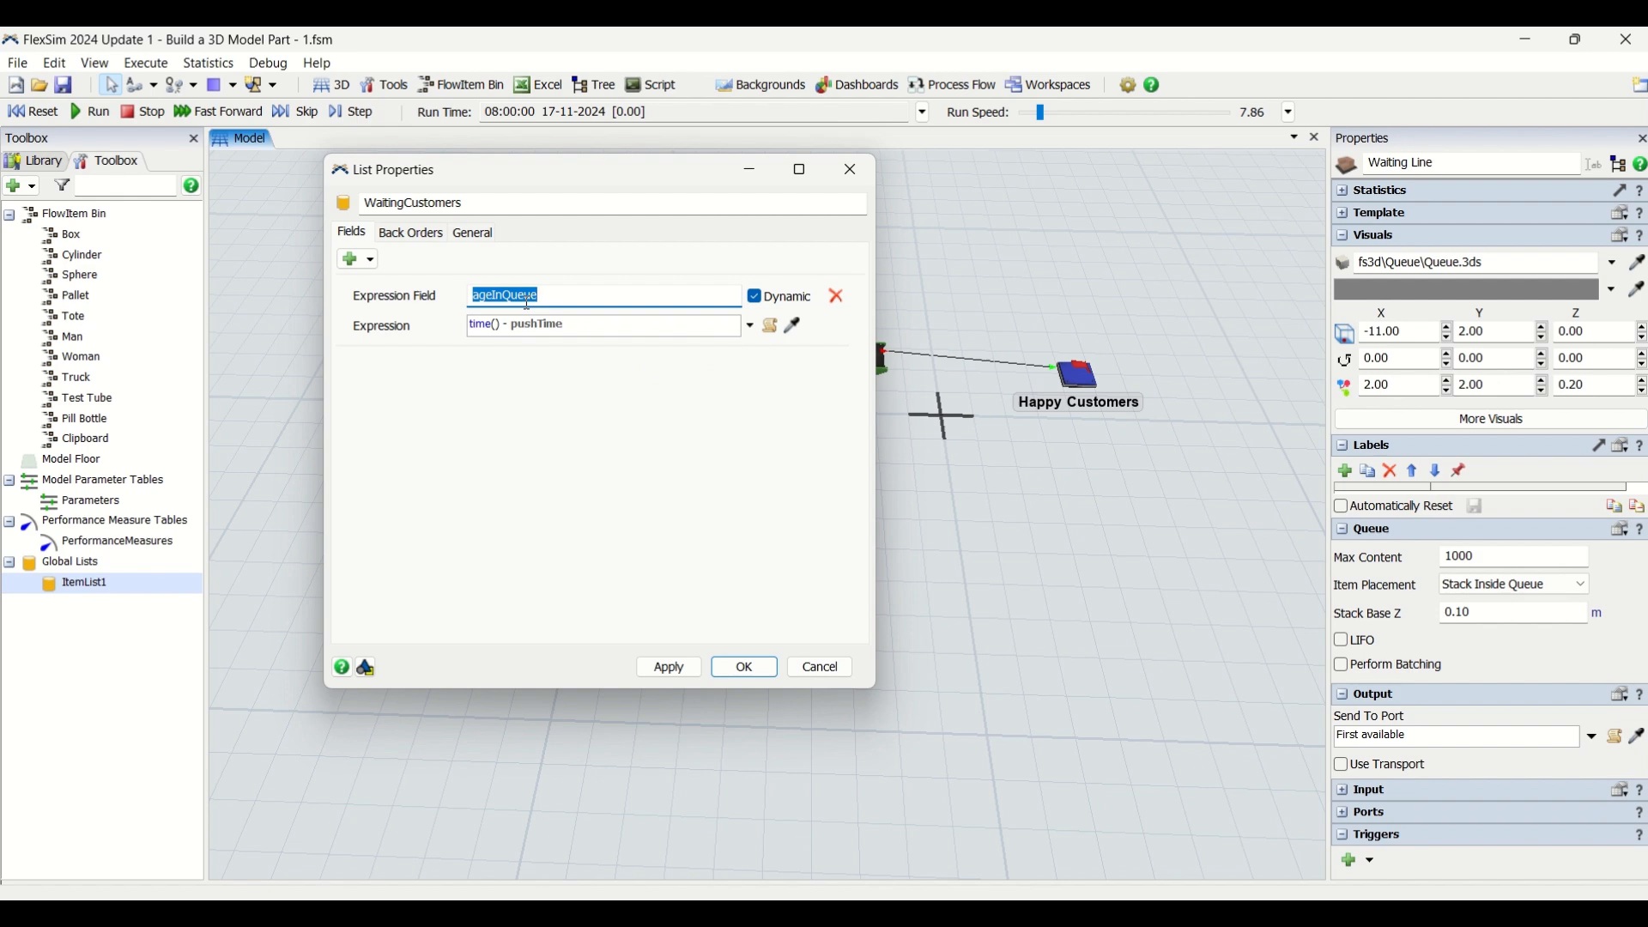
type("WaitTime")
Set the WaitTime field's expression to time() - getentrytime(value)
double_click(570, 327)
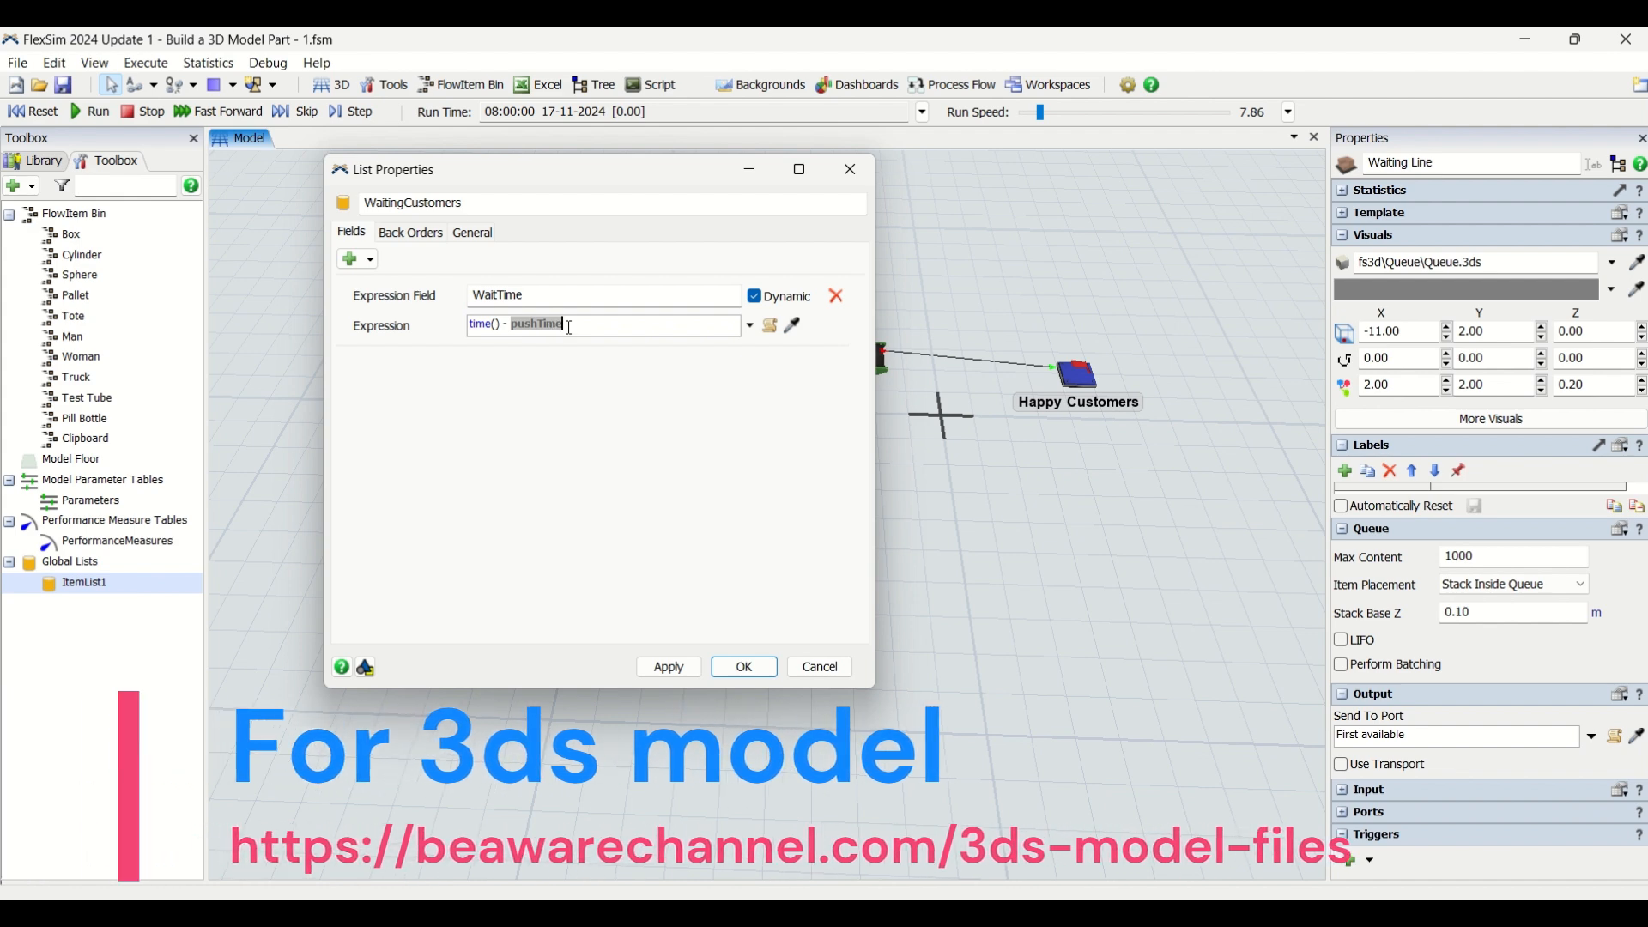
type("get")
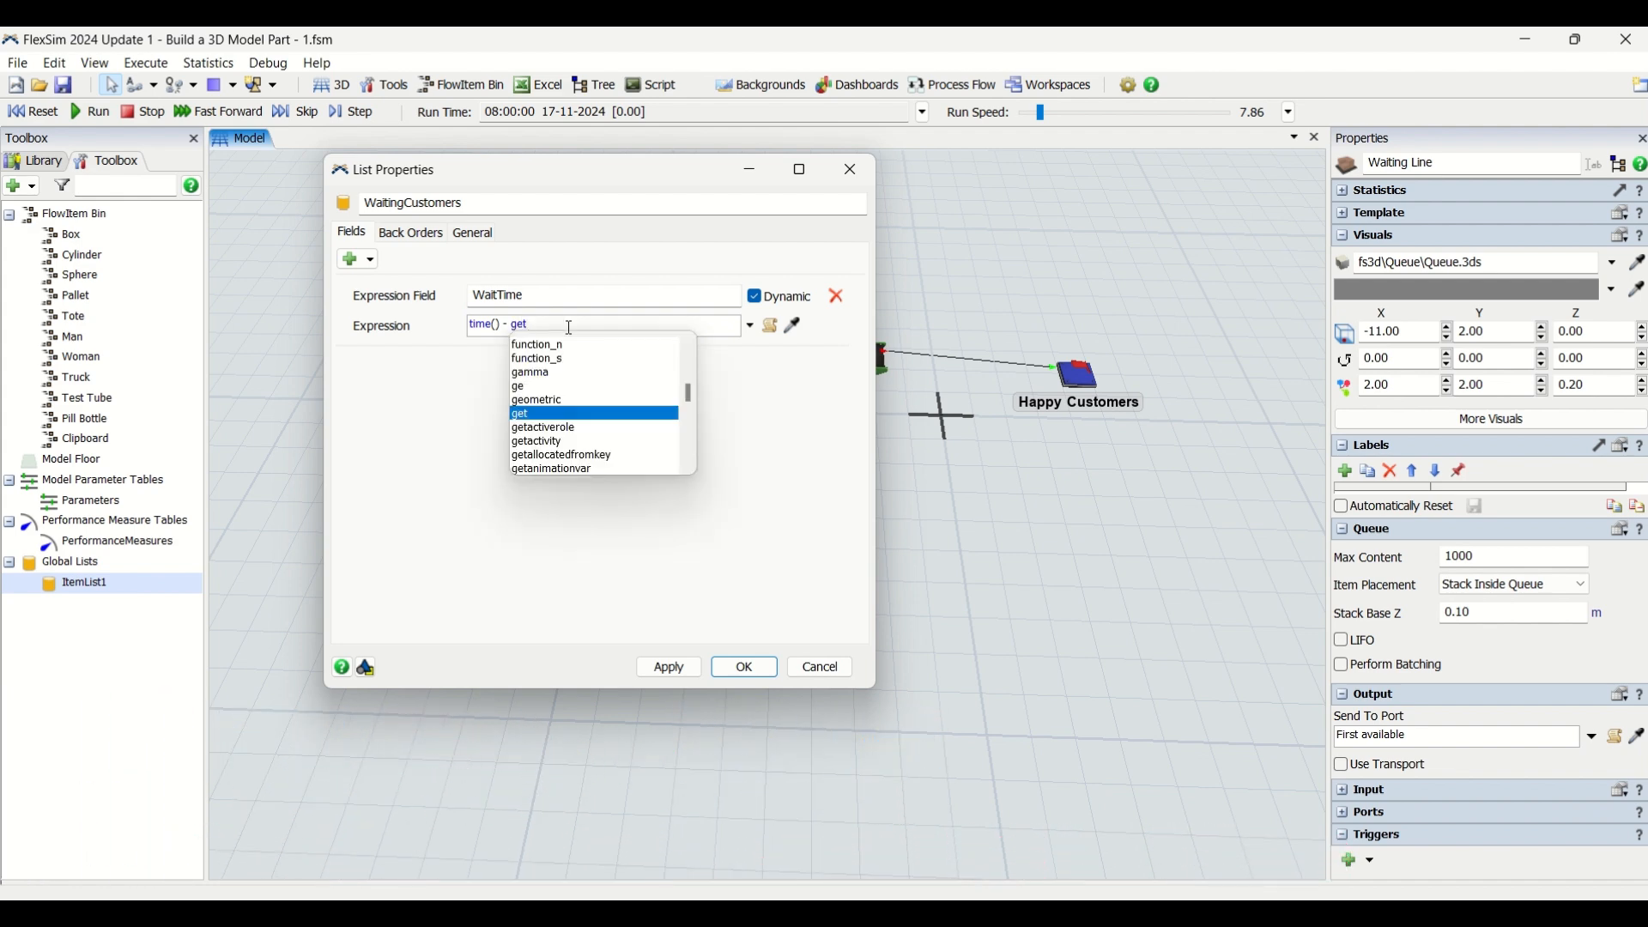
type("entry")
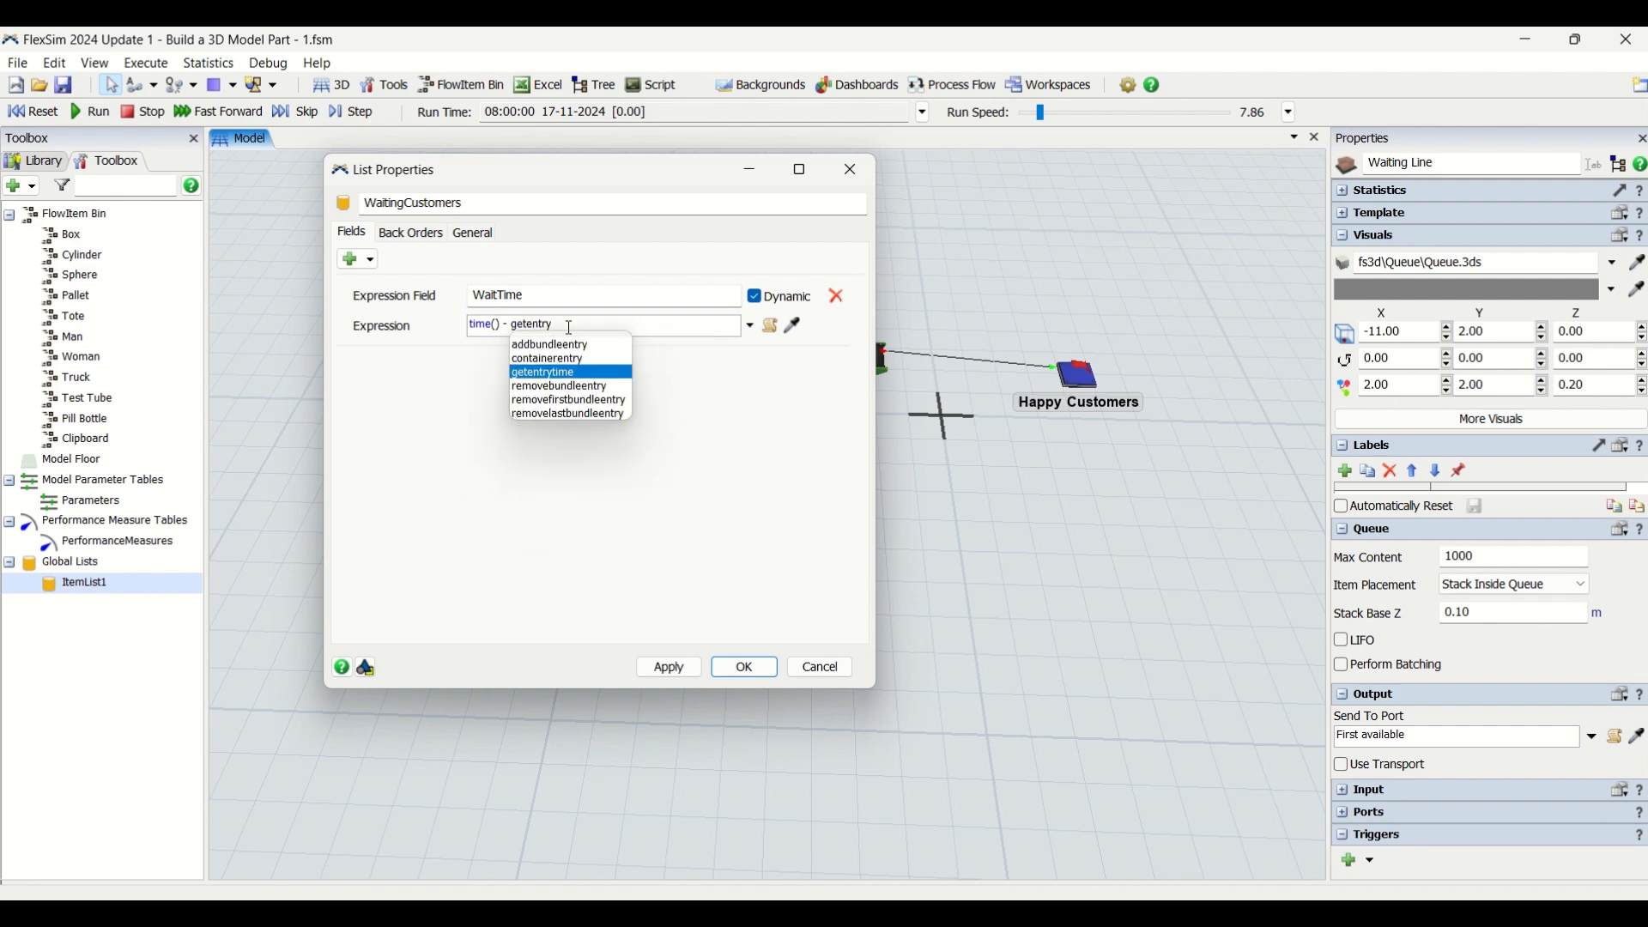
left_click(567, 372)
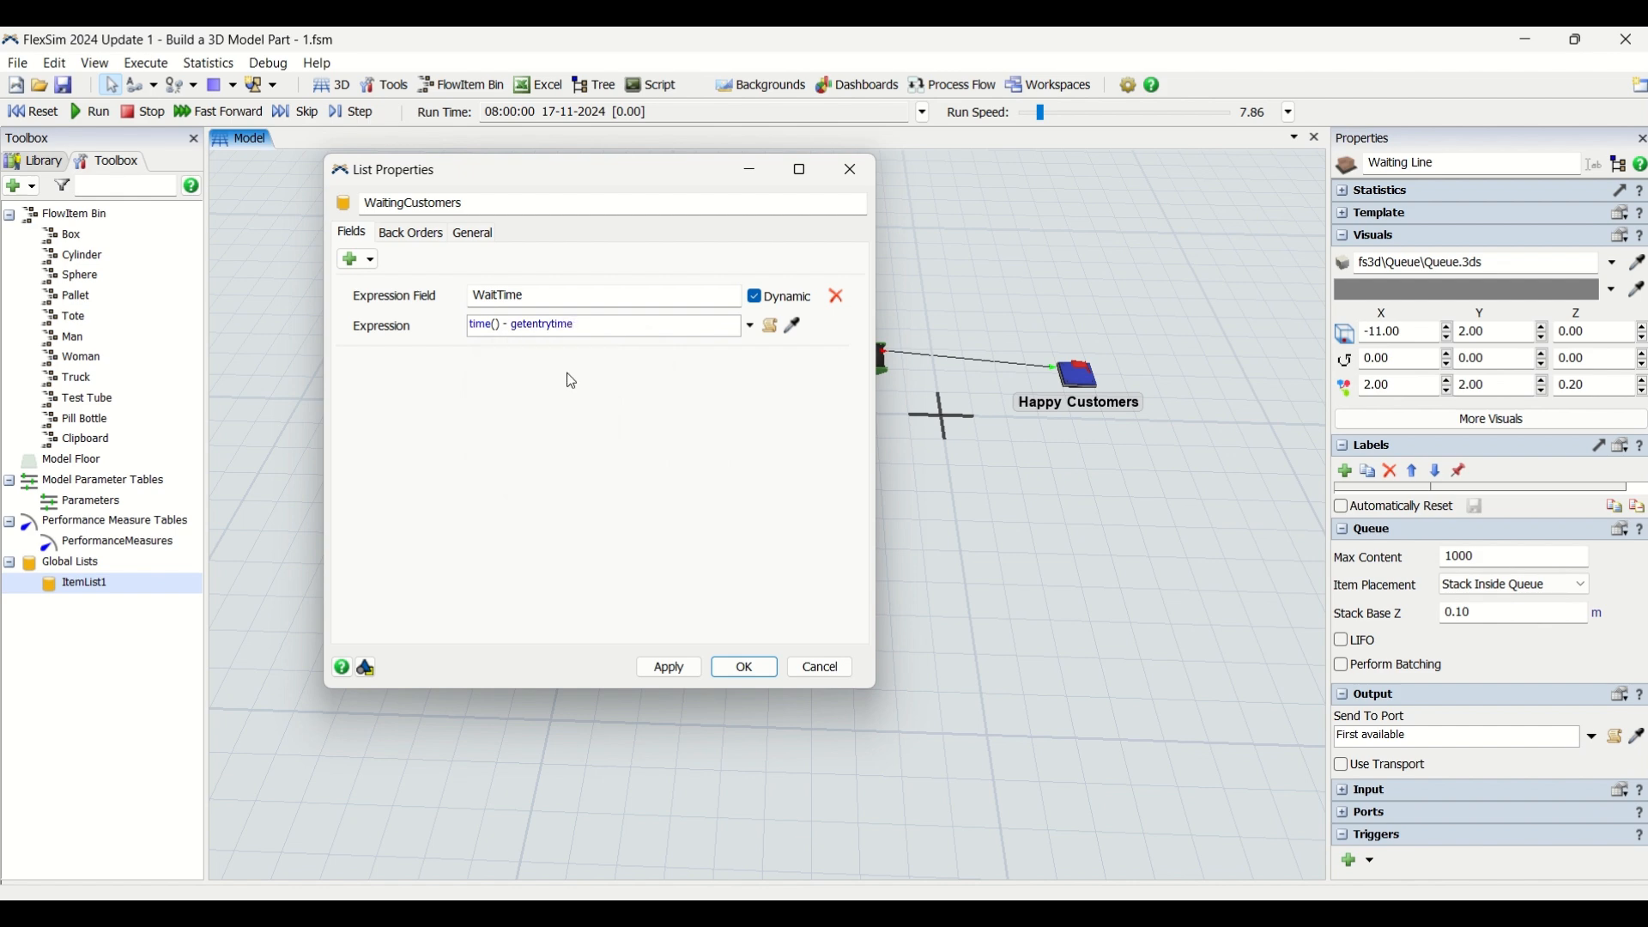
type("(v")
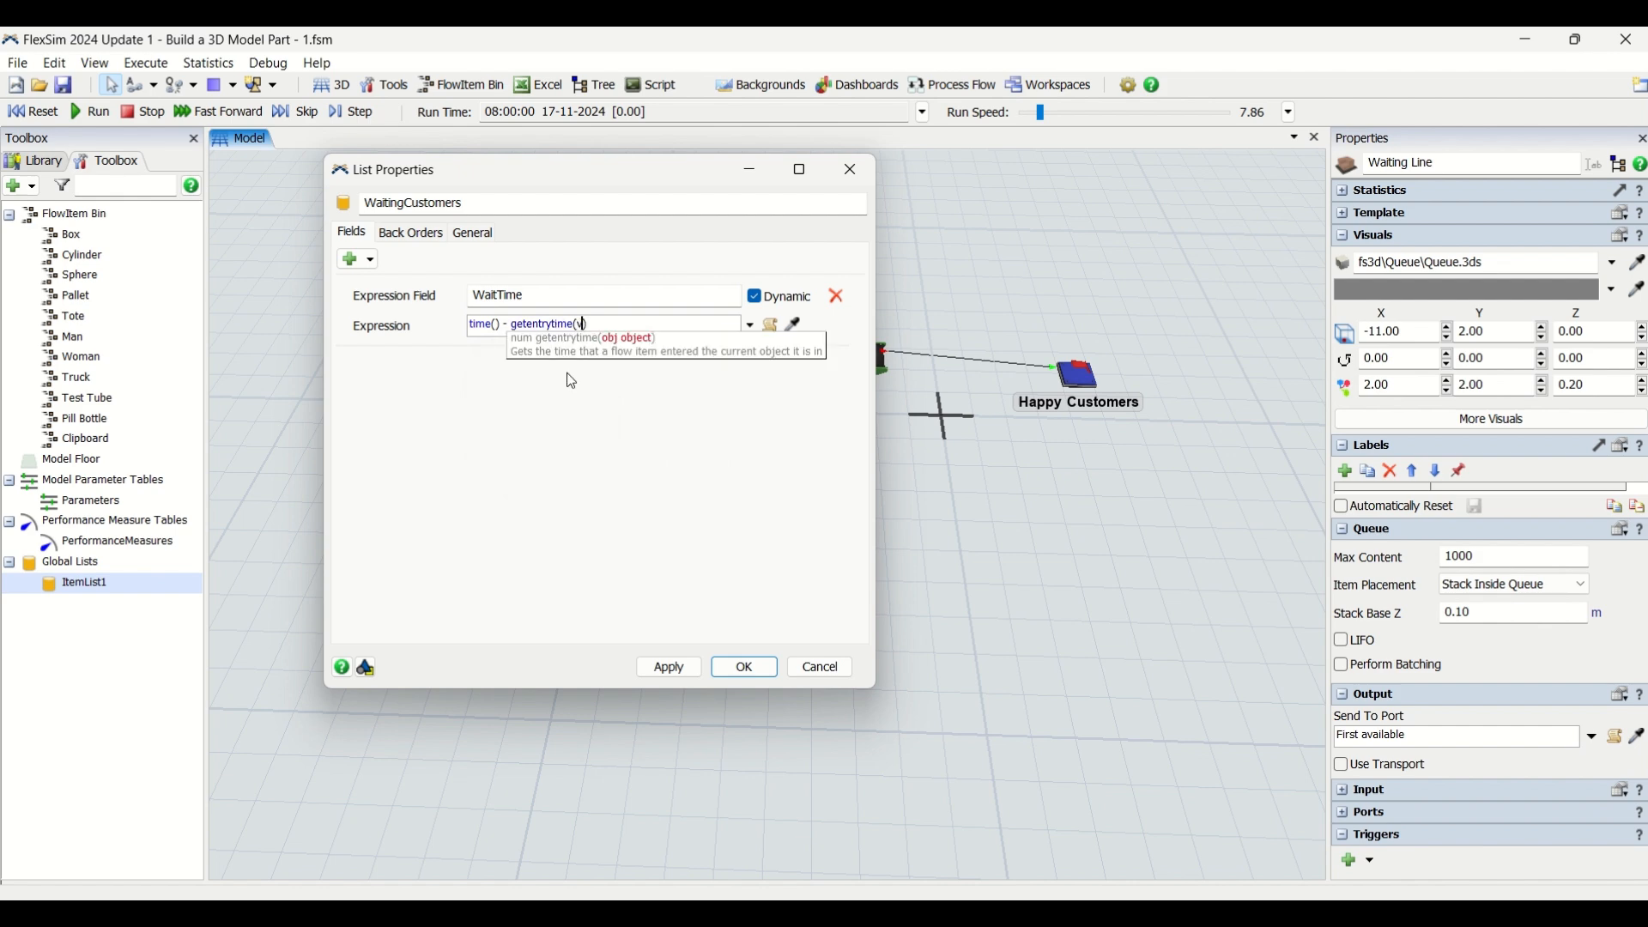
type("alue")
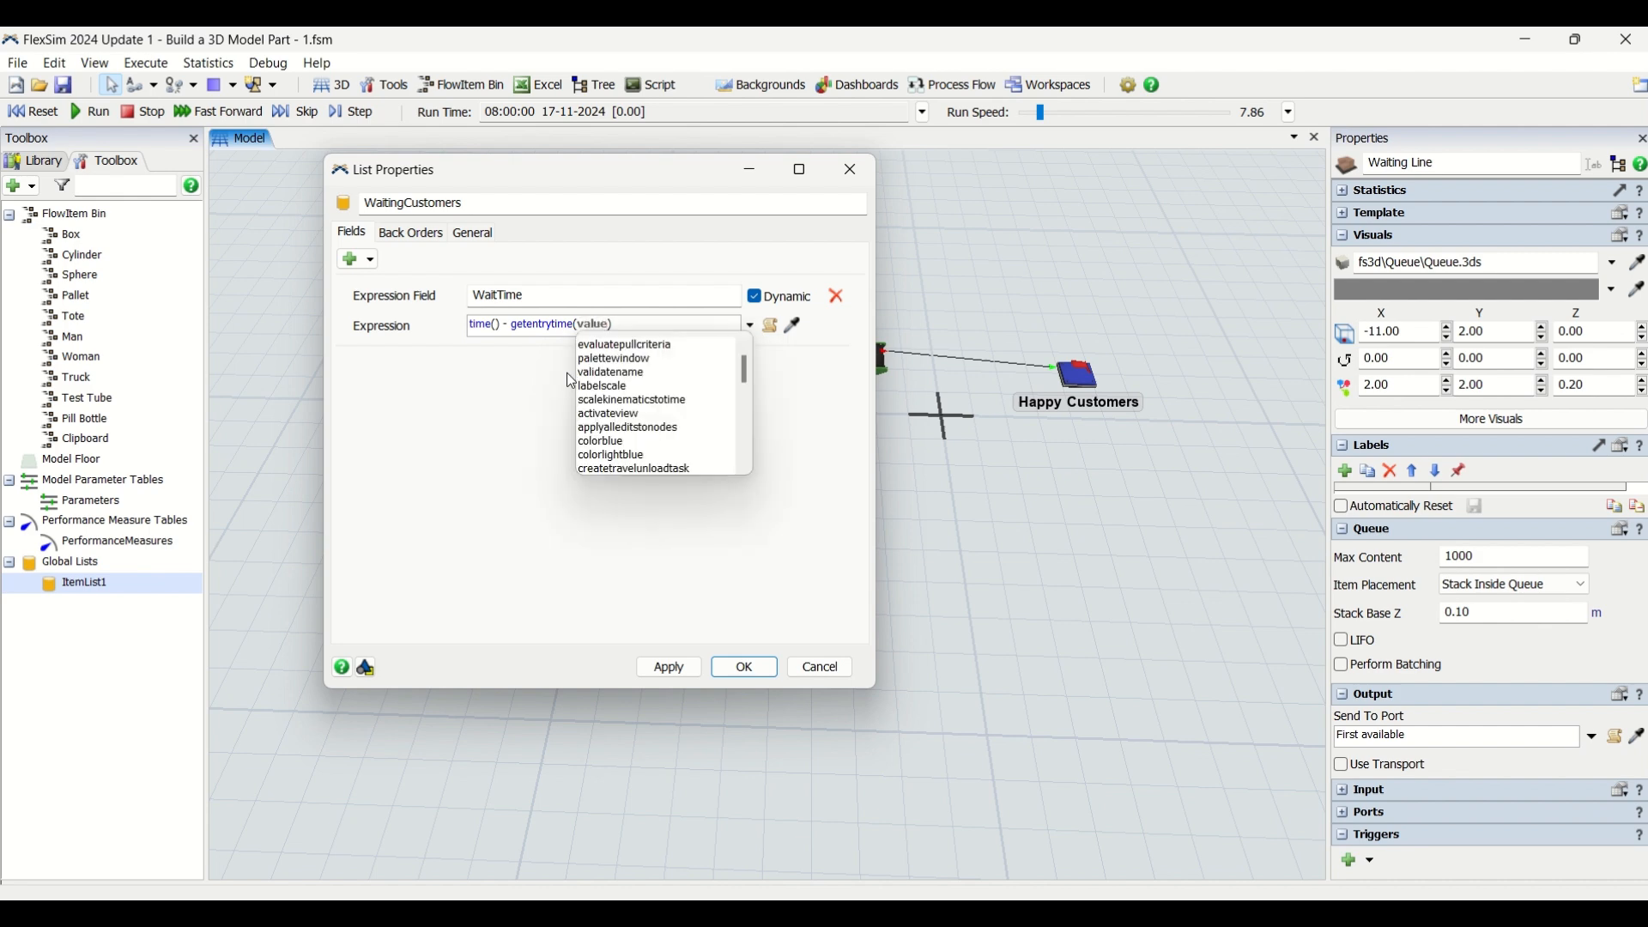
key("Right")
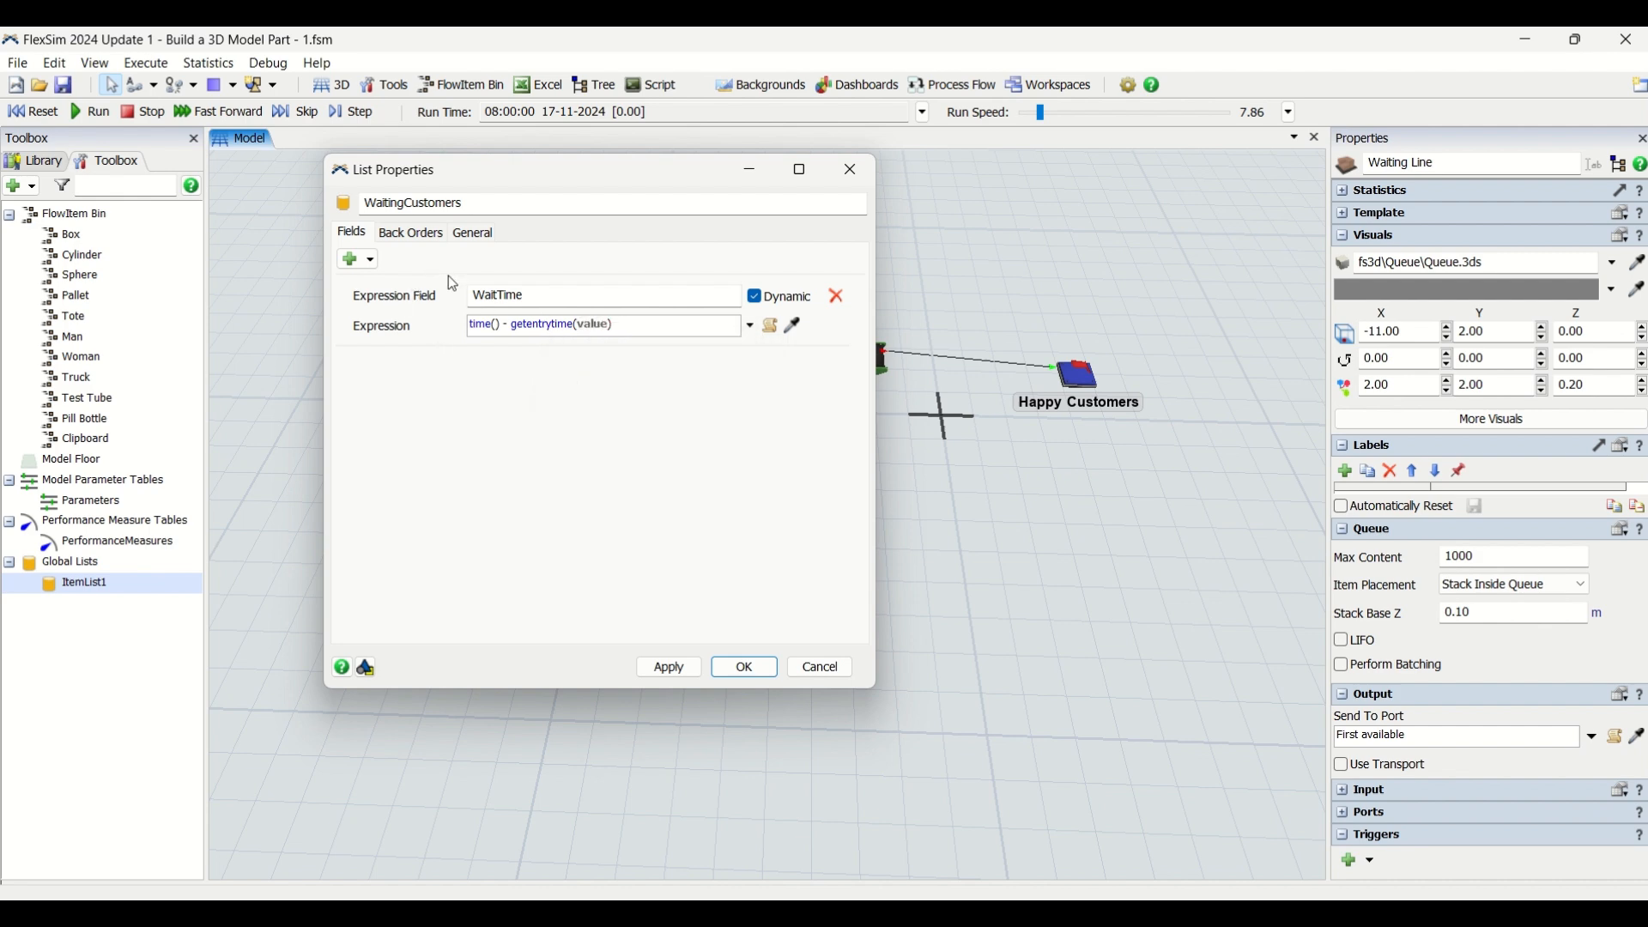
left_click(529, 297)
Enable Reevaluate All Values On Push in the list's back order settings and accept the list properties
left_click(415, 237)
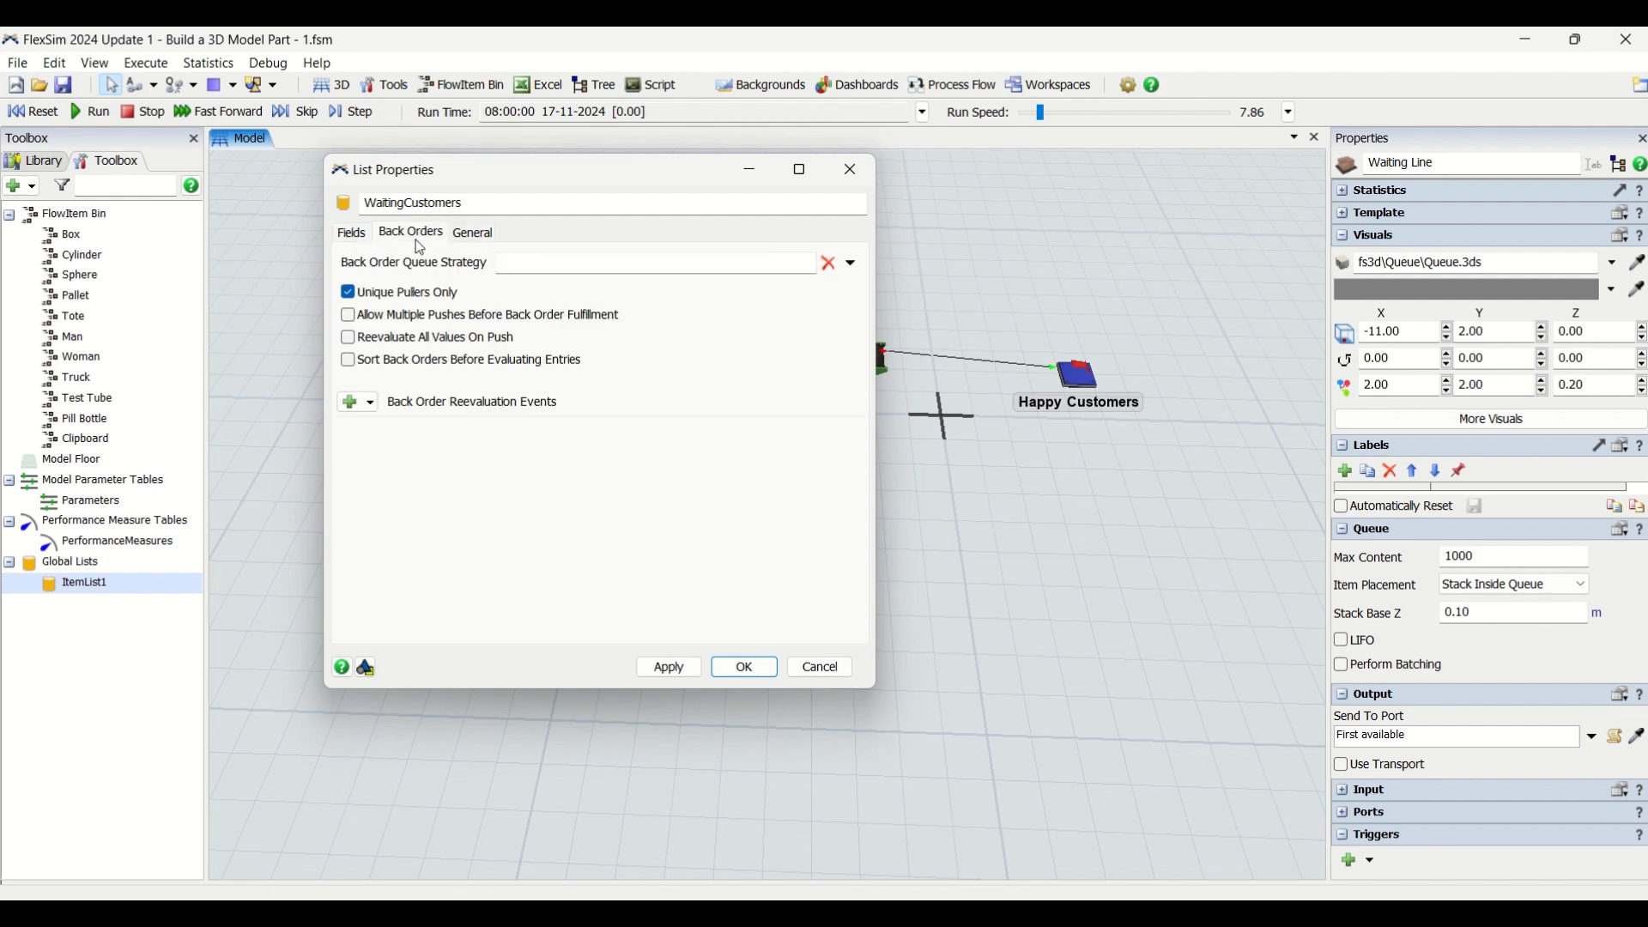
left_click(350, 339)
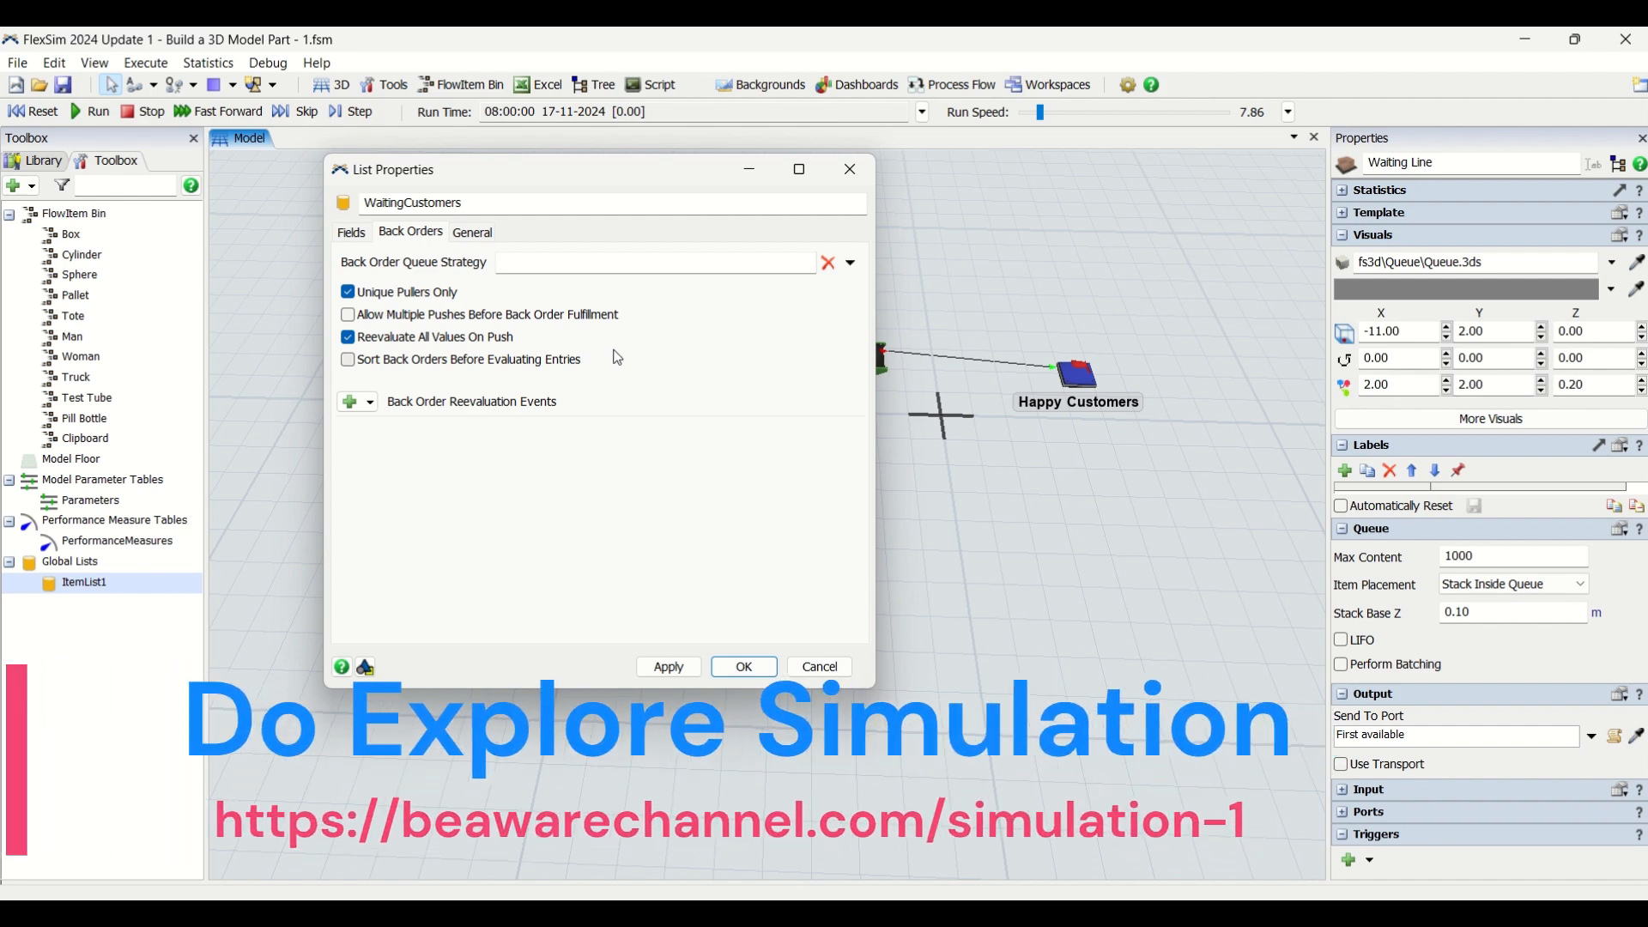
left_click(353, 233)
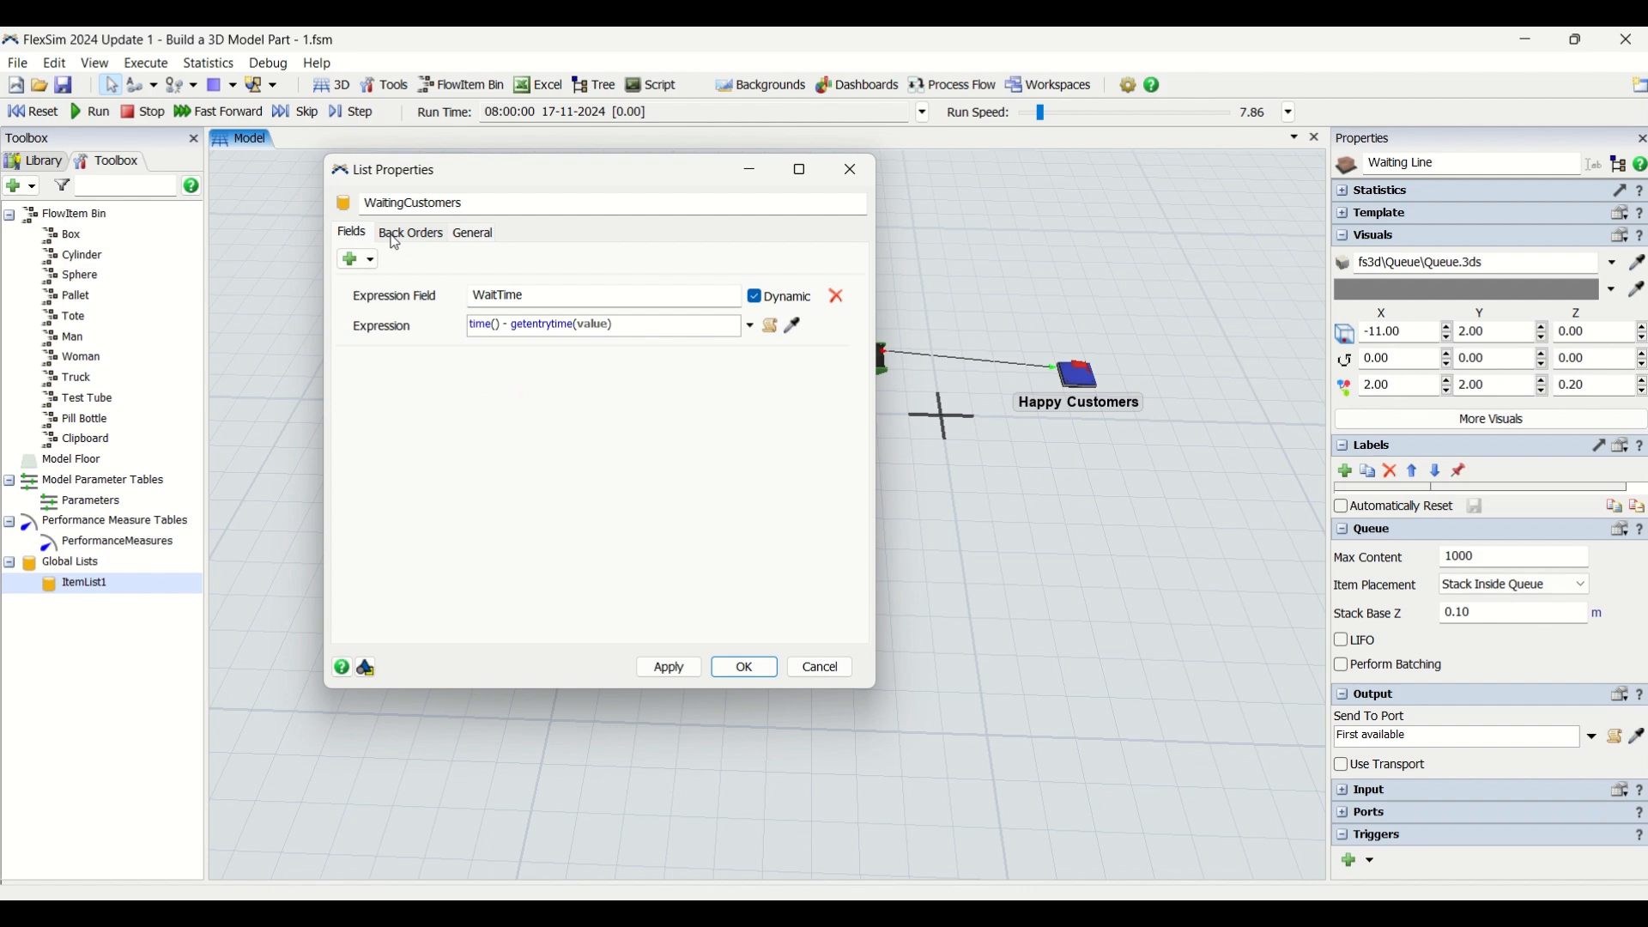
left_click(394, 240)
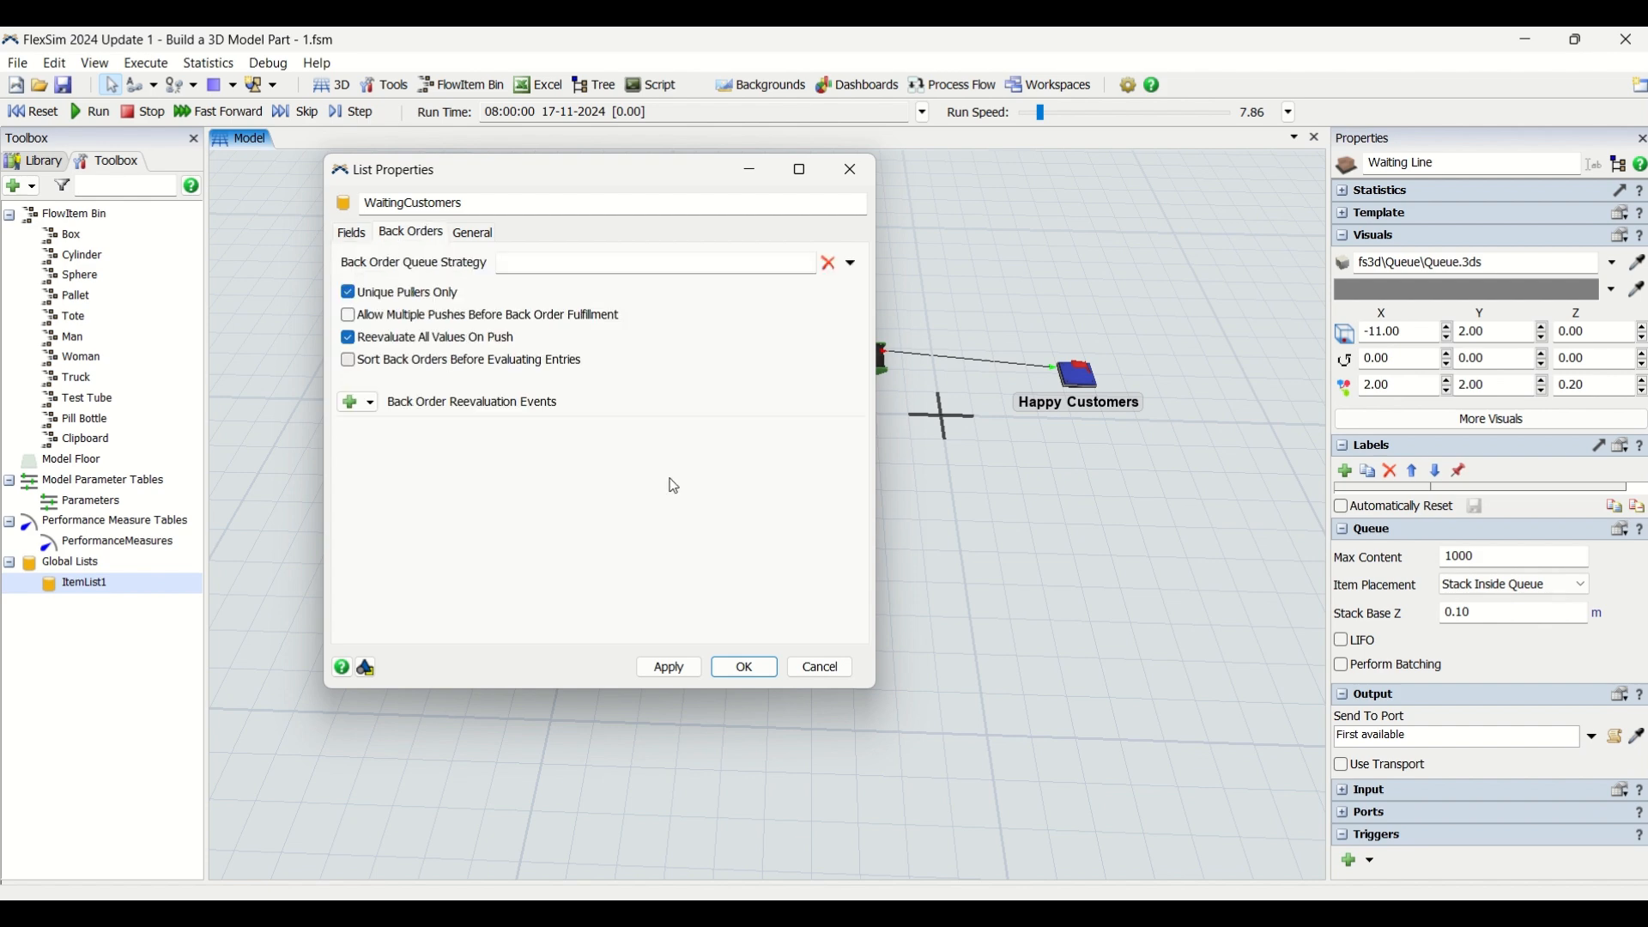
left_click(746, 669)
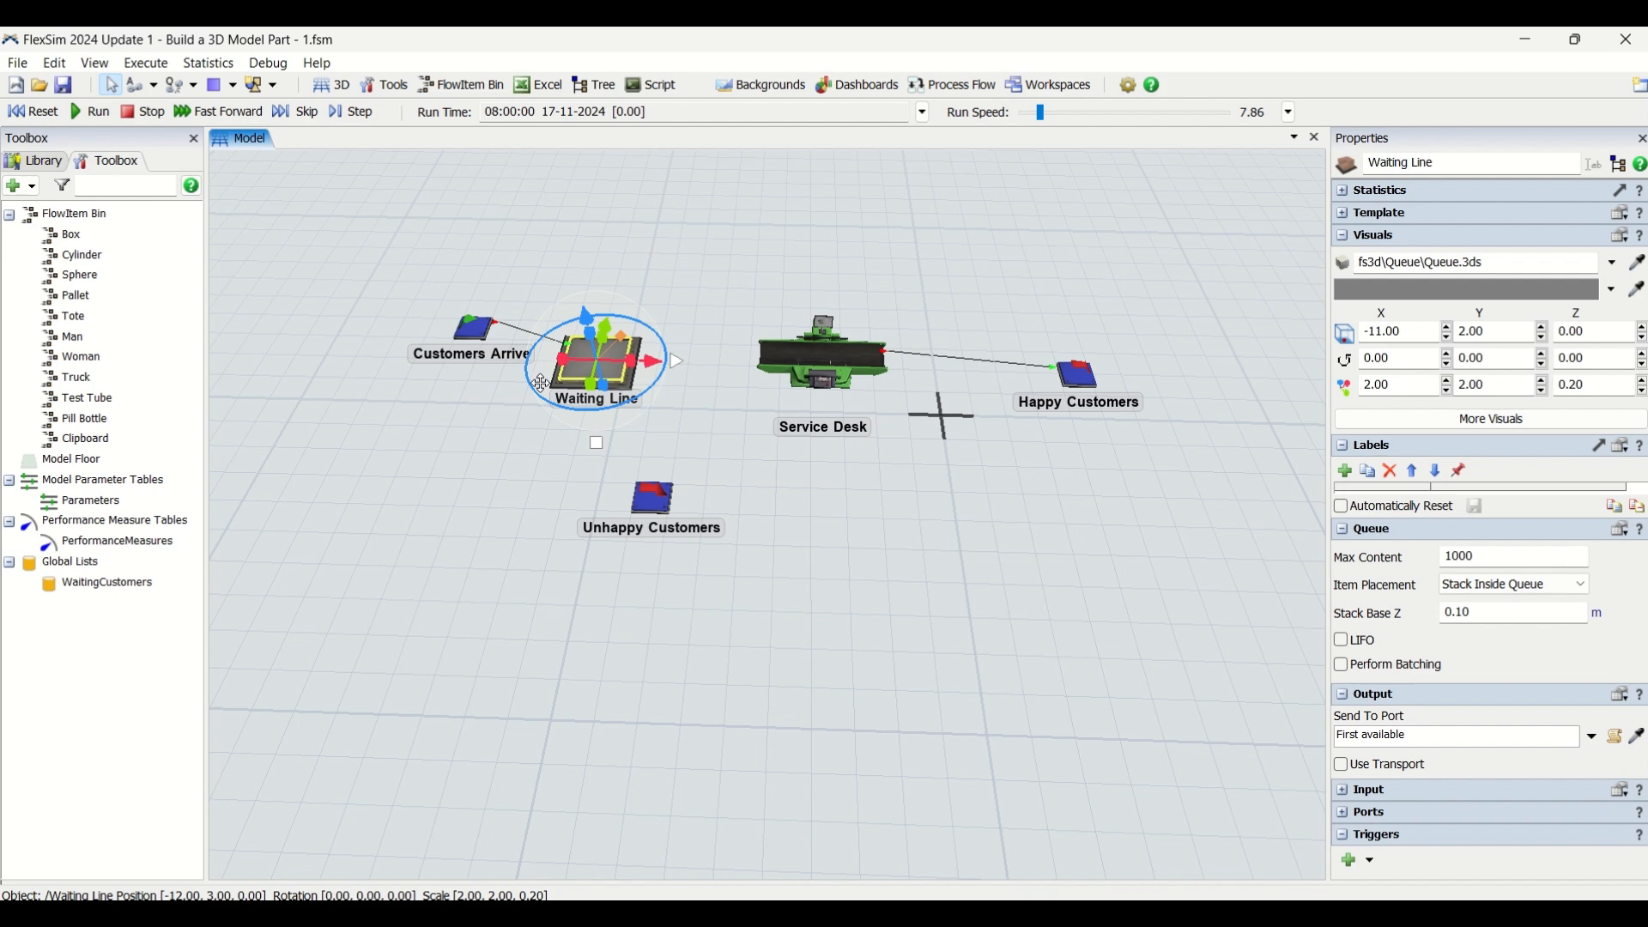
Set the Customers Arrive source to create an arrival at time 0 and use Man as its FlowItem class
left_click(473, 341)
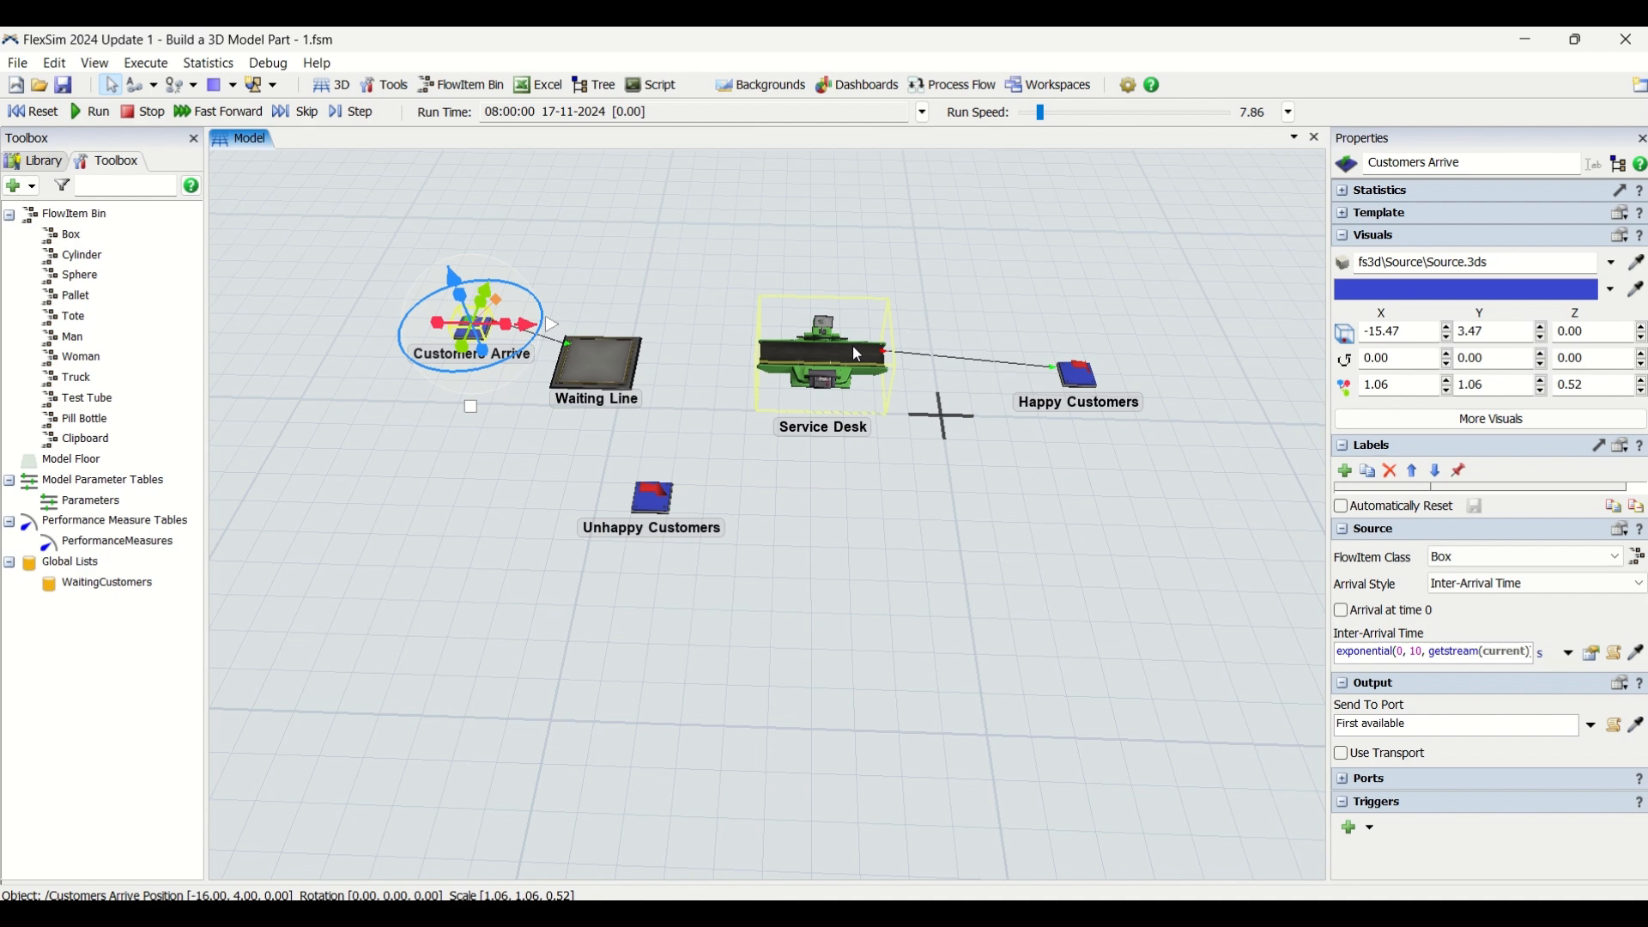
left_click(864, 499)
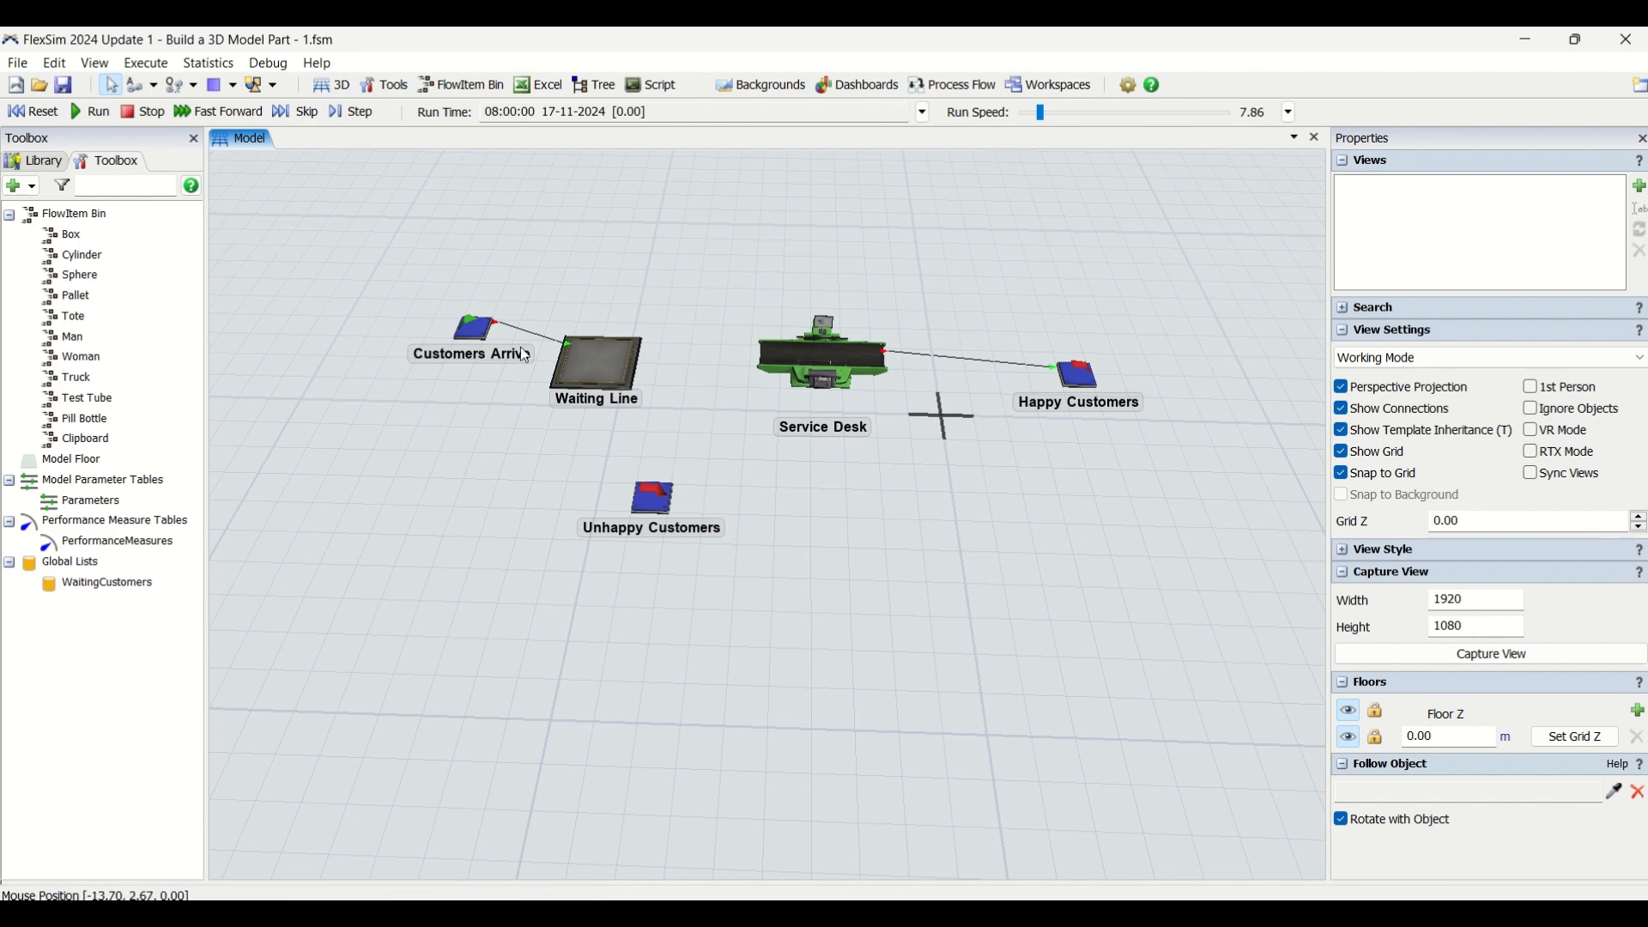
left_click(466, 337)
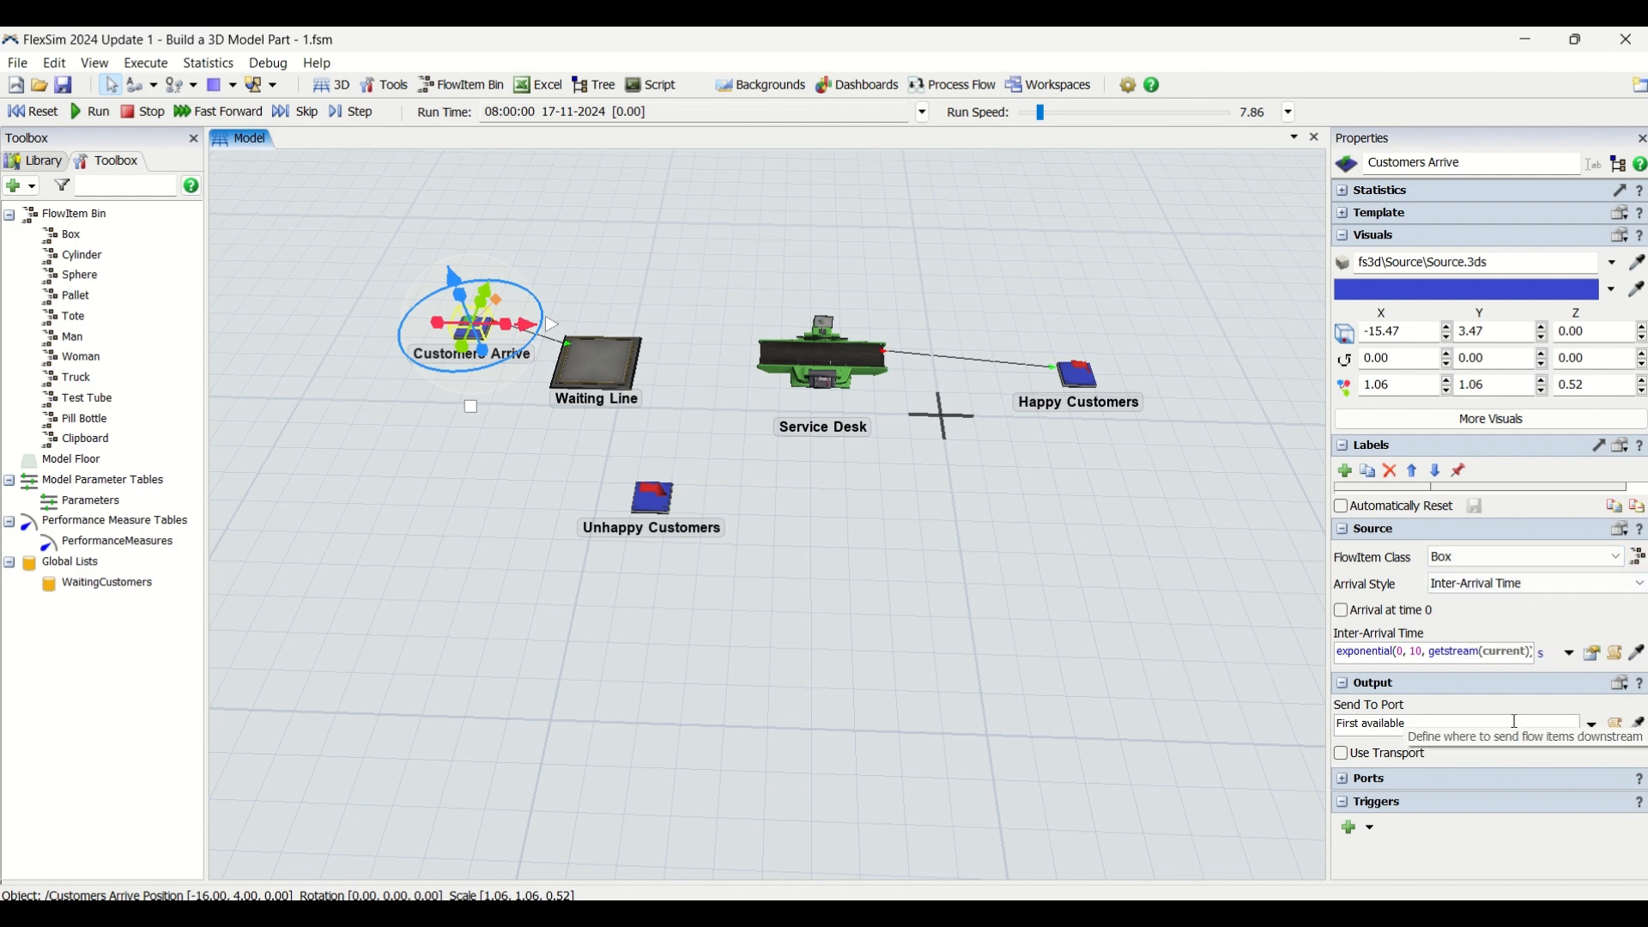
left_click(1341, 611)
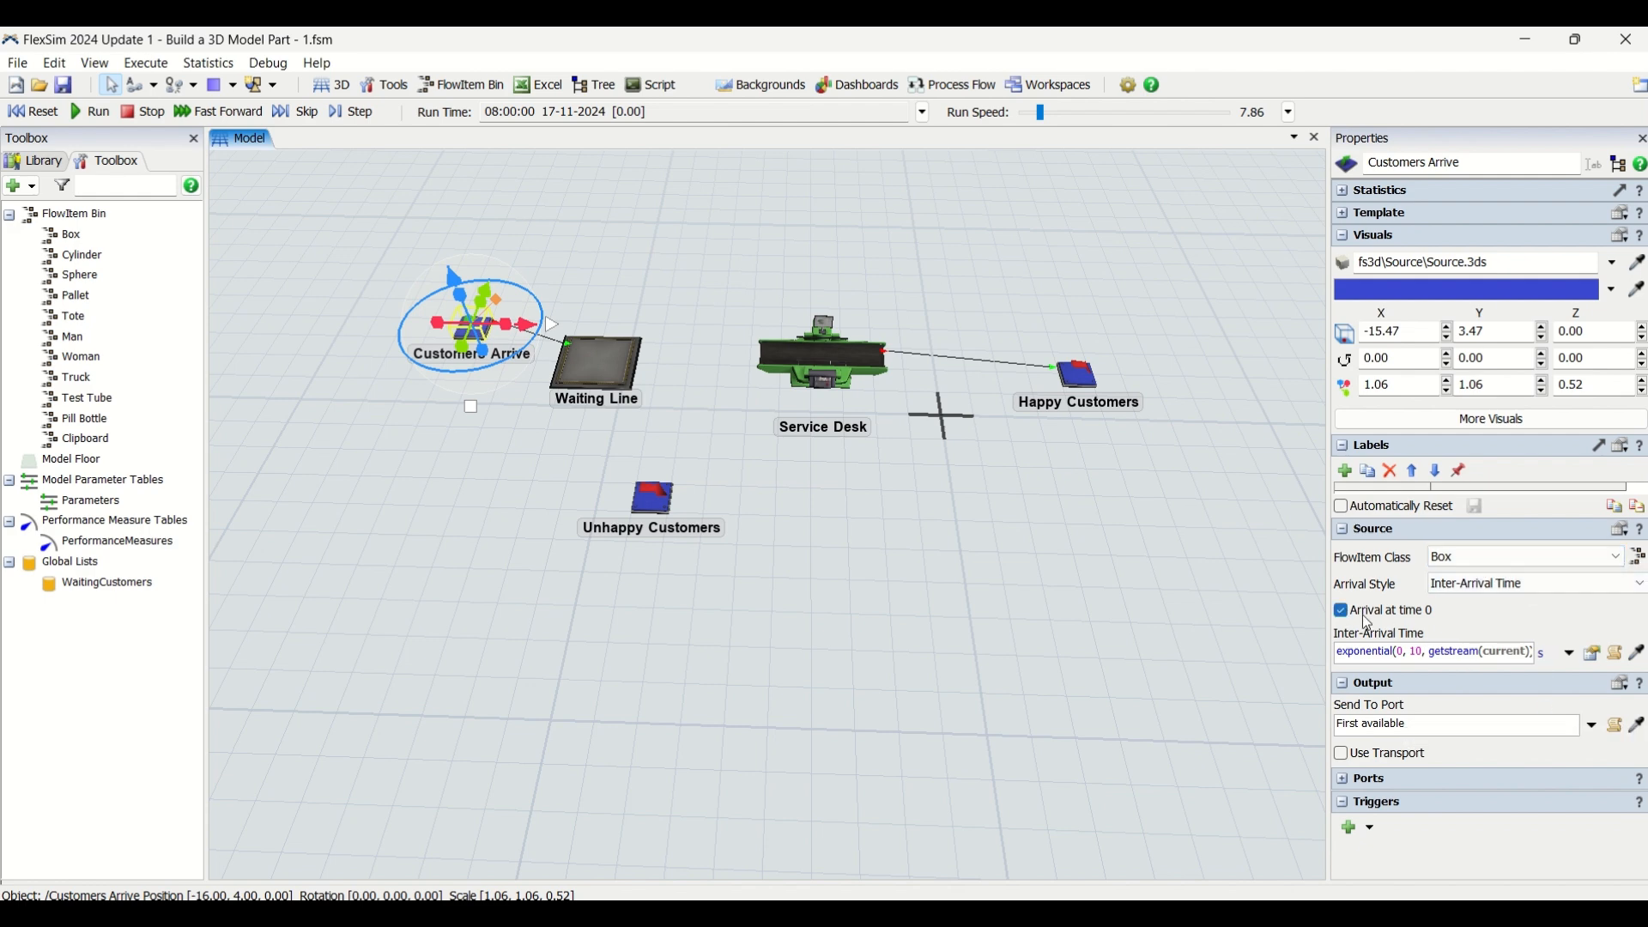
left_click(1490, 559)
key("Down")
key("Down")
key("Down")
key("Down")
key("Down")
key("Return")
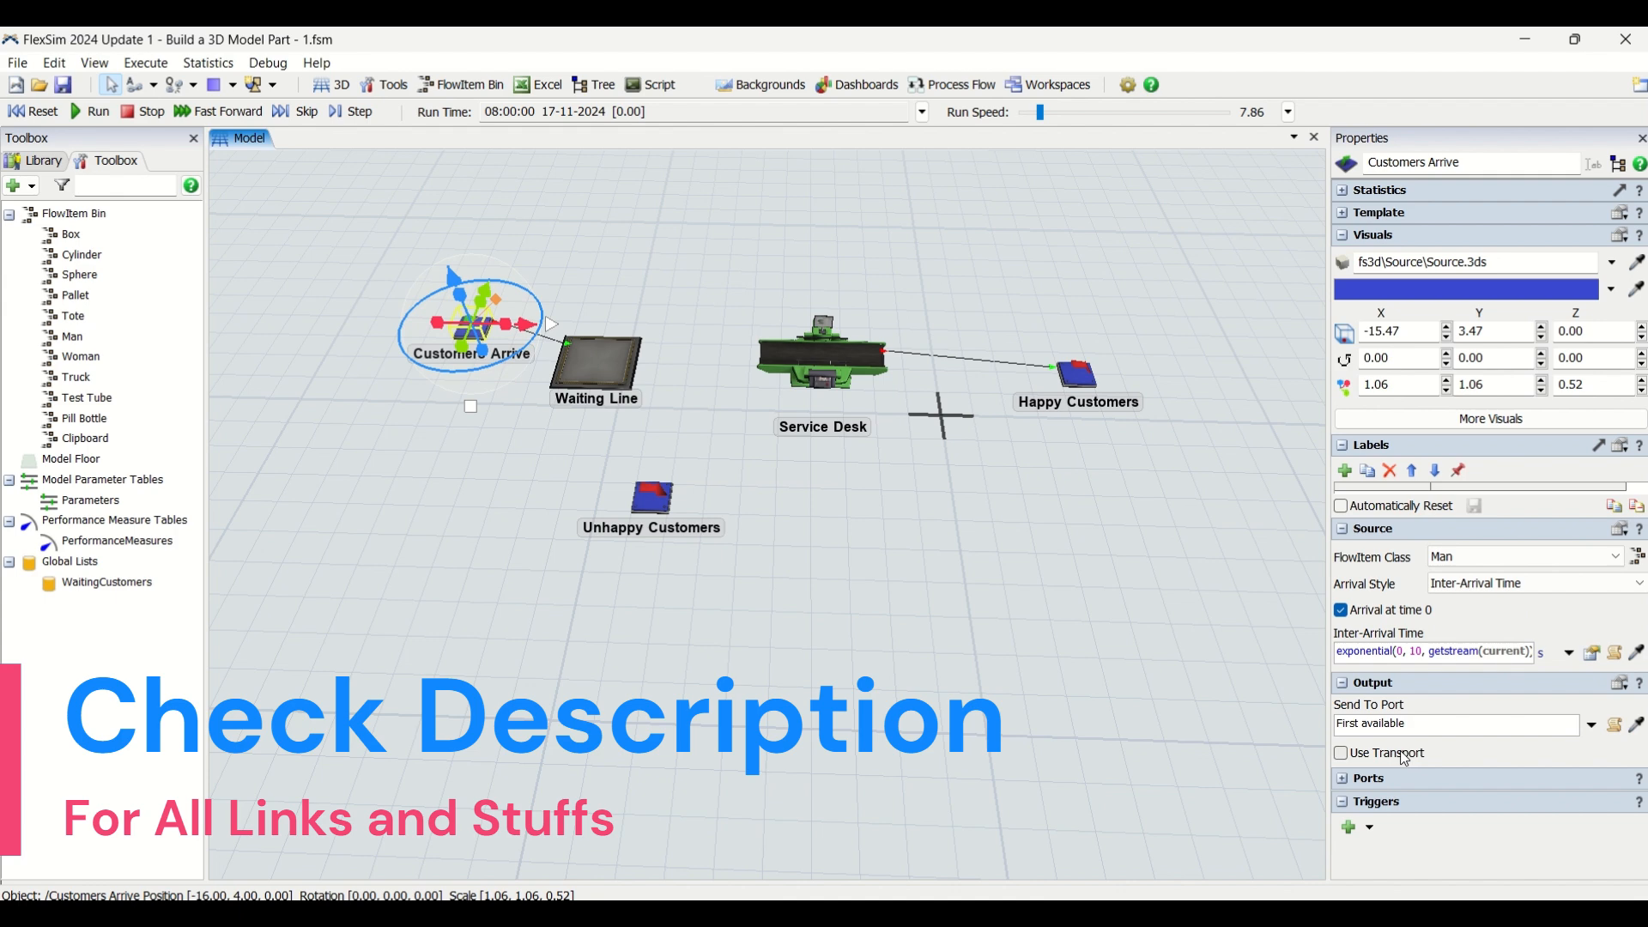
Set the Customers Arrive source's exponential inter-arrival time to scale 60 and stream 0
left_click(1350, 783)
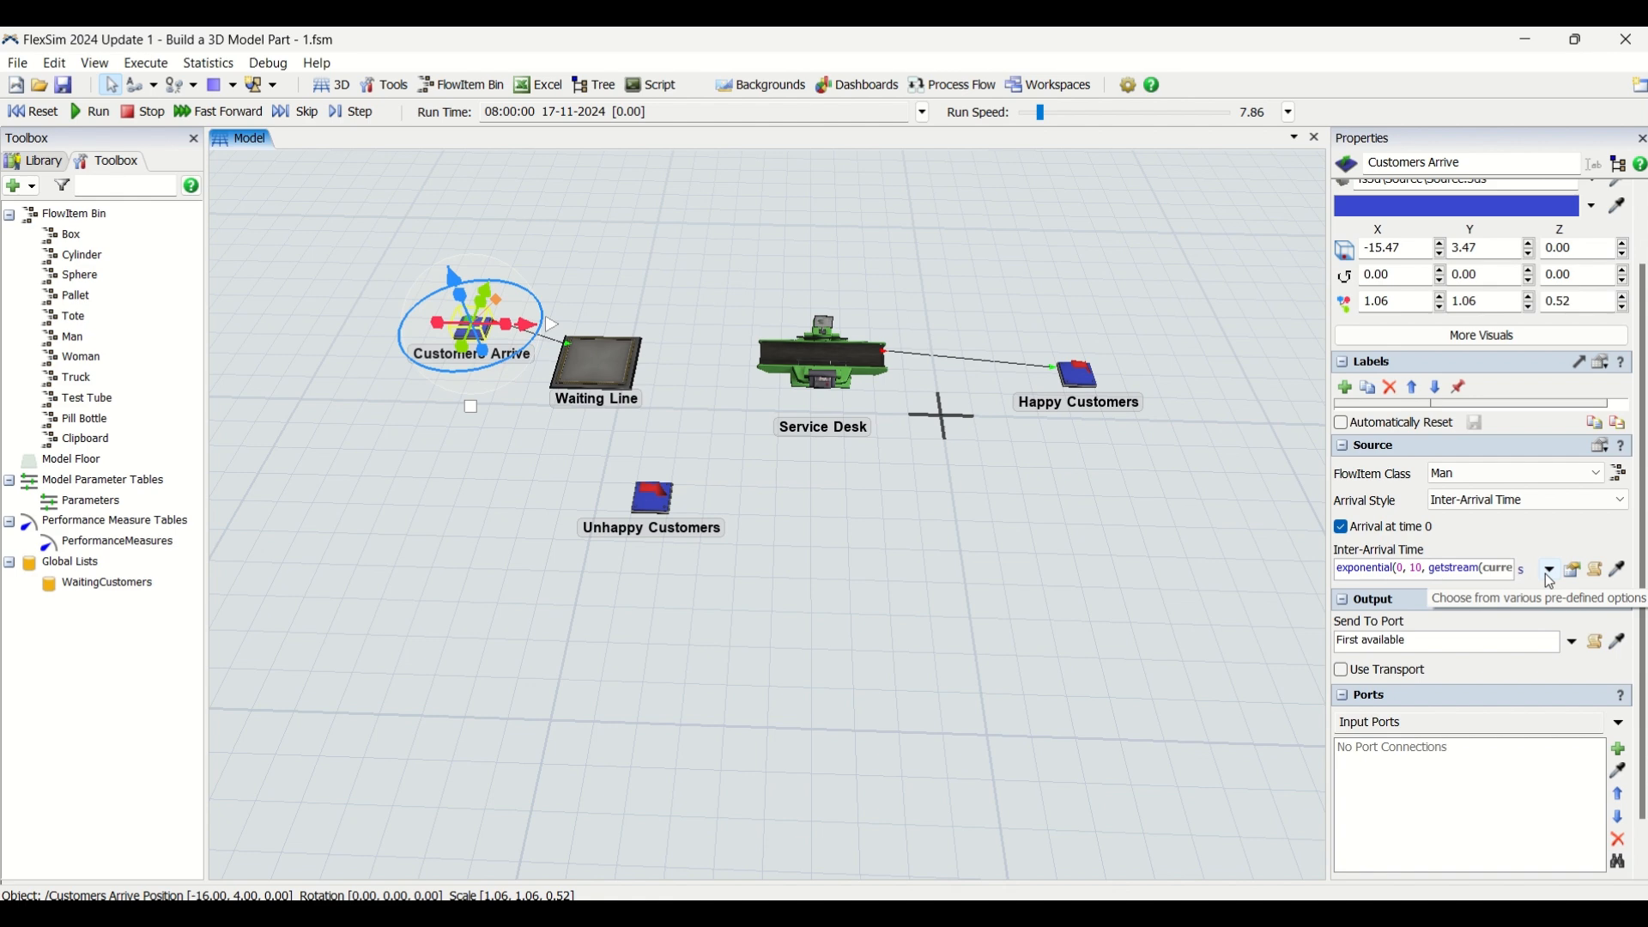
left_click(1550, 571)
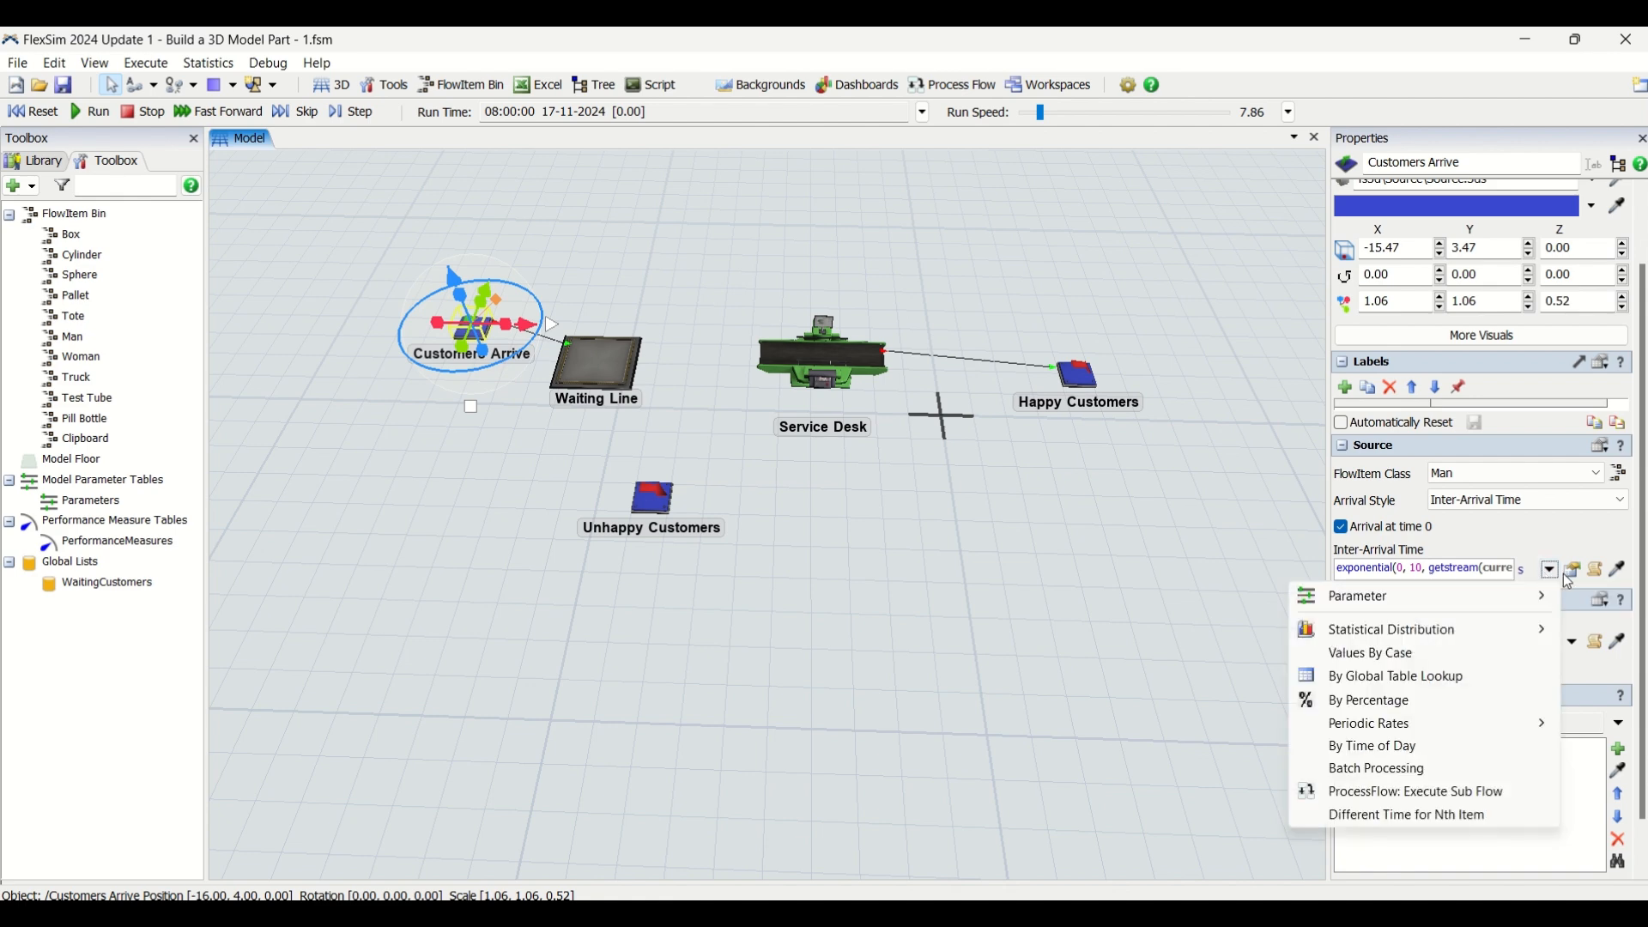
left_click(1572, 572)
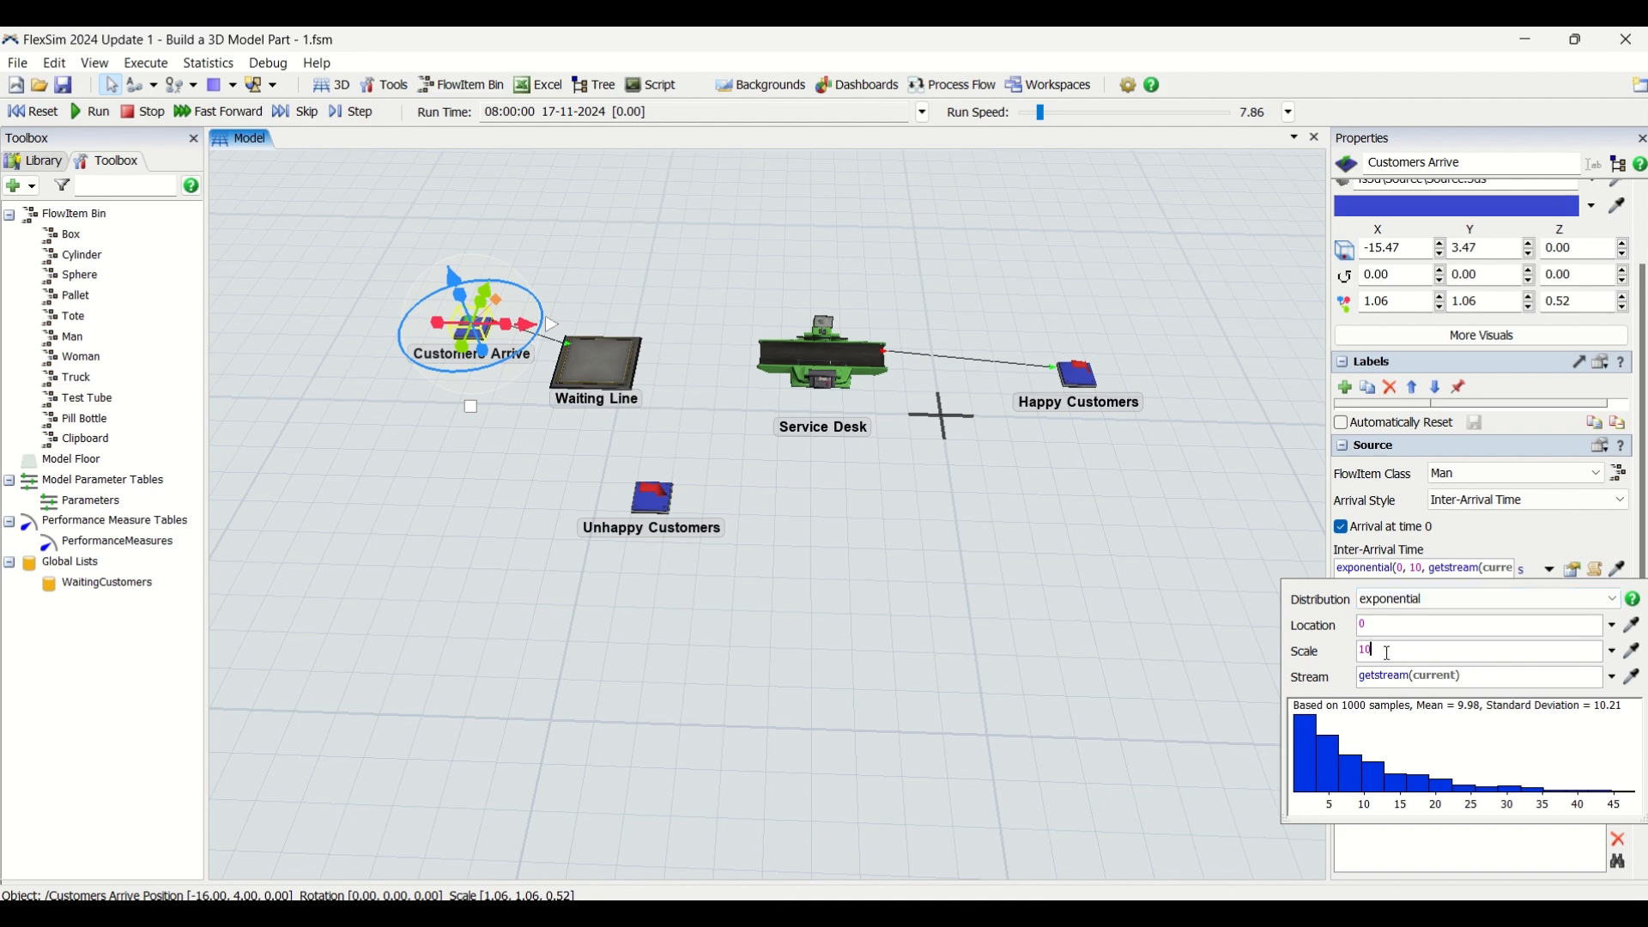
left_click_drag(1386, 652, 1329, 653)
type("60")
left_click_drag(1490, 675, 1263, 647)
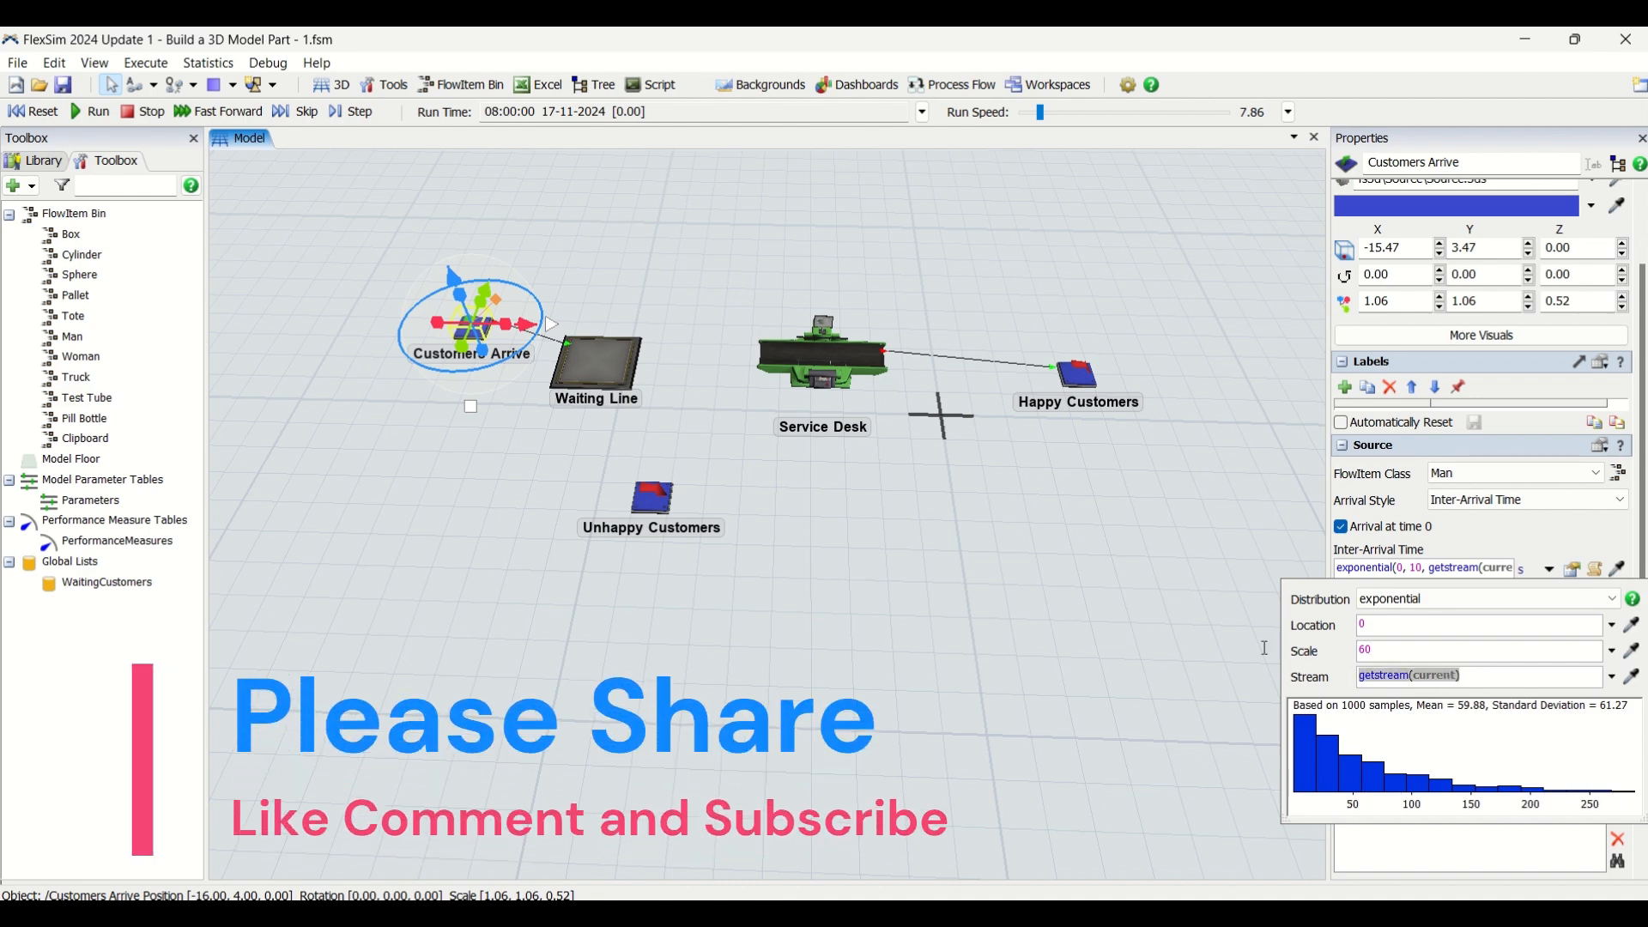
type("0")
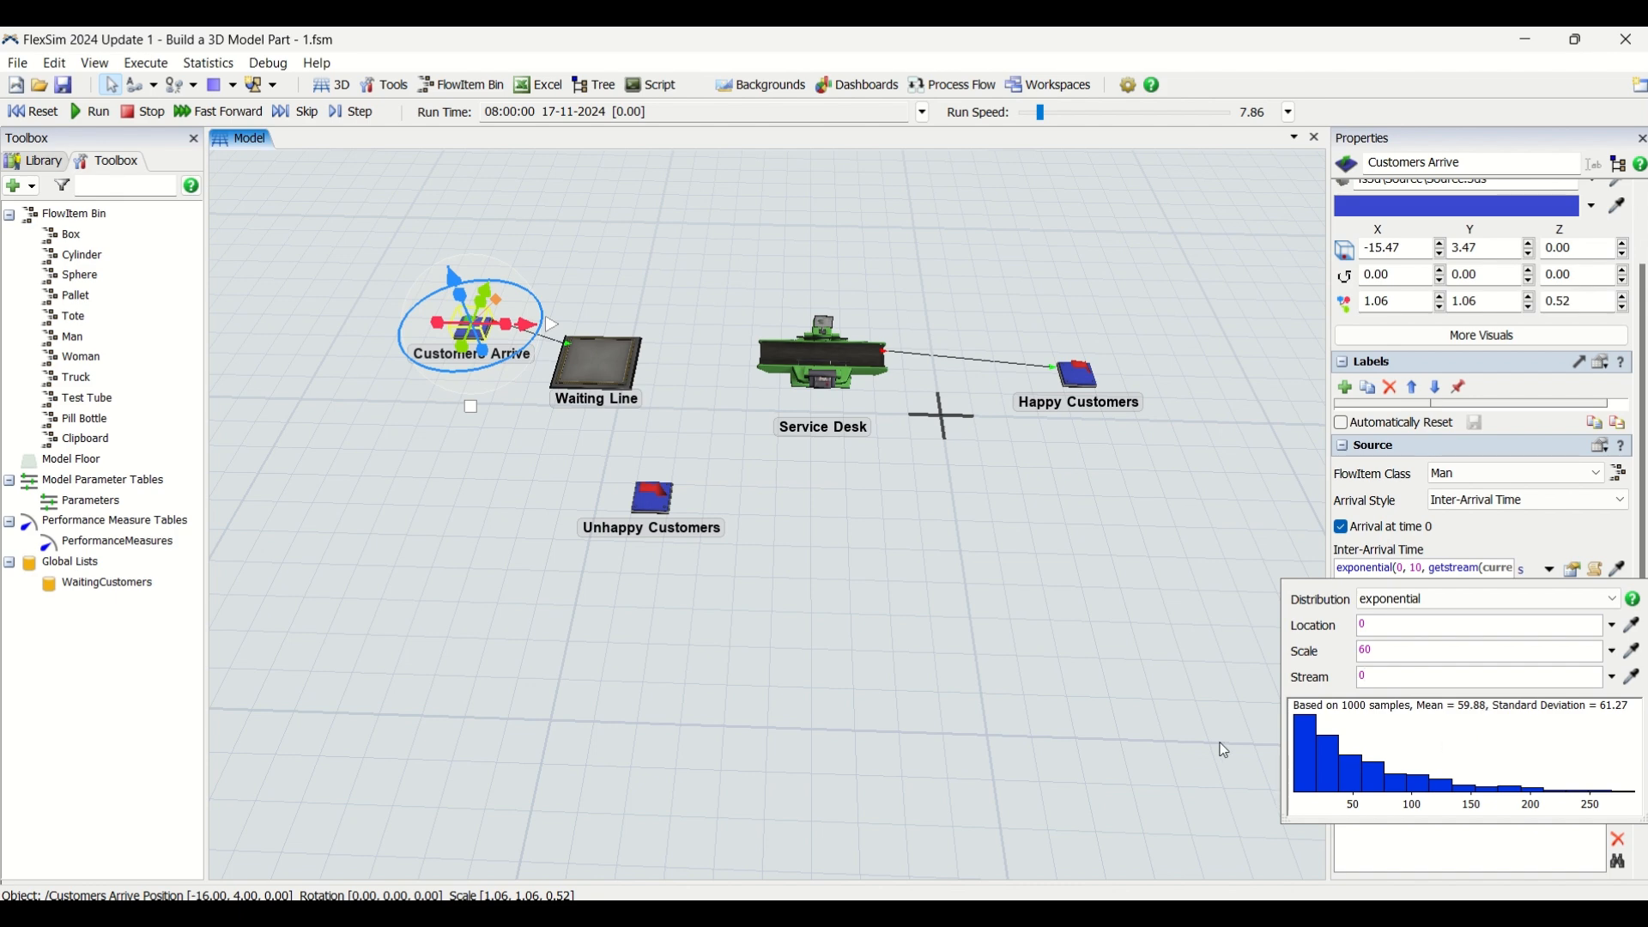
left_click(1033, 687)
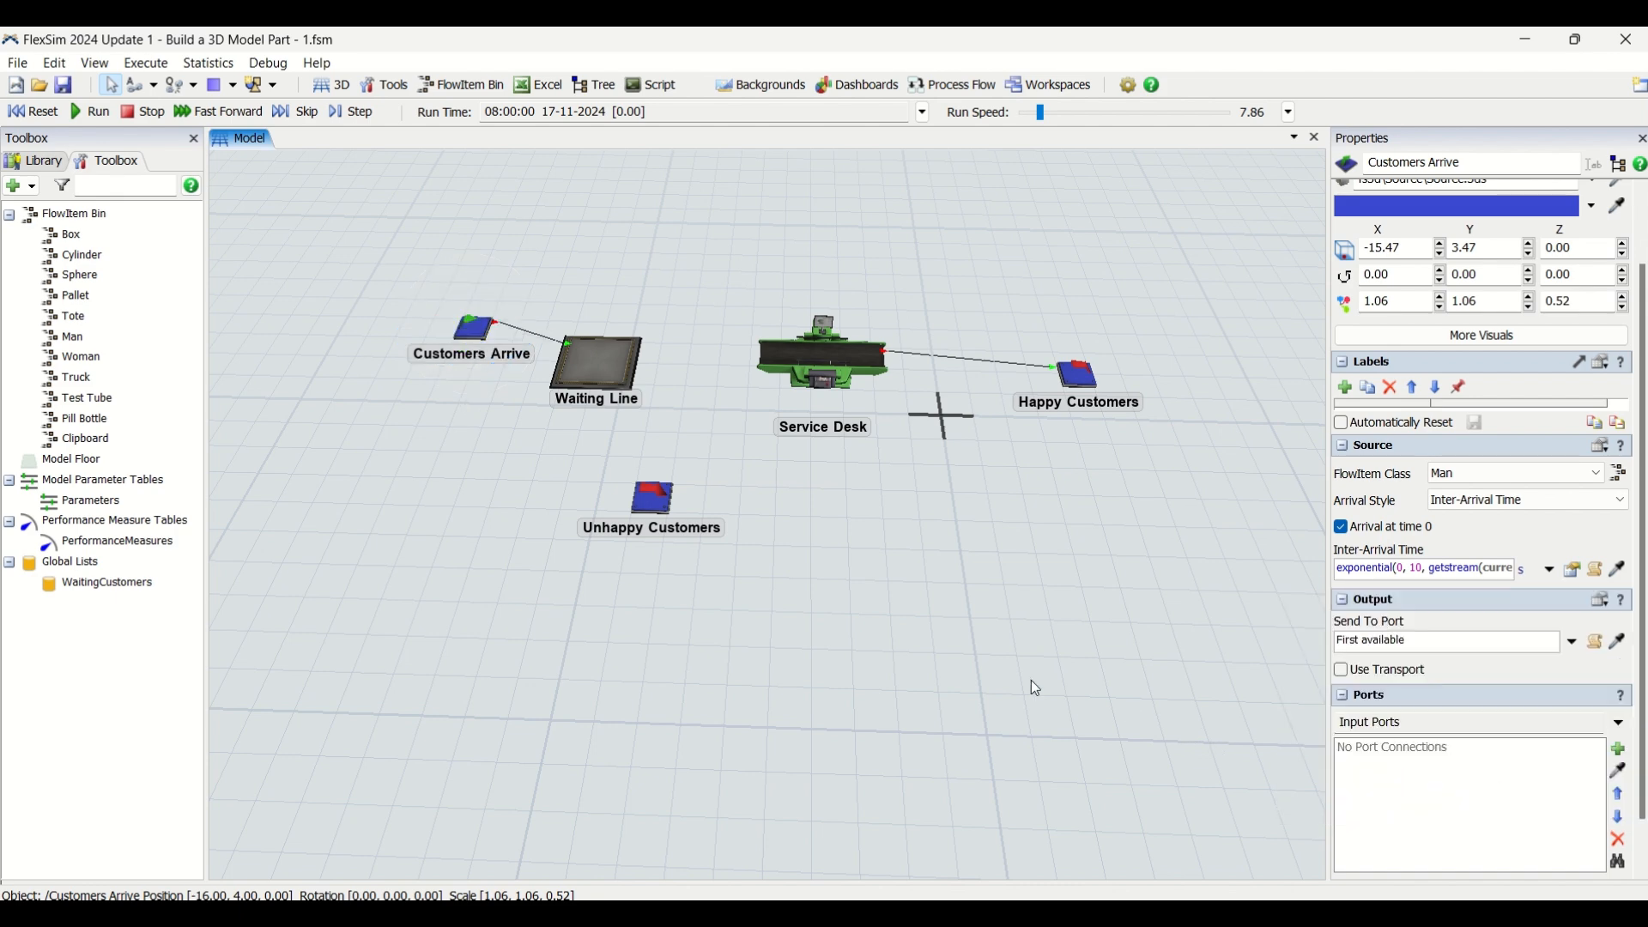
left_click(473, 327)
Set the Waiting Line queue's item placement to Horizontal Line
left_click(581, 362)
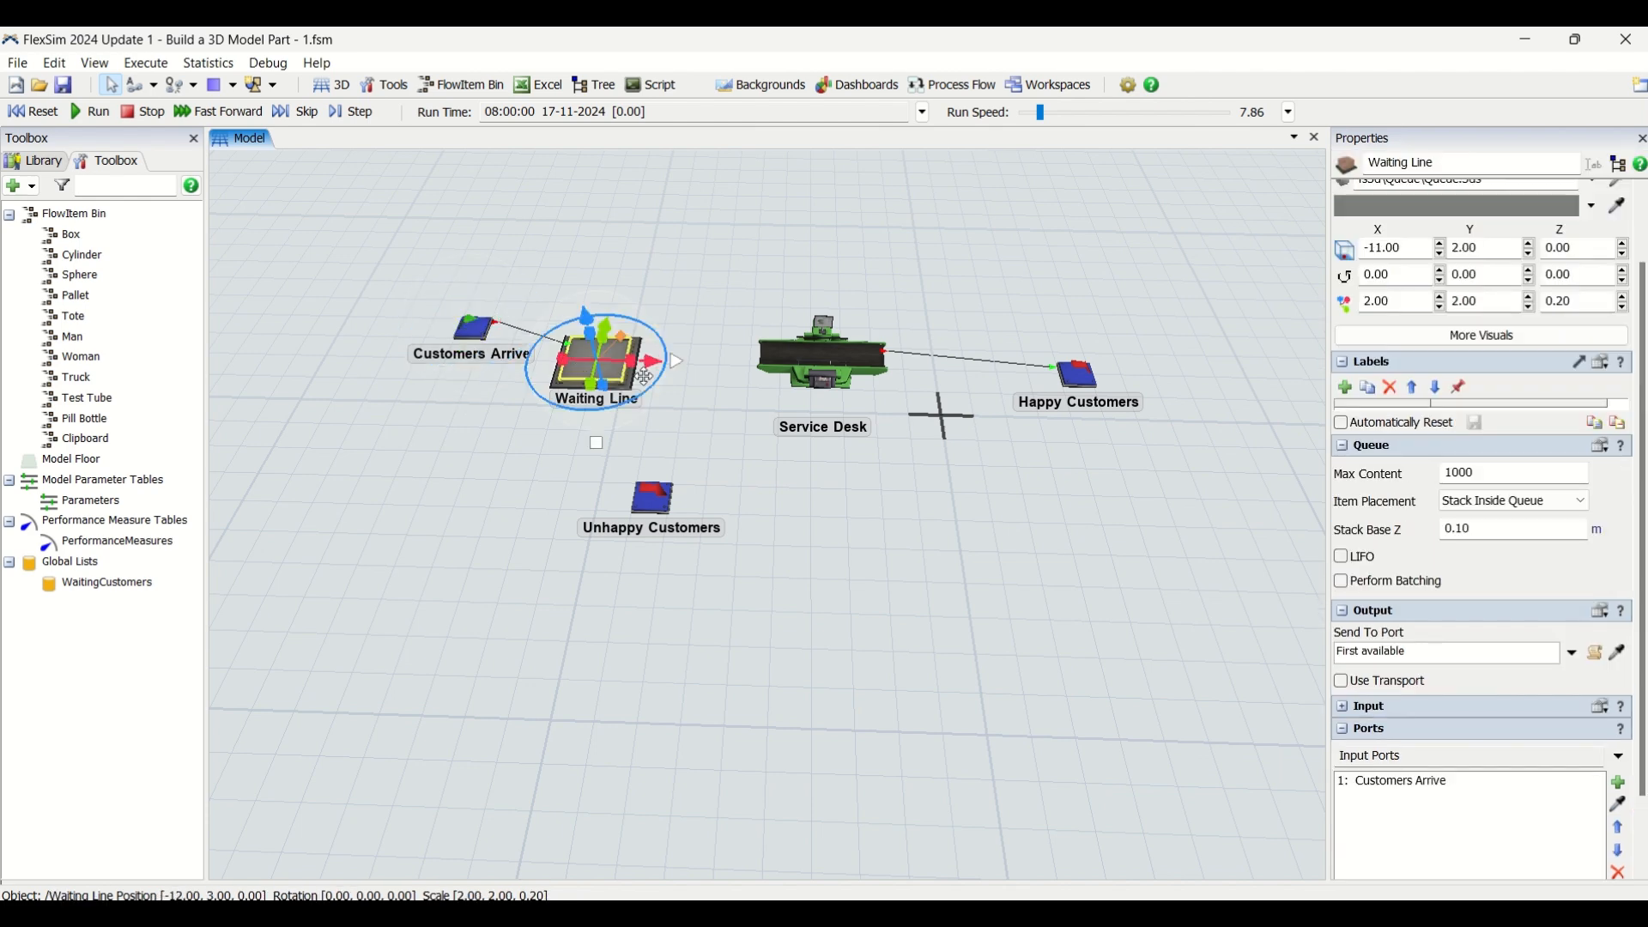
left_click(1500, 508)
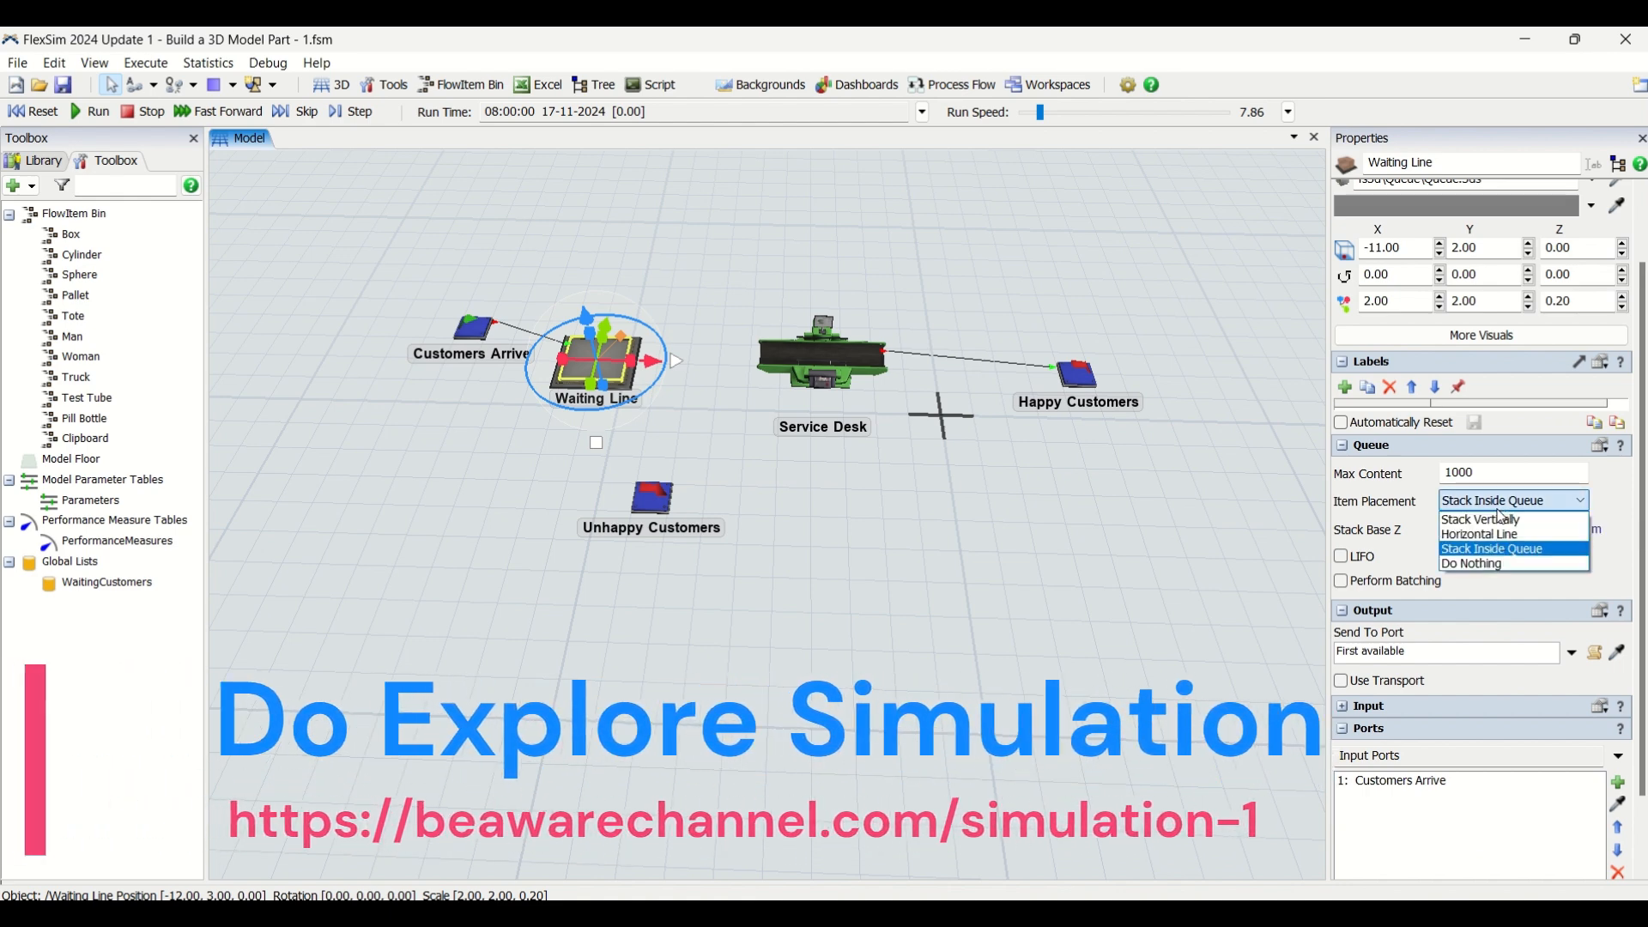
left_click(1495, 534)
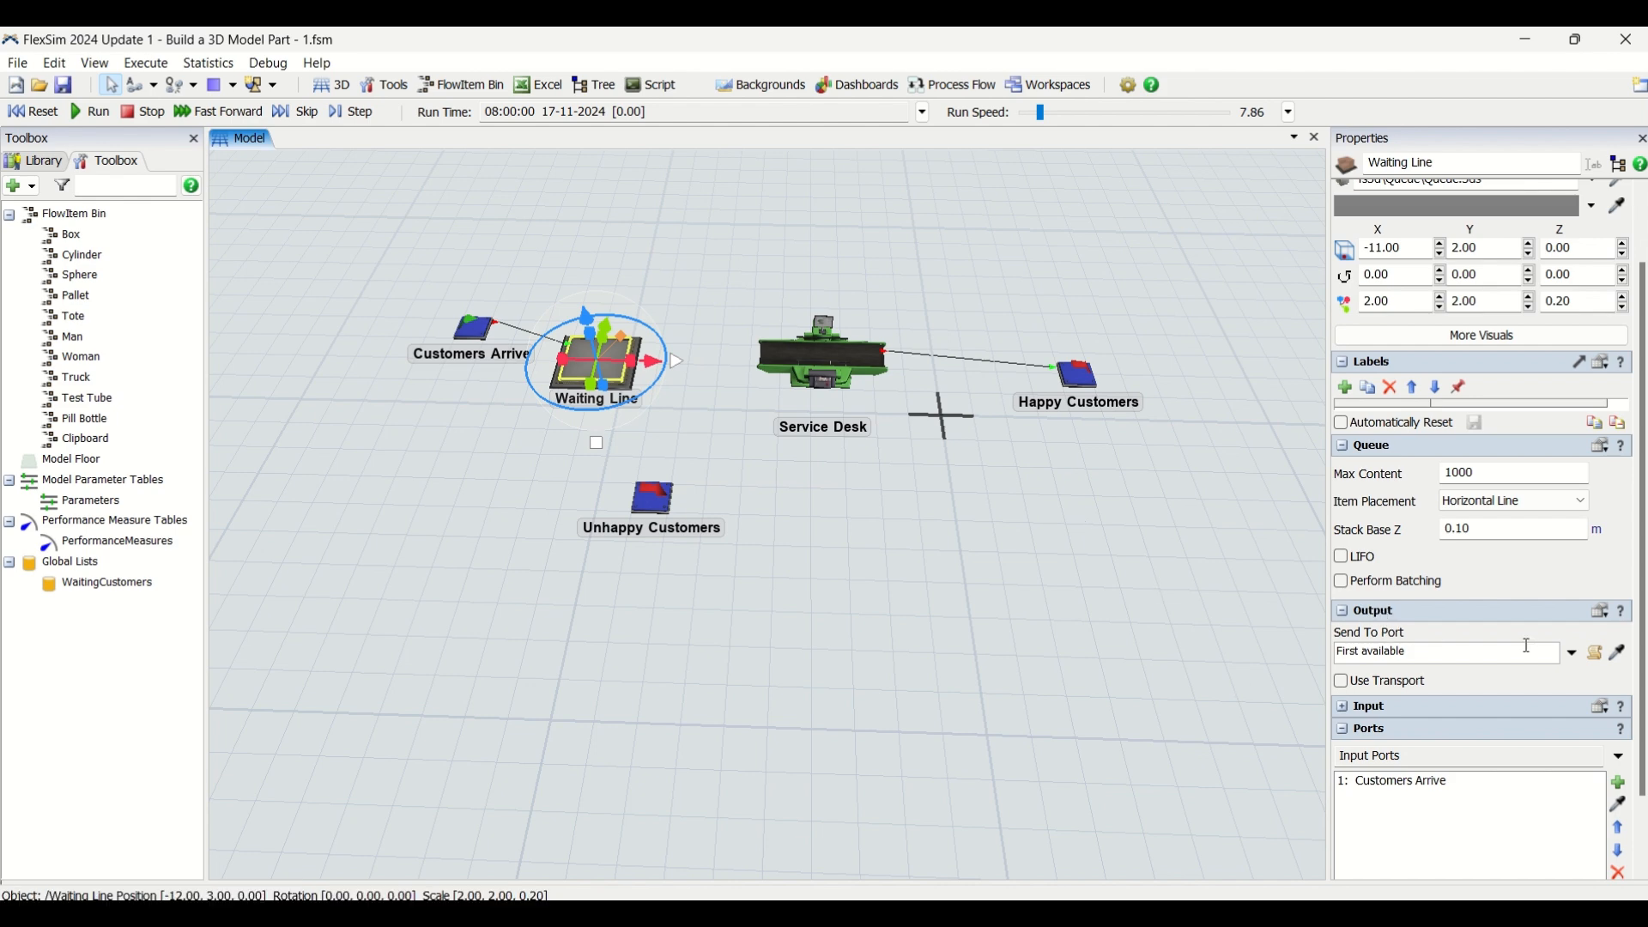
Make the Waiting Line queue send its output by pushing to the WaitingCustomers item list
left_click(1575, 657)
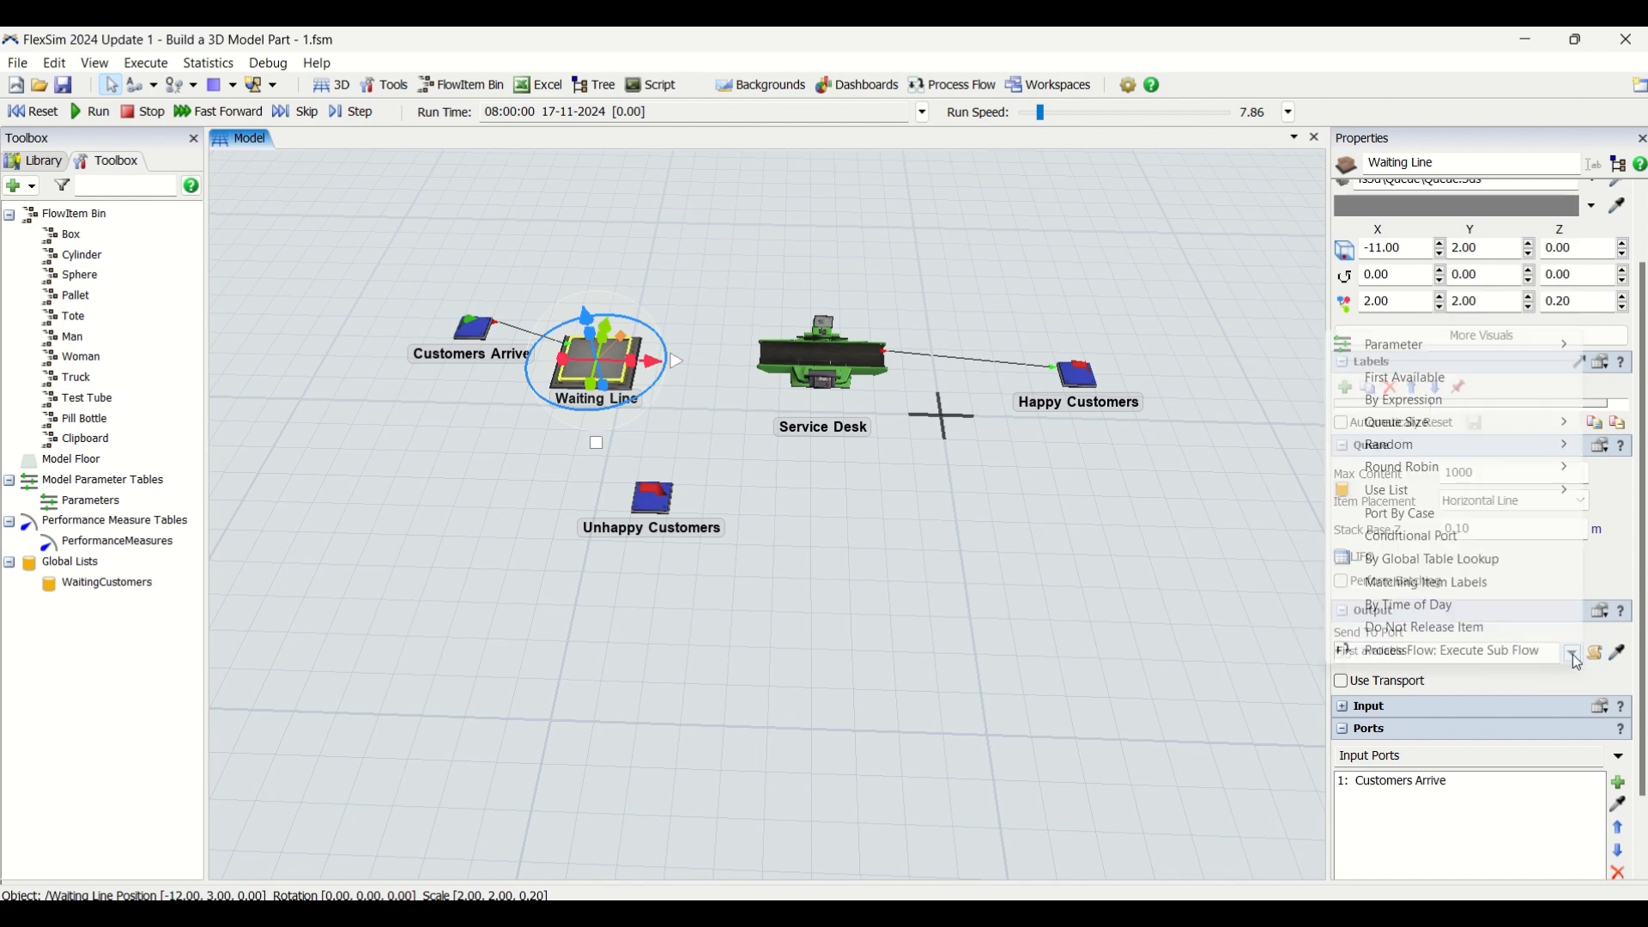
mouse_move(1429, 502)
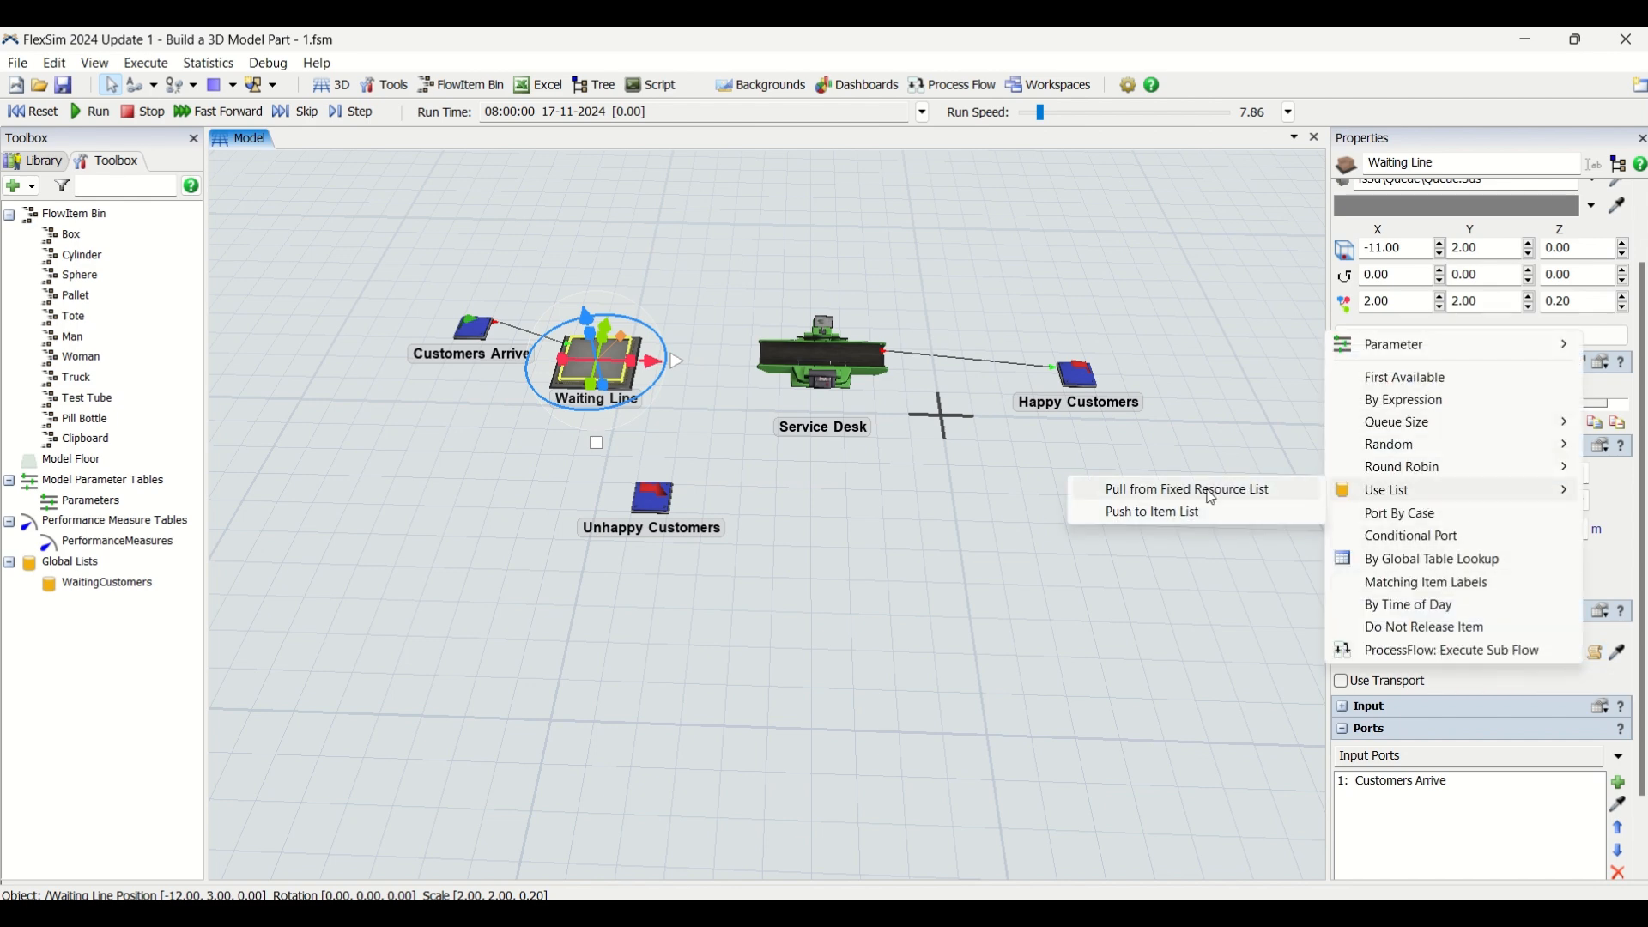
left_click(1207, 519)
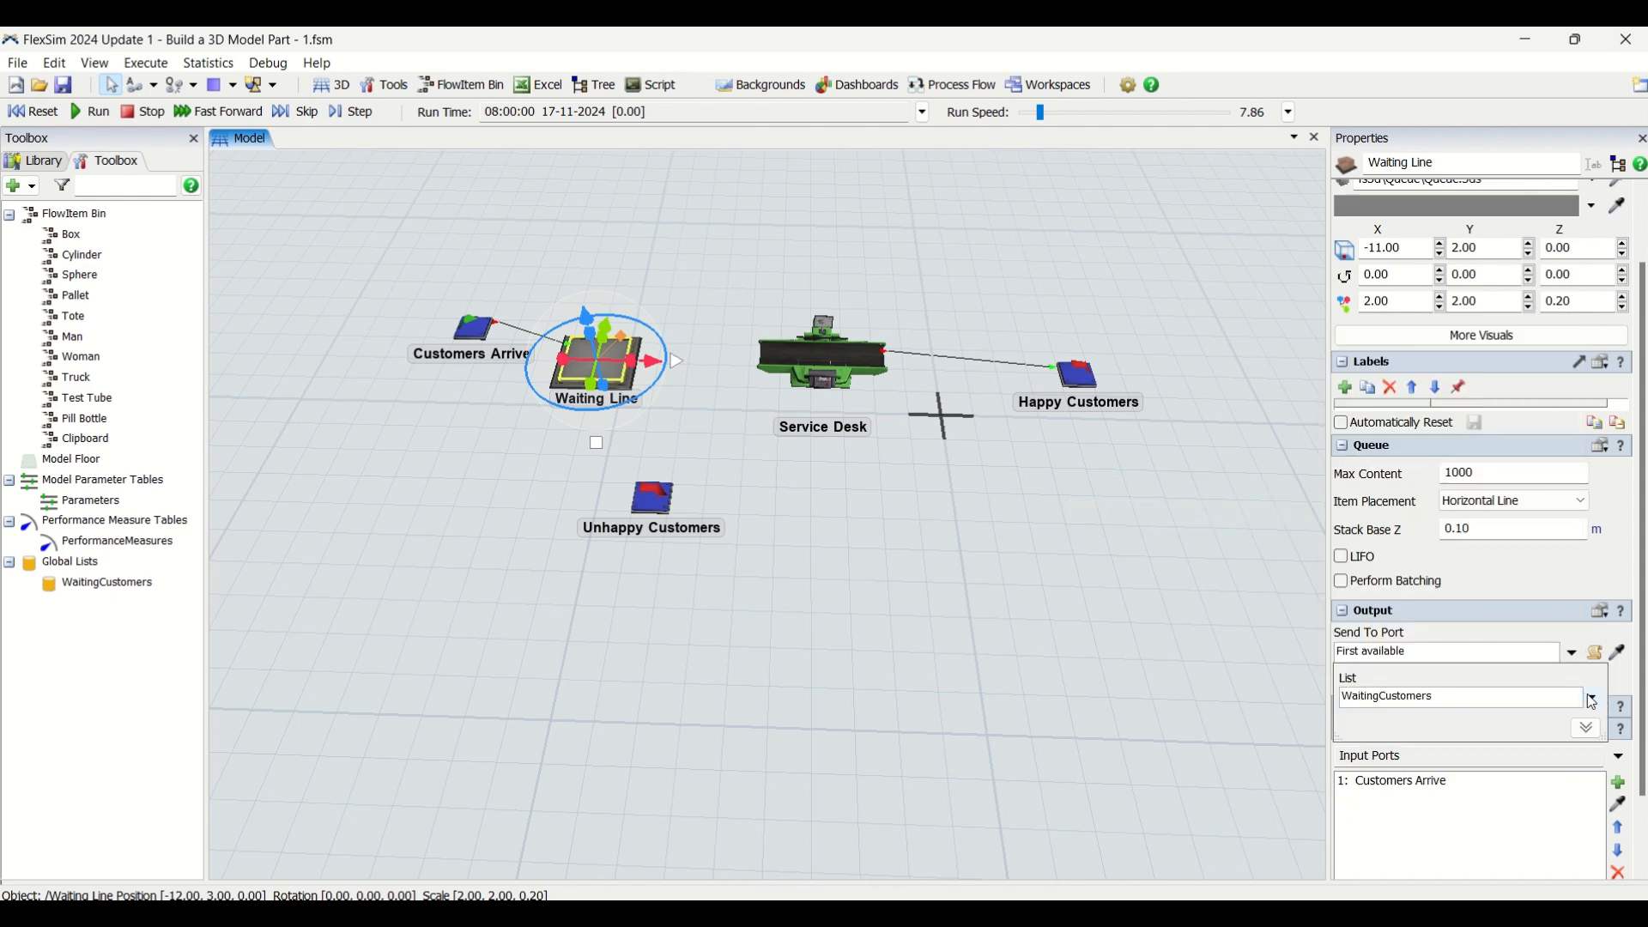
Turn off Animate Items on the Service Desk and choose the Log Normal 2 distribution for its process time
left_click(837, 371)
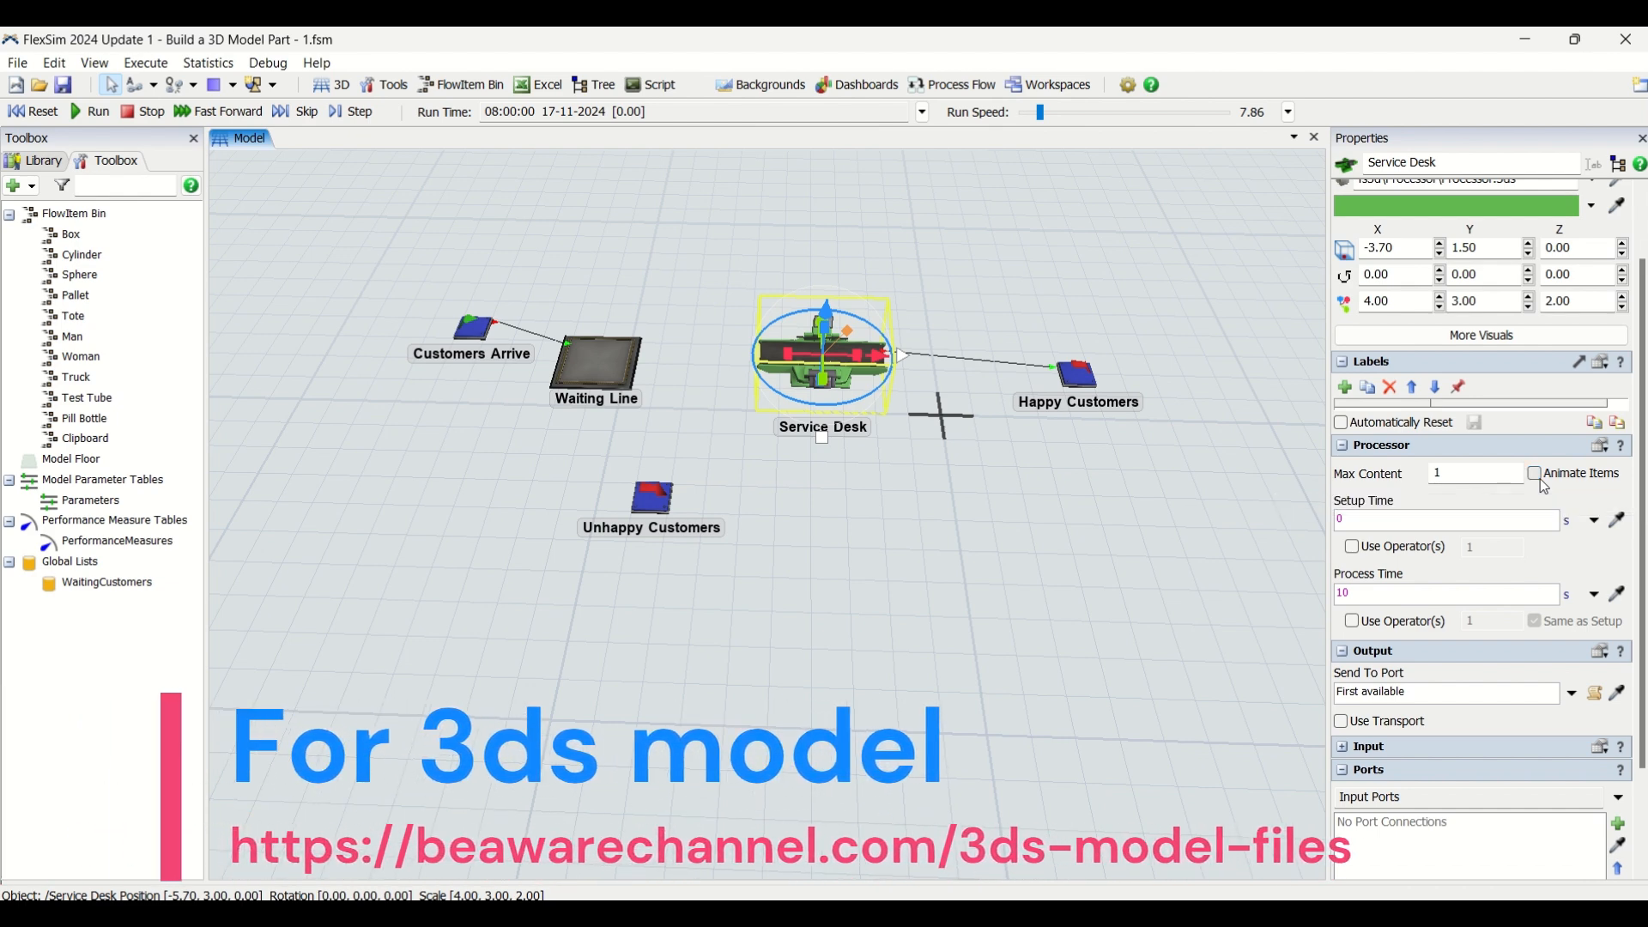
left_click(1536, 475)
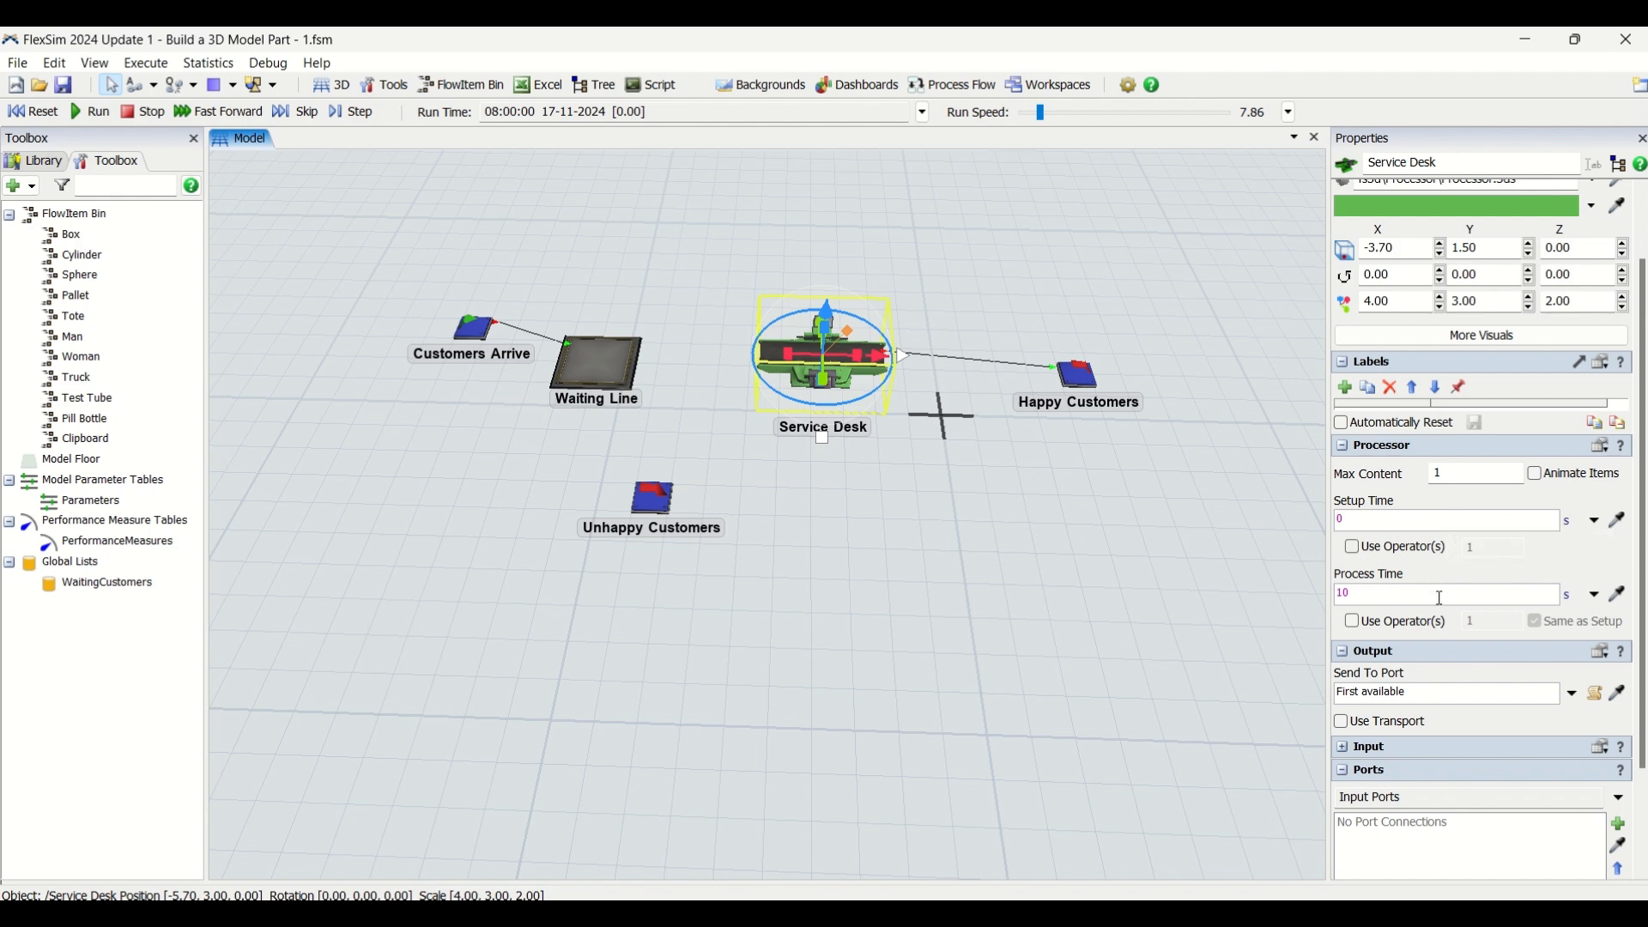
left_click(1594, 598)
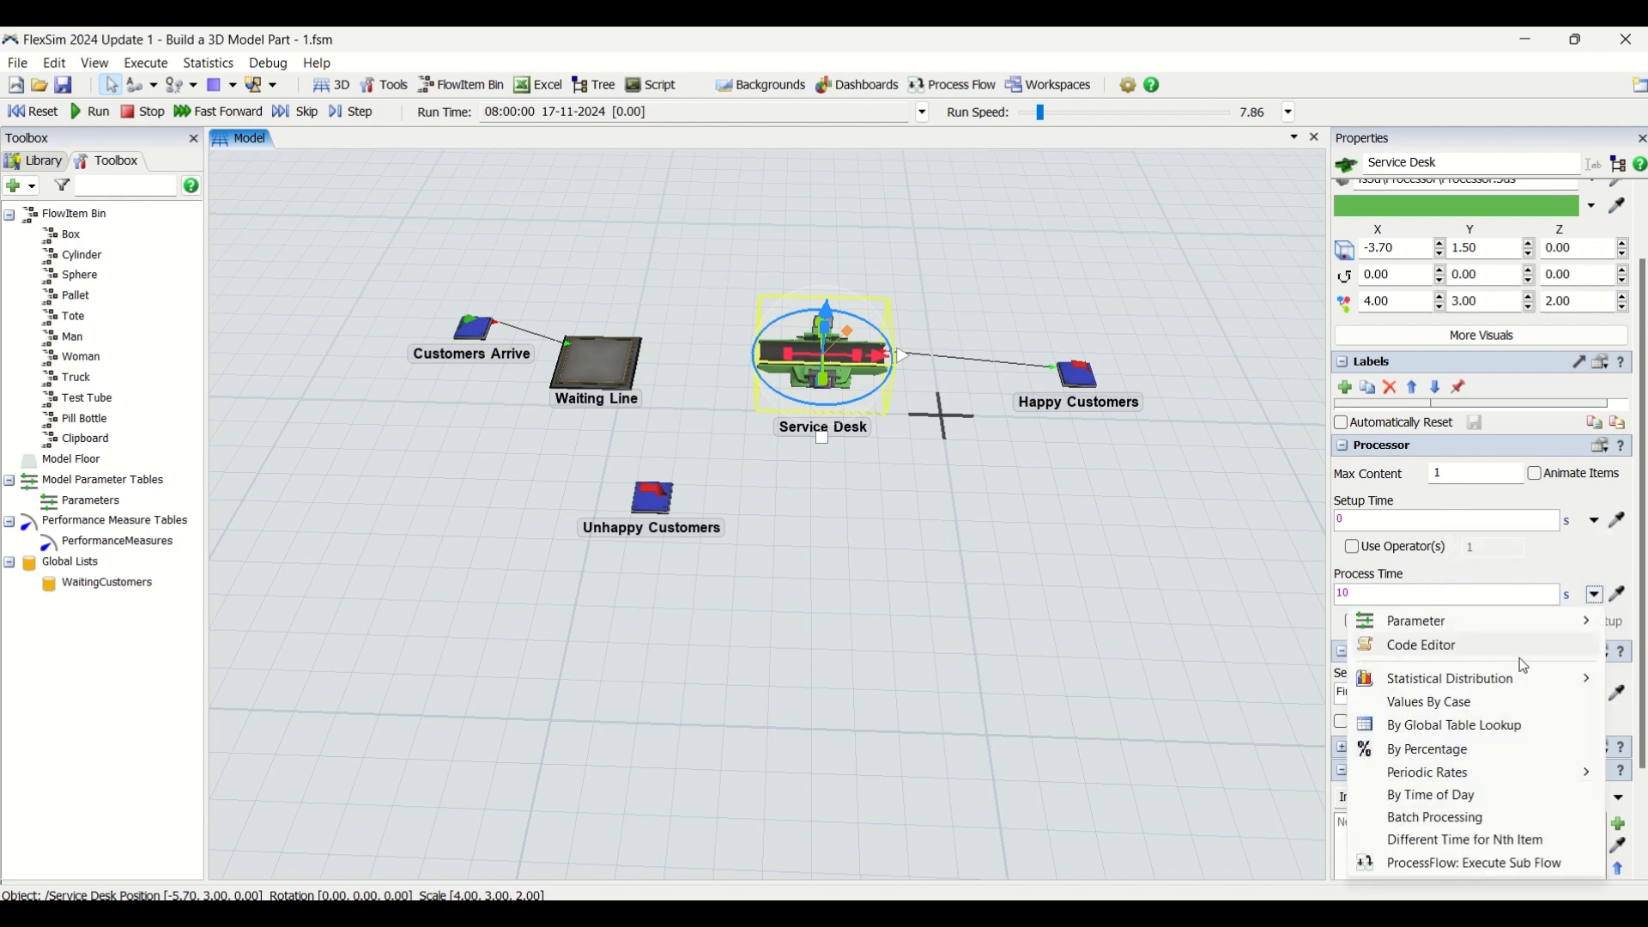
mouse_move(1520, 680)
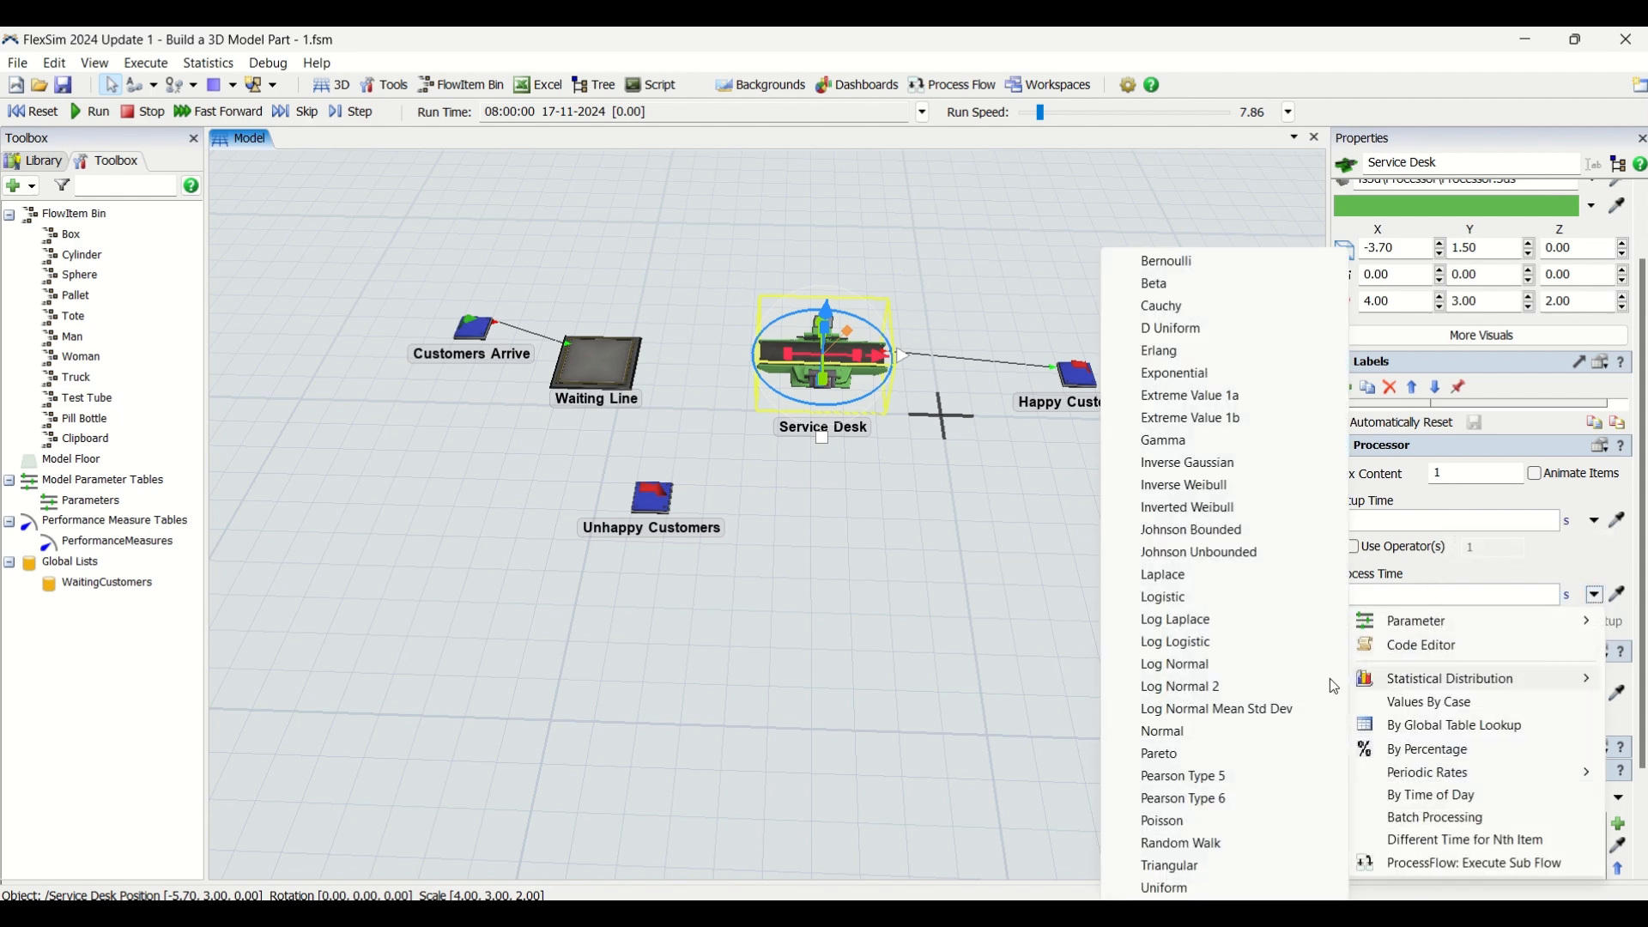
left_click(1213, 703)
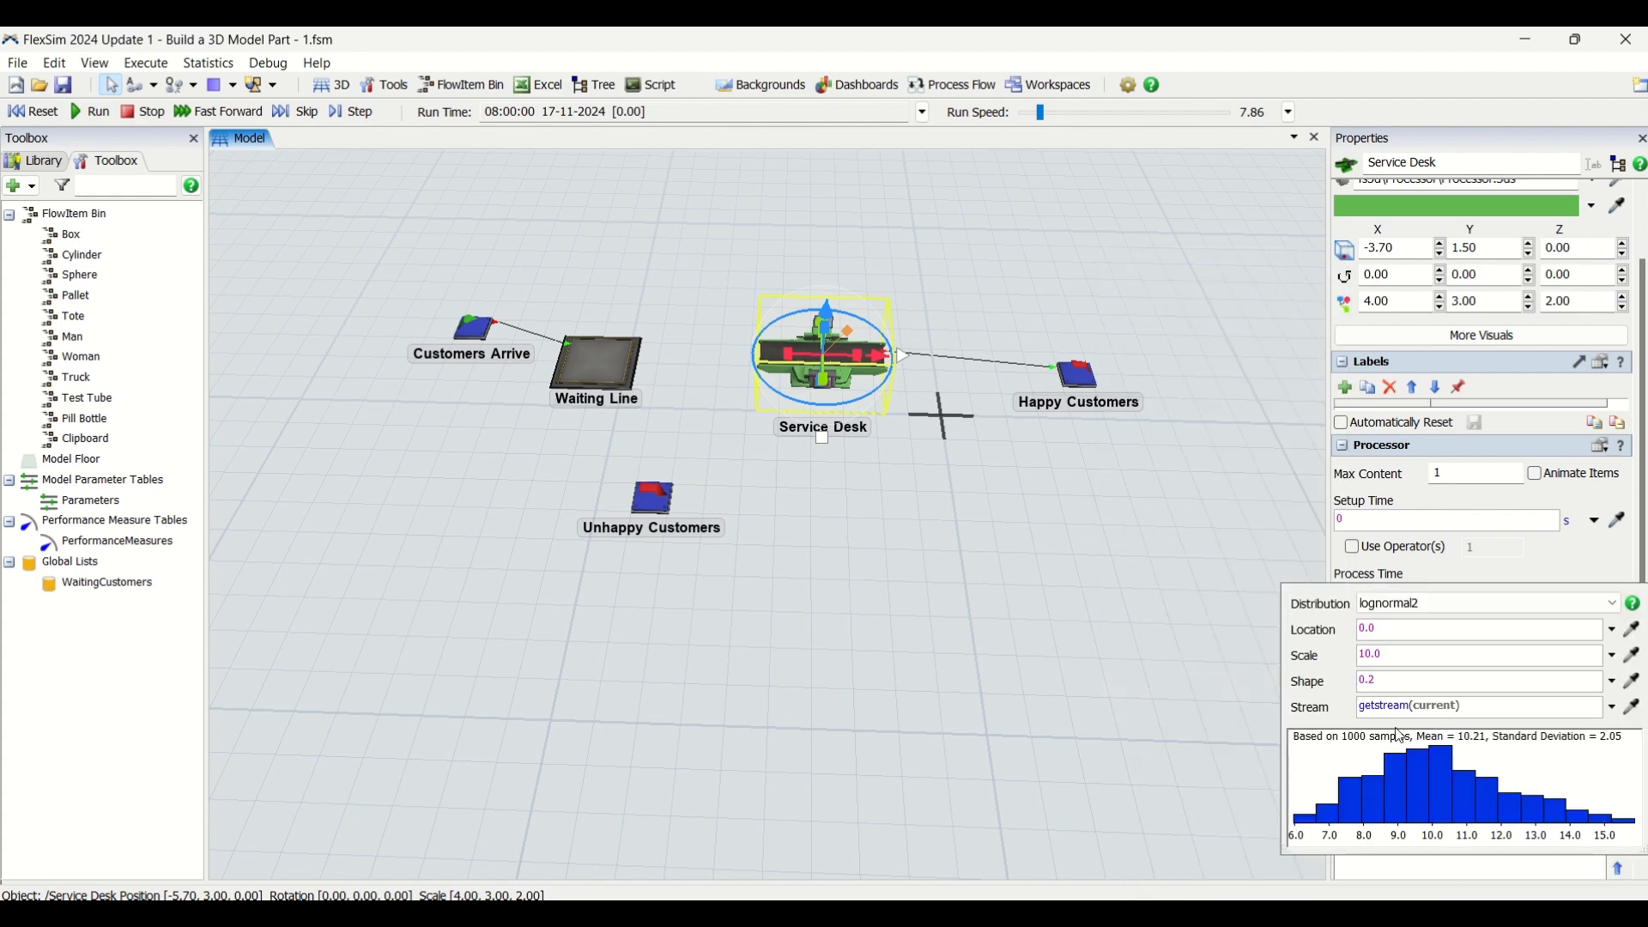
Set the Service Desk process time's lognormal2 parameters to location 90, scale 3.1 and shape 0.5
left_click_drag(1405, 632, 1355, 654)
type("90")
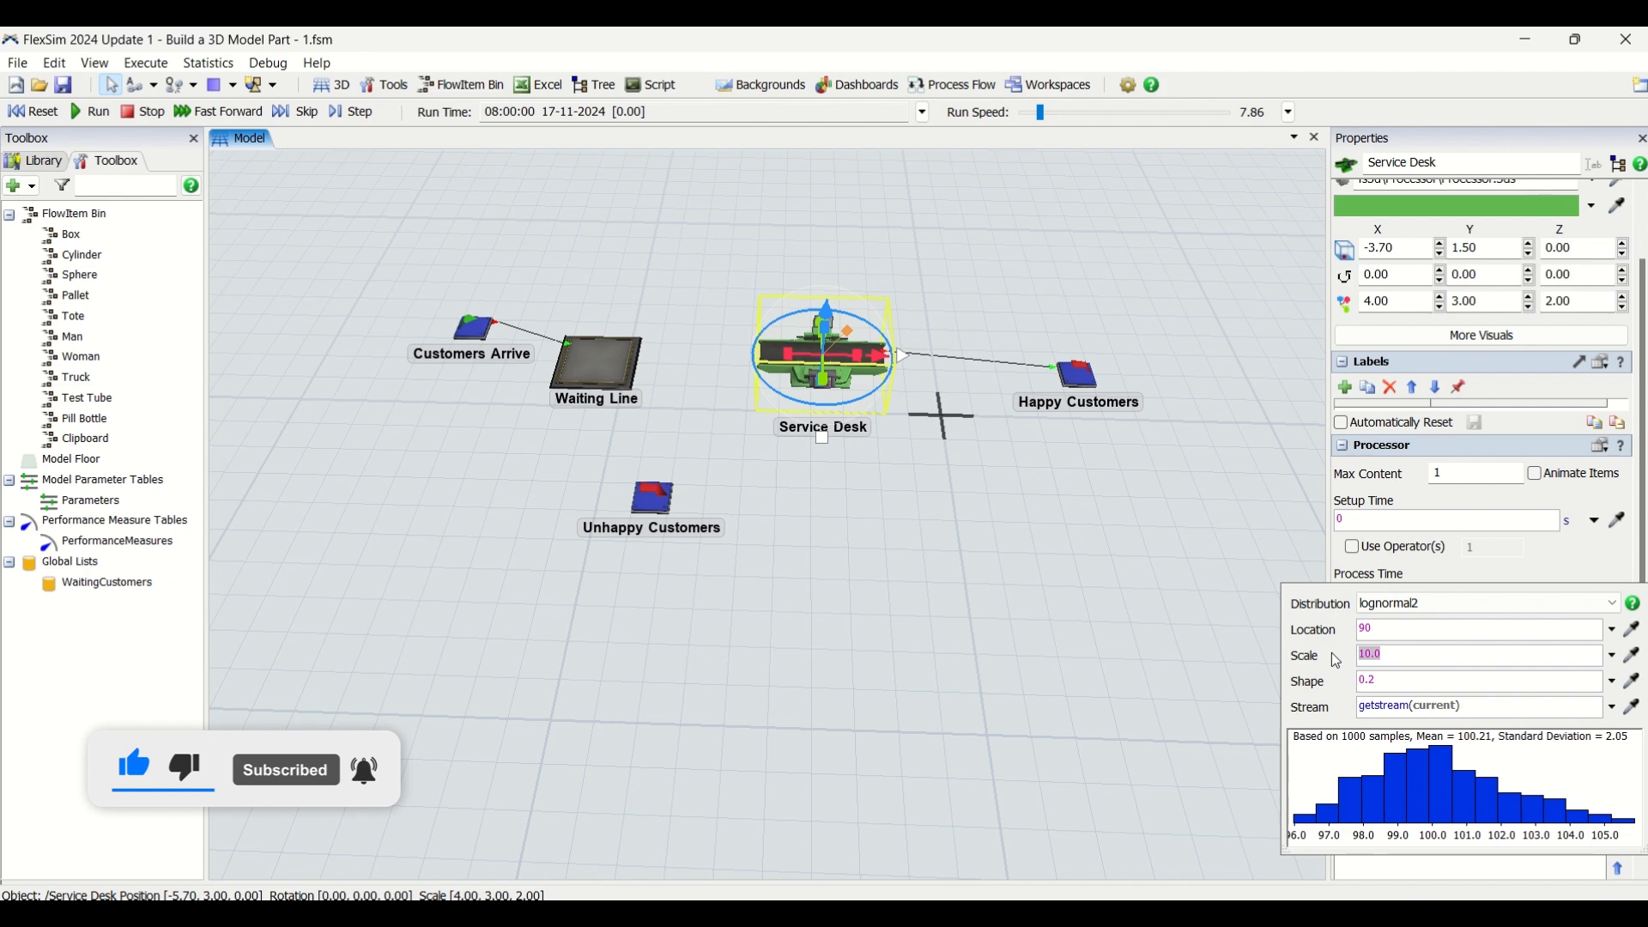
type("3.1")
key("Tab")
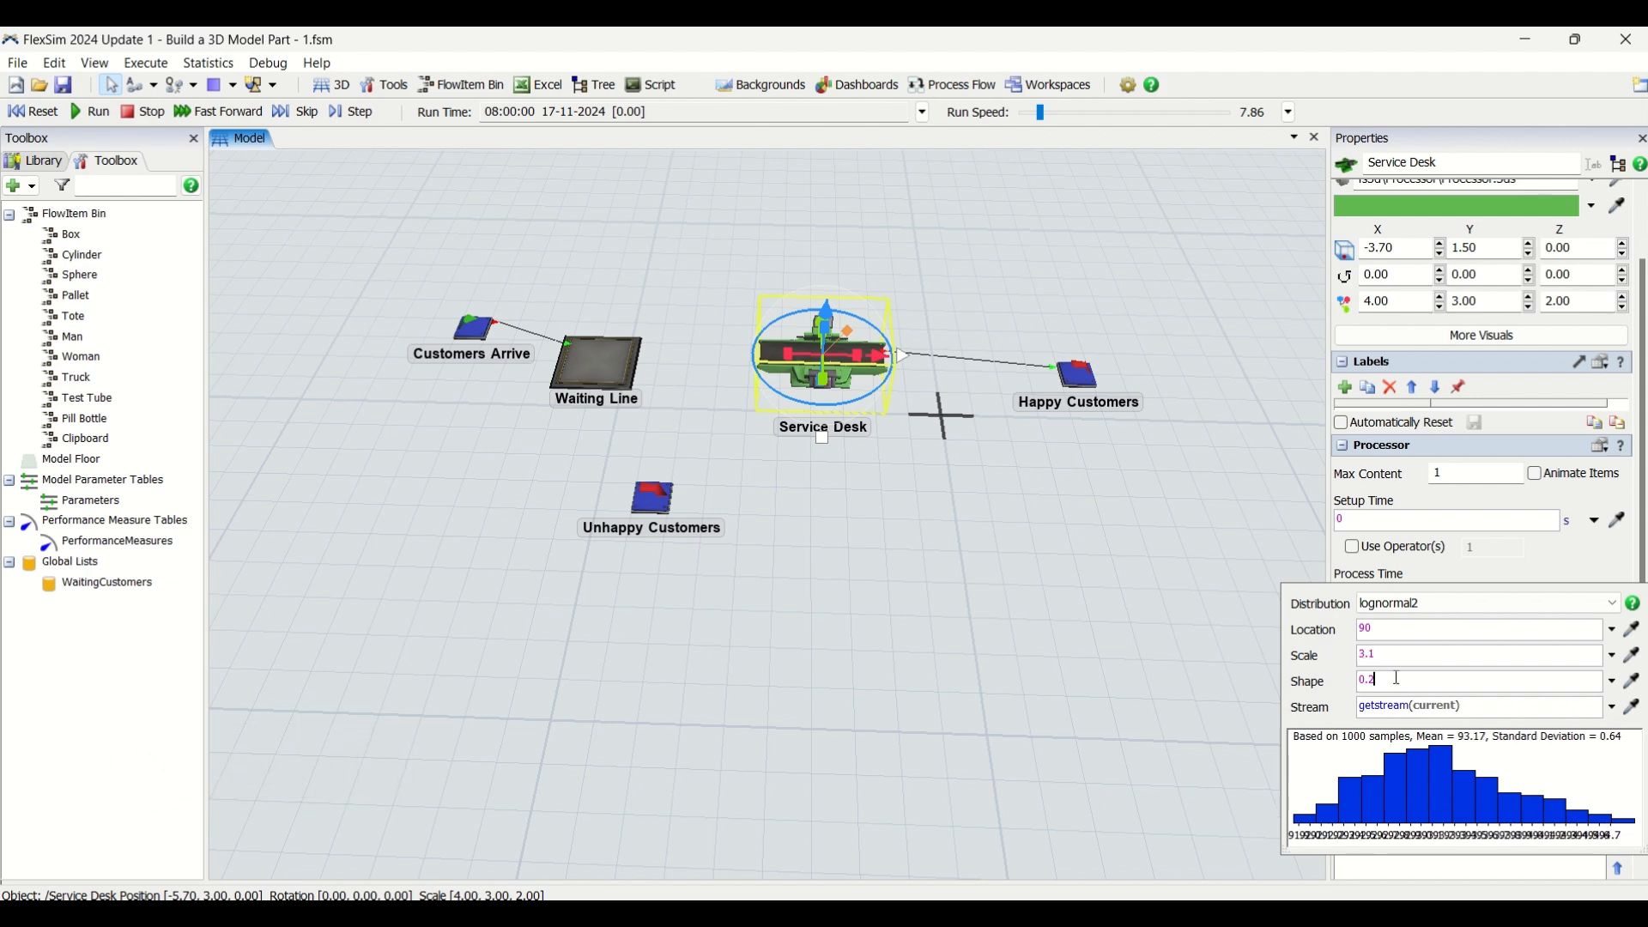
type("0.5")
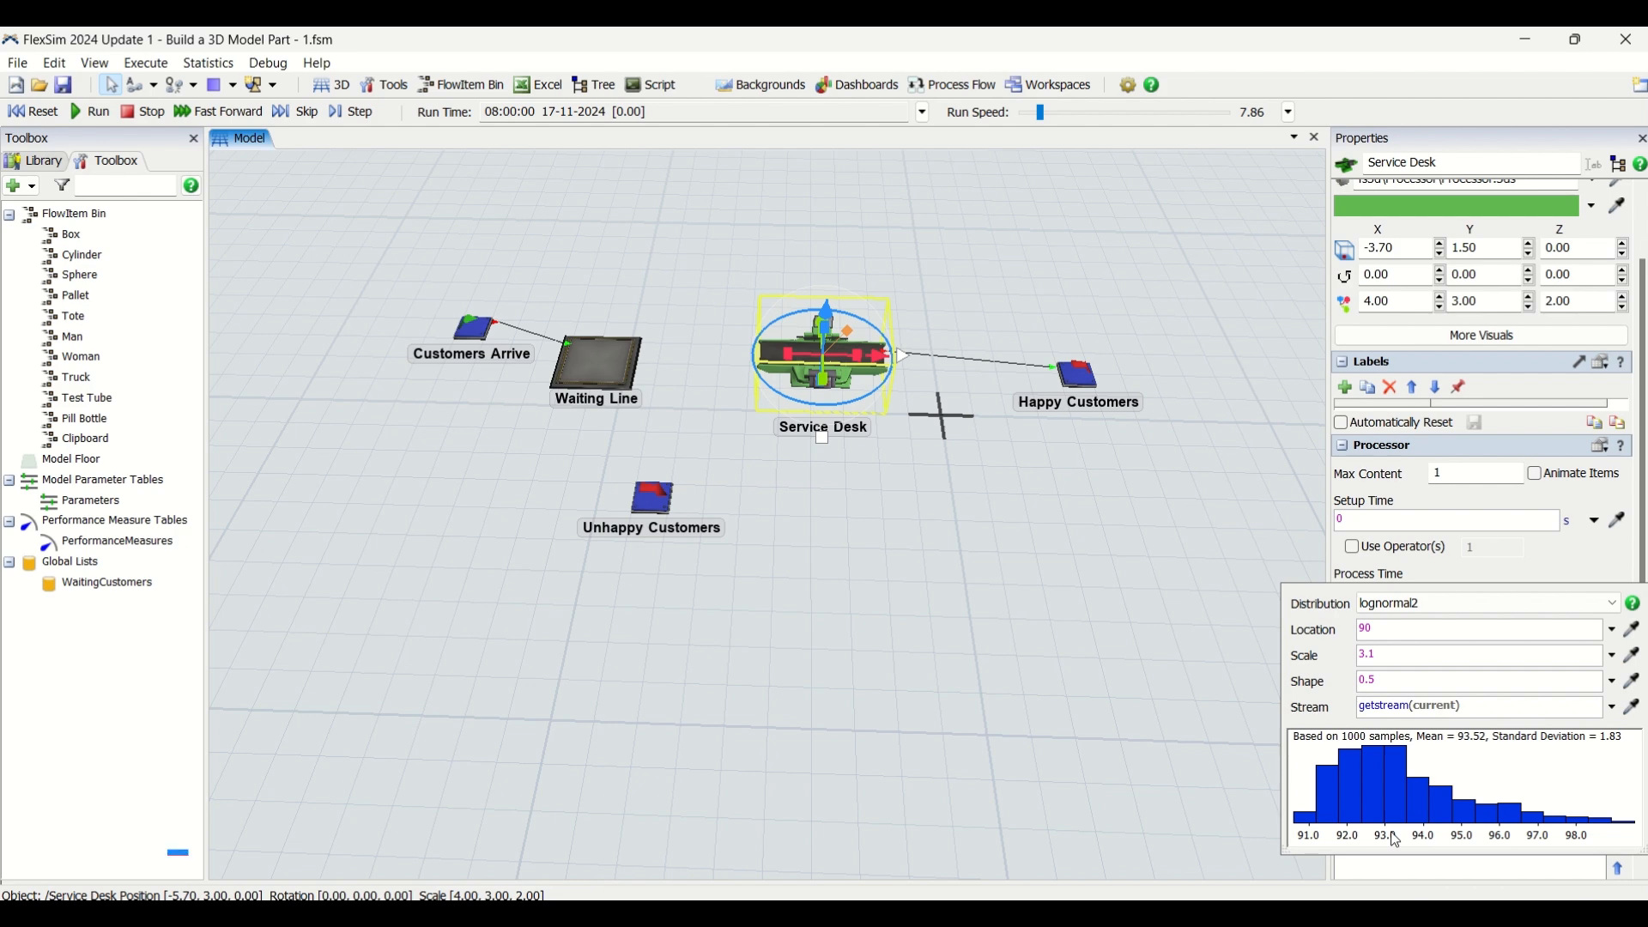
left_click(1521, 556)
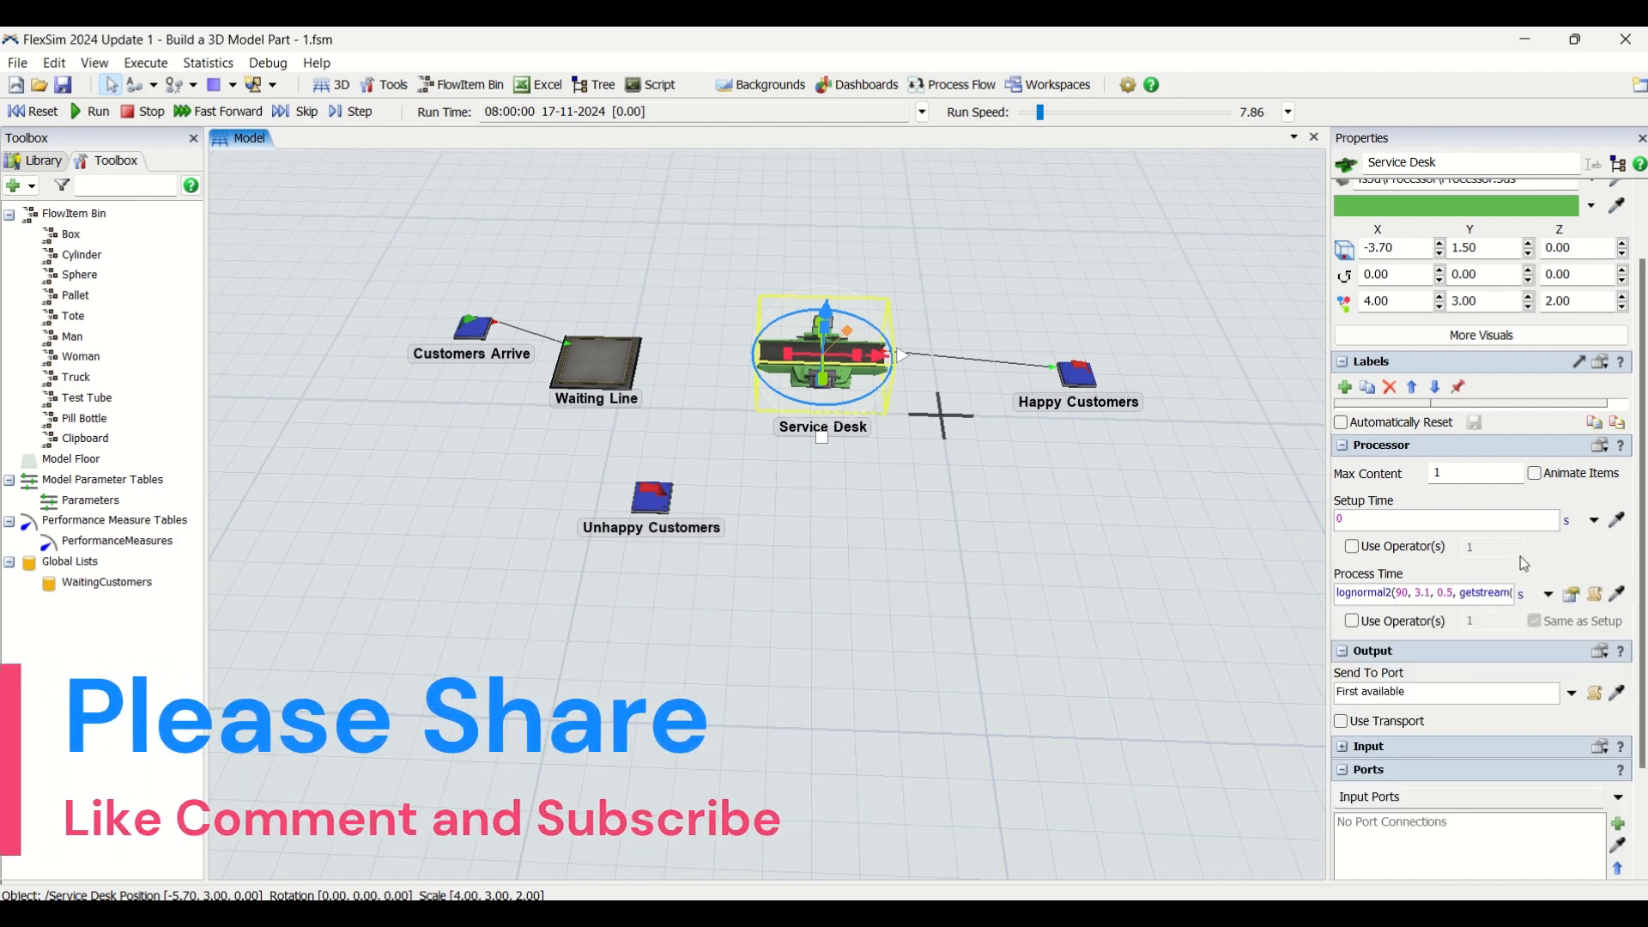
Enable Pull on the Service Desk's input and set its pull strategy to Pull from Item List using WaitingCustomers
left_click(1356, 752)
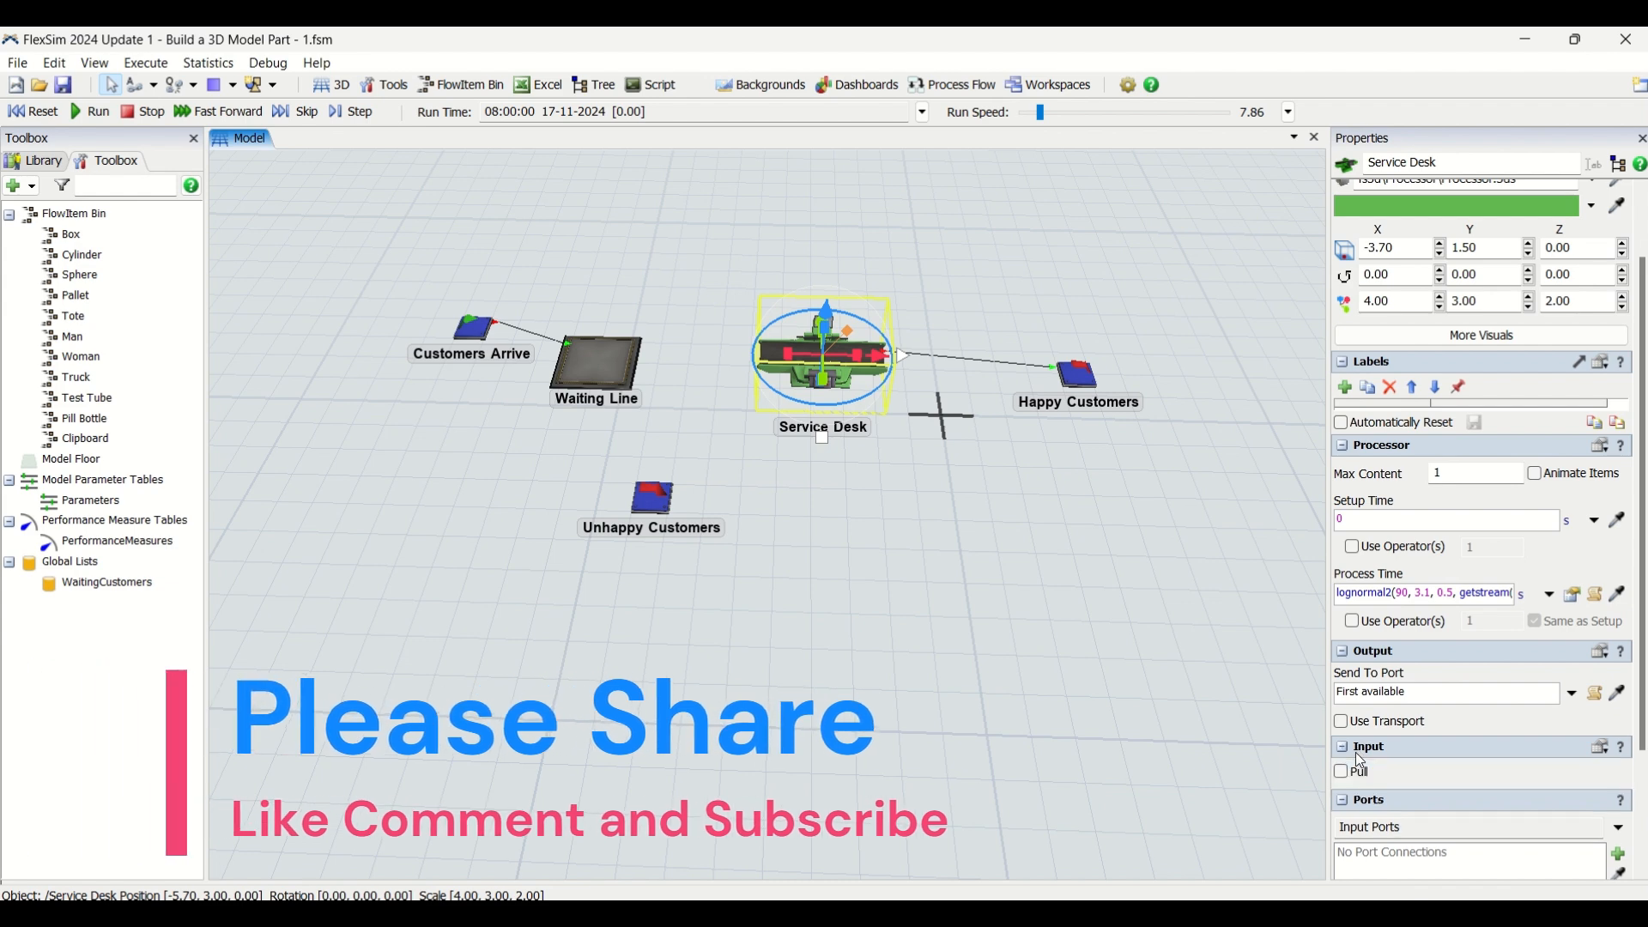
left_click(1343, 772)
scroll(1464, 784, "down", 3)
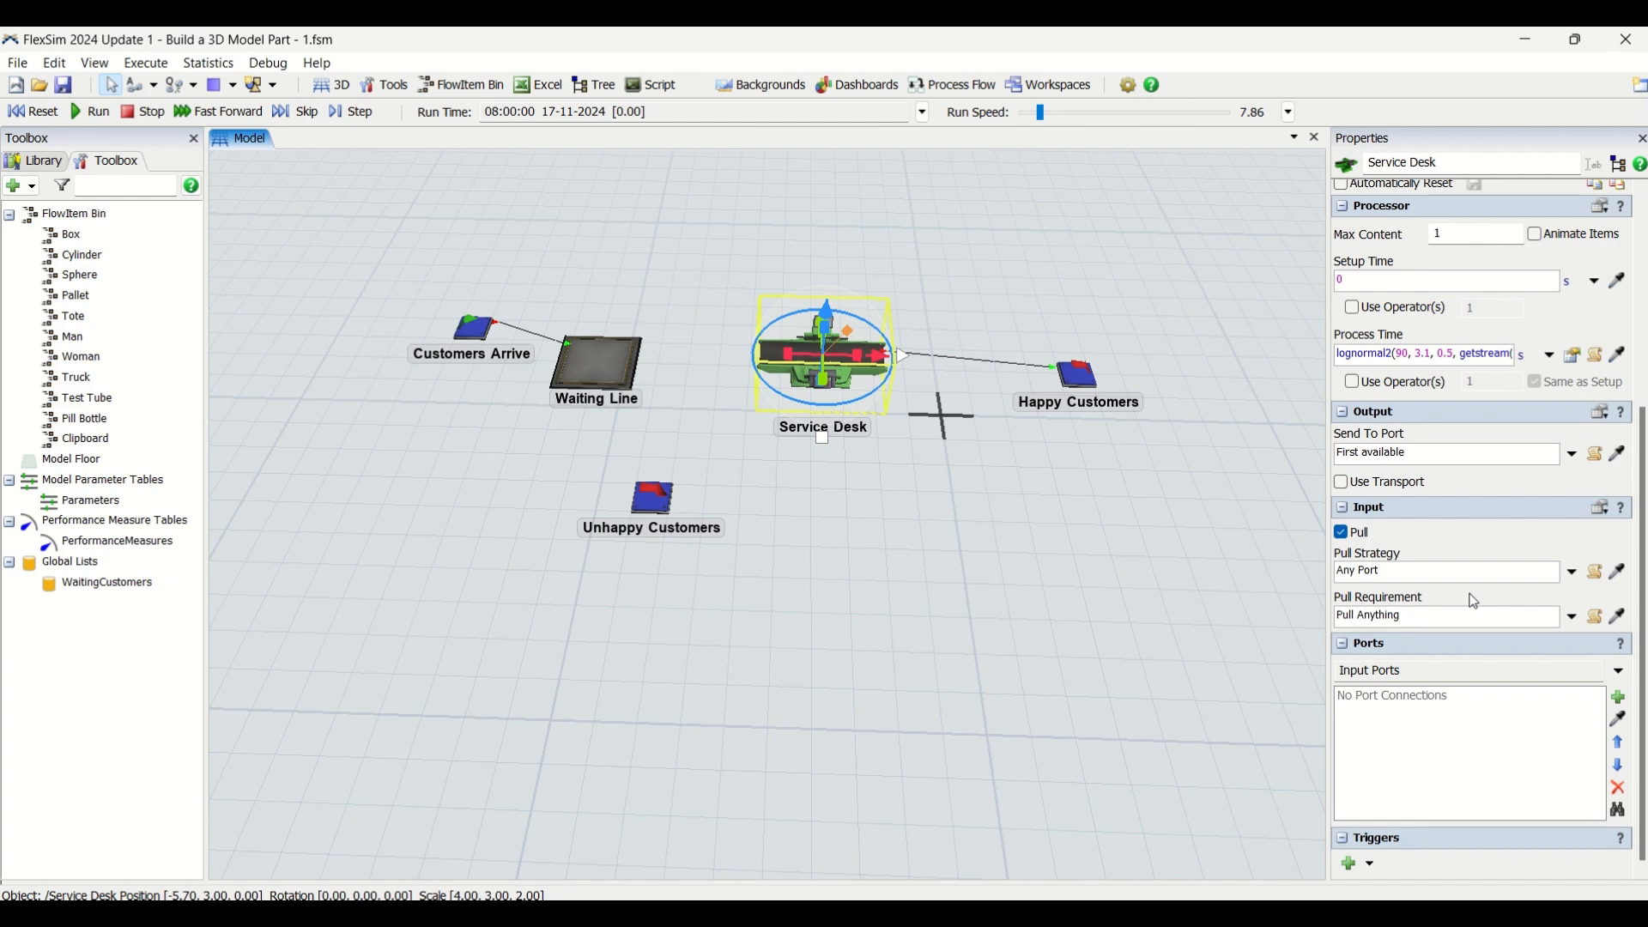
left_click(1573, 573)
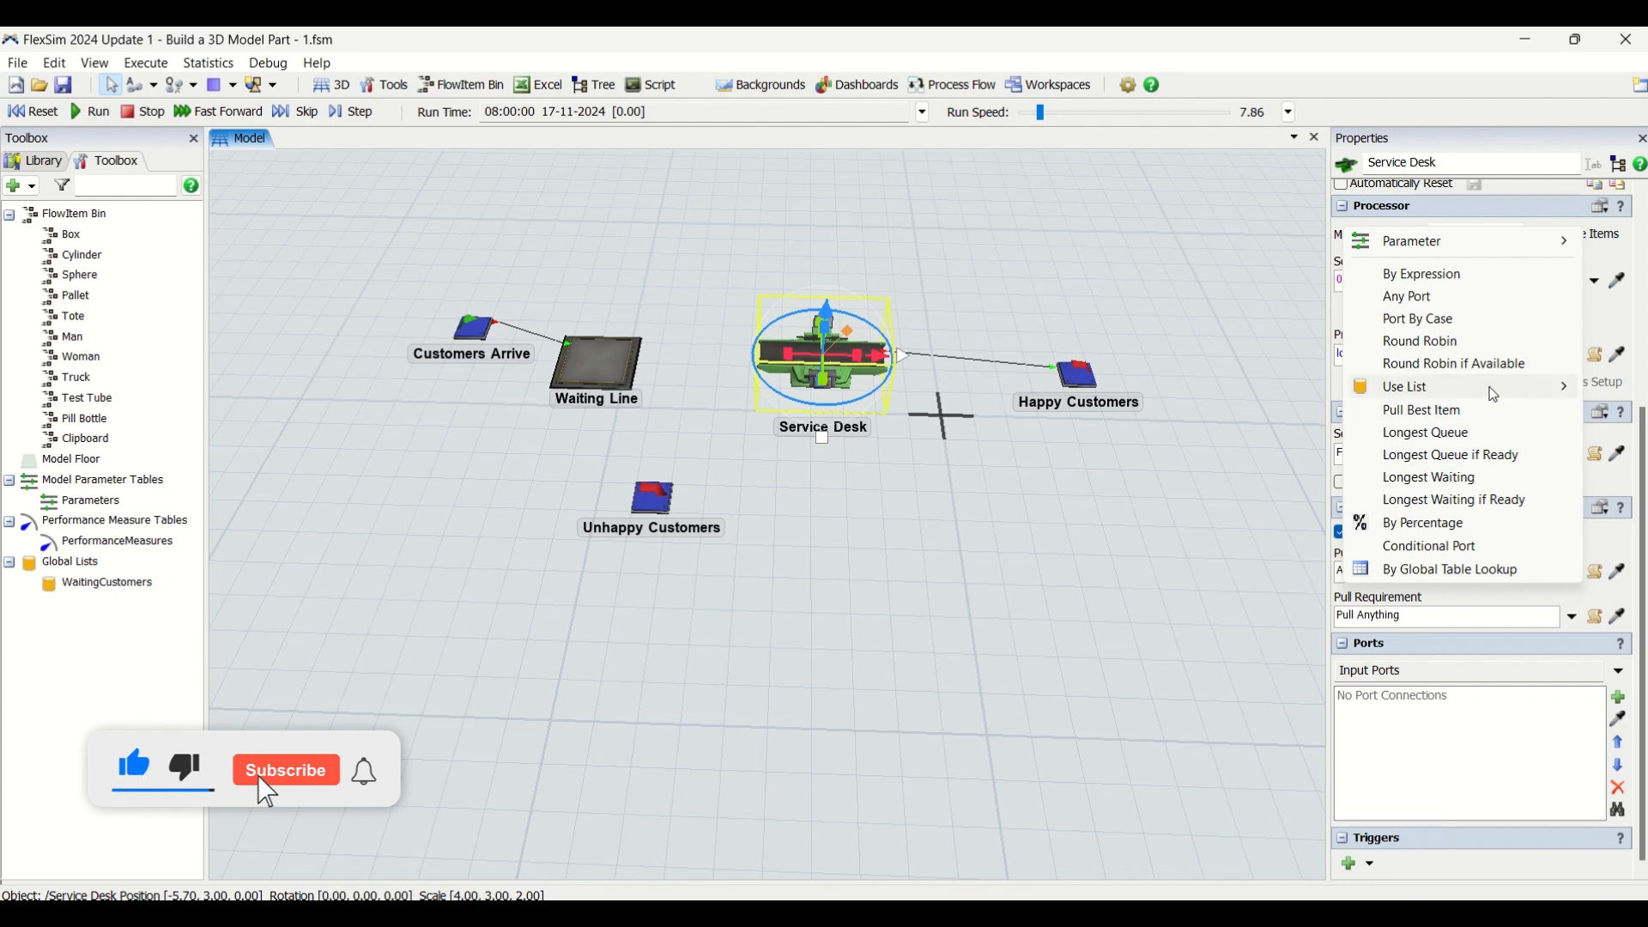
mouse_move(1460, 388)
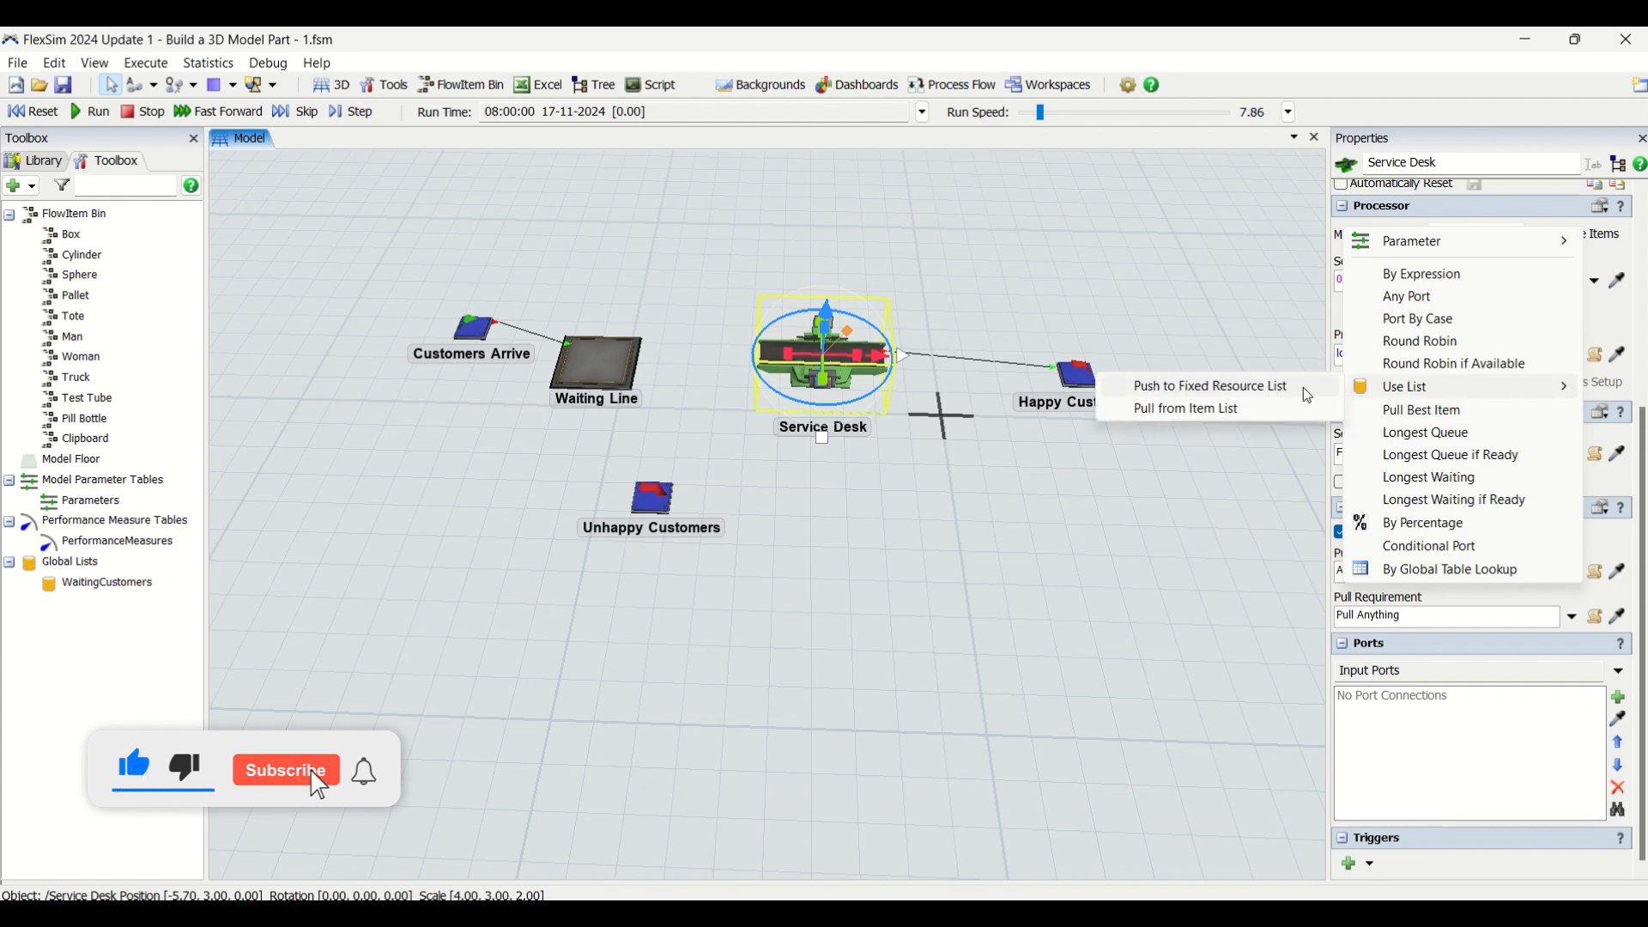
left_click(1252, 409)
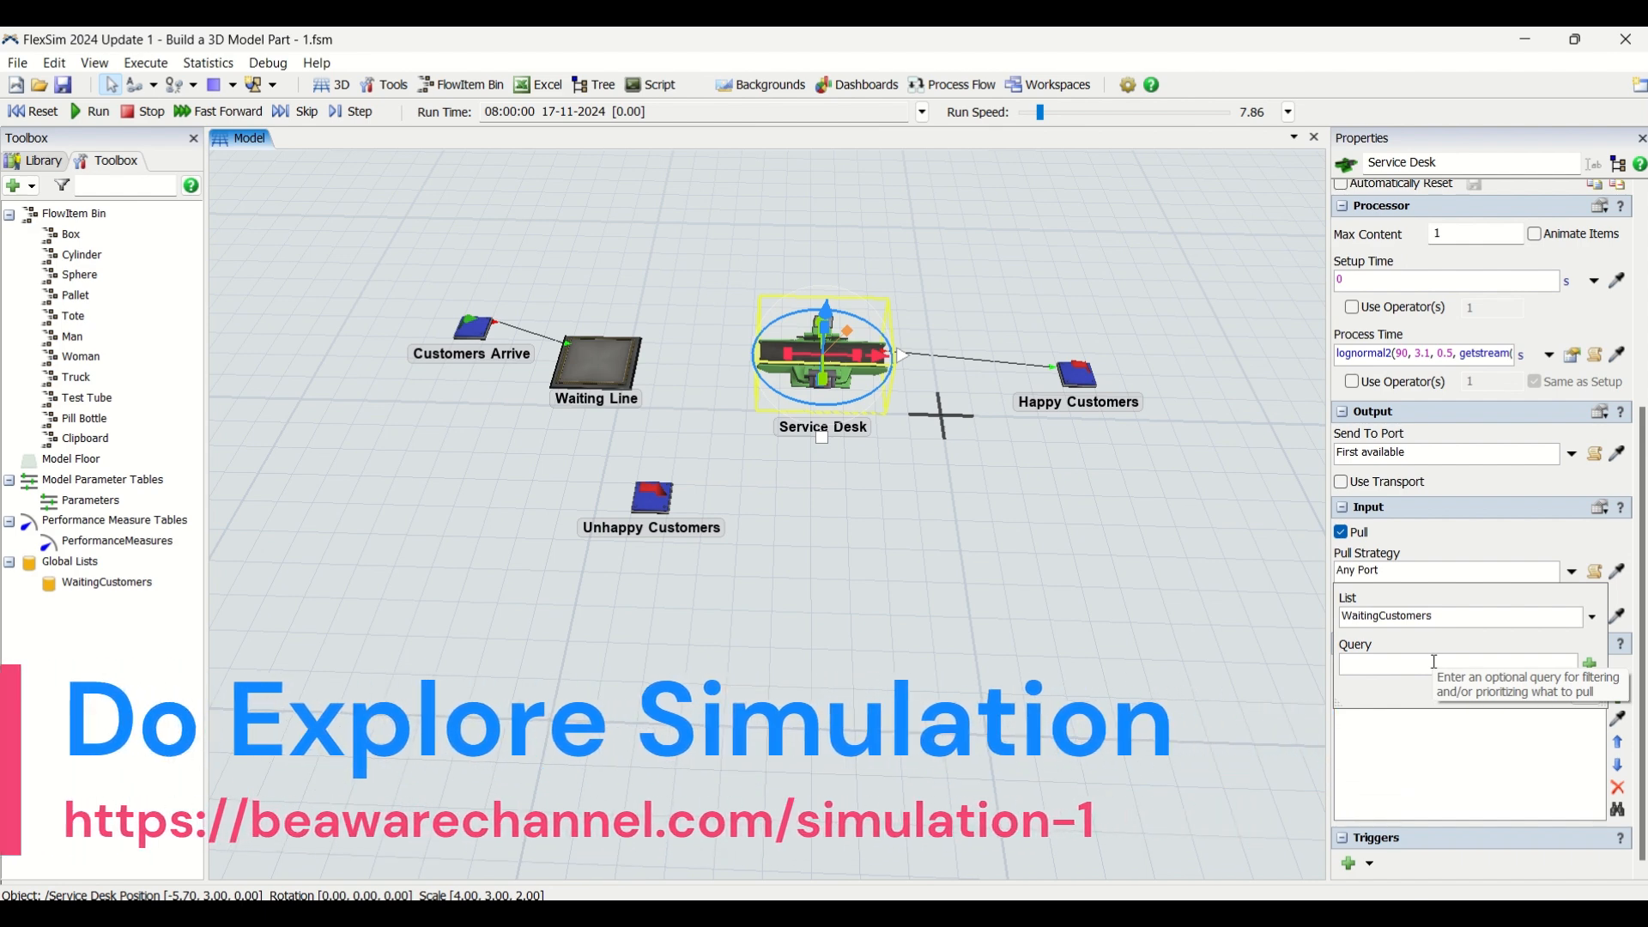
Set the Service Desk's pull query to ORDER BY WaitTime DESC
left_click(1590, 666)
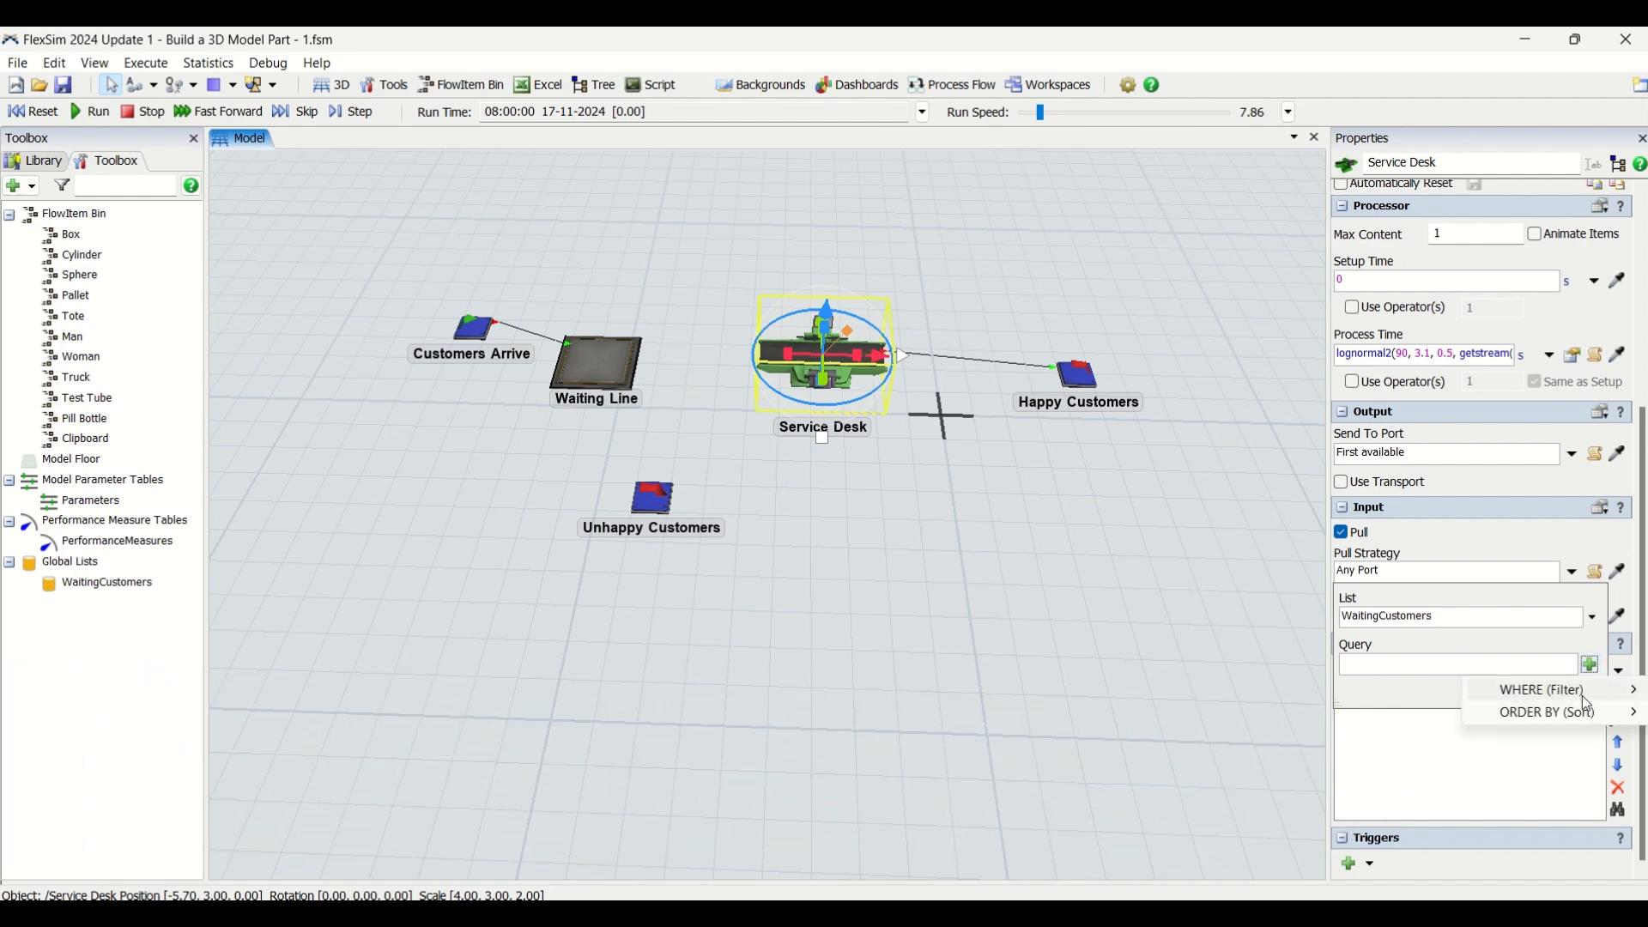
mouse_move(1587, 716)
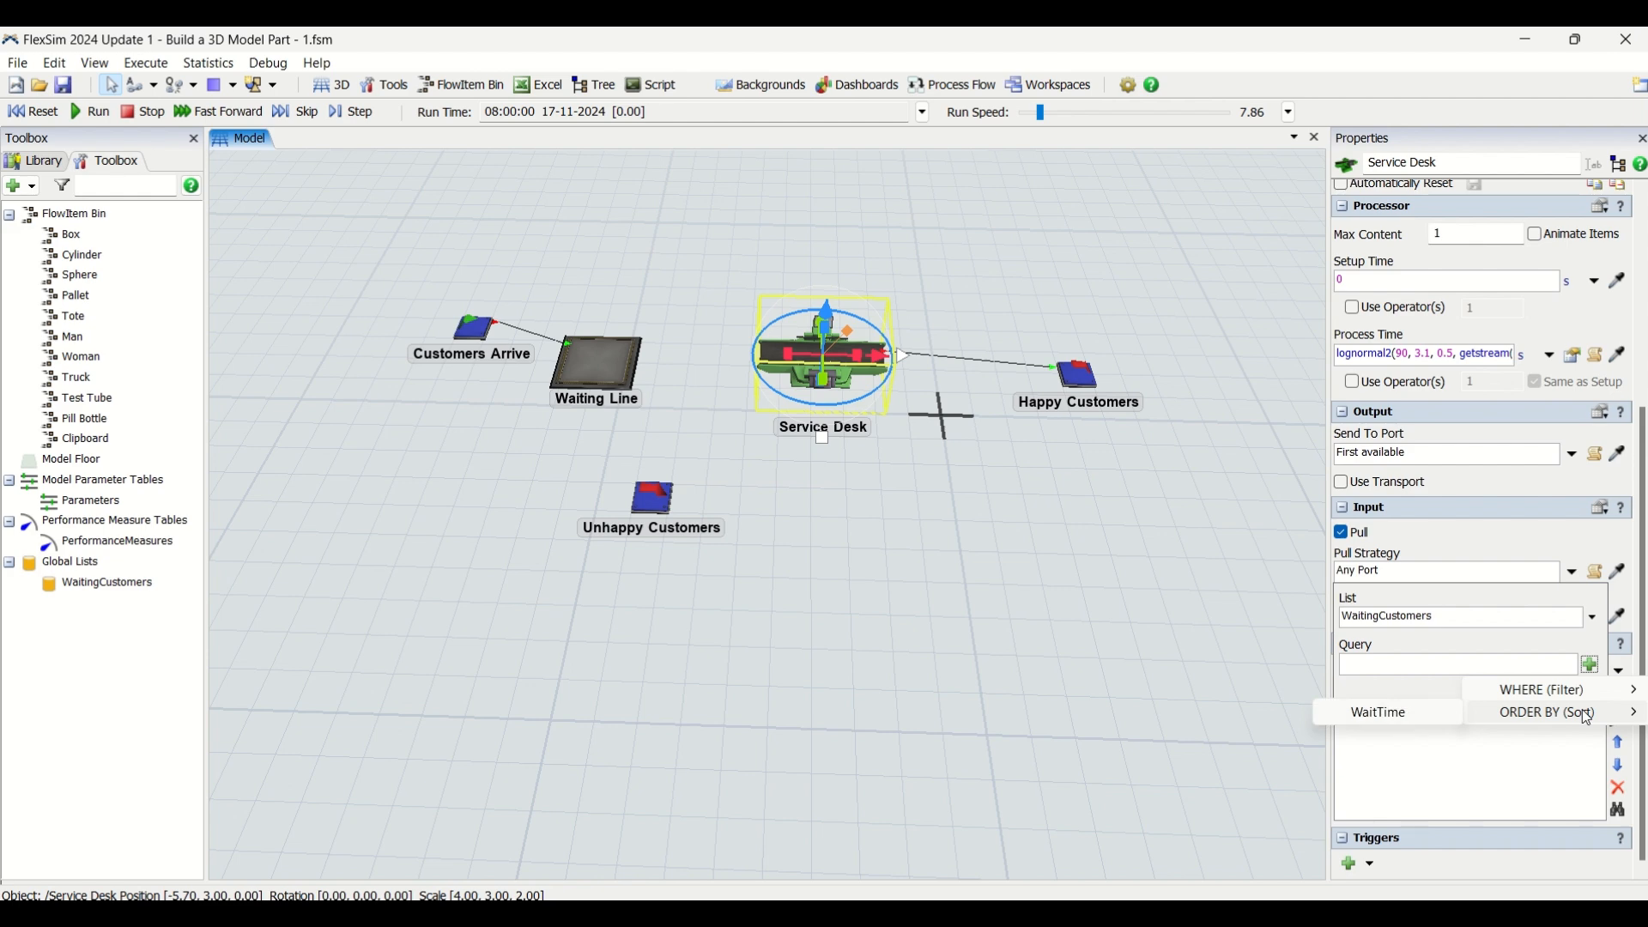
left_click(1374, 714)
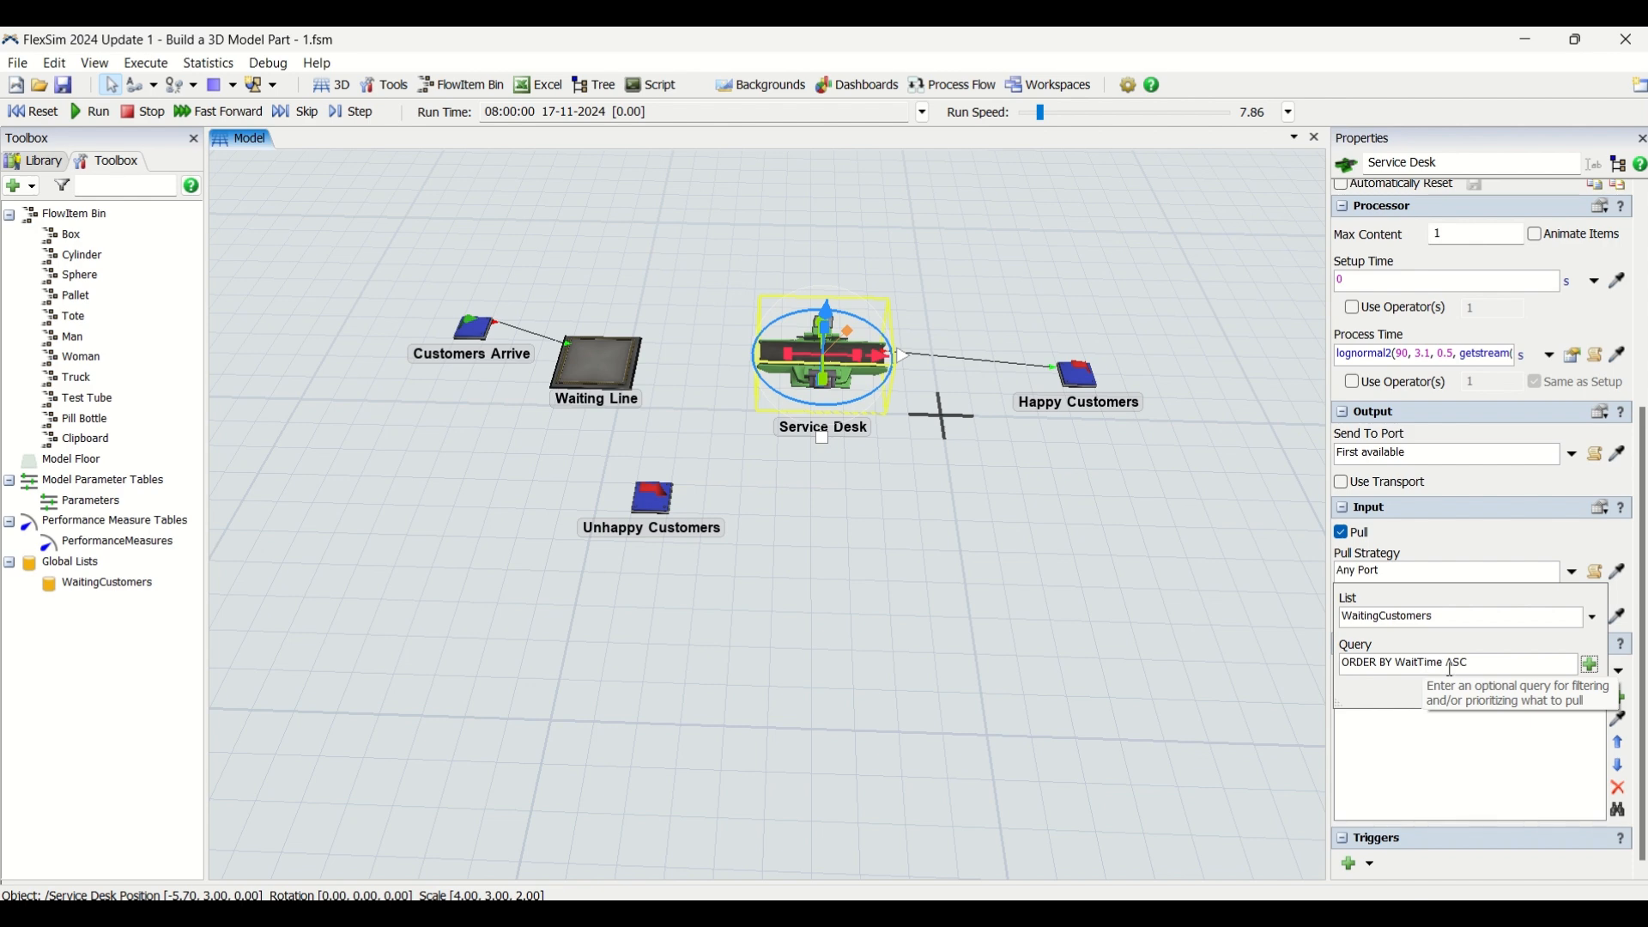
double_click(1456, 668)
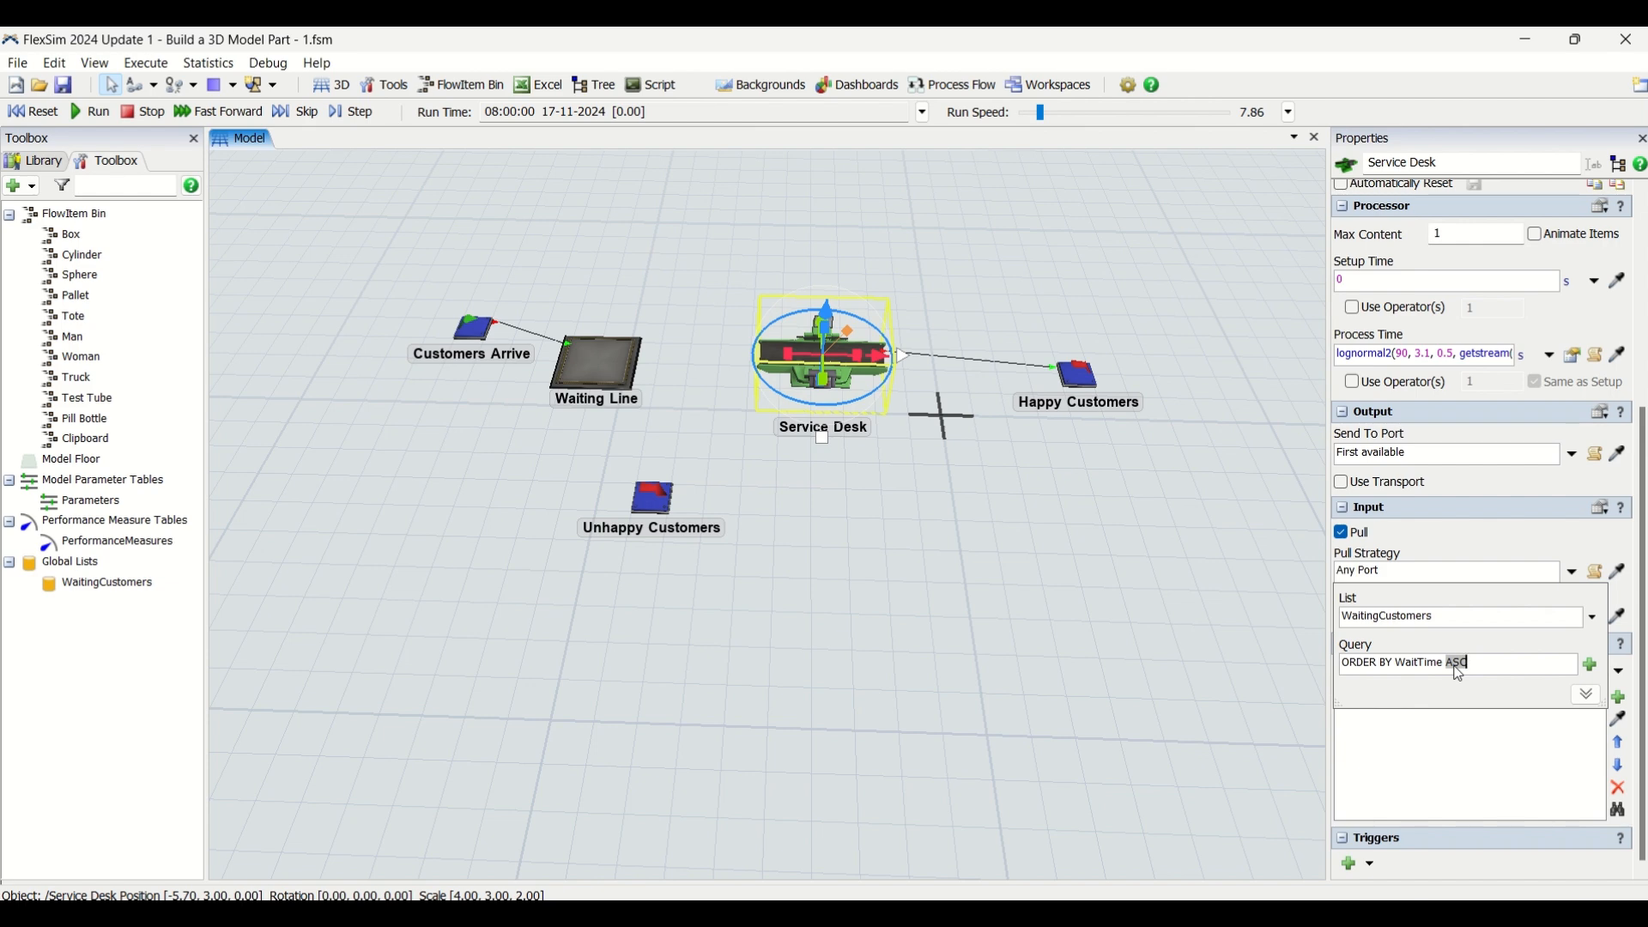
type("DESC")
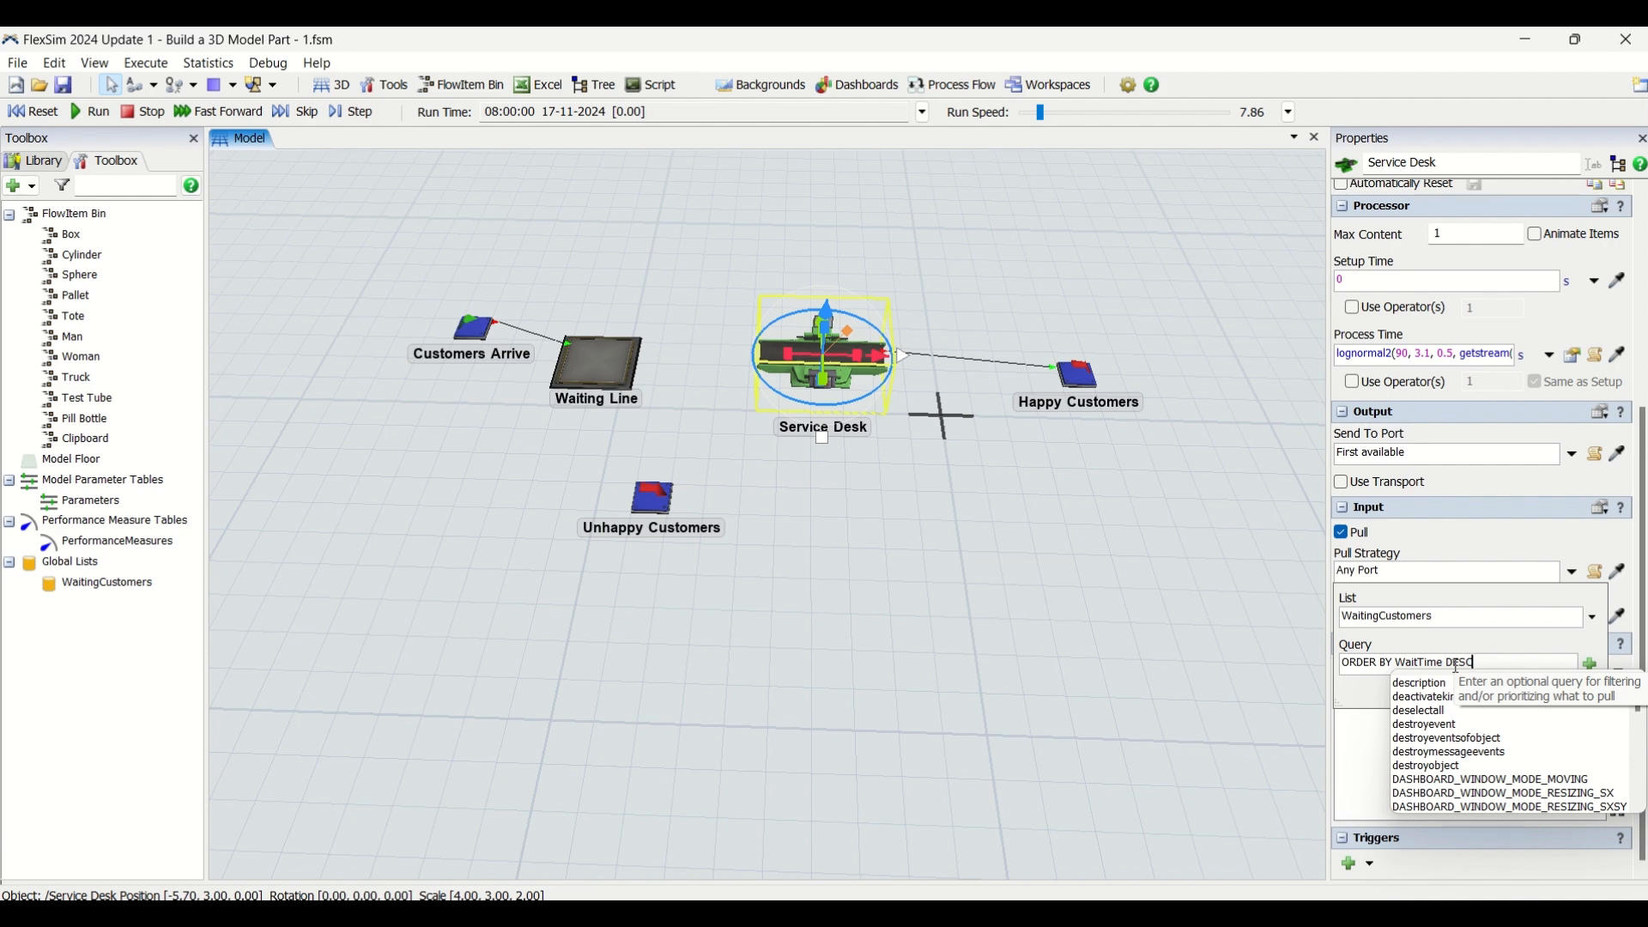
left_click(1495, 634)
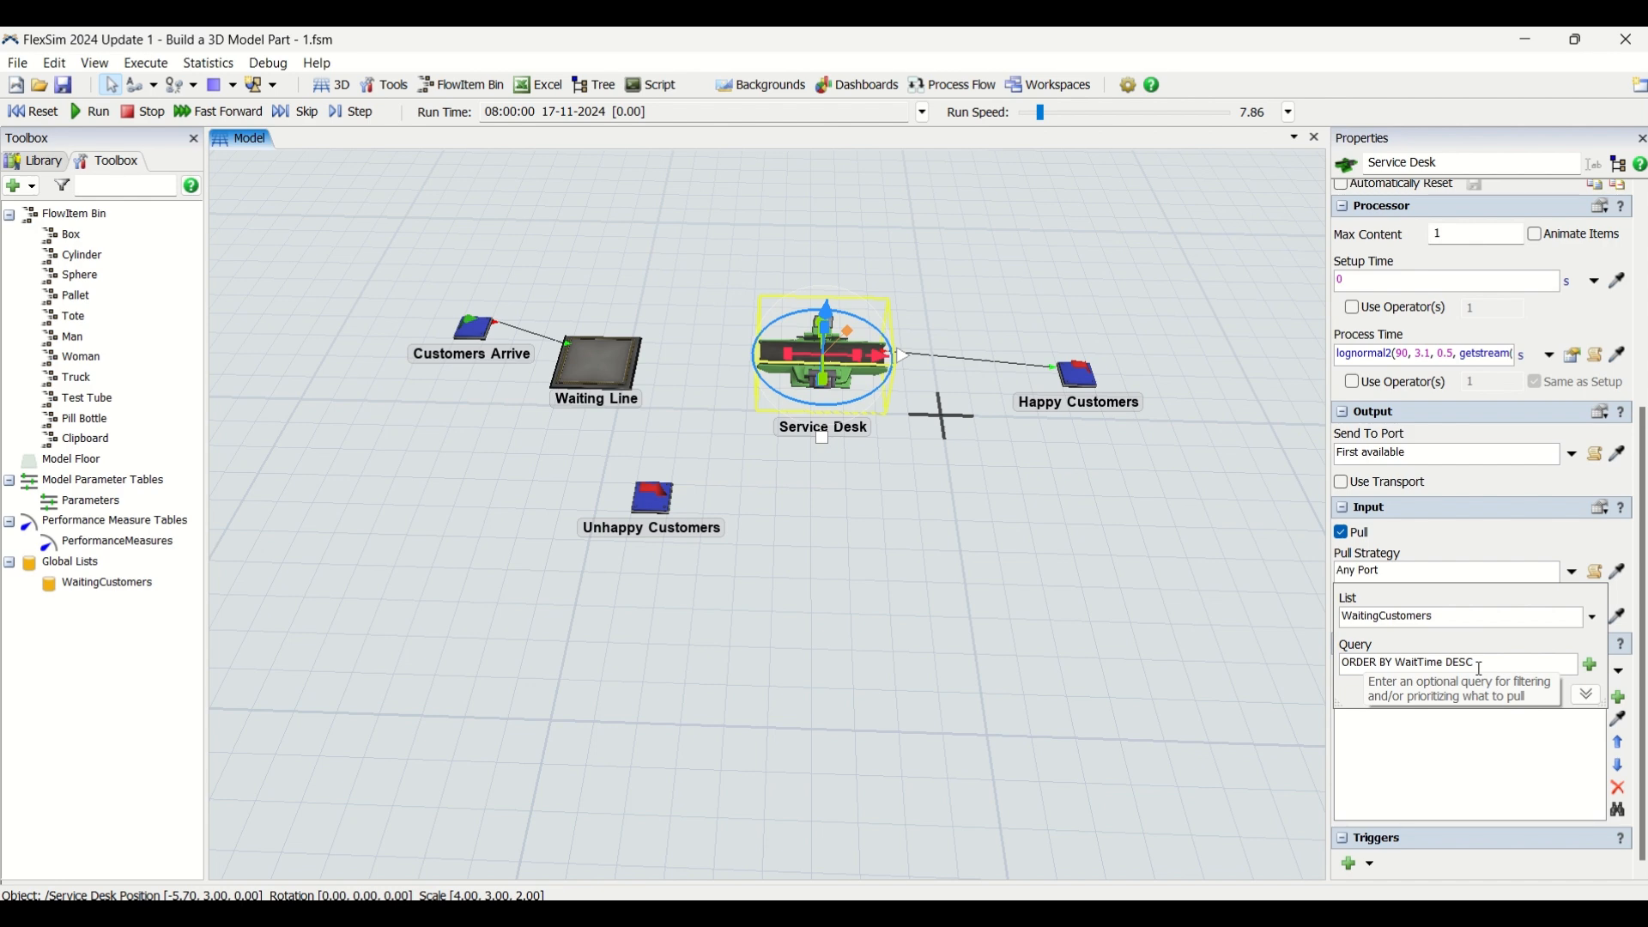
Enable Pull on the Unhappy Customers sink's input
left_click(646, 505)
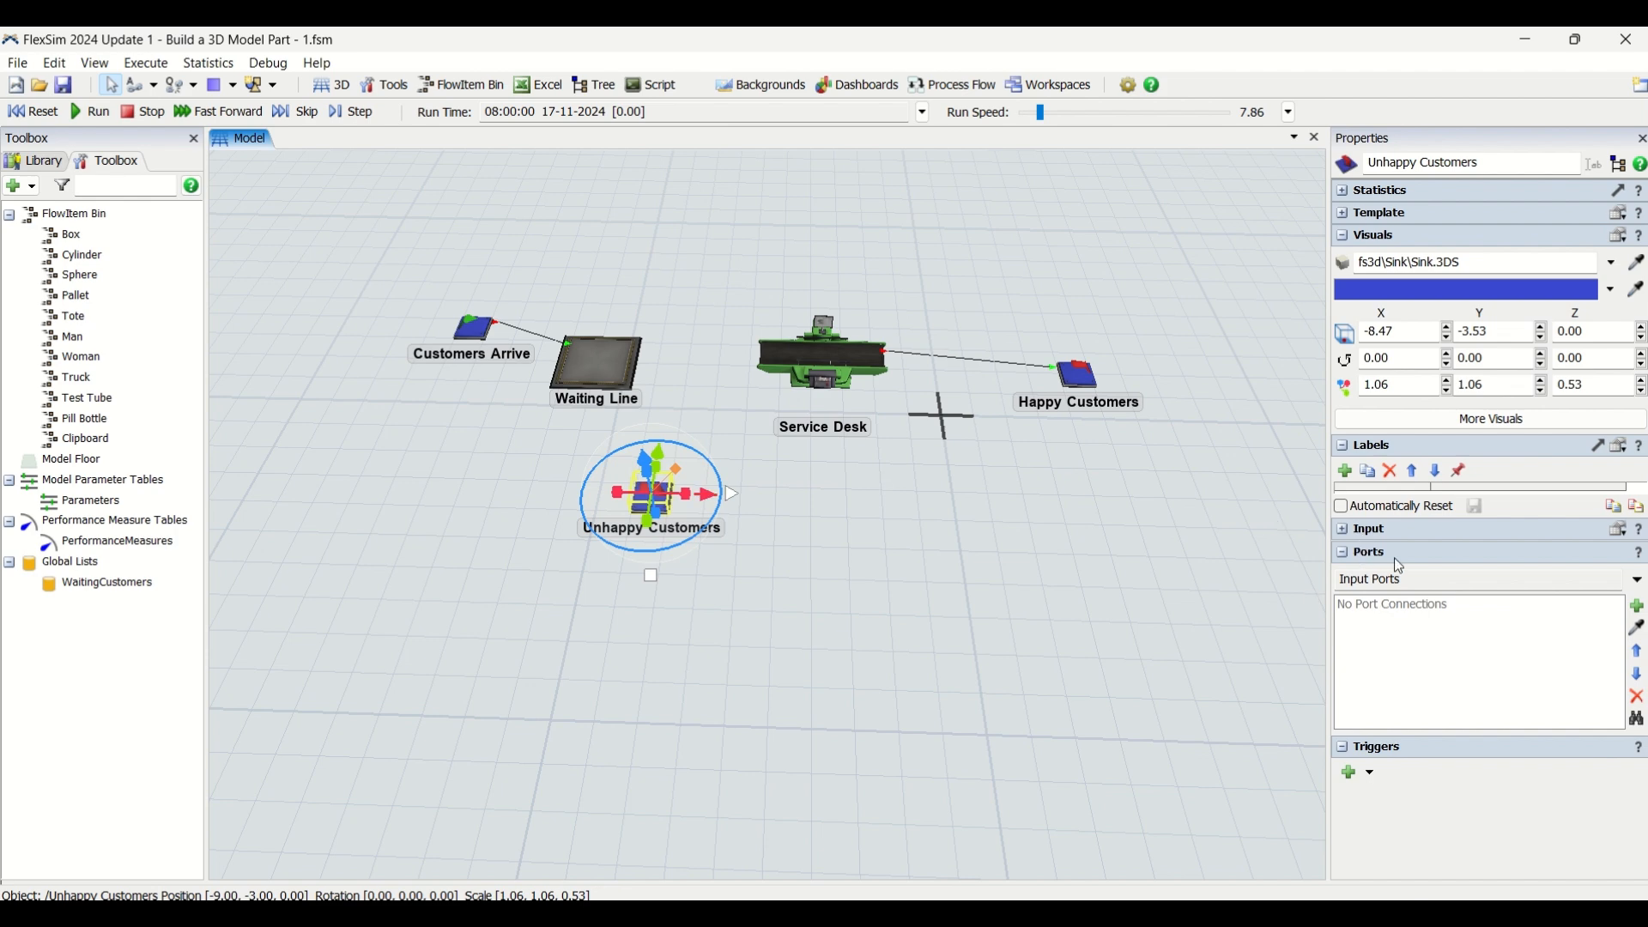
left_click(1342, 536)
left_click(1344, 556)
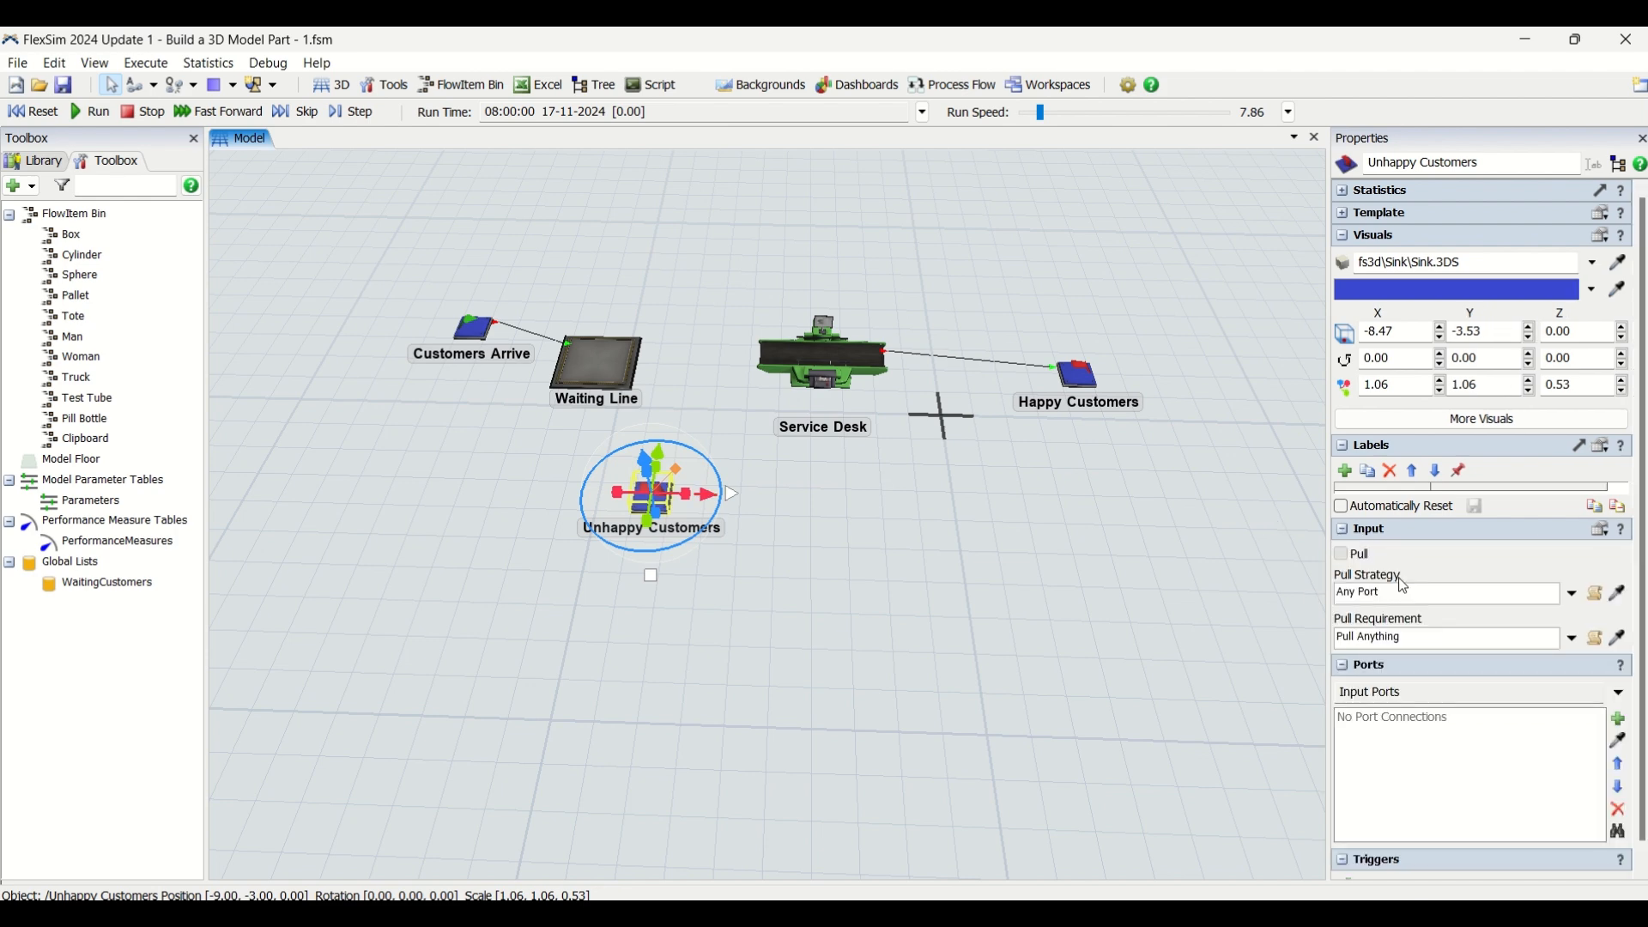
Set the Unhappy Customers sink's pull strategy to Pull from Item List using WaitingCustomers
left_click(1574, 599)
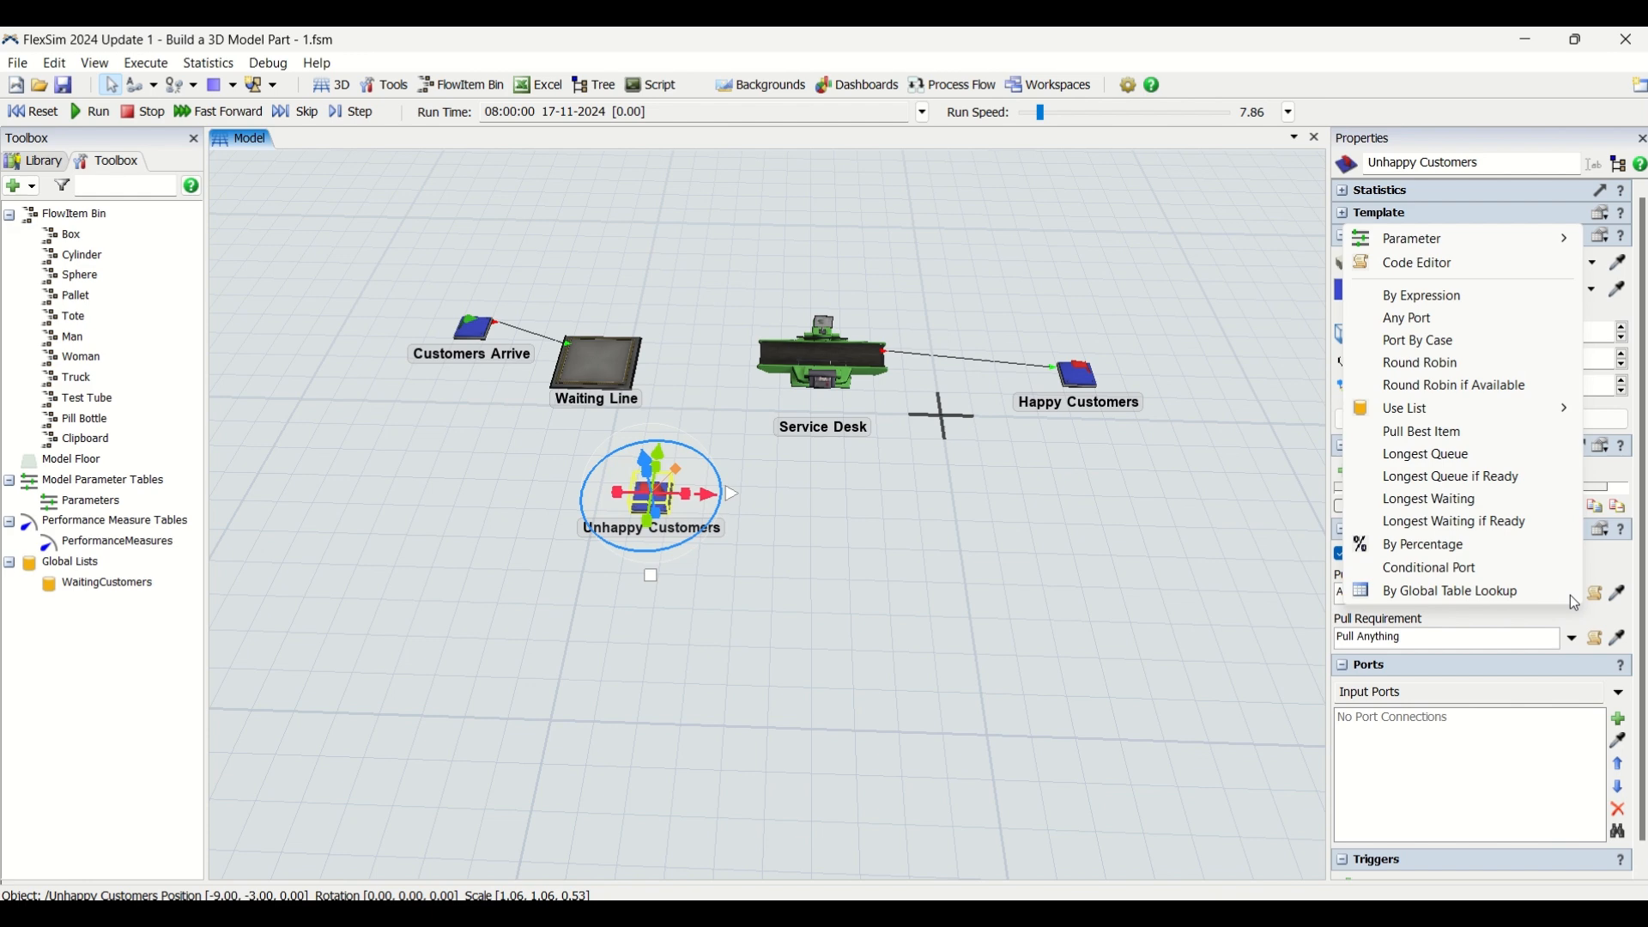
mouse_move(1478, 412)
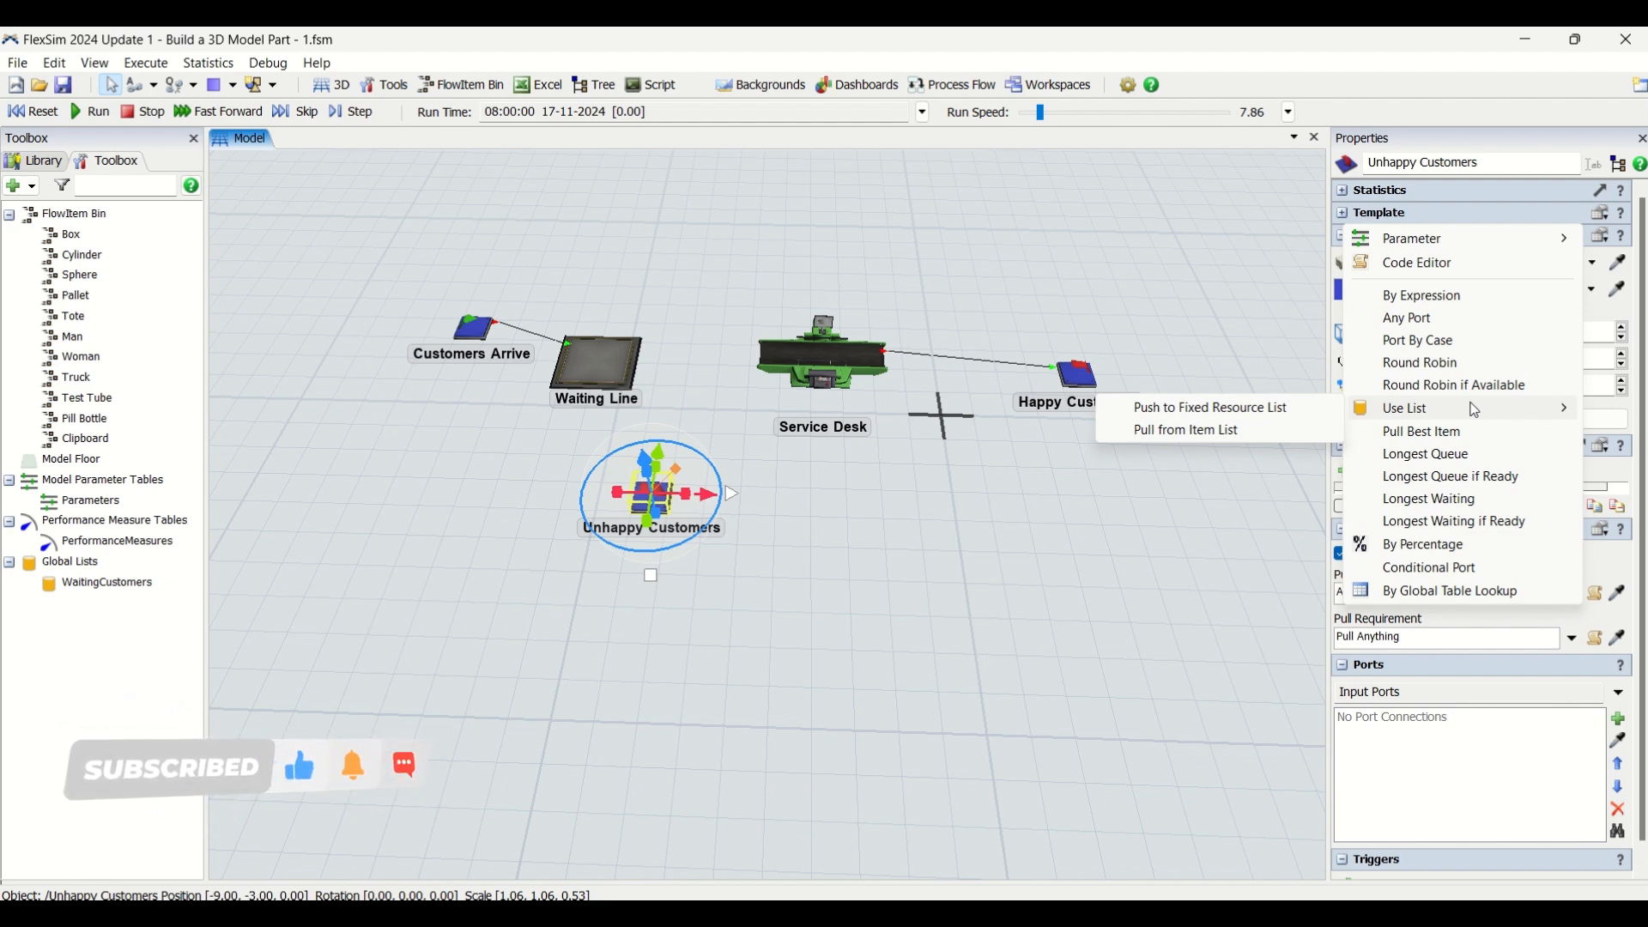
left_click(1209, 434)
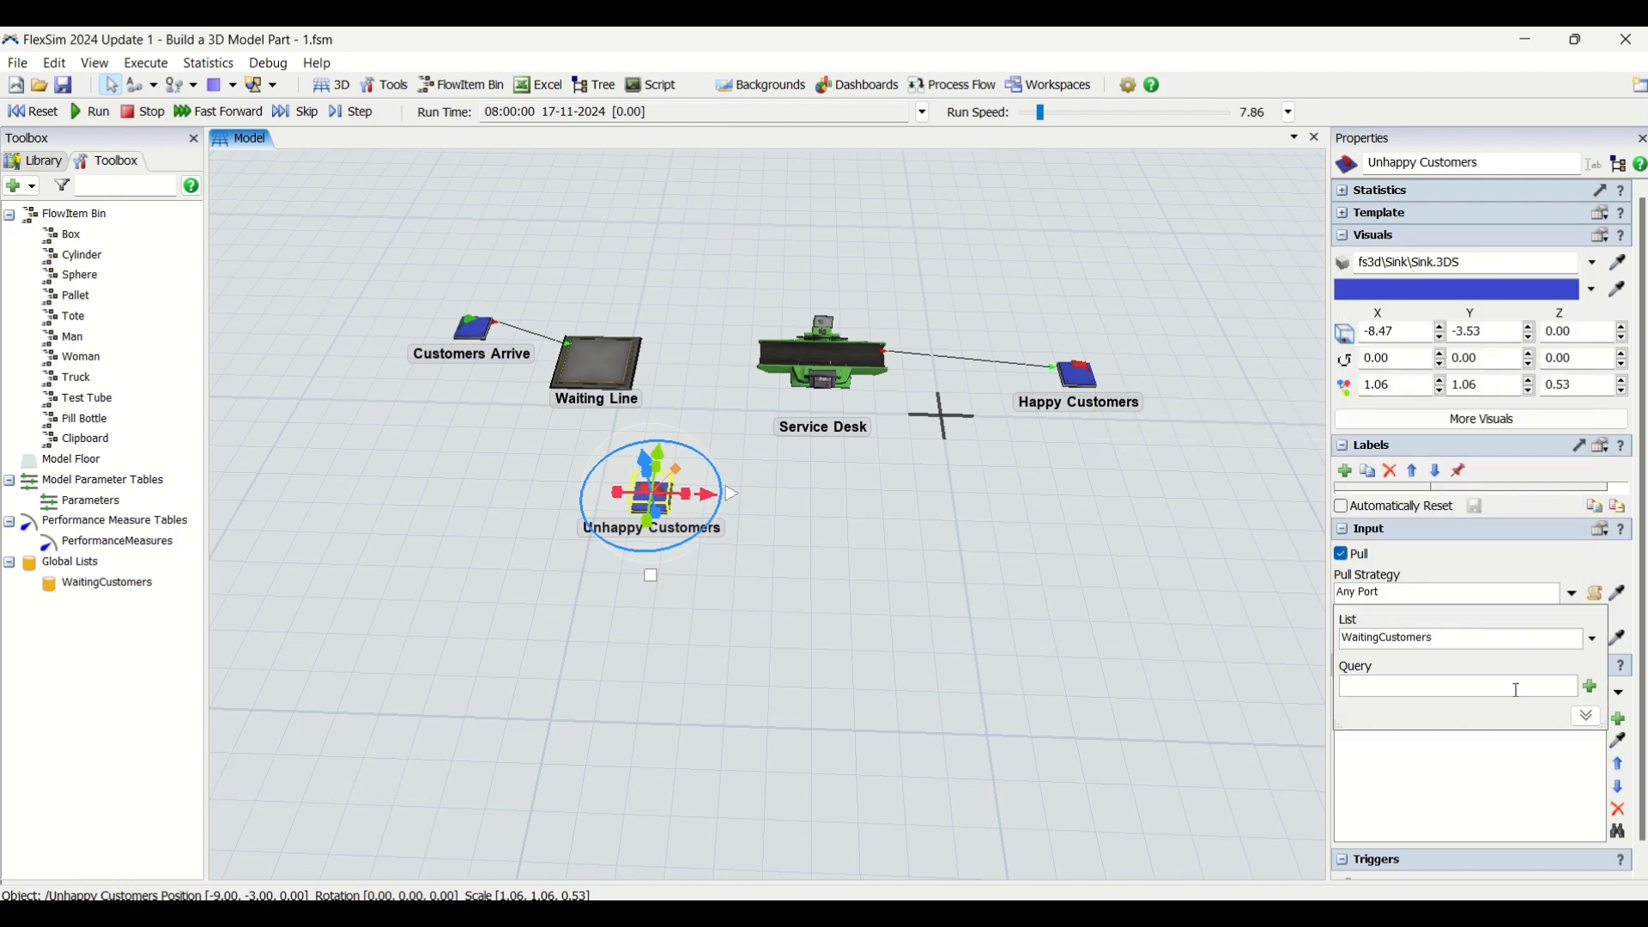
Set the Unhappy Customers sink's pull query to WHERE WaitTime > 200 and check the saved strategy settings
left_click(1589, 689)
mouse_move(1583, 711)
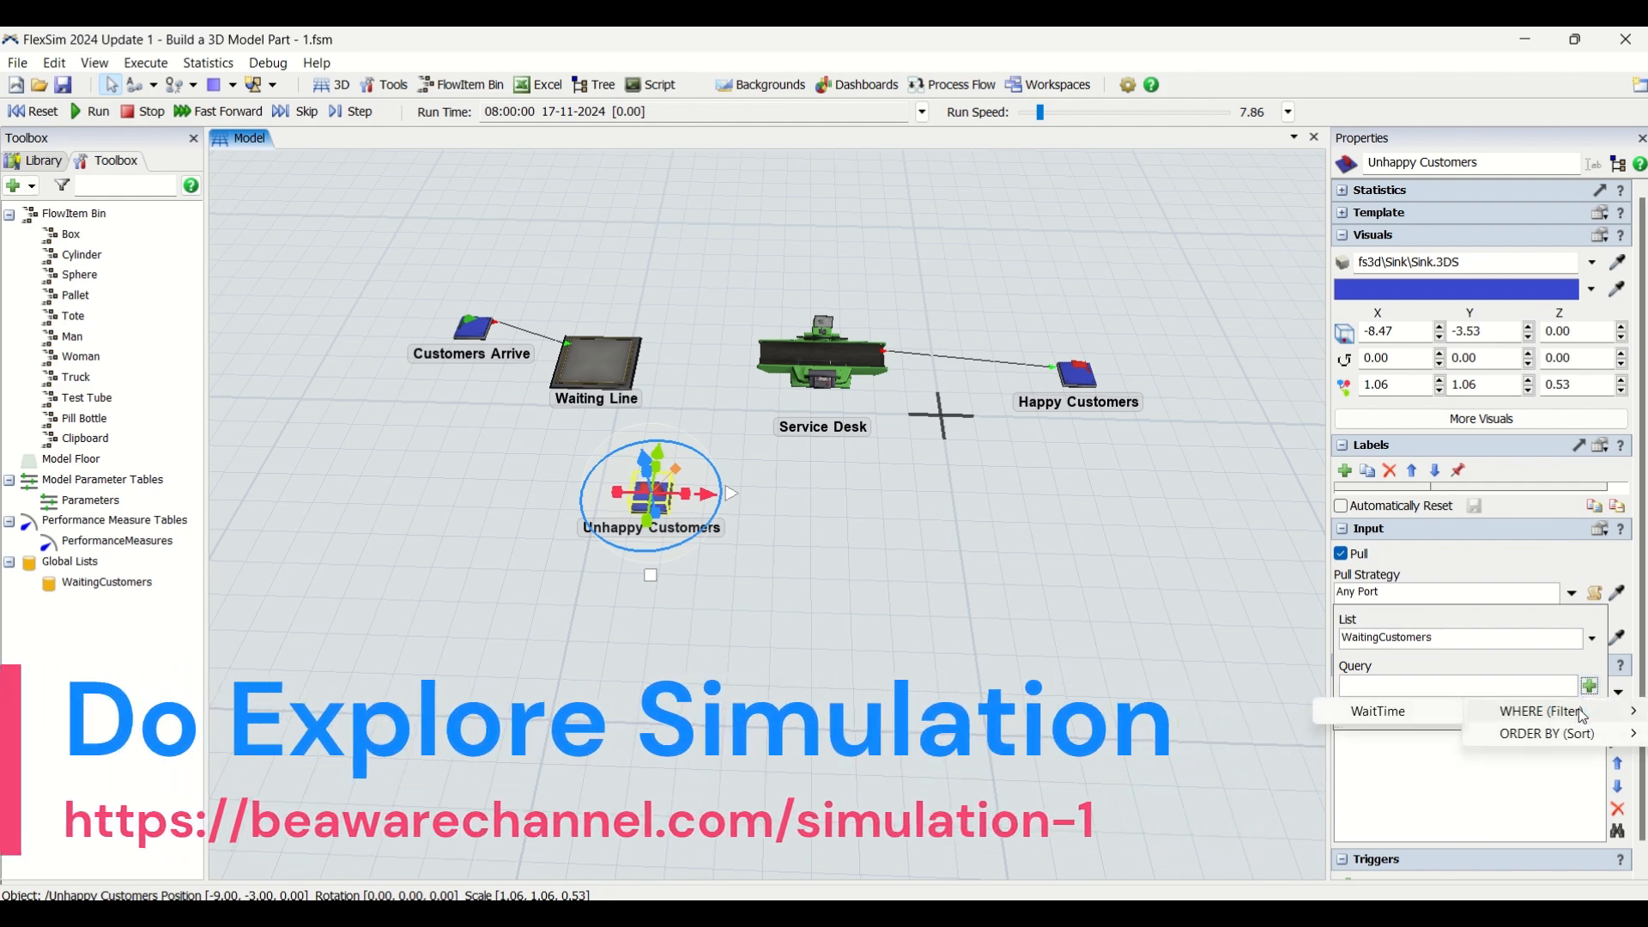
left_click(1384, 712)
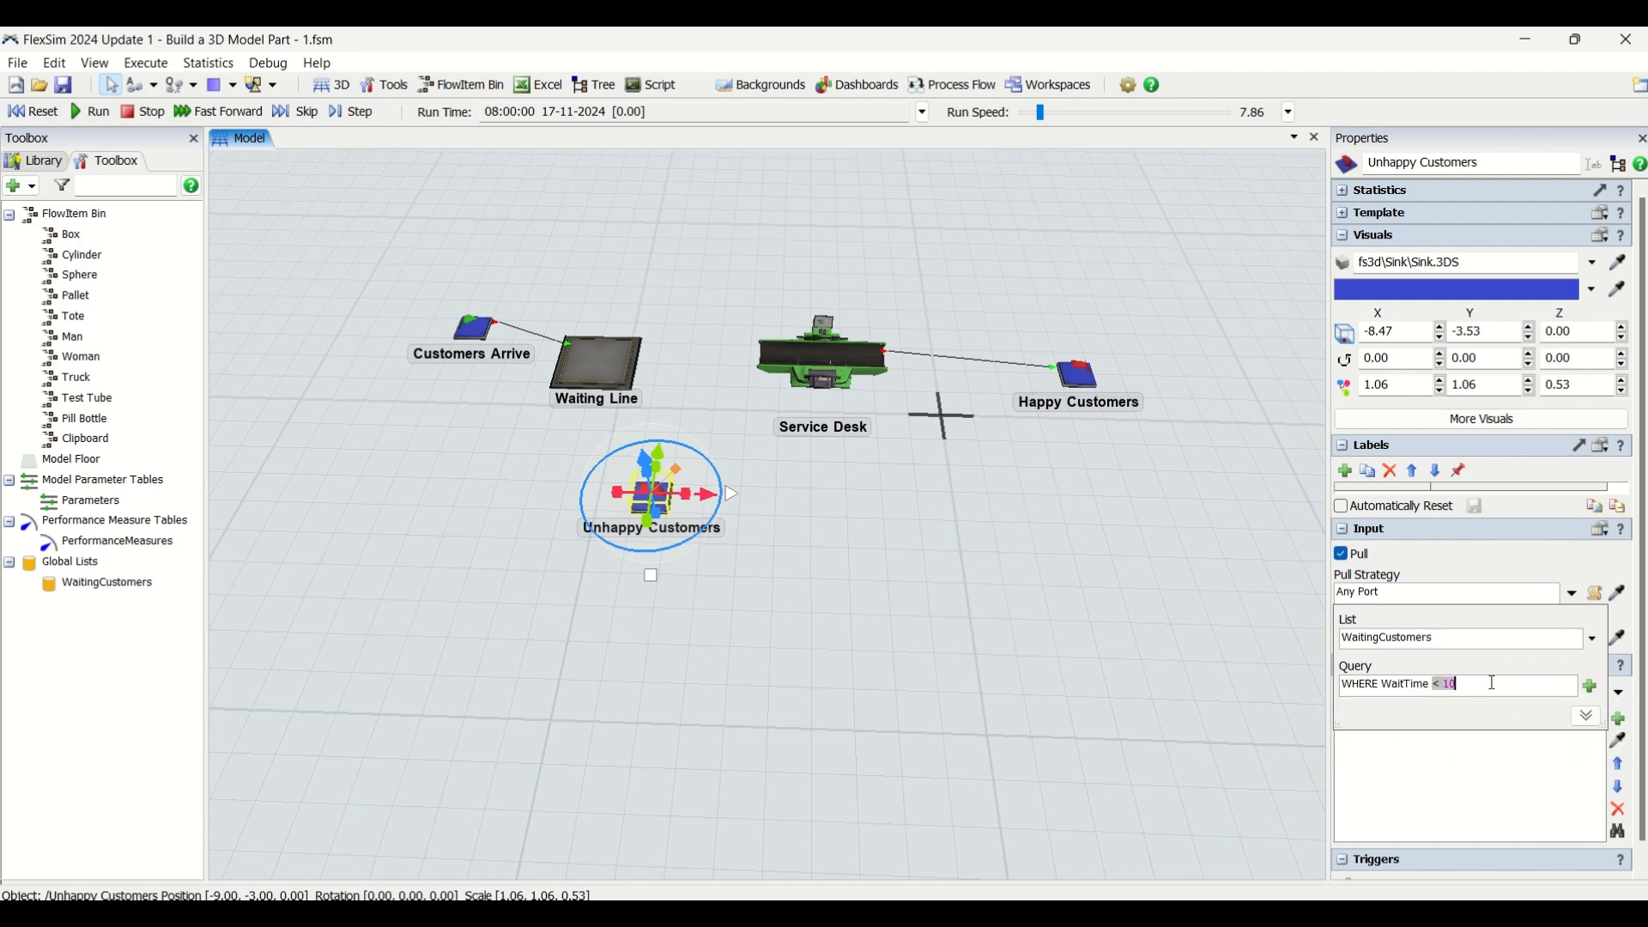
type("> 200")
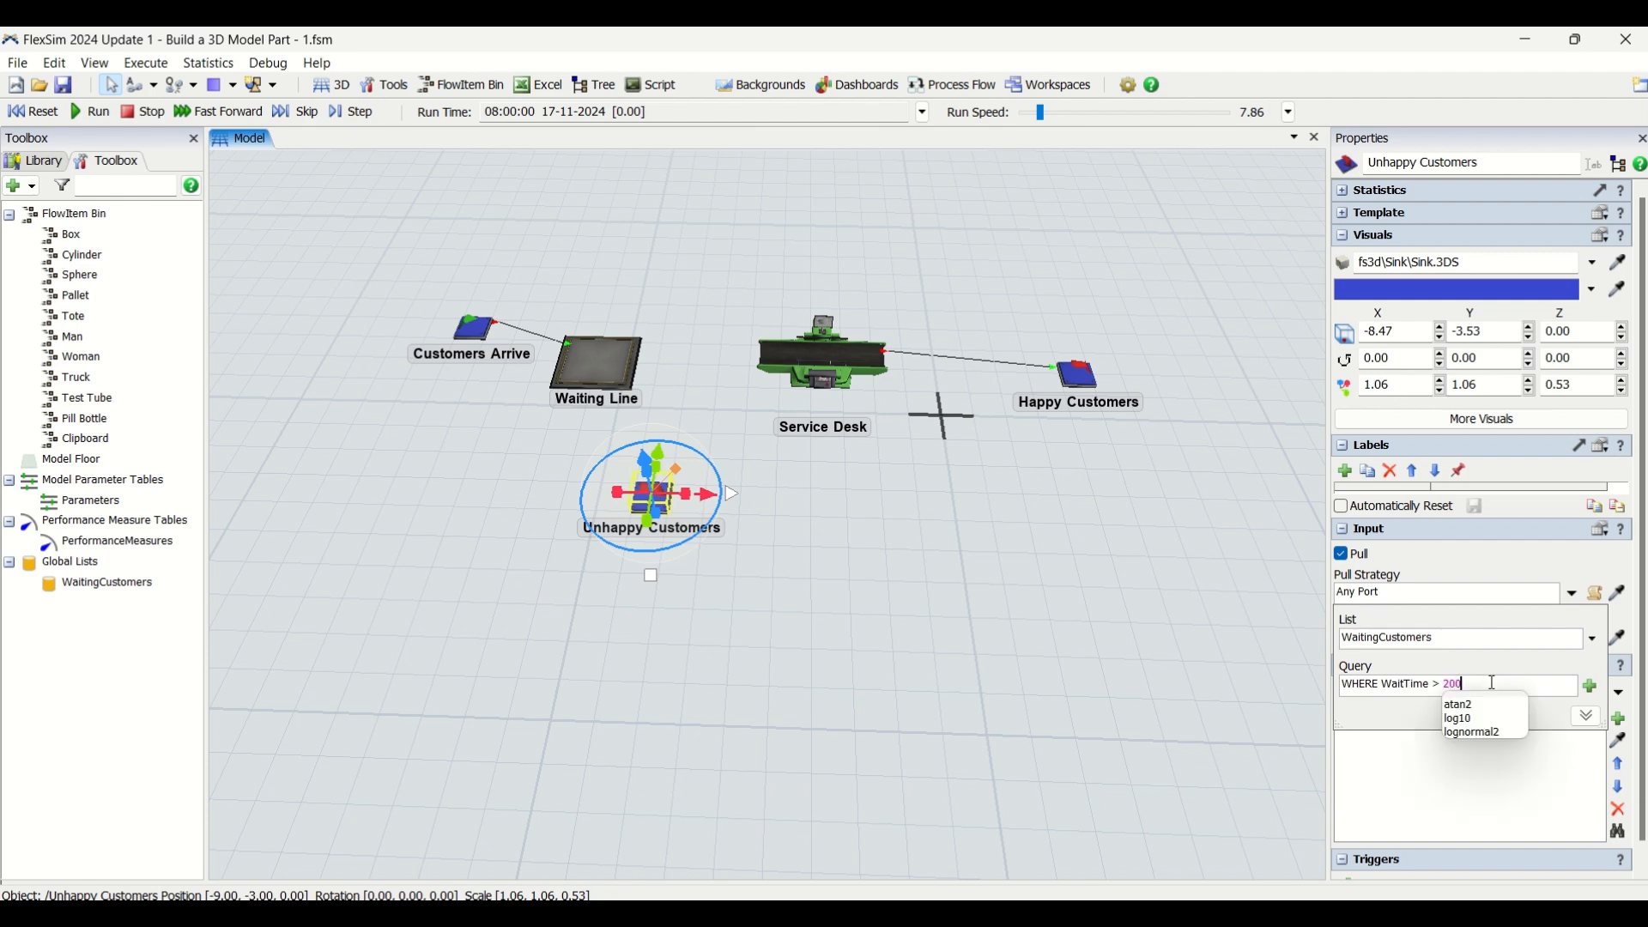
left_click(1507, 559)
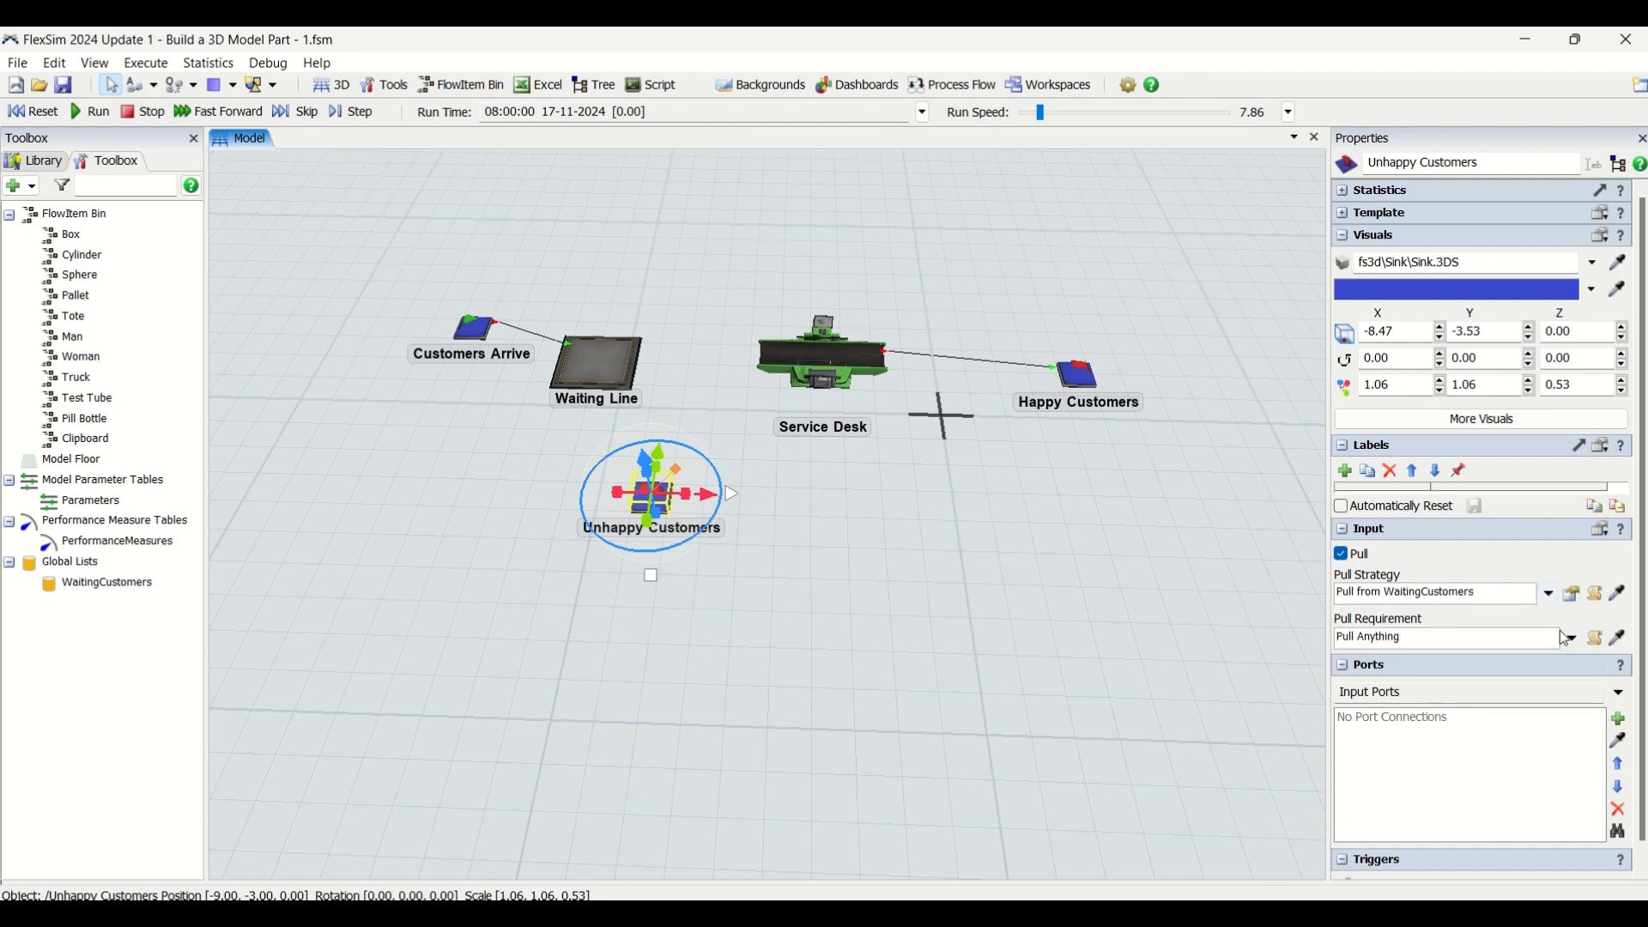
left_click(1576, 594)
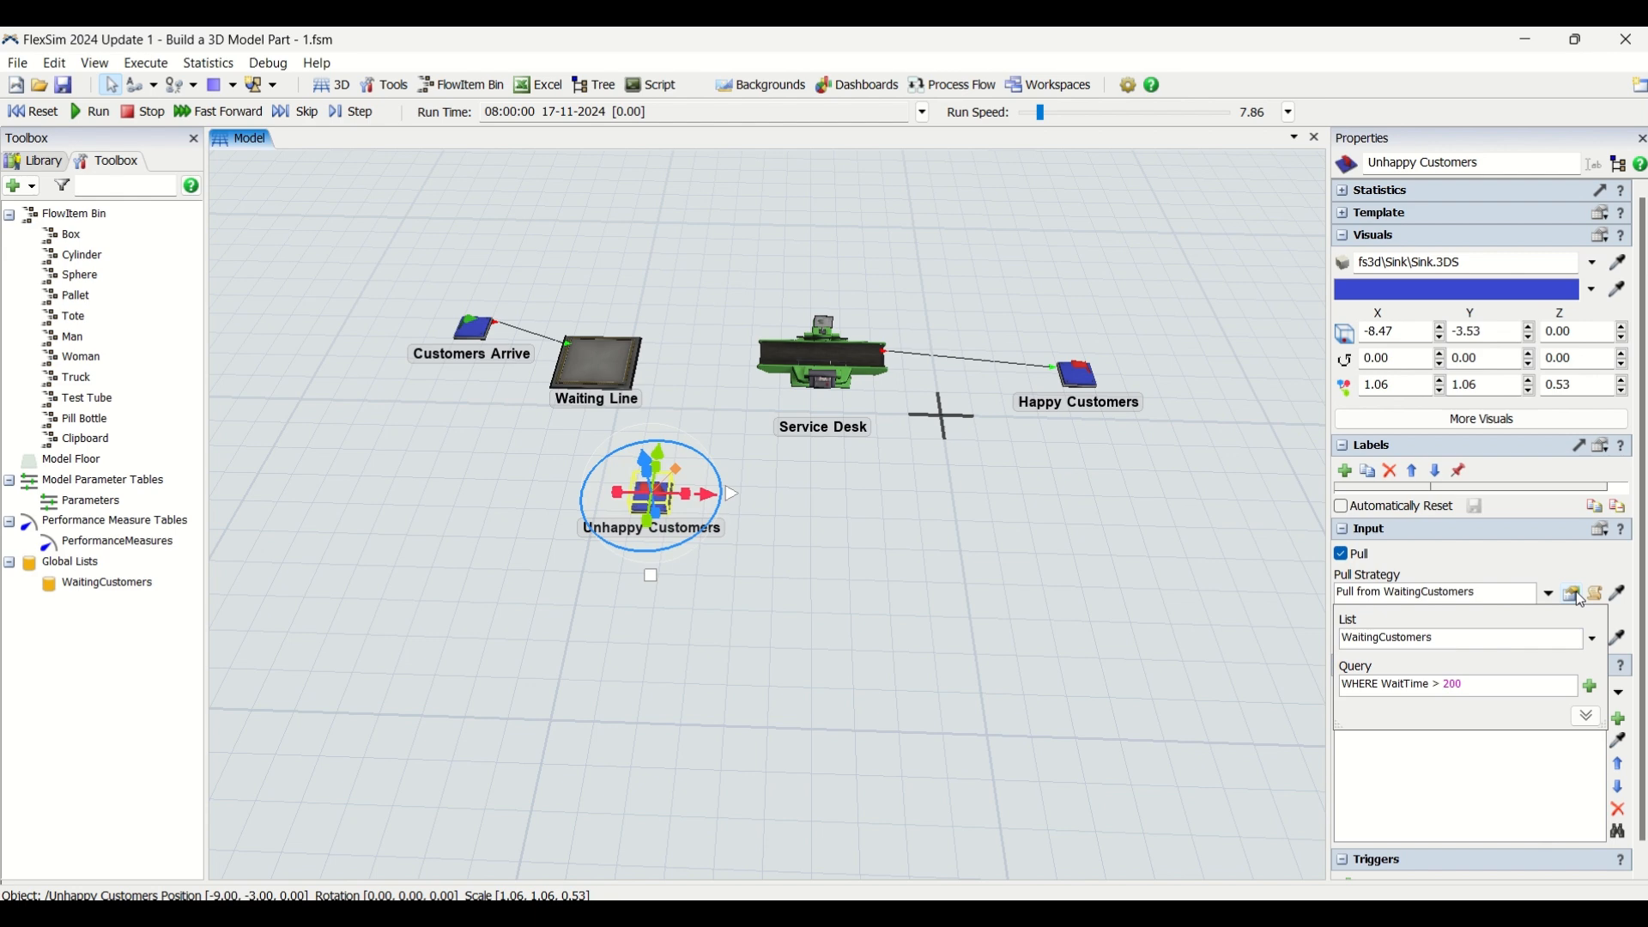
left_click(1552, 558)
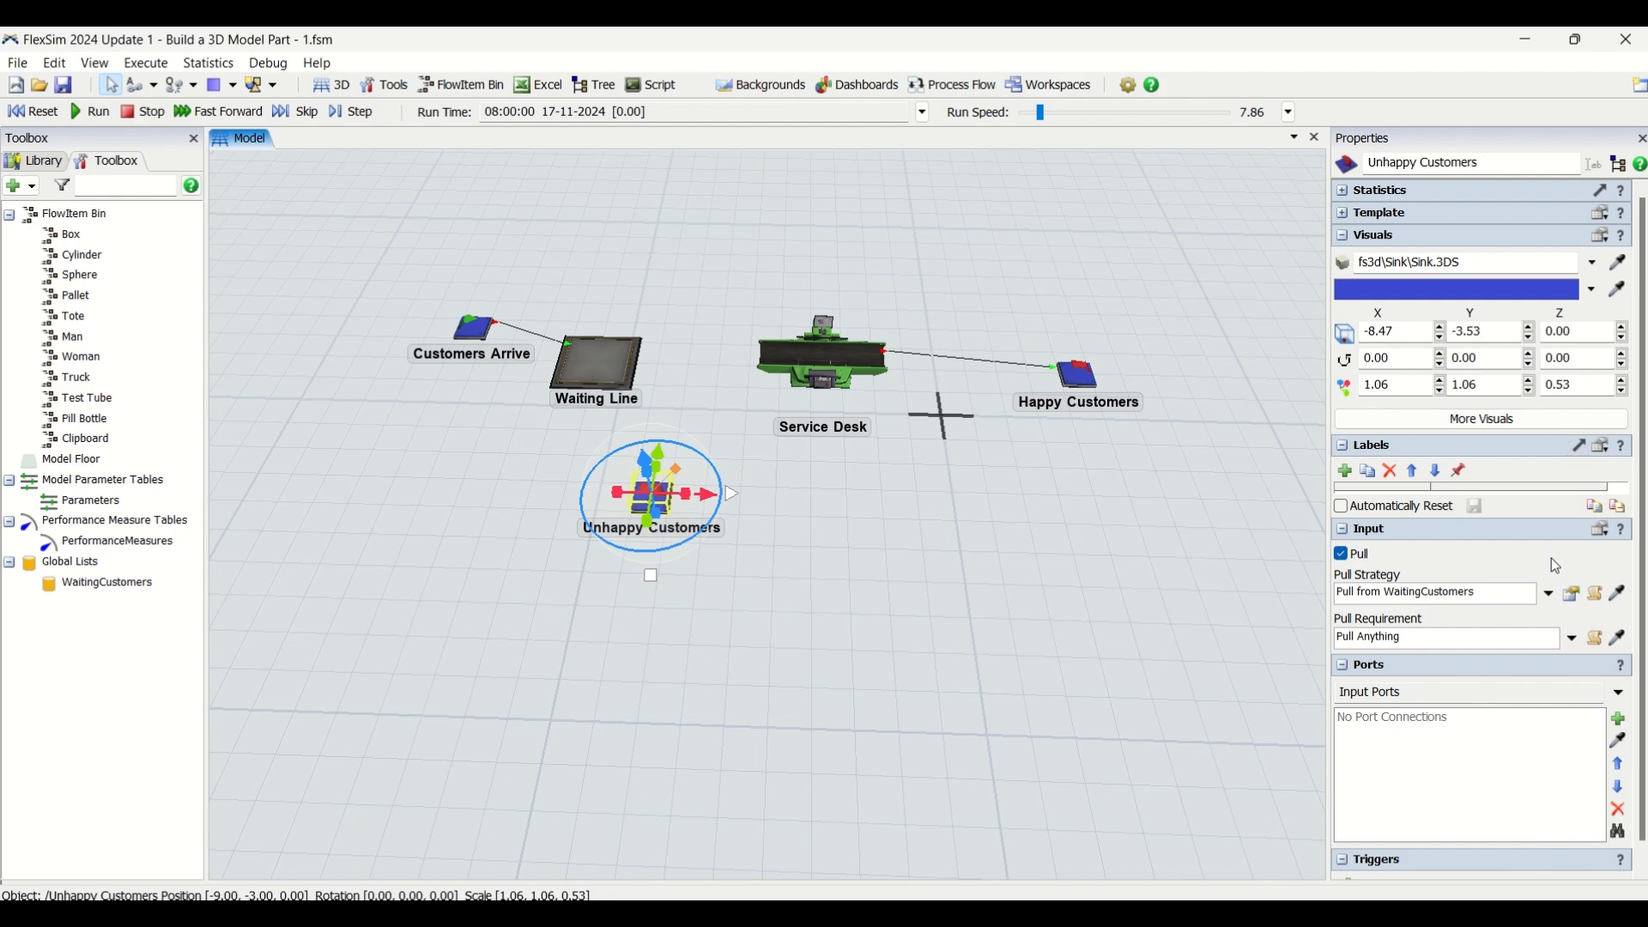
left_click(838, 487)
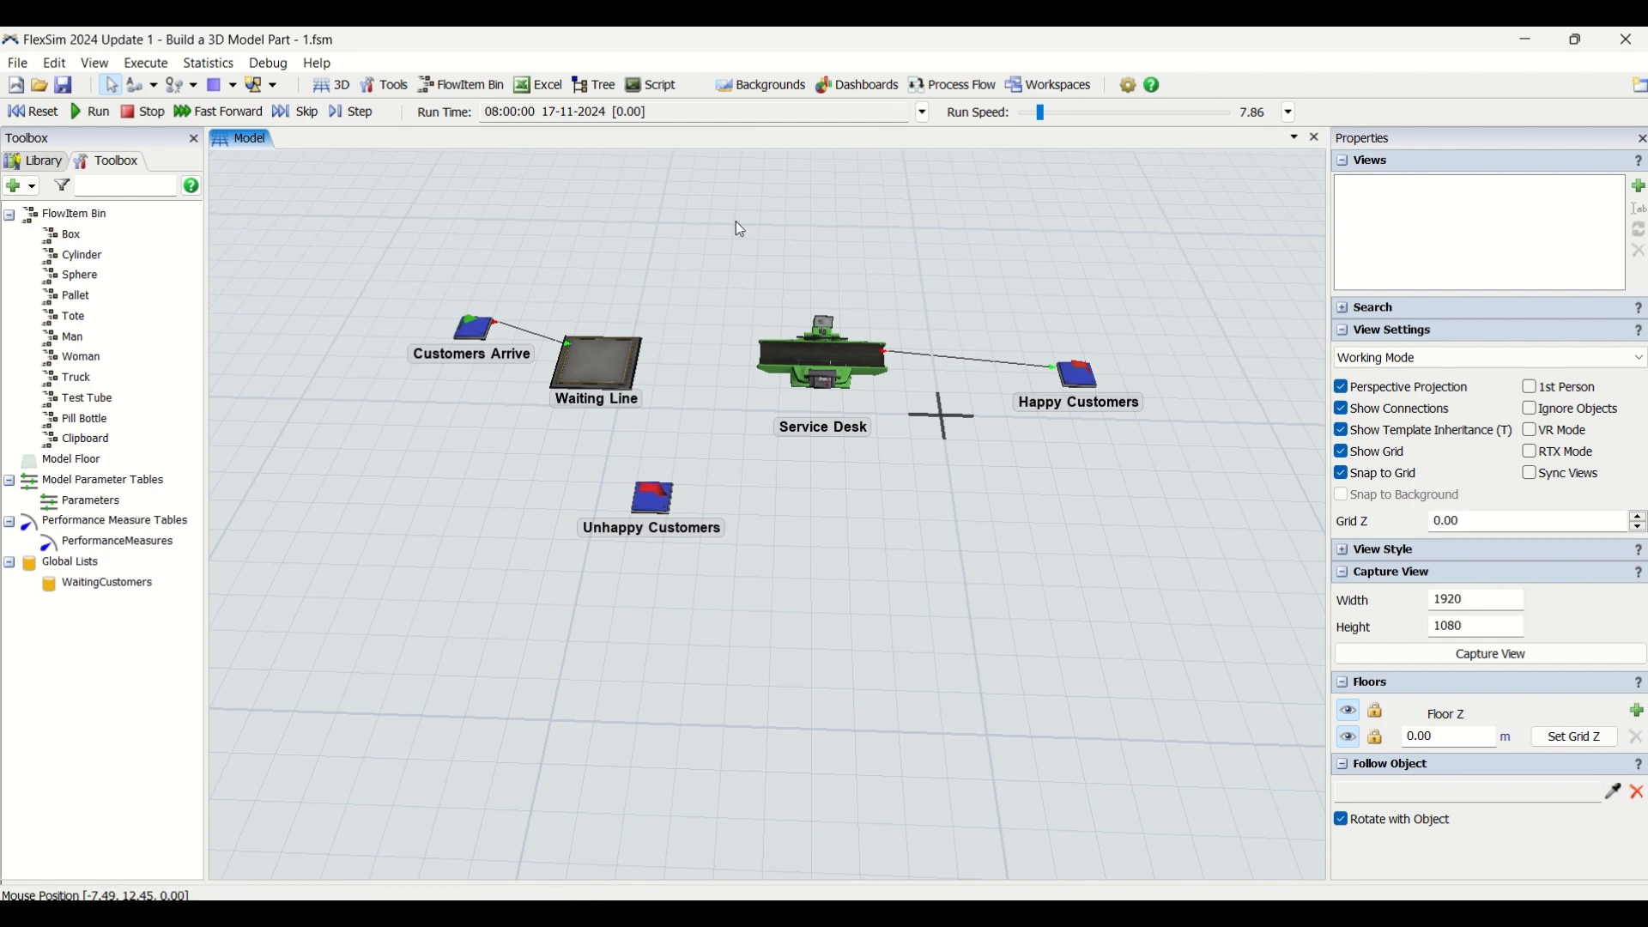
Reset the model and run the simulation to watch customers move through the waiting line and service desk
left_click(34, 112)
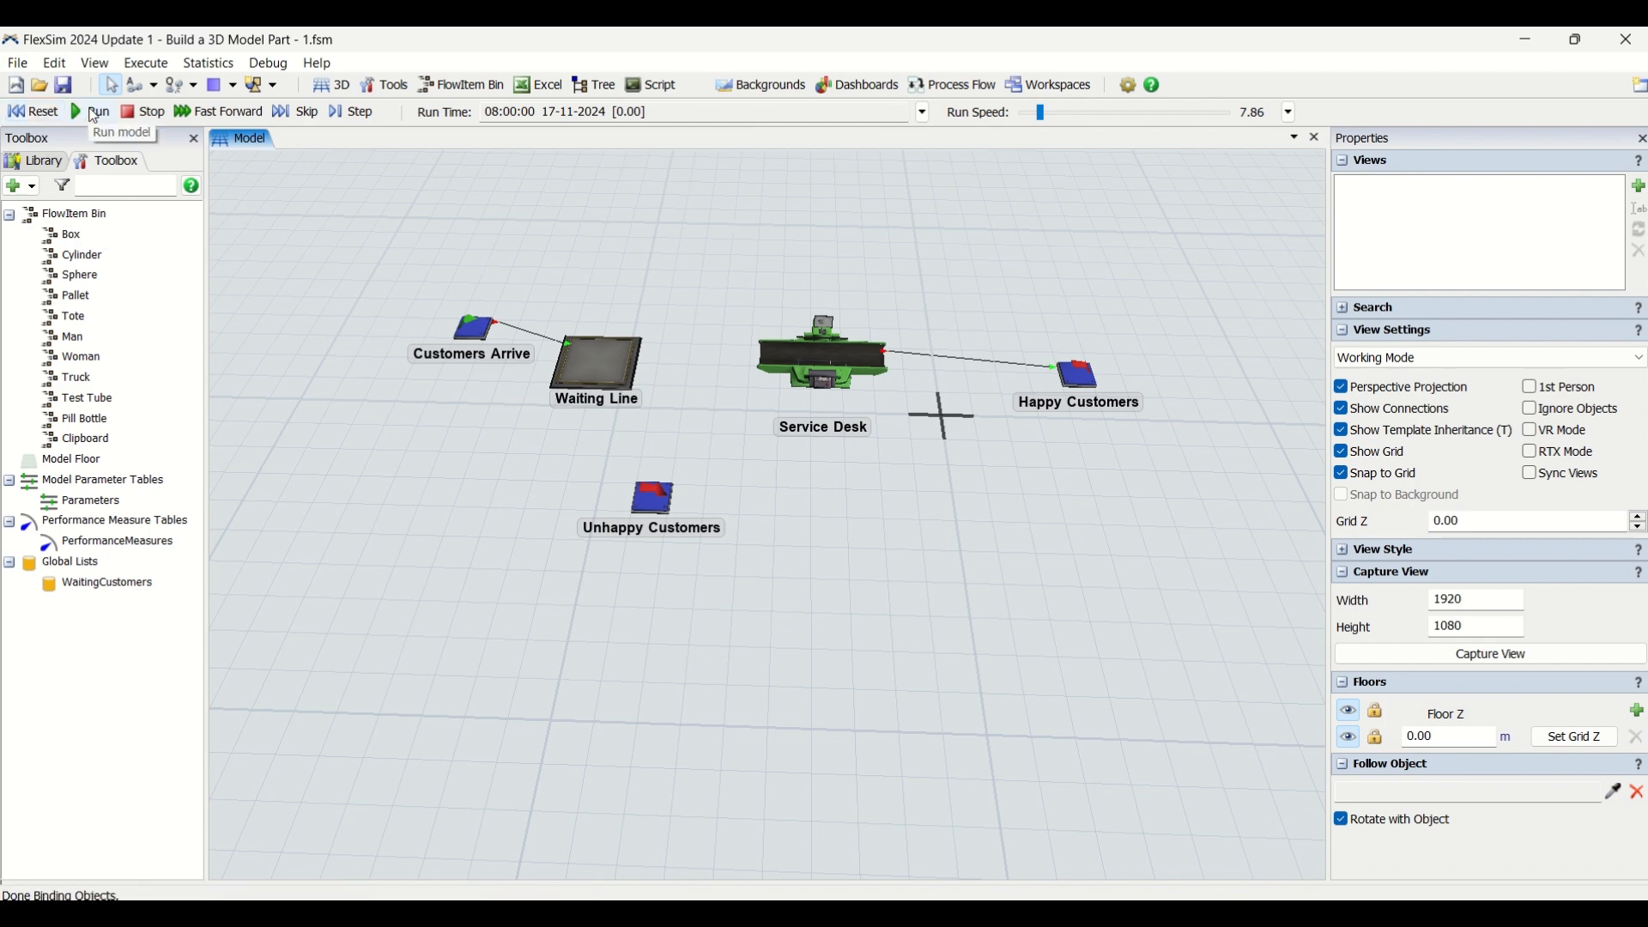
left_click(92, 115)
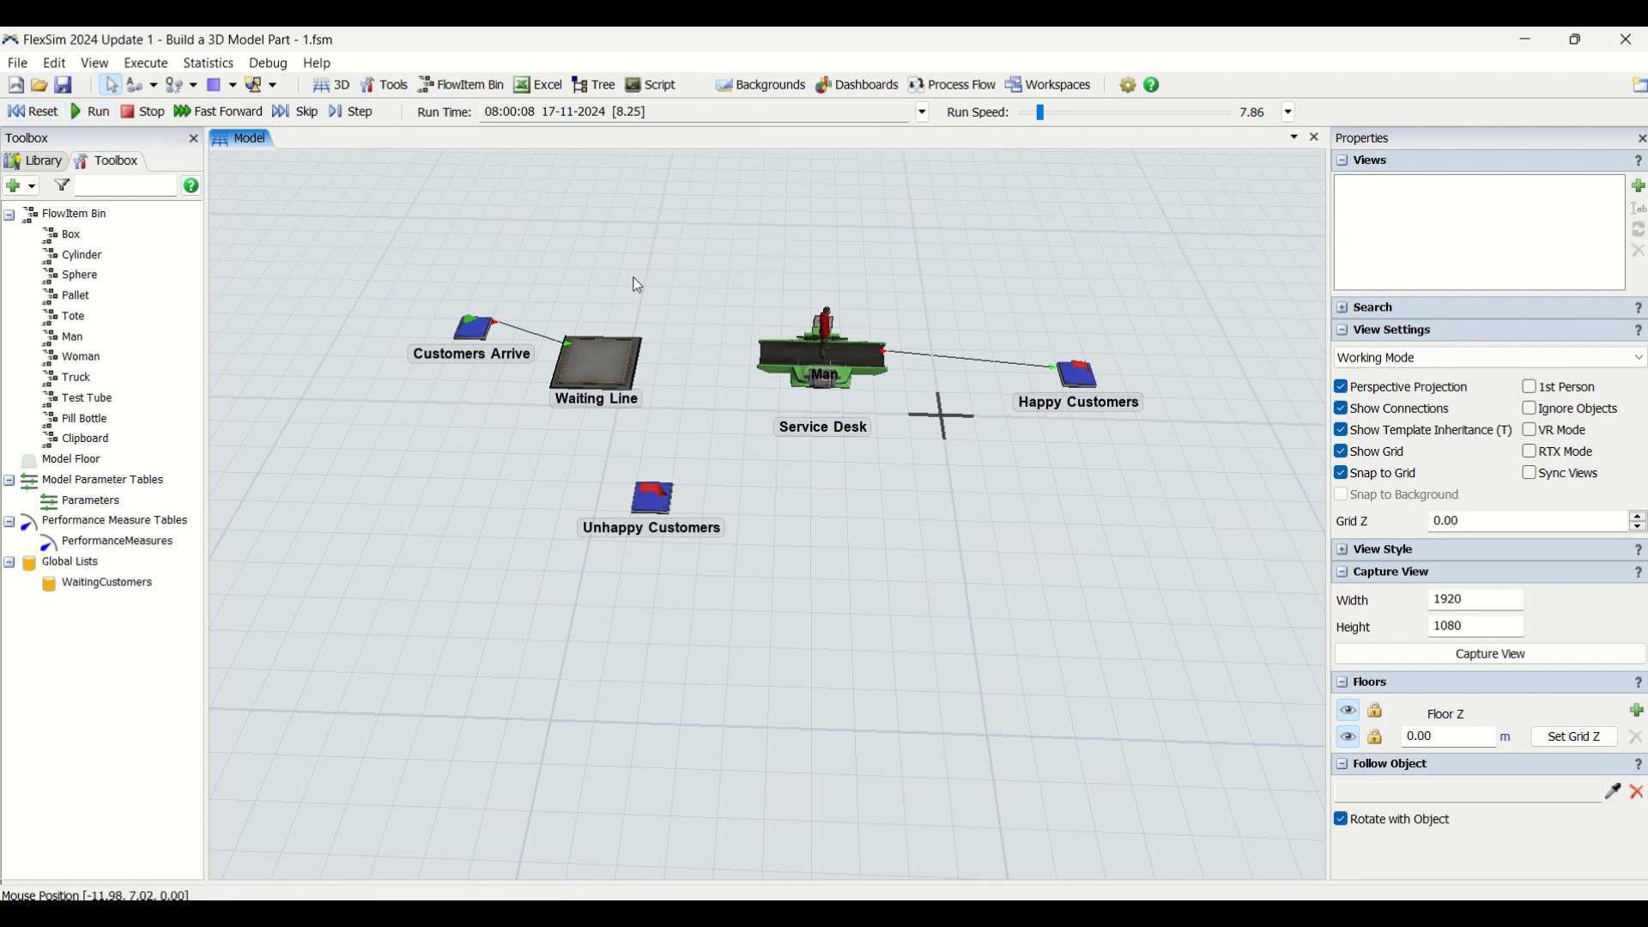
scroll(691, 284, "up", 1)
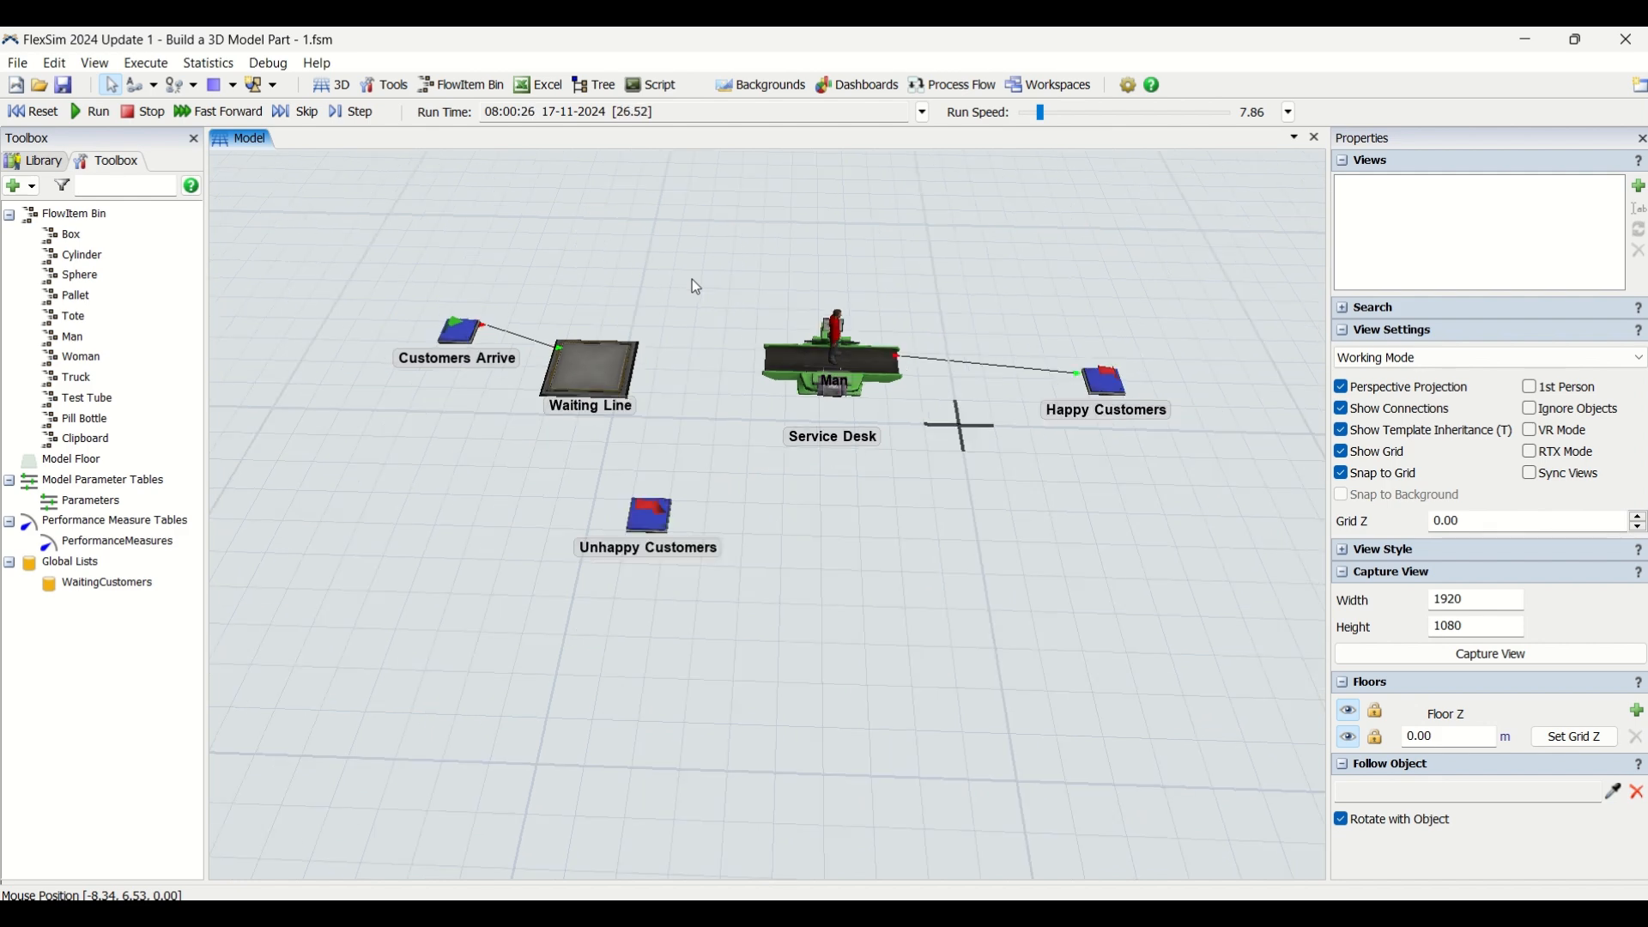
scroll(691, 280, "down", 1)
scroll(692, 280, "up", 1)
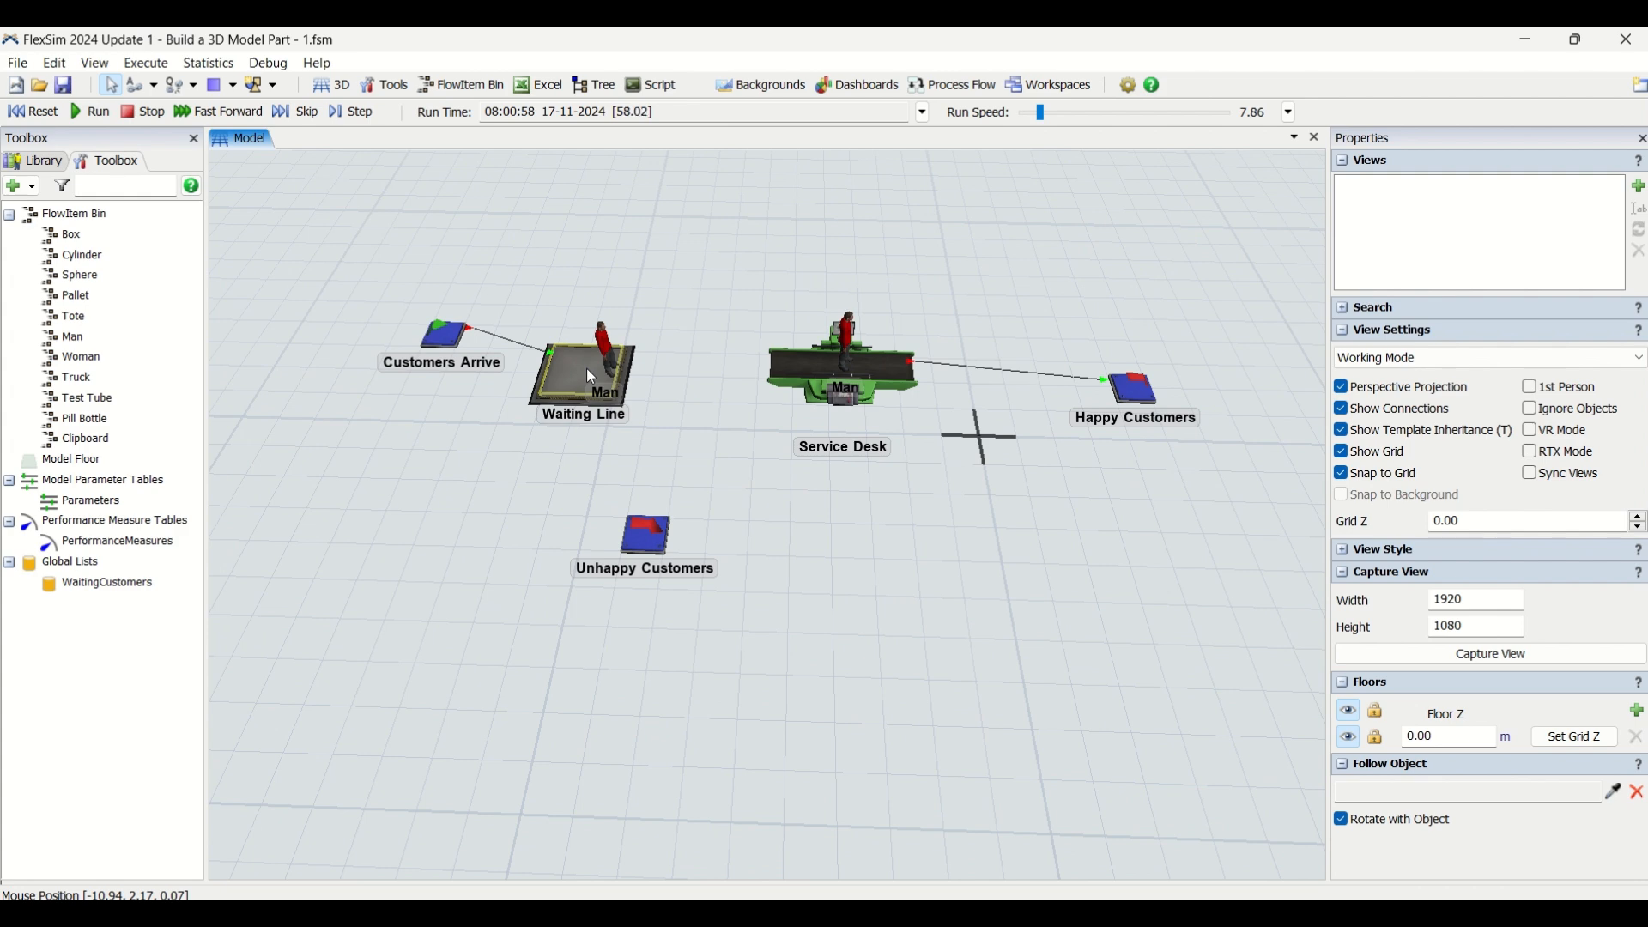
Inspect the live statistics of the Service Desk, the Waiting Line and the Happy Customers sink during the run
left_click(797, 370)
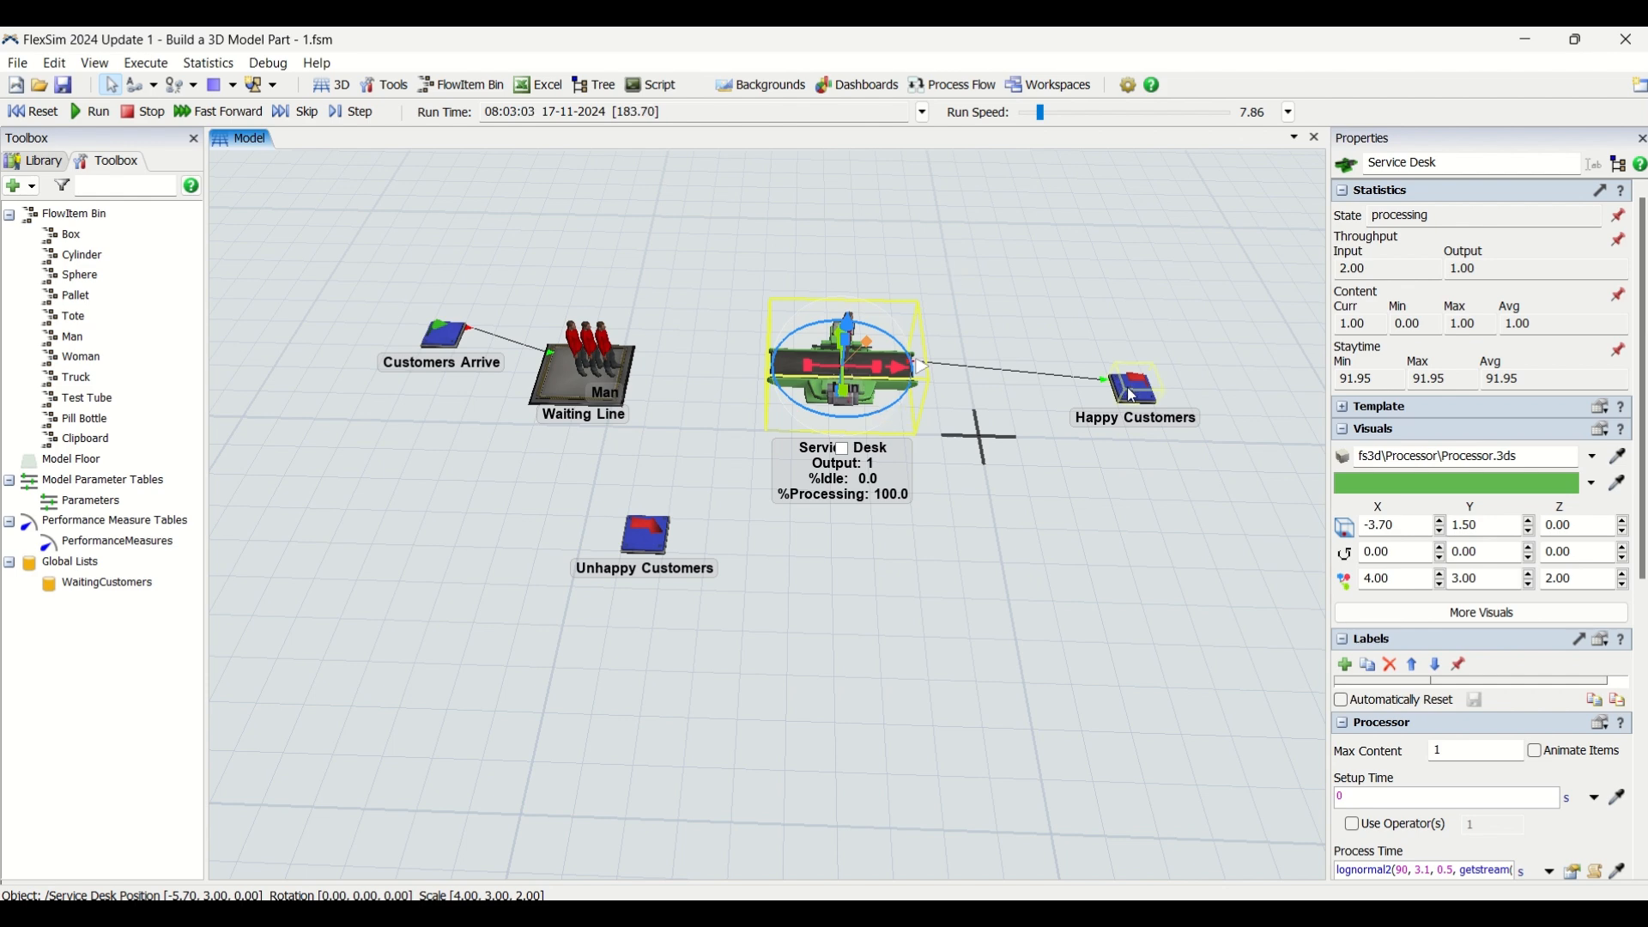
left_click(923, 577)
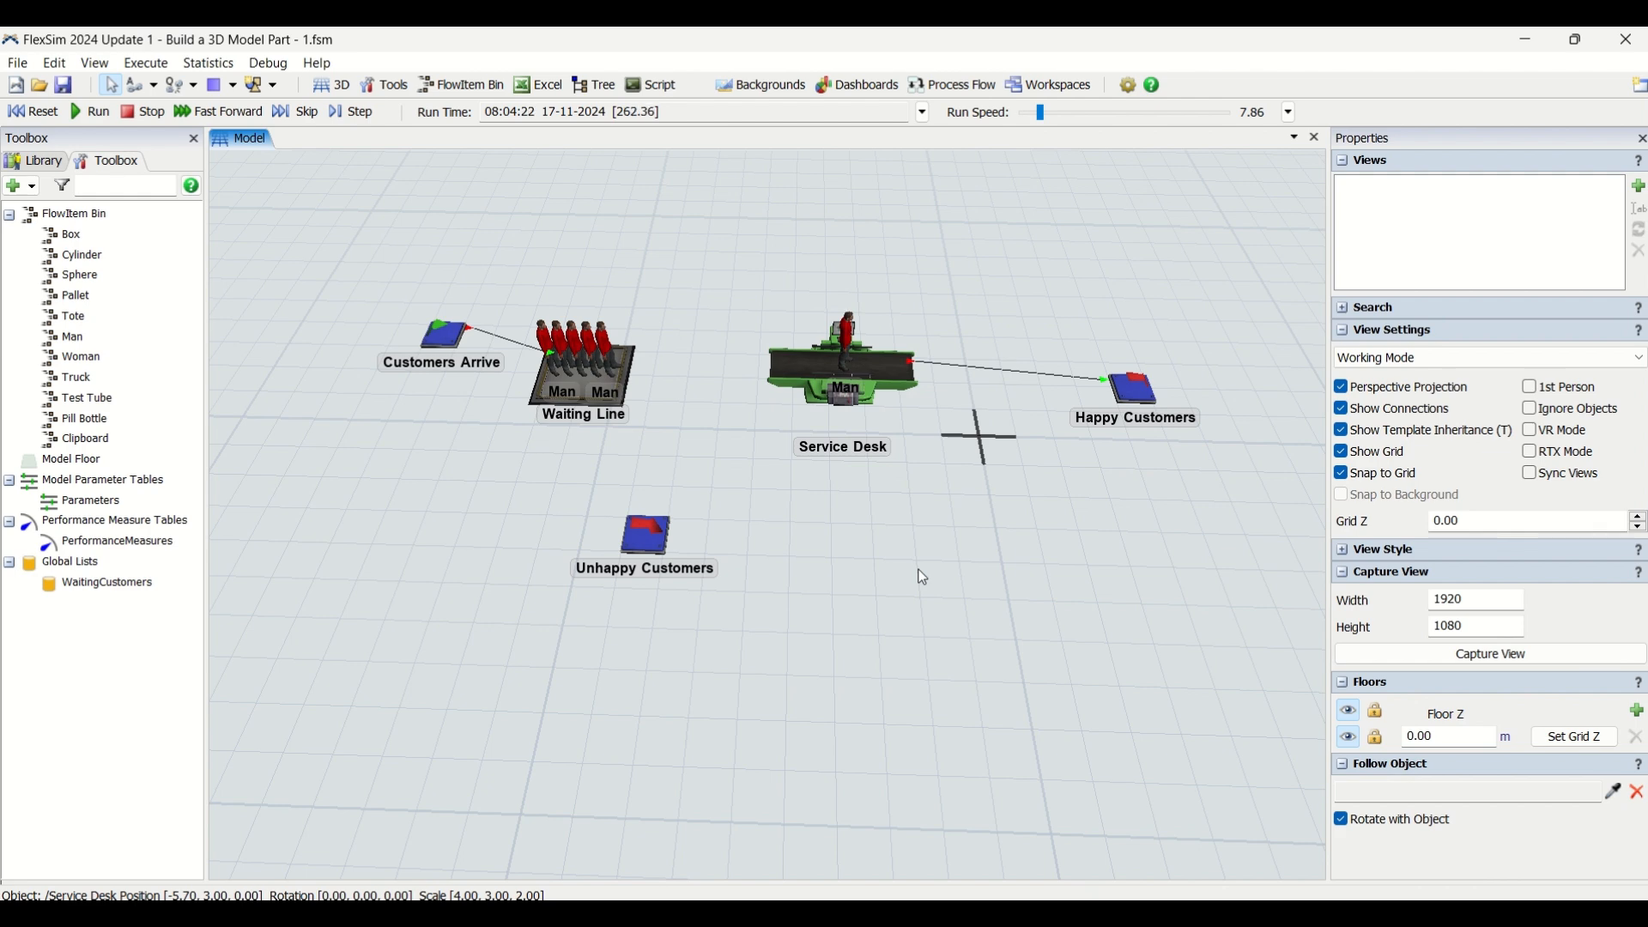
left_click(582, 403)
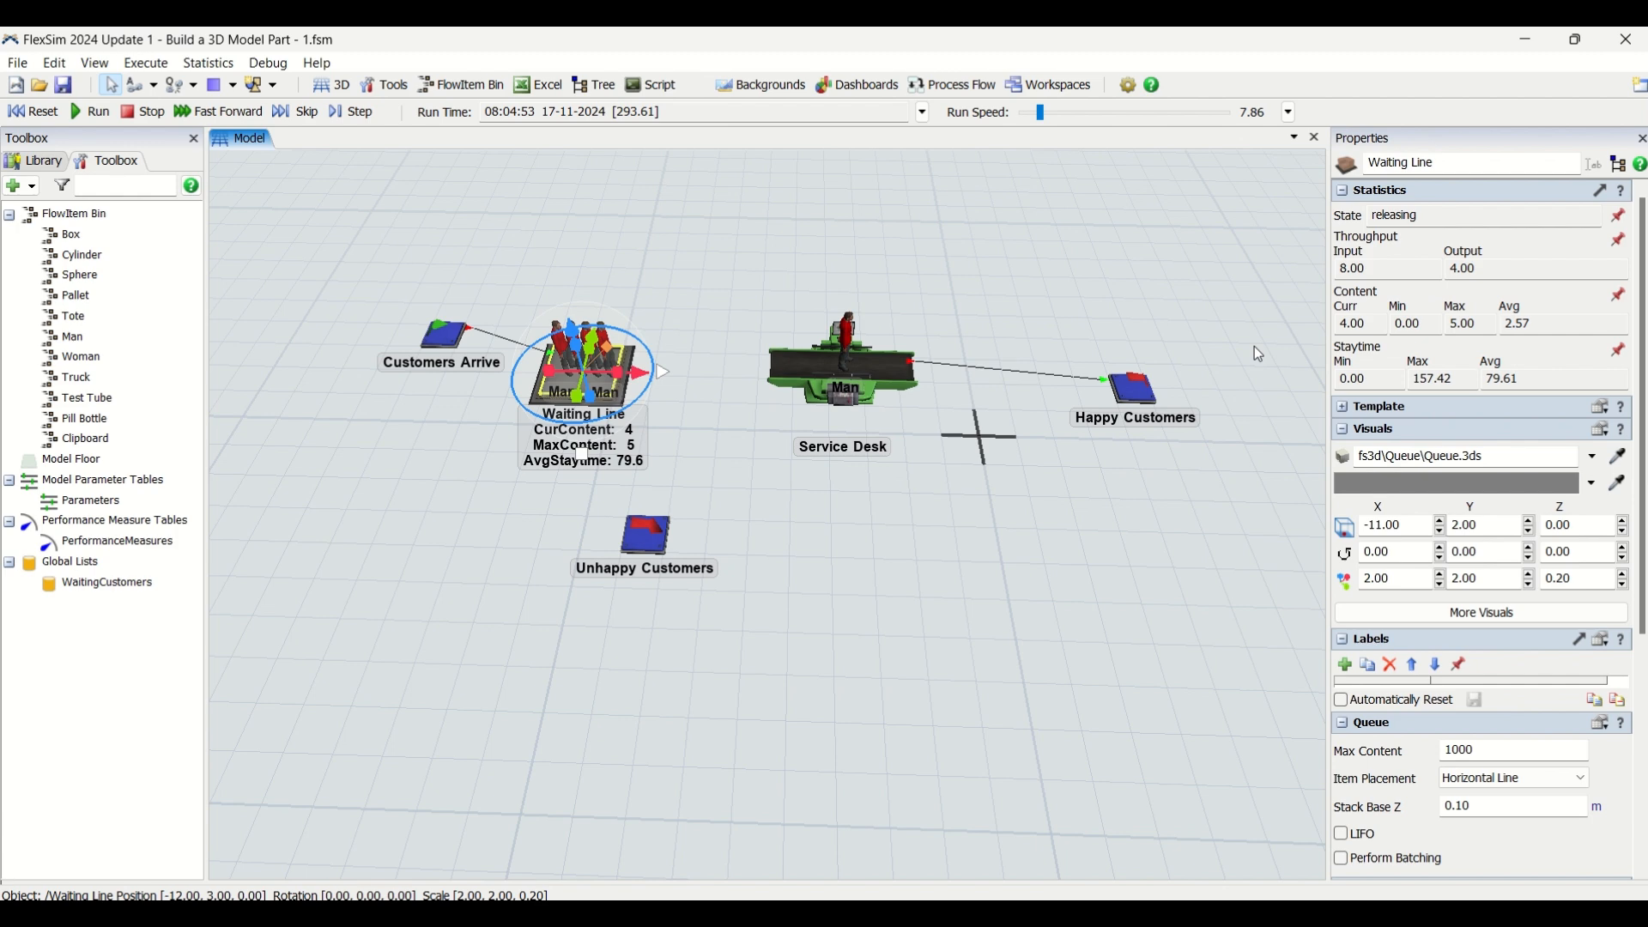
left_click(1135, 391)
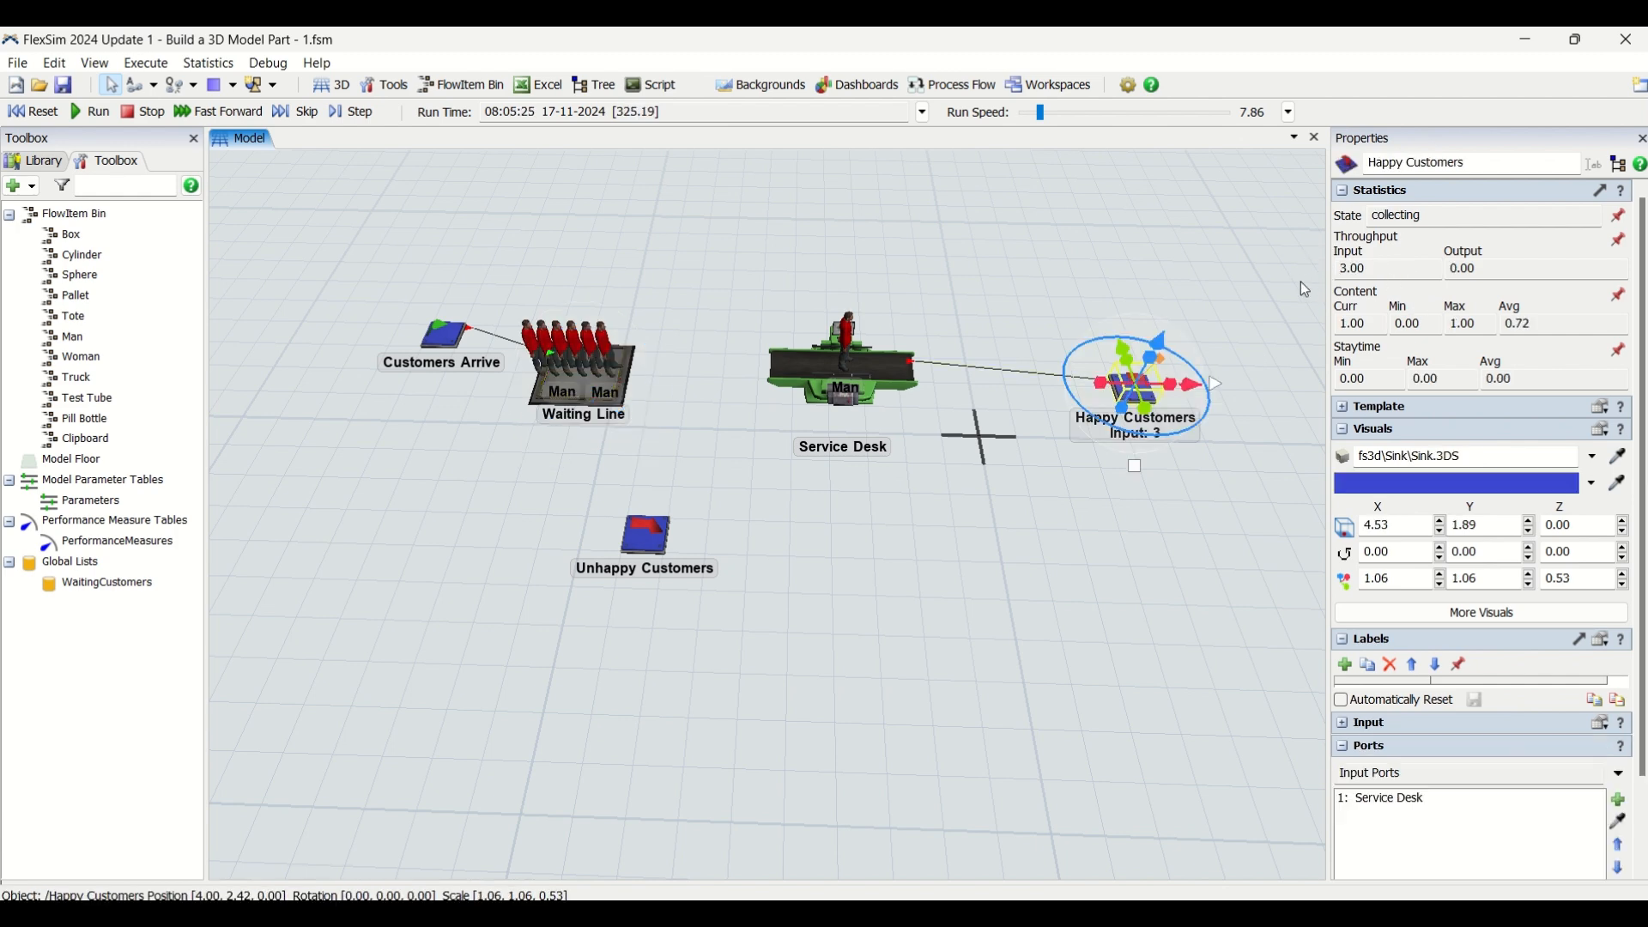
View the current entries of the WaitingCustomers list and examine their WaitTime values
double_click(101, 588)
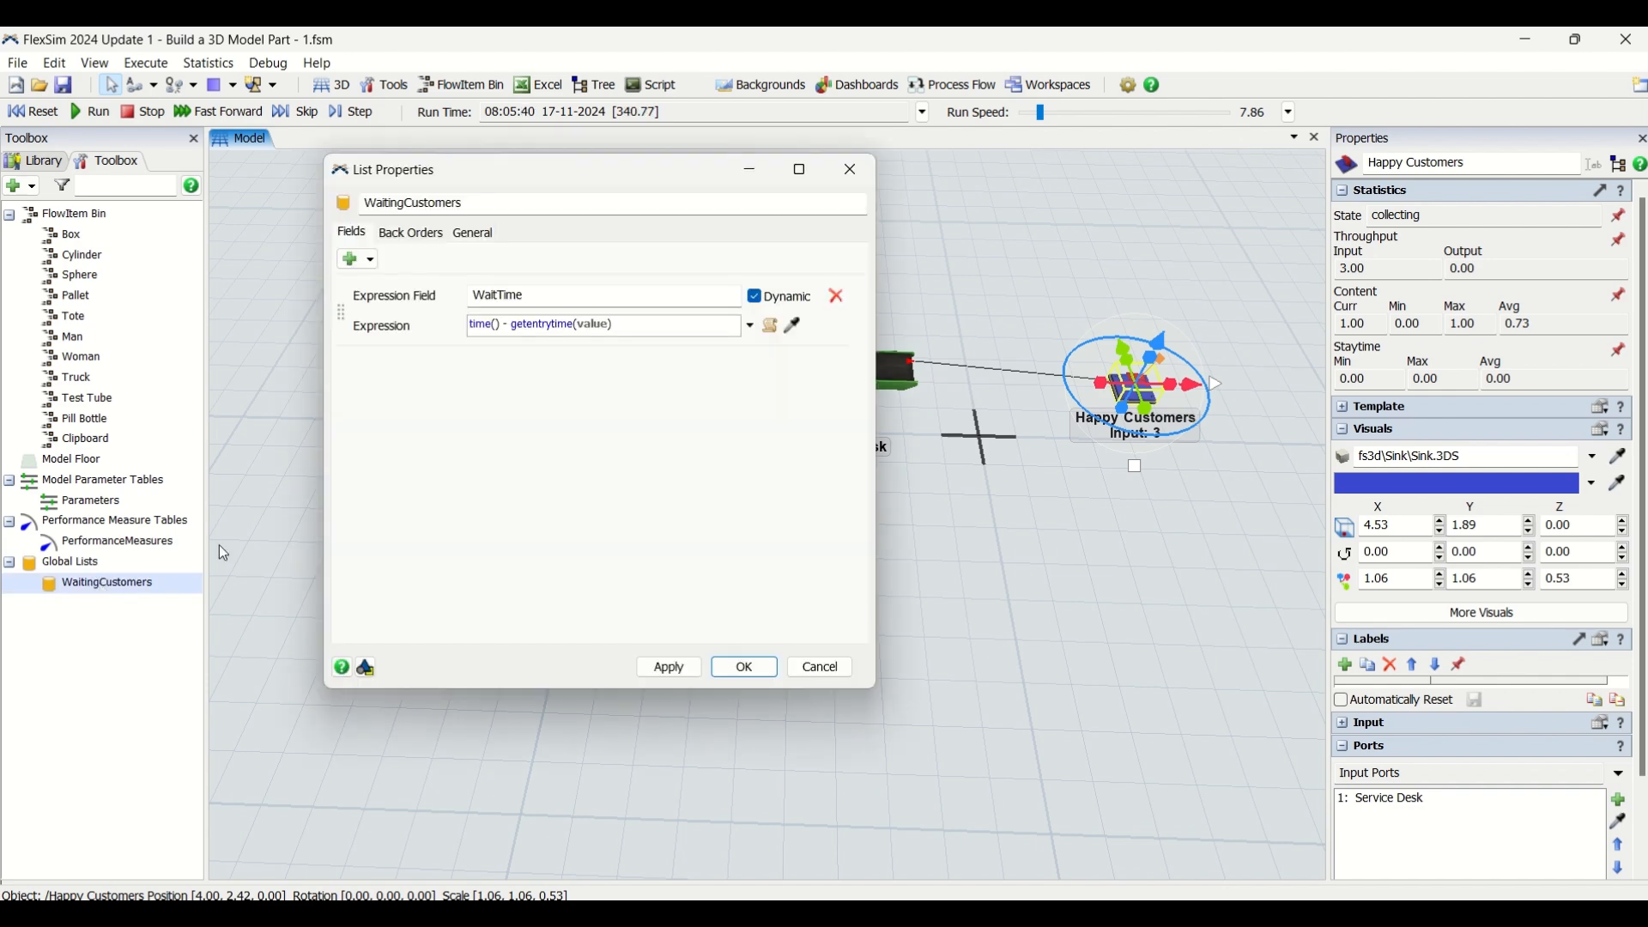
left_click(473, 234)
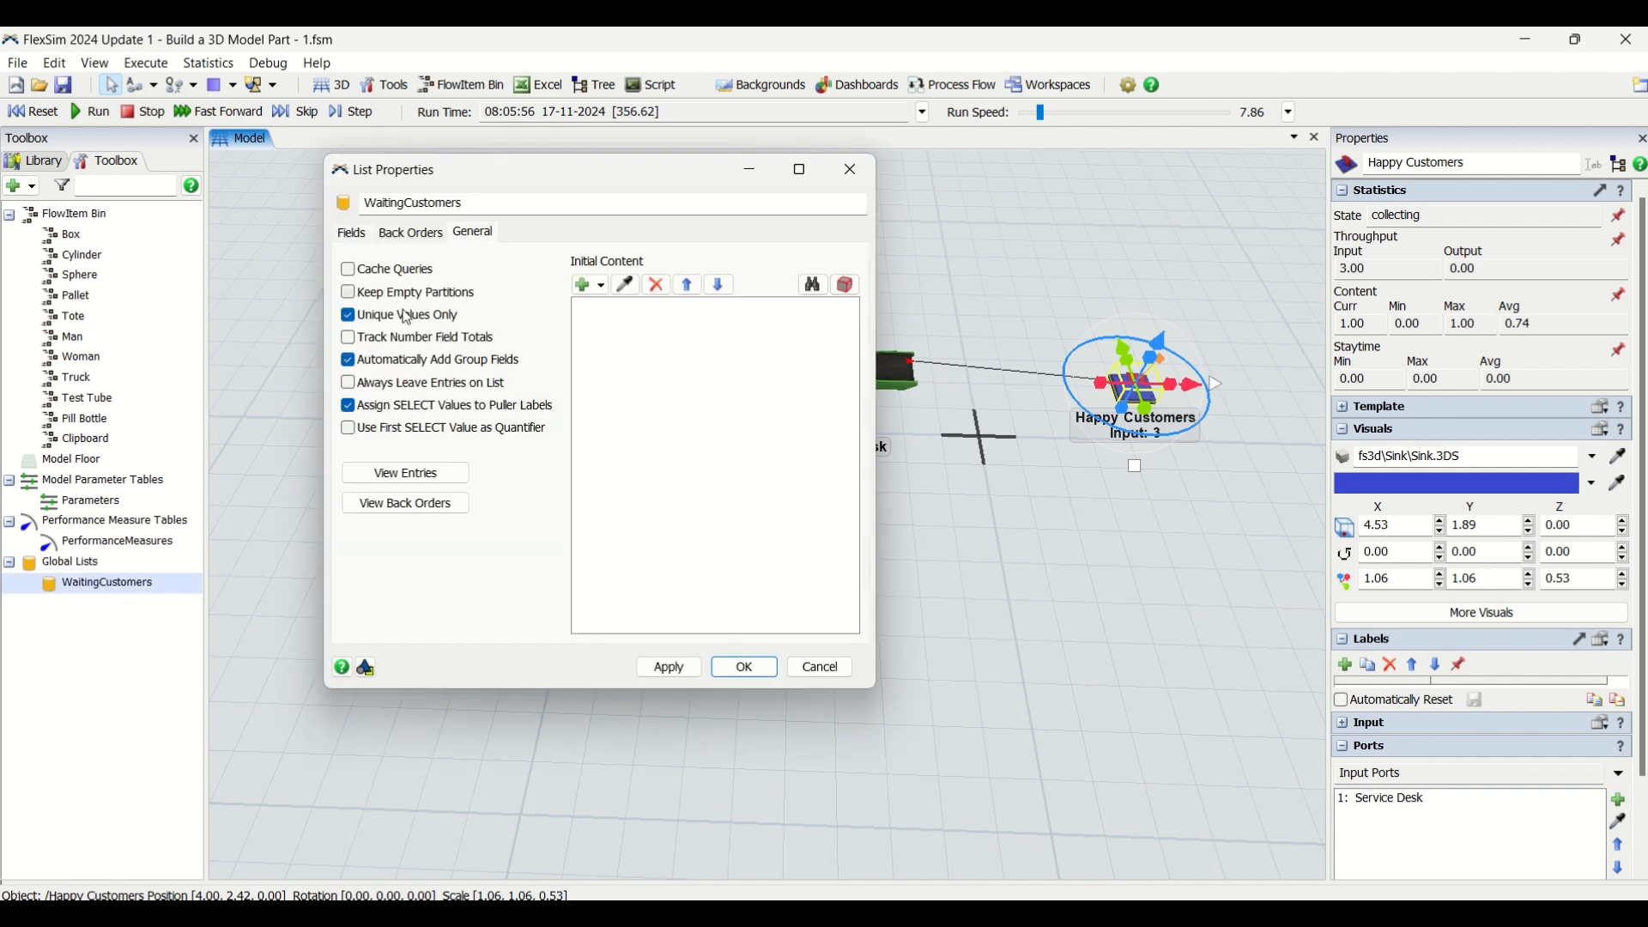
left_click(410, 473)
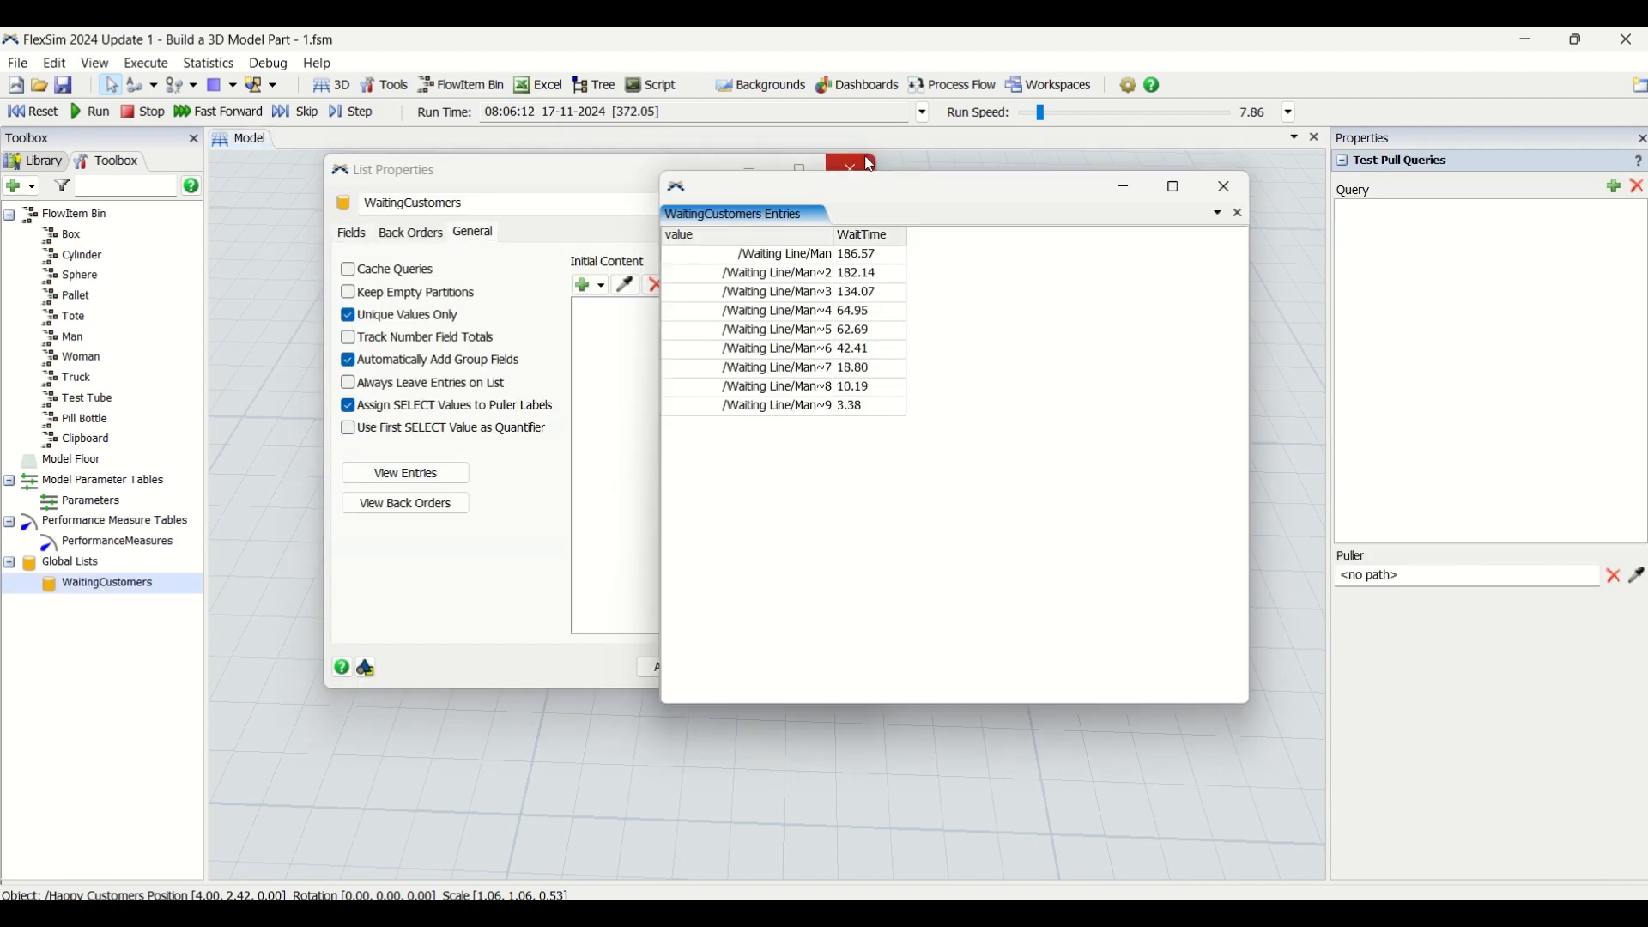
left_click(852, 166)
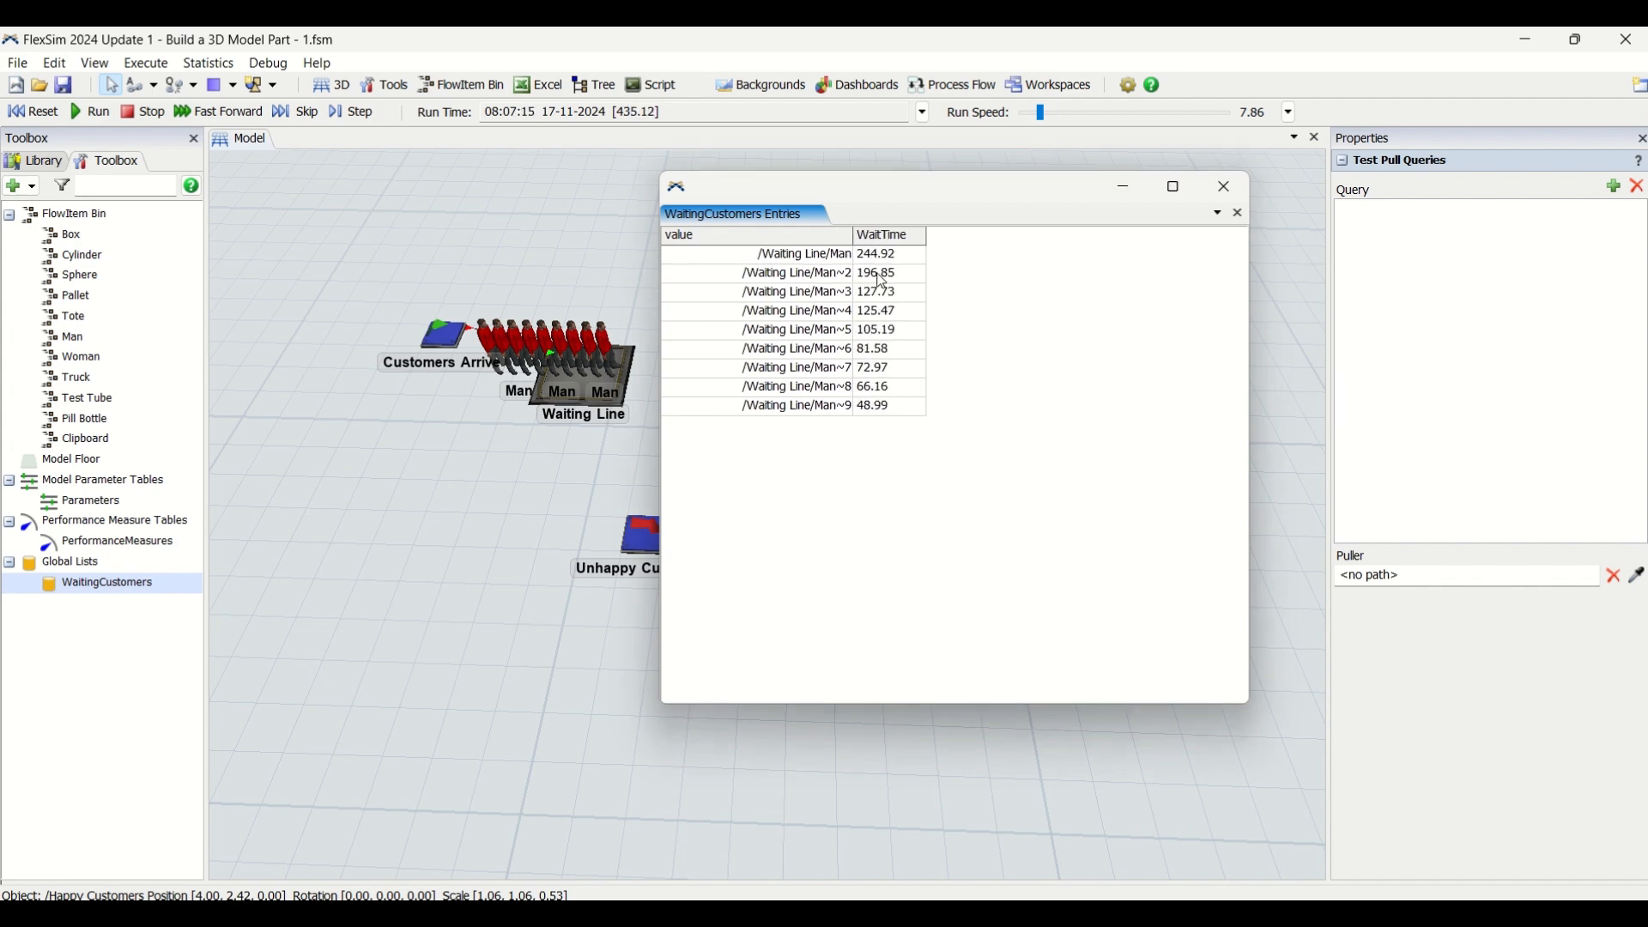
left_click(881, 257)
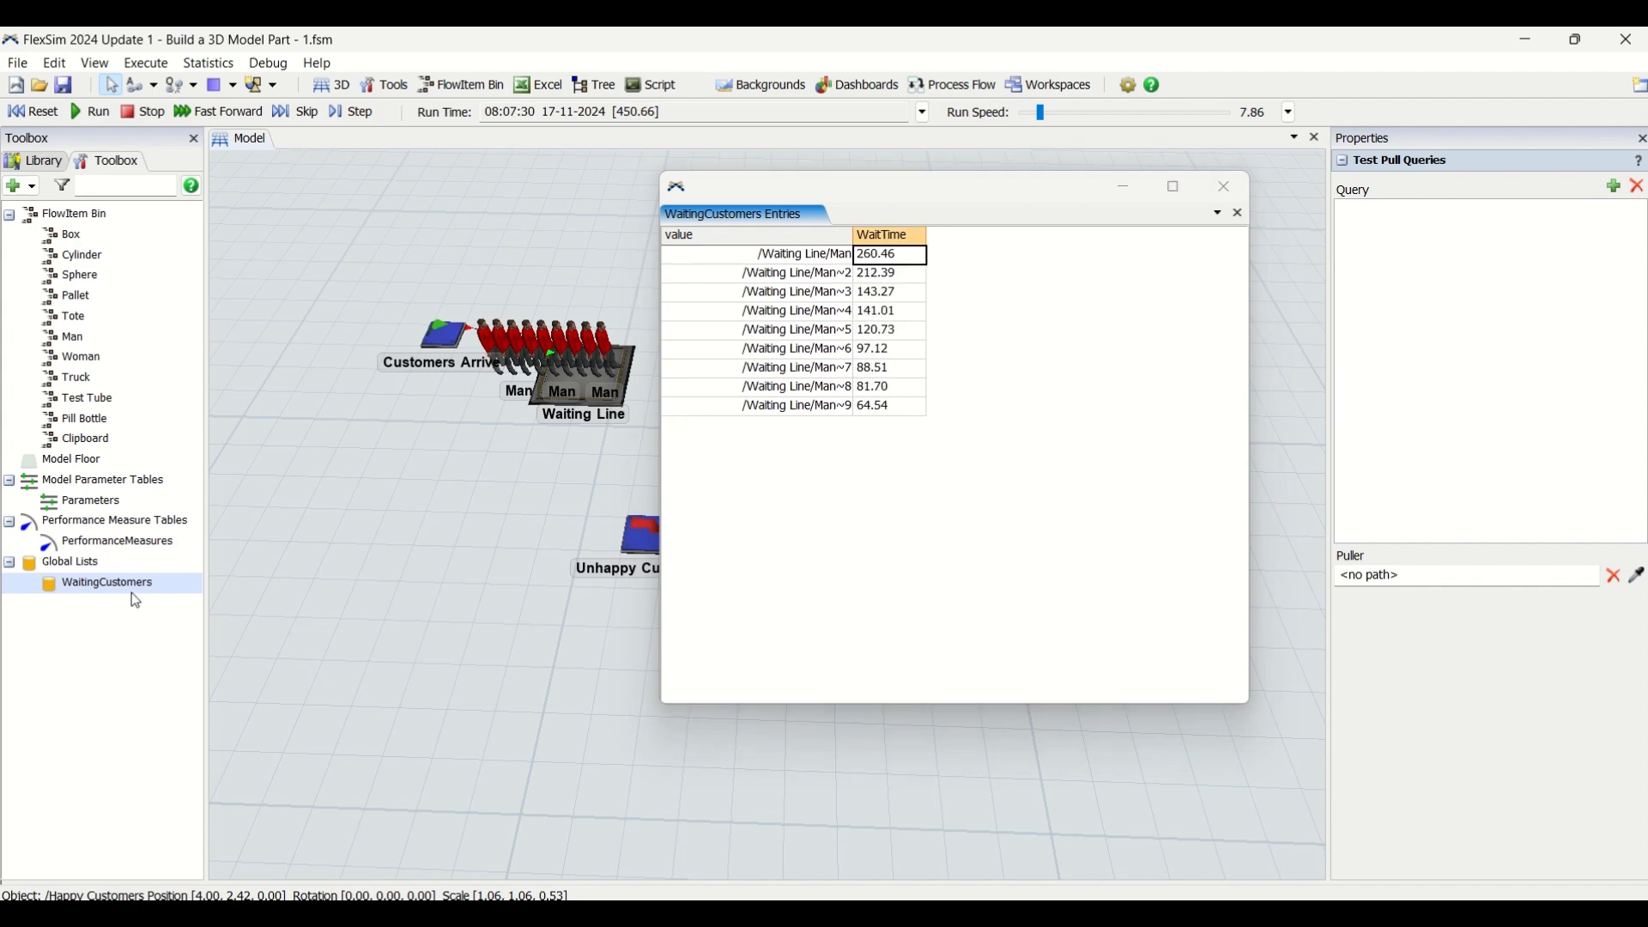
Compare the list's WaitTime expression with the live entries side by side, and close both windows
double_click(177, 581)
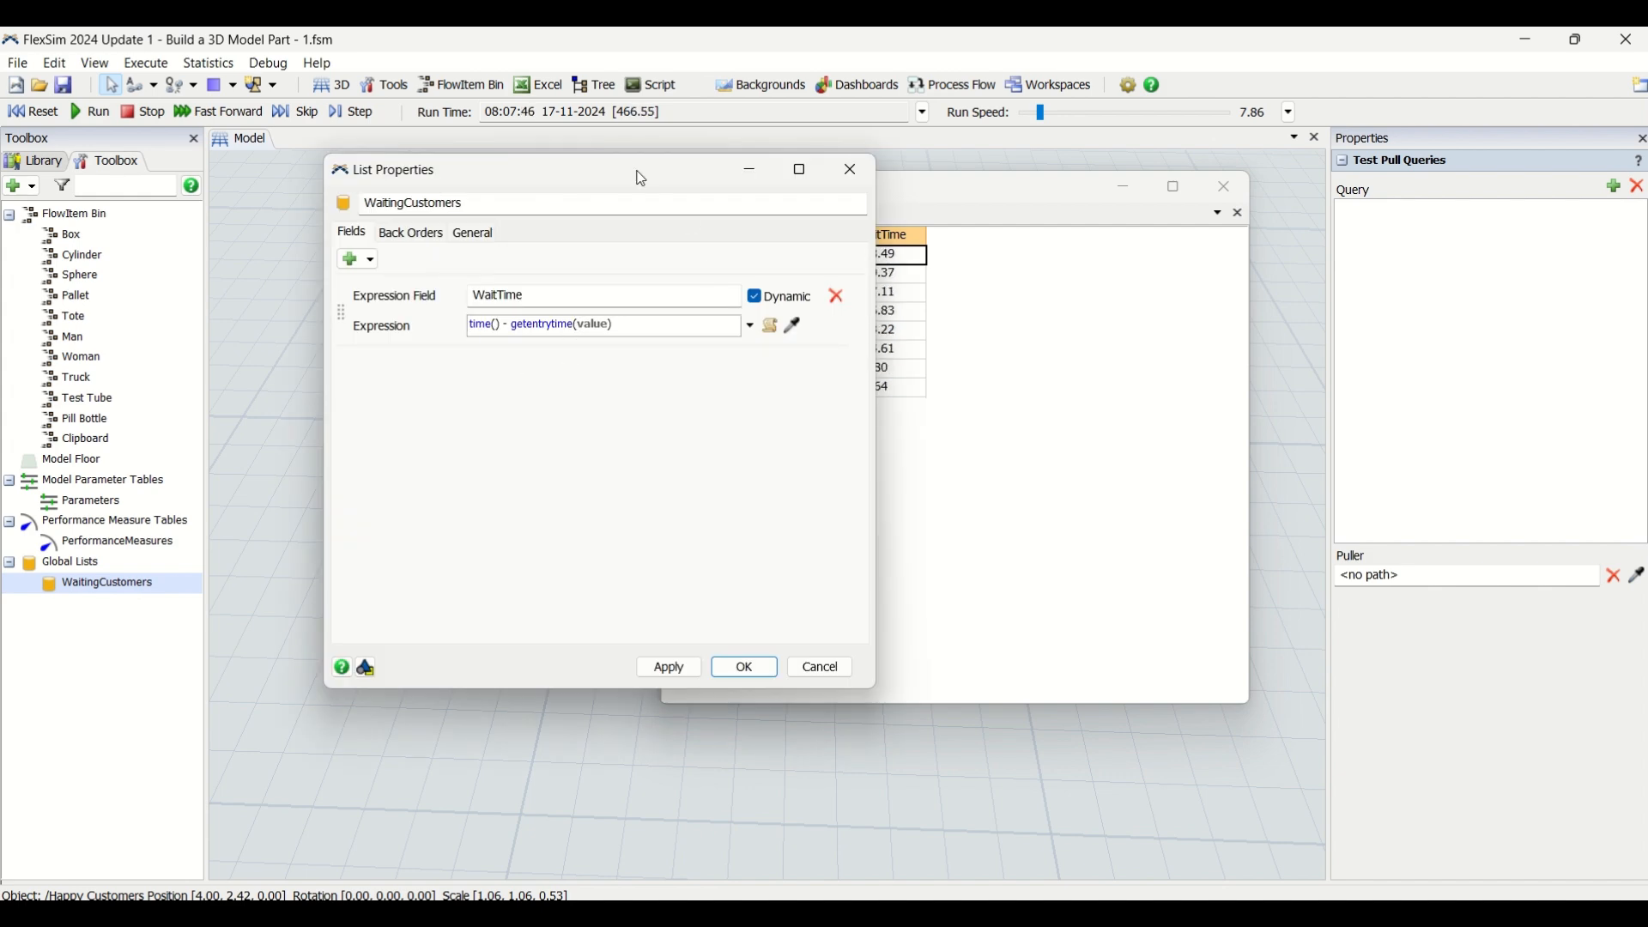
left_click_drag(642, 179, 404, 219)
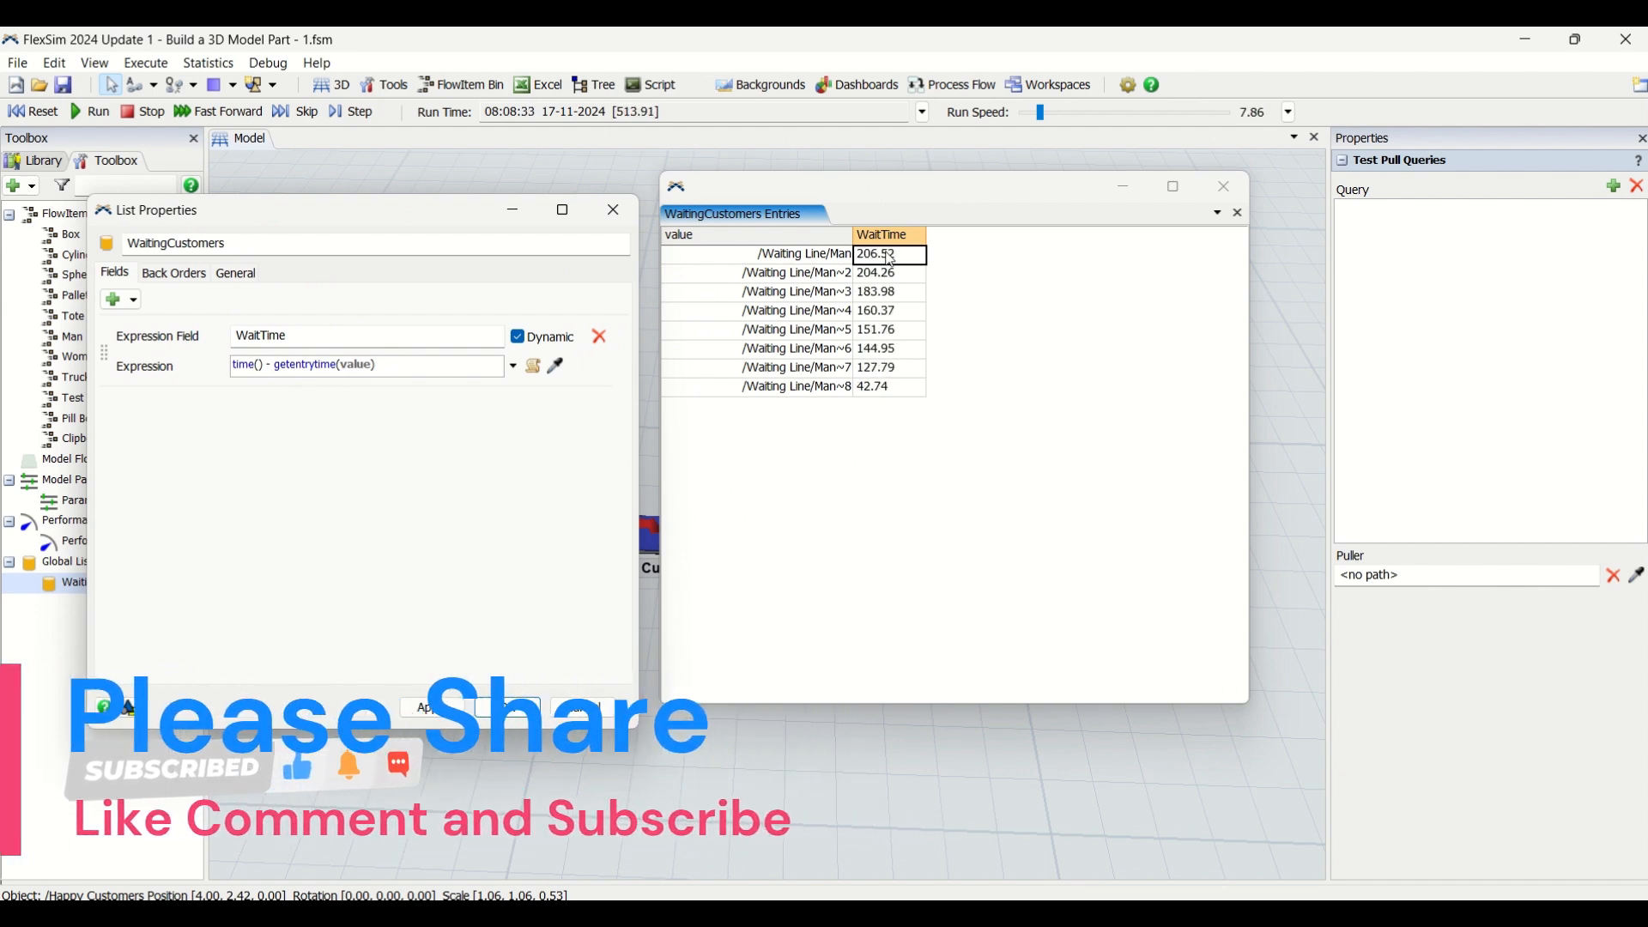
left_click(614, 210)
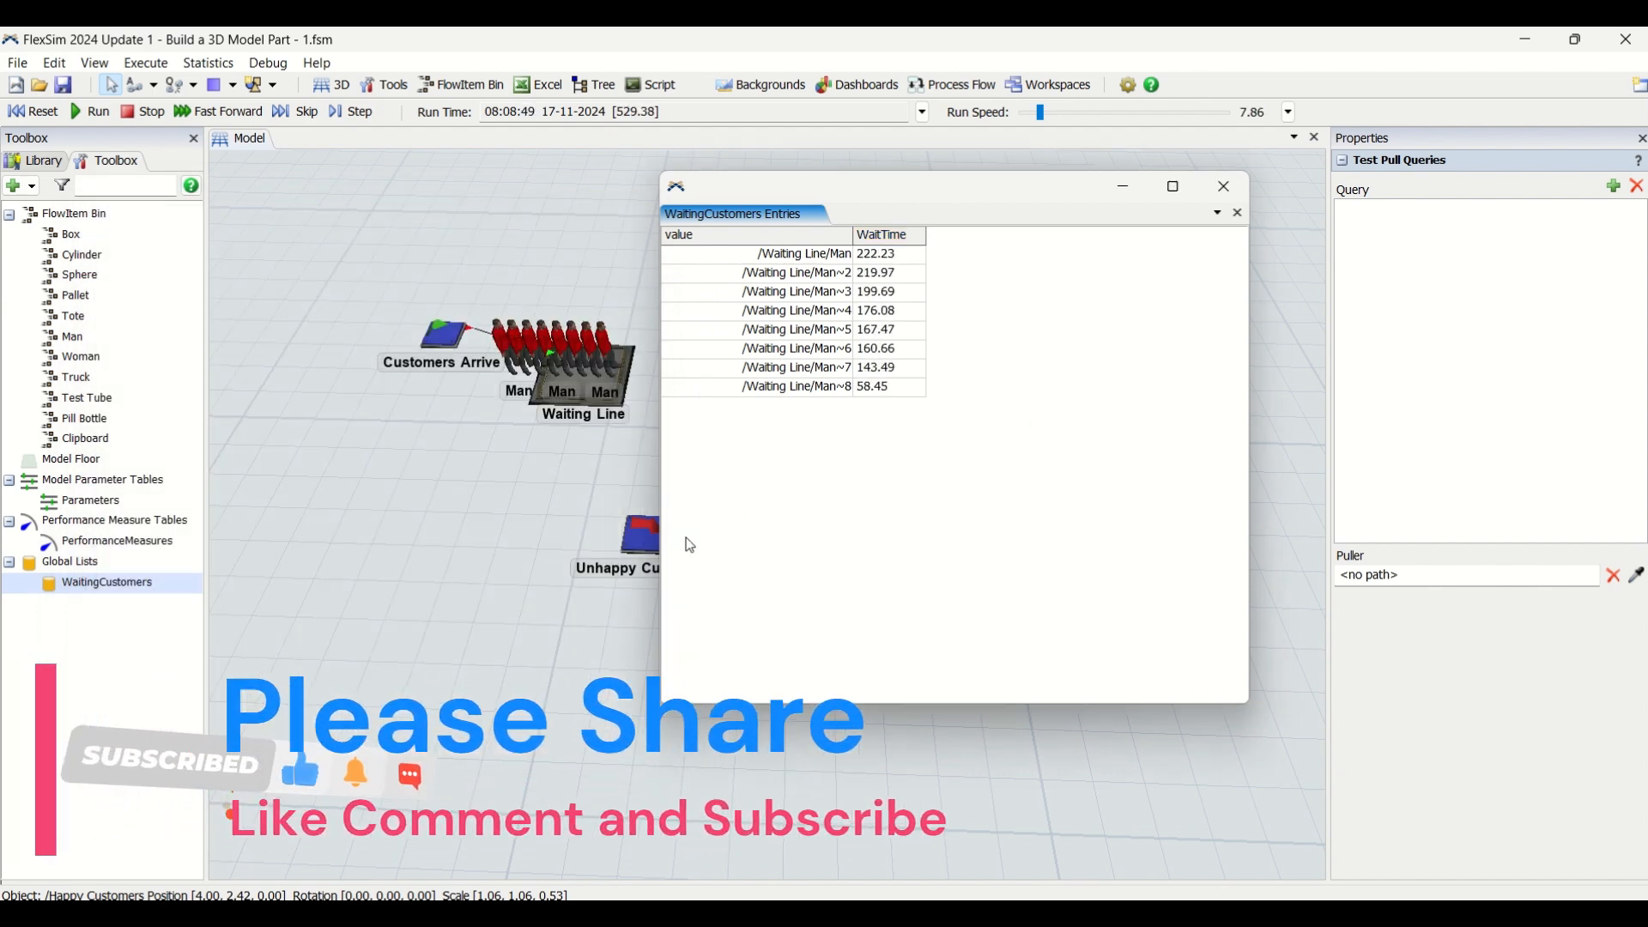
left_click(1225, 186)
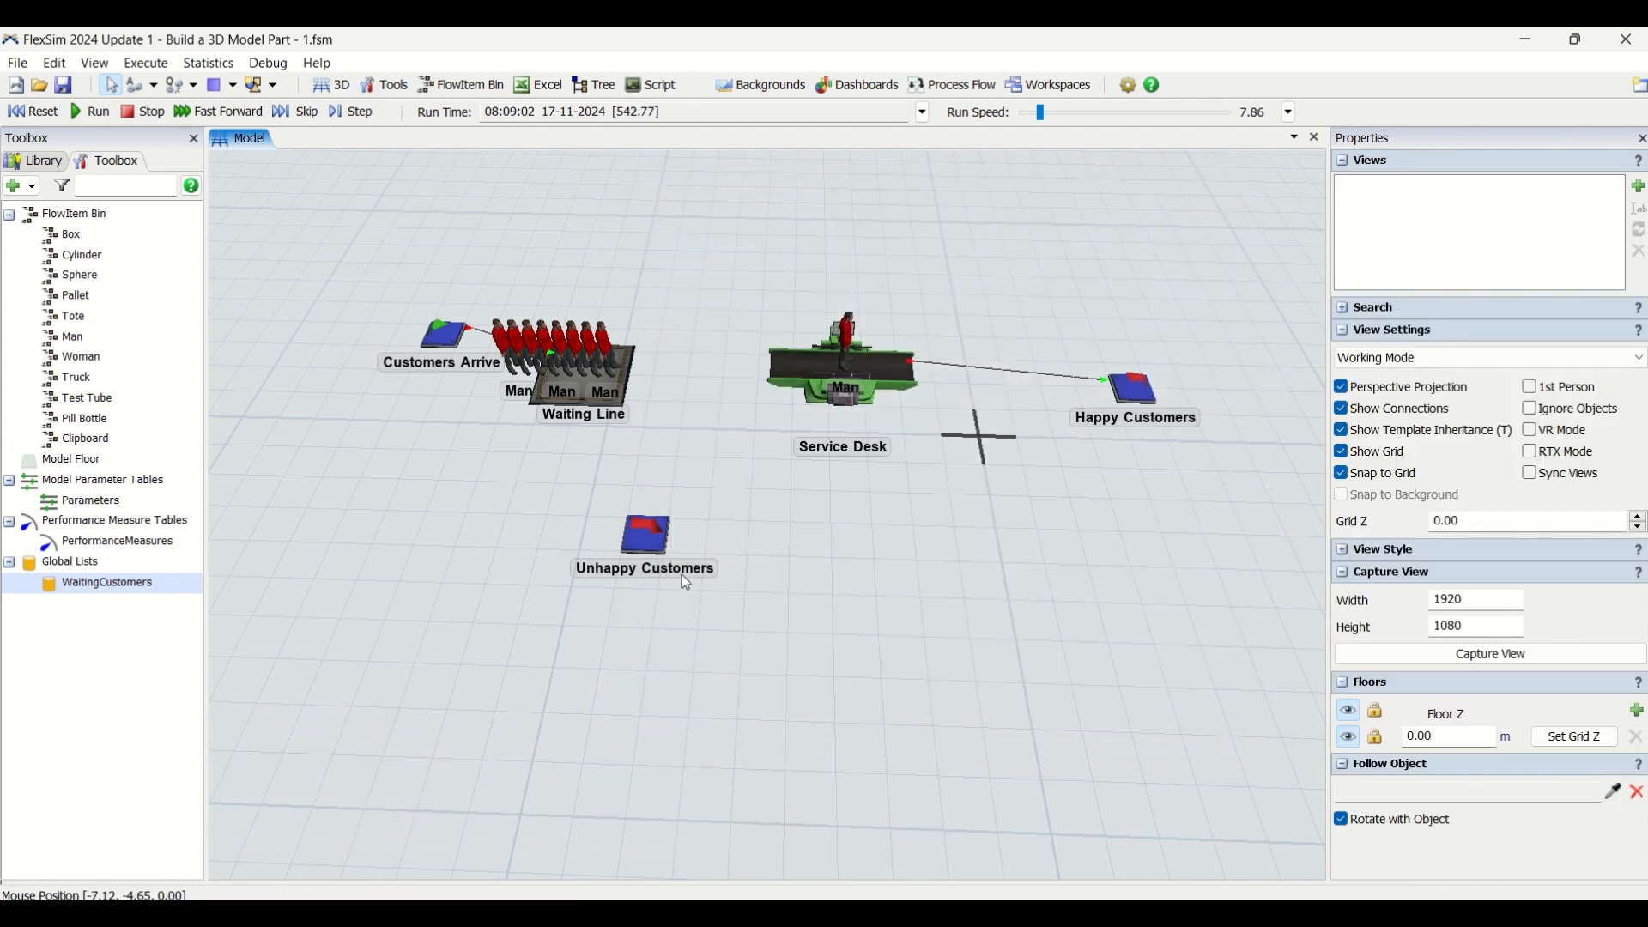
Check the throughput statistics of the Unhappy Customers and Happy Customers sinks
left_click(640, 544)
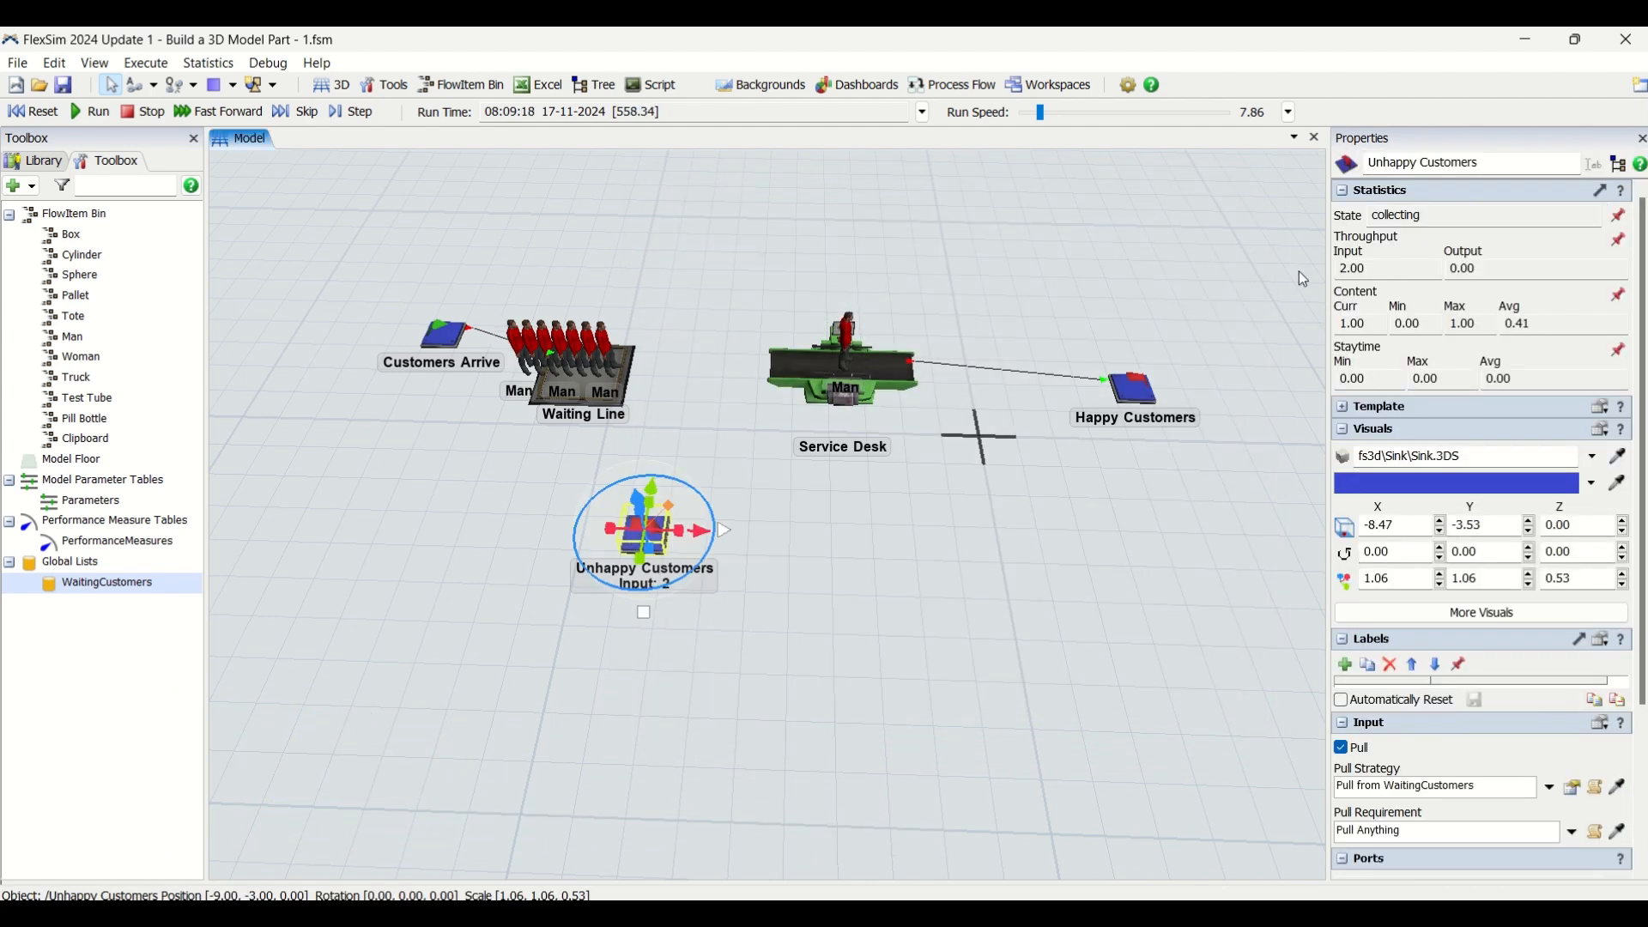
left_click_drag(1381, 269, 1329, 277)
left_click(1132, 396)
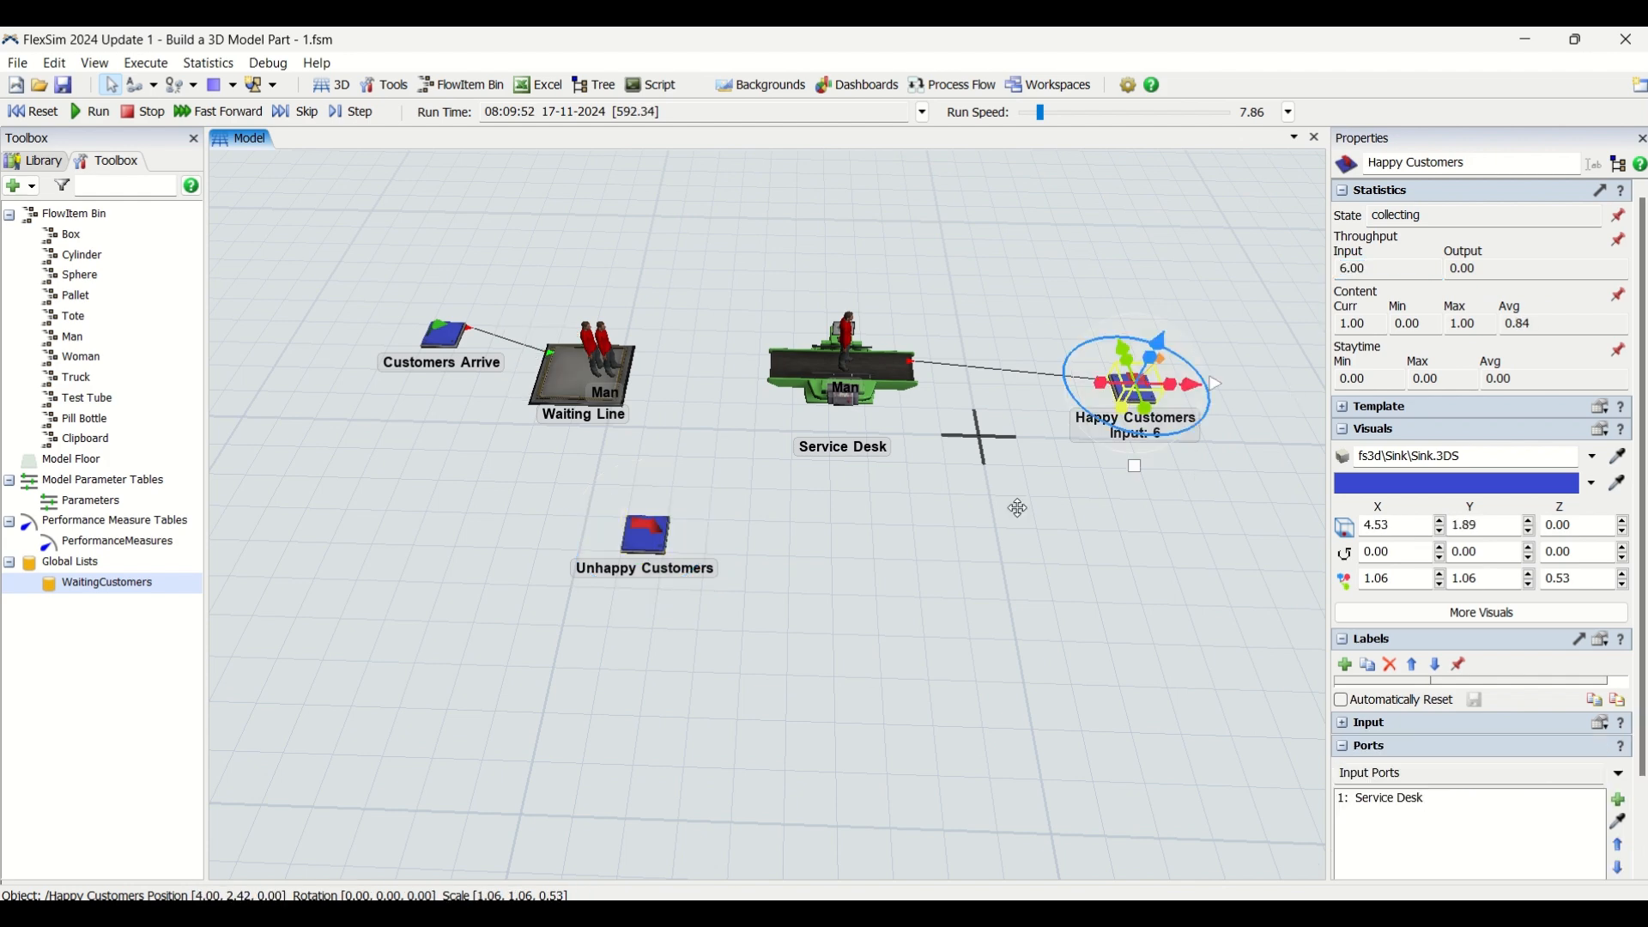
left_click(954, 574)
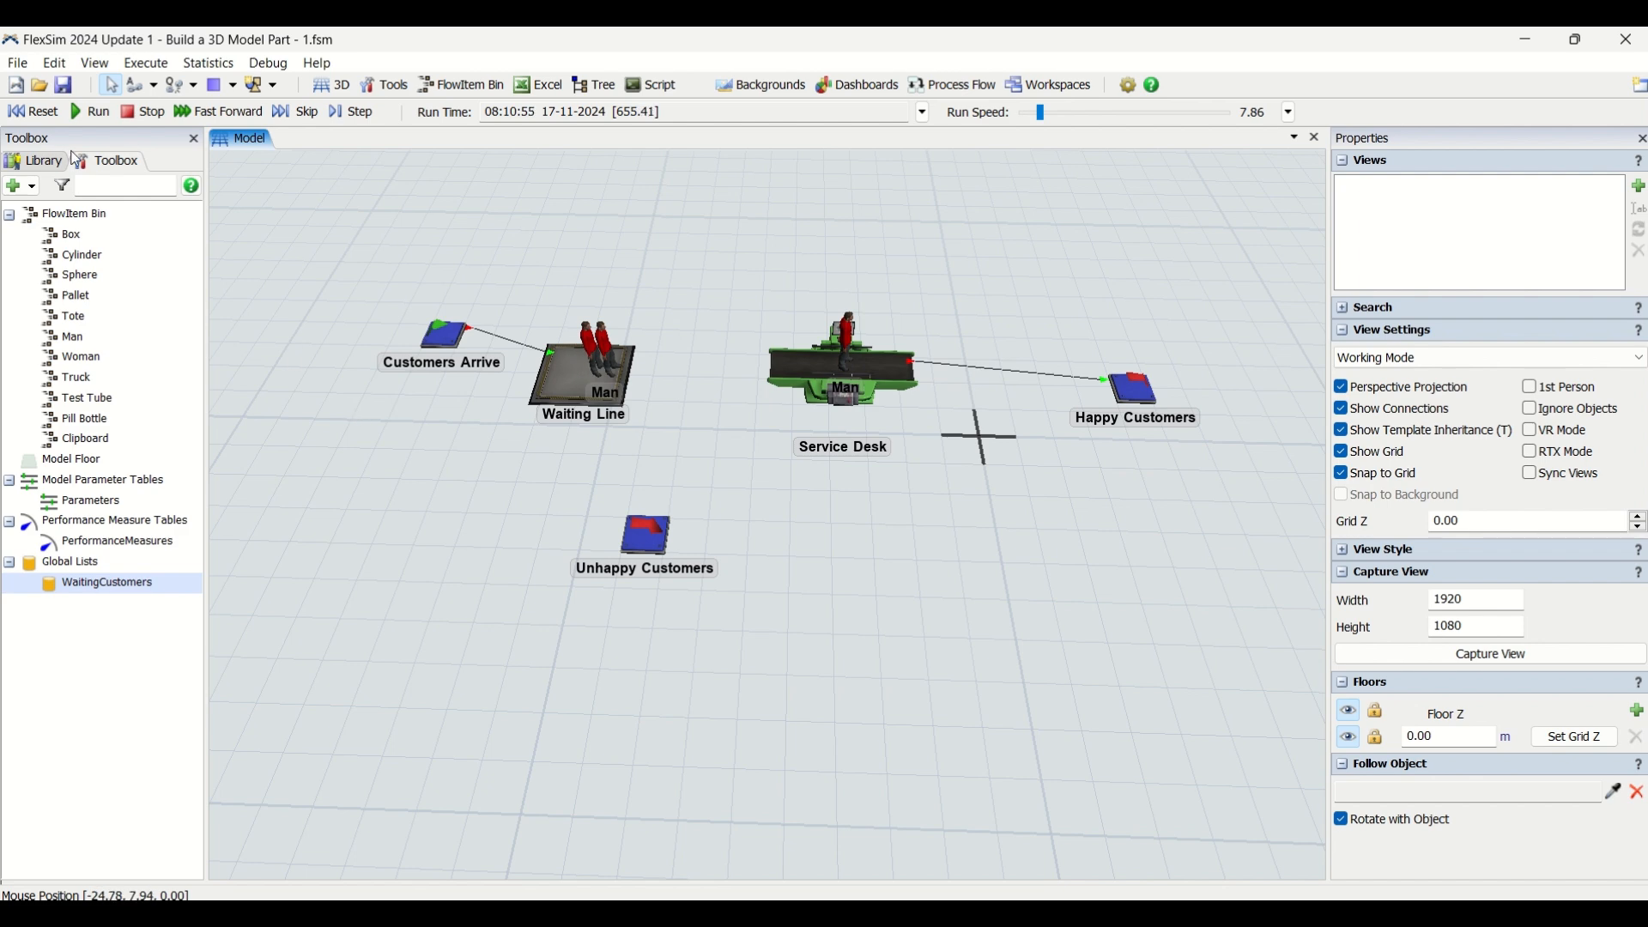
Reset and rerun the simulation, pausing and resuming it once, and return the model to its start time
left_click(41, 113)
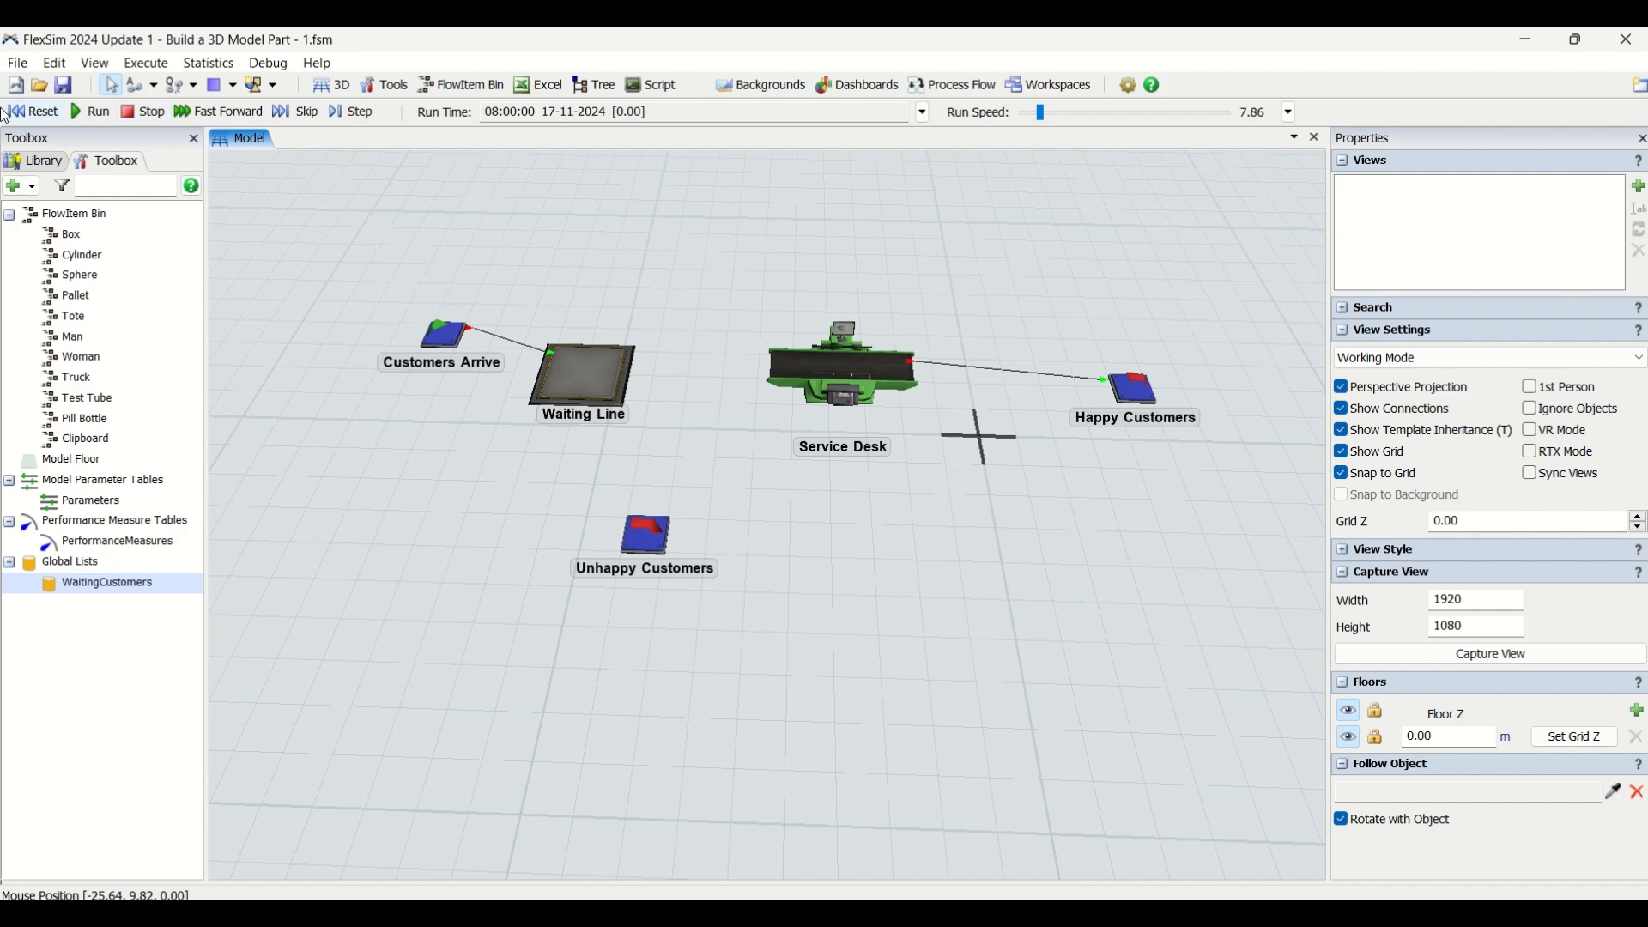
left_click(97, 115)
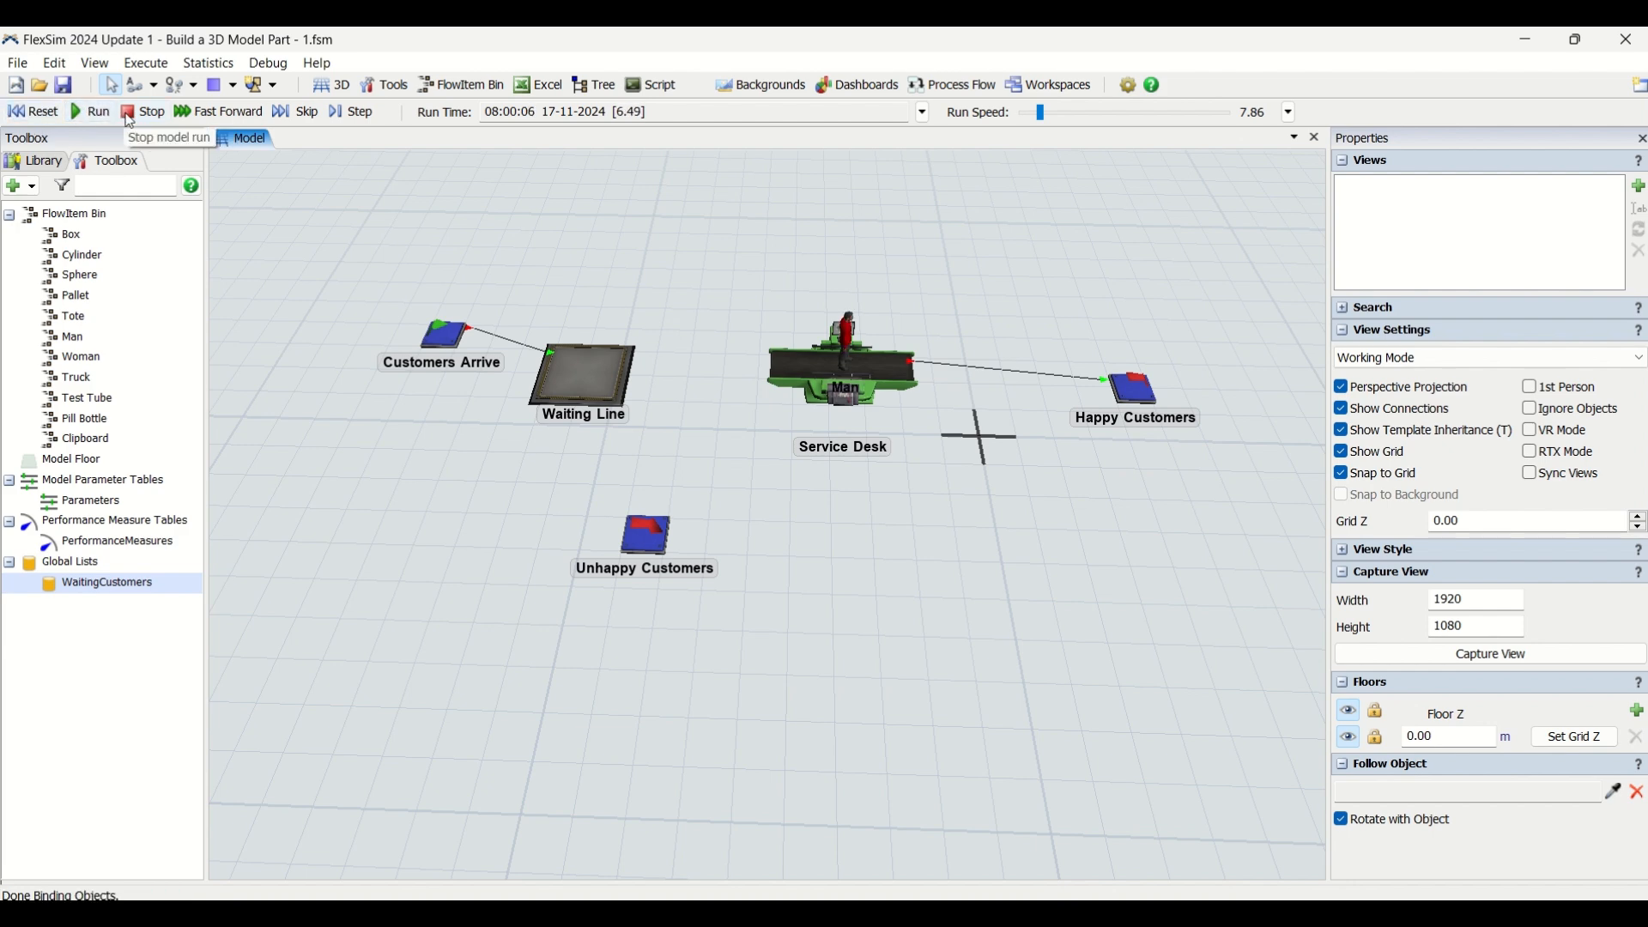
left_click(128, 116)
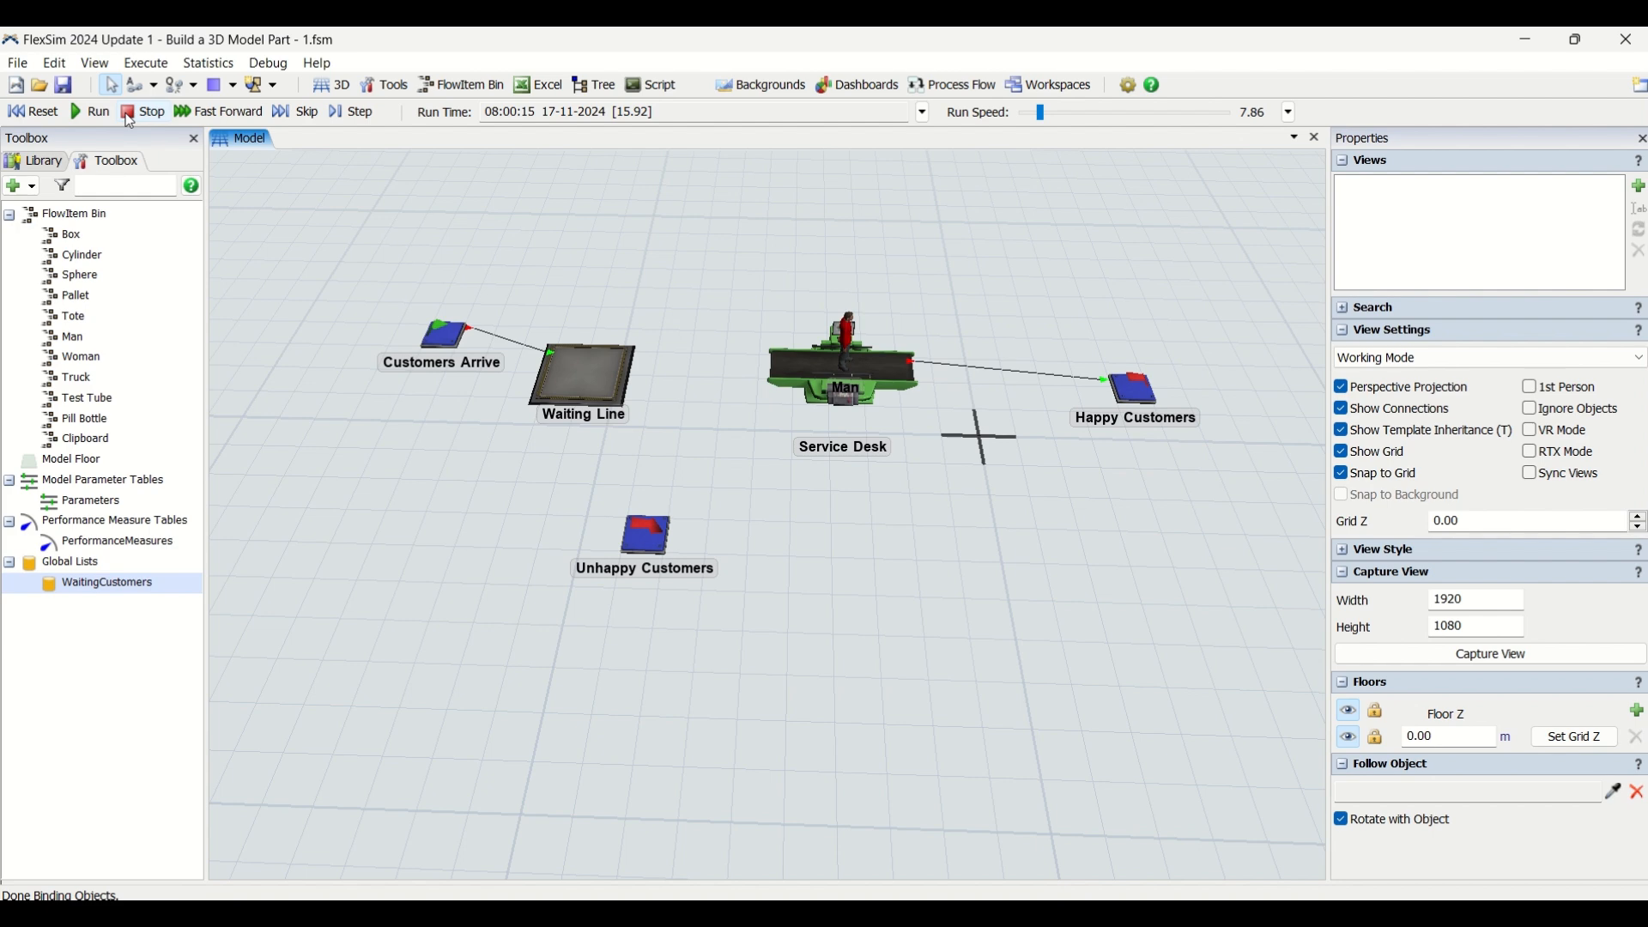
left_click(93, 113)
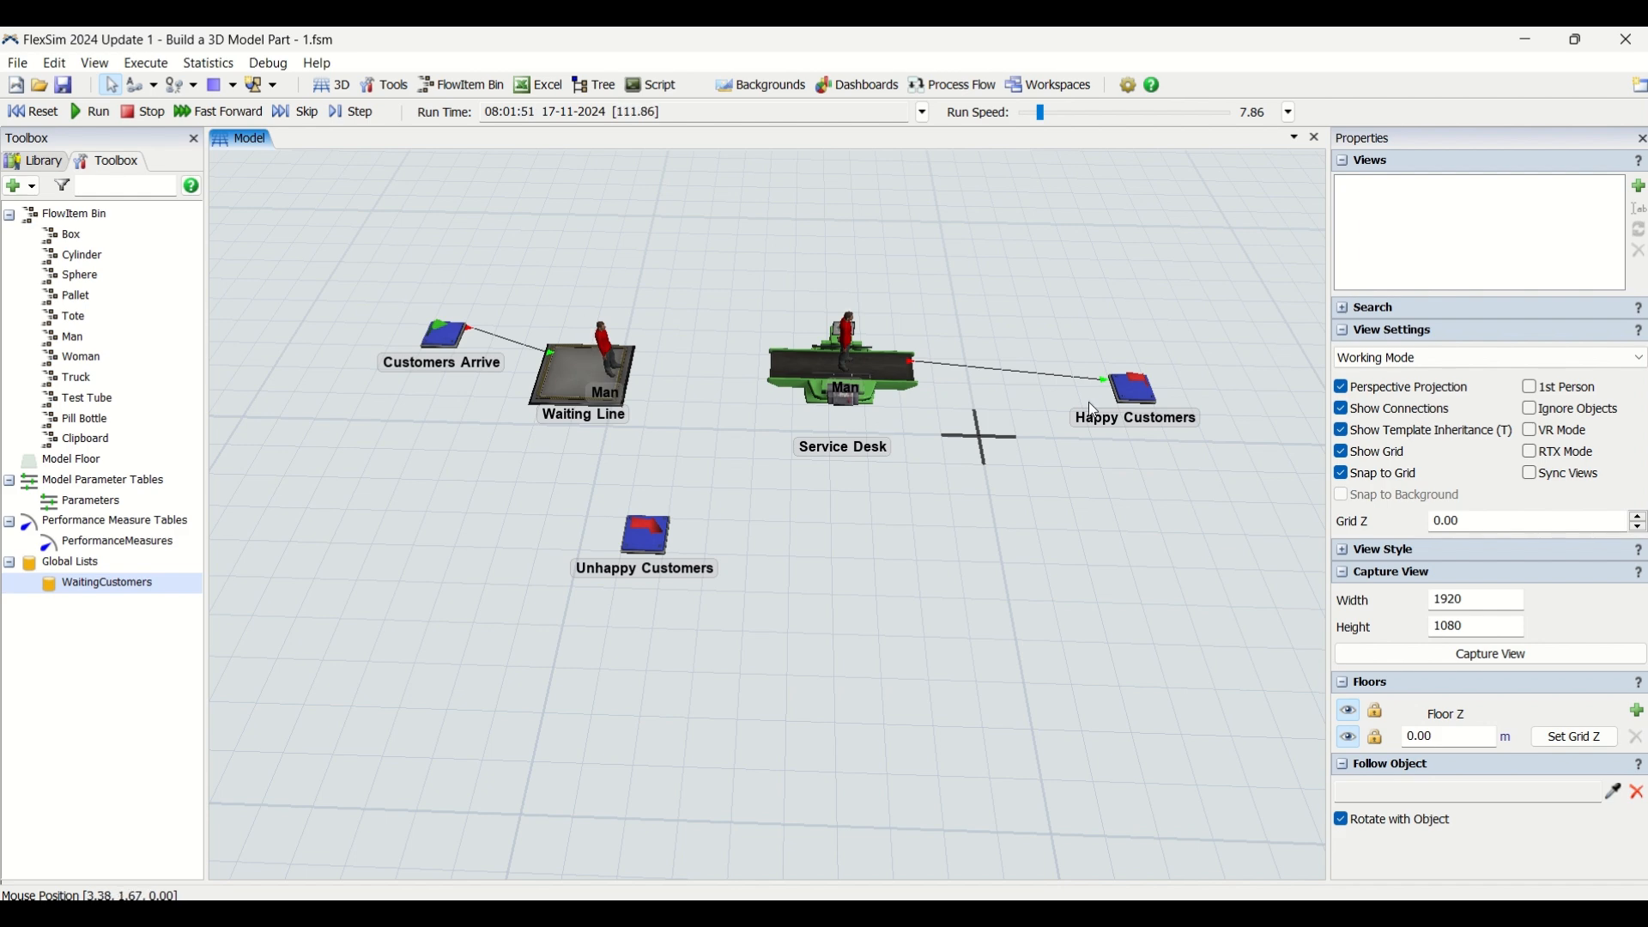
left_click(30, 121)
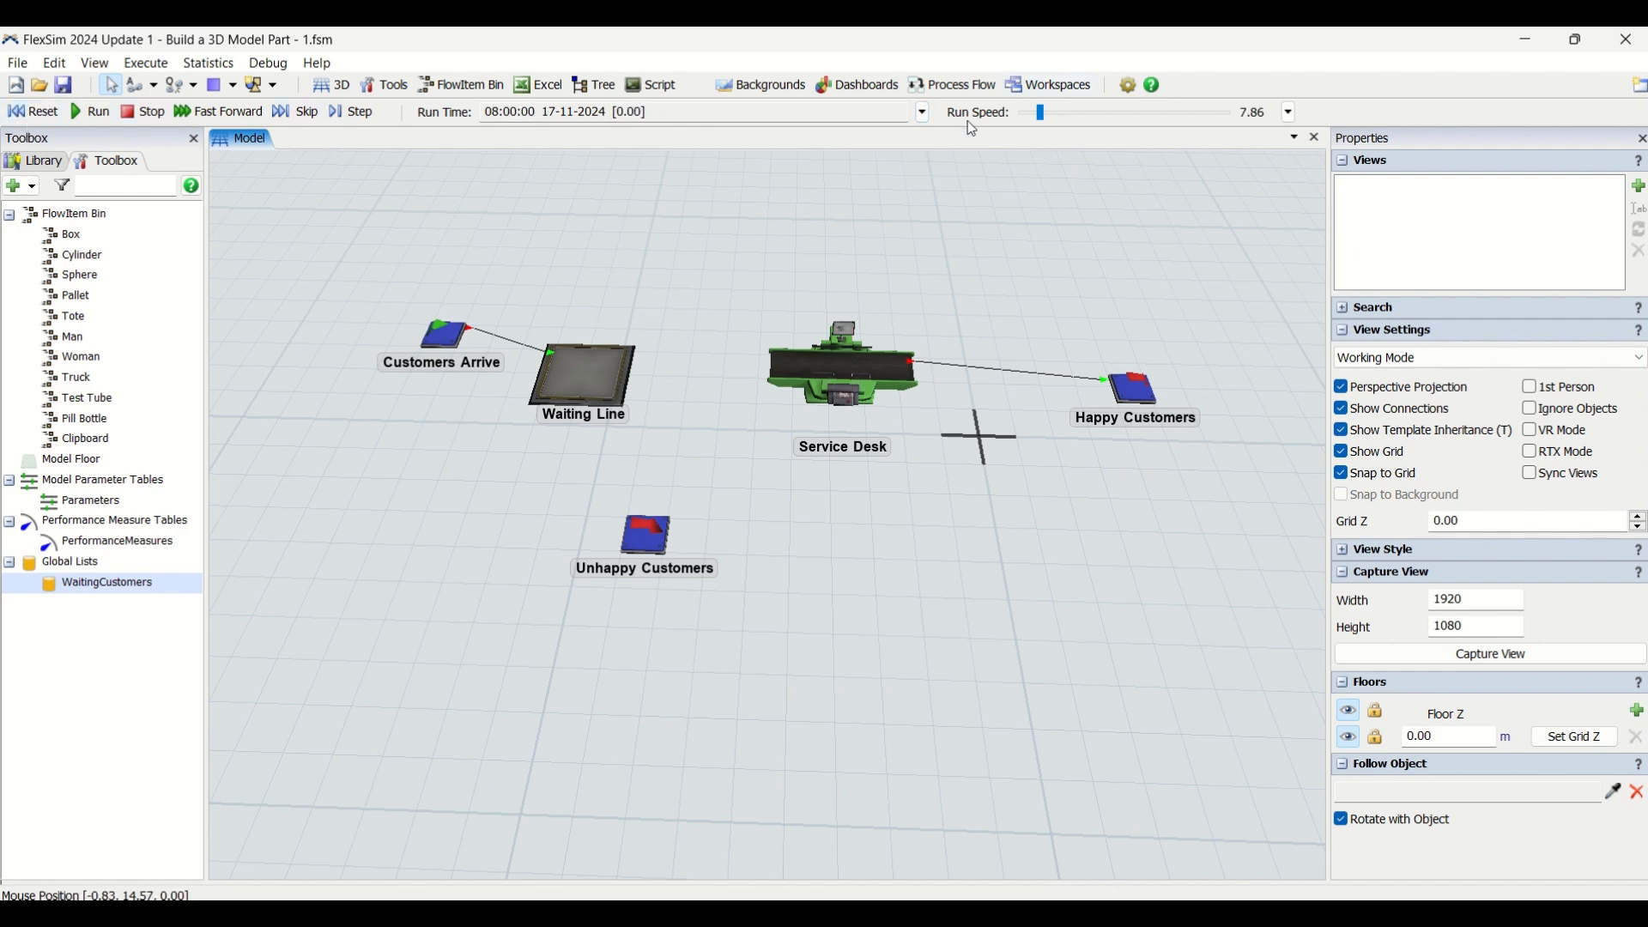
Enable a stop time for the simulation run and set it to 43200 seconds
left_click(924, 112)
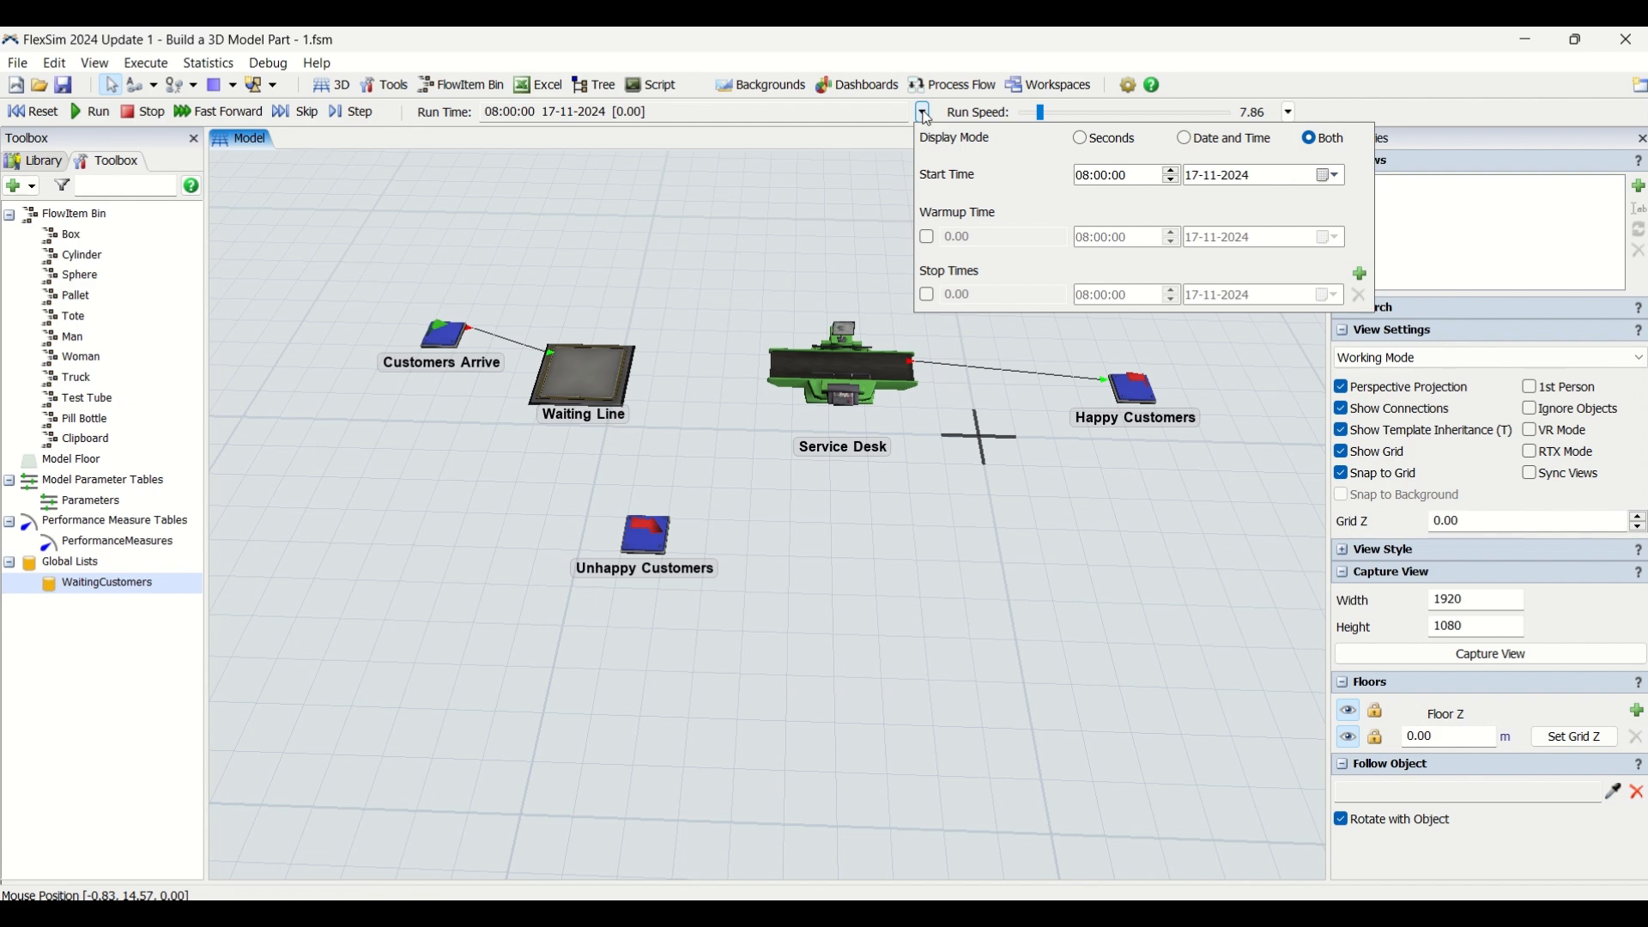
left_click(927, 295)
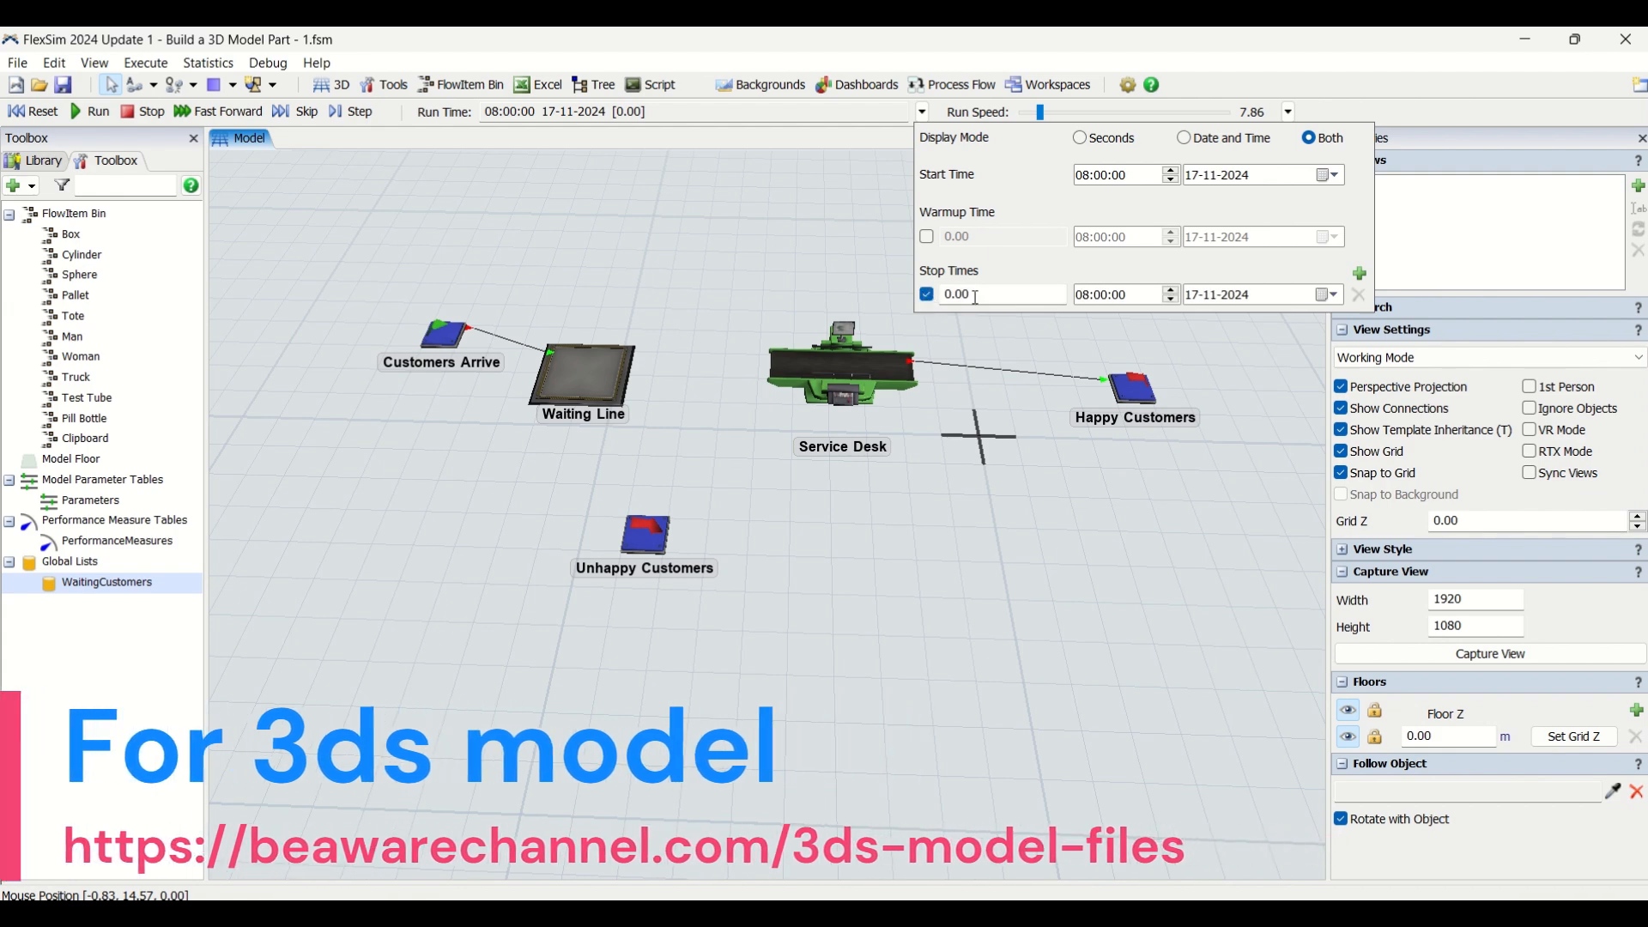
left_click_drag(987, 297, 904, 288)
type("432")
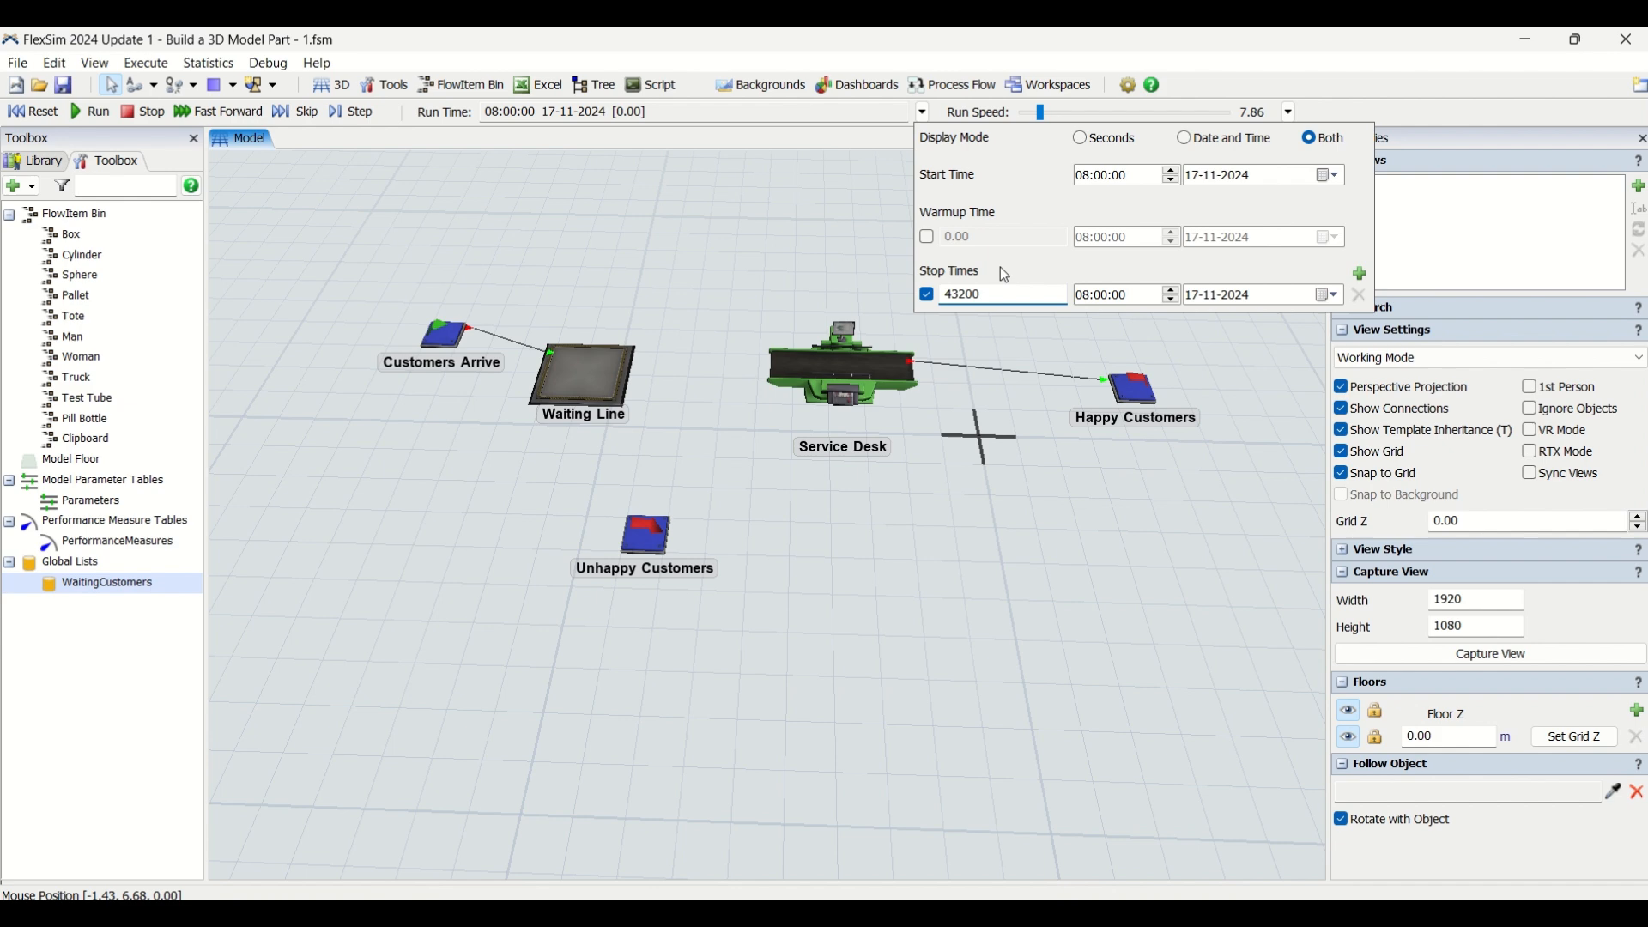
key("Return")
Set a custom run speed of 1000, and reset and run the simulation
left_click(1285, 112)
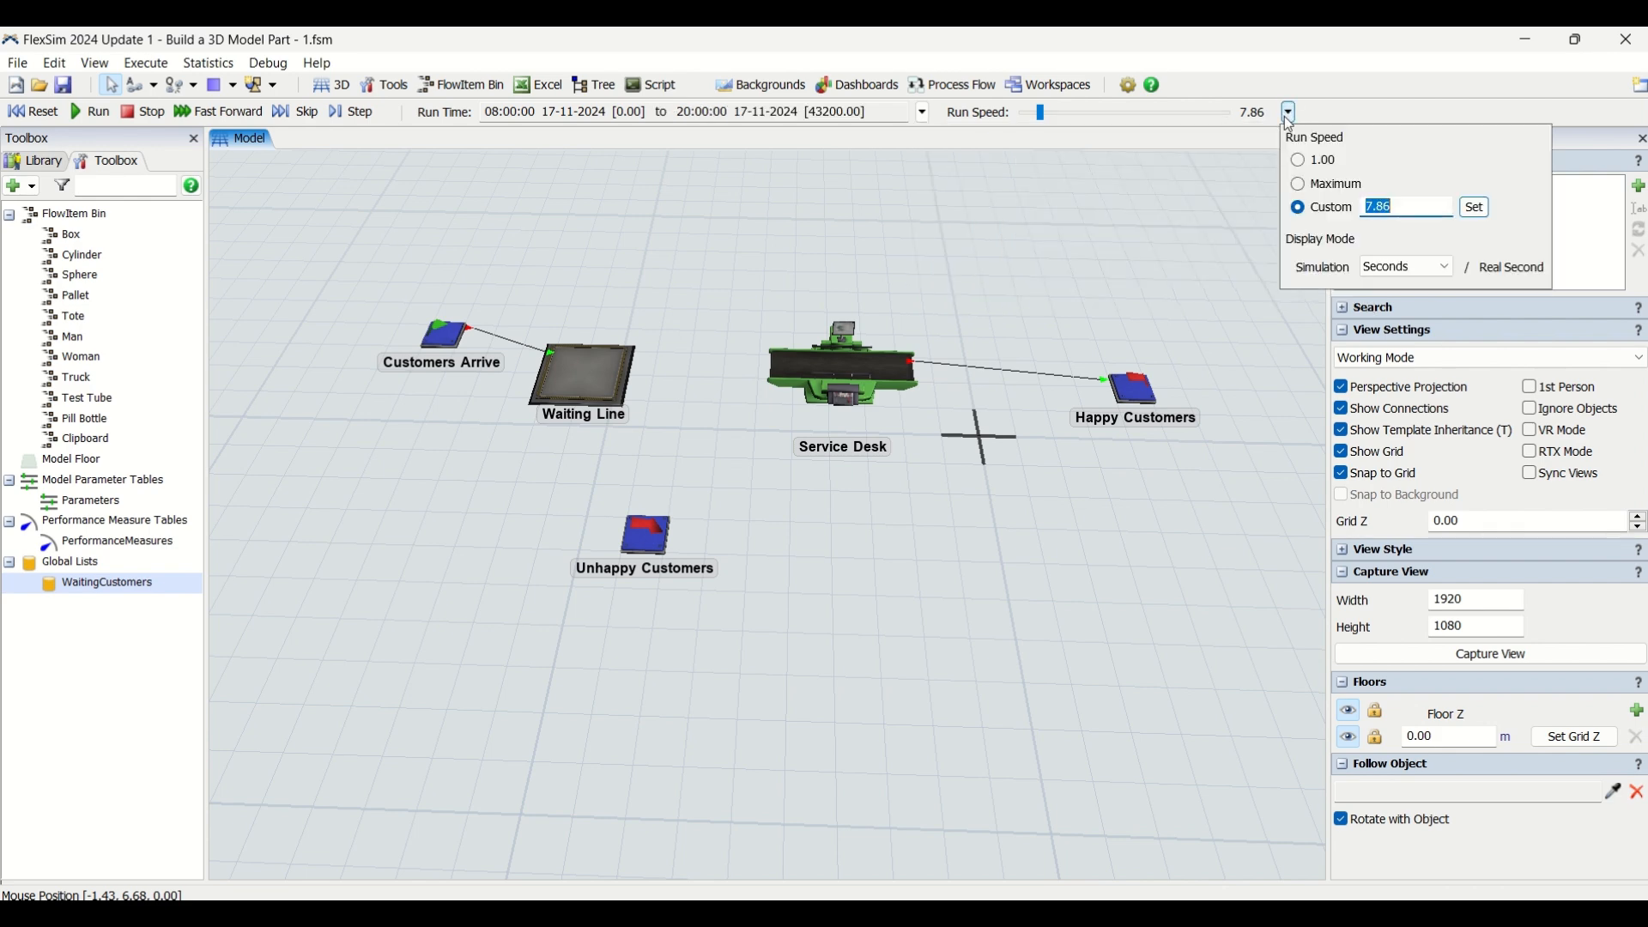
type("1000")
left_click(1475, 208)
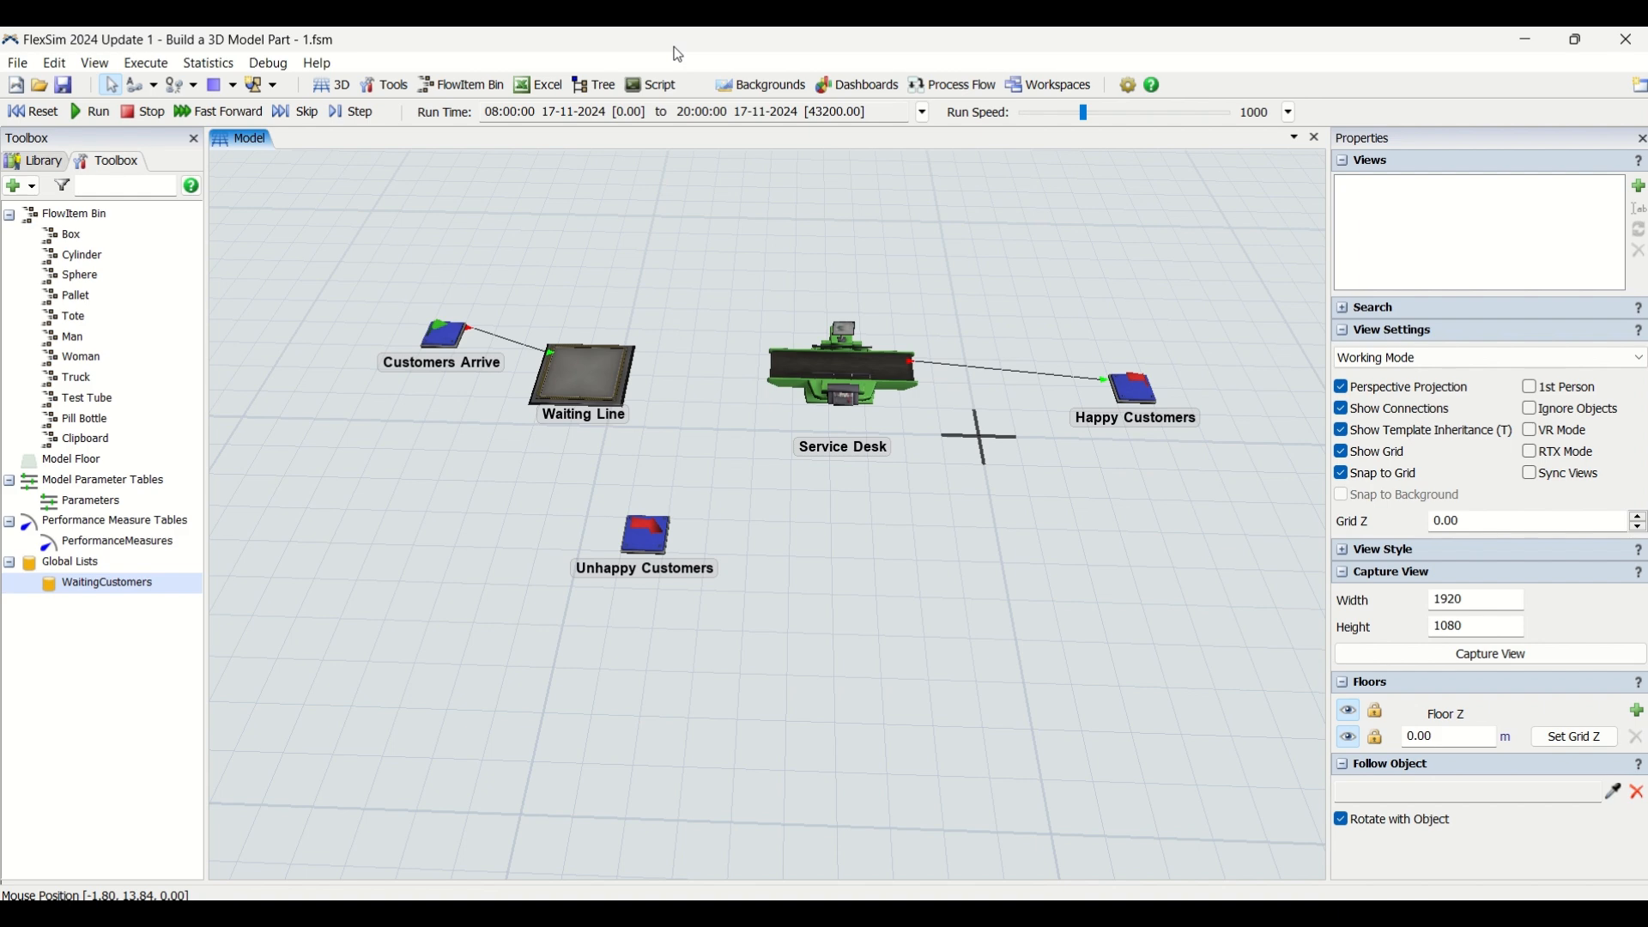
left_click(41, 112)
left_click(92, 114)
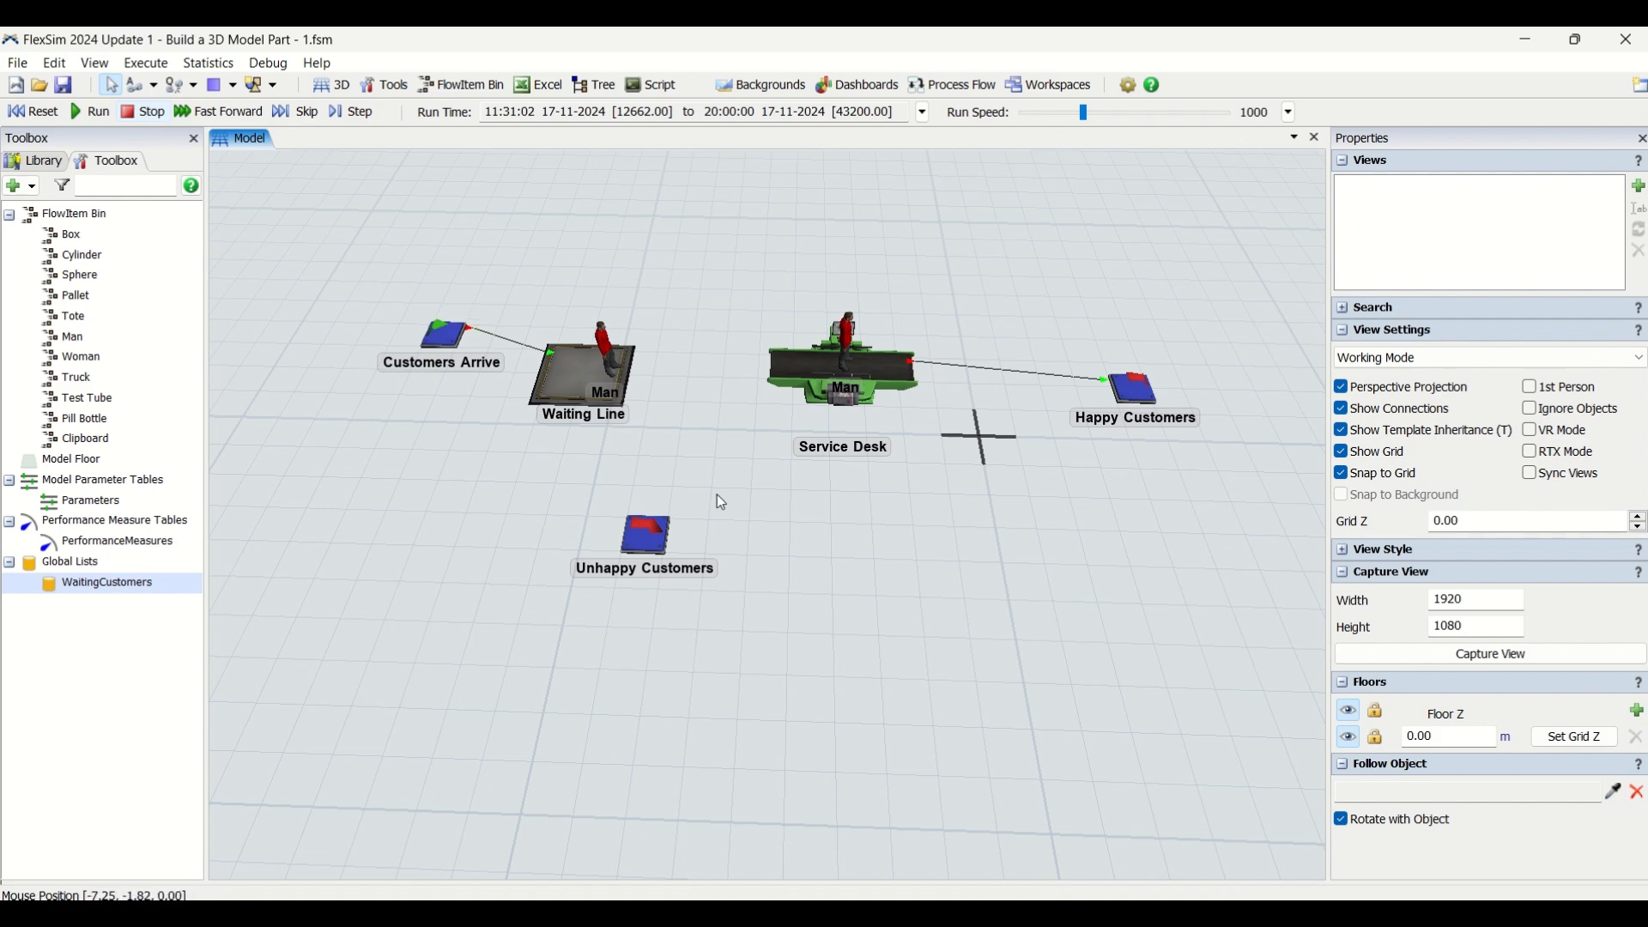
Check the throughput input of the Unhappy Customers and Happy Customers sinks for the faster run
left_click(627, 533)
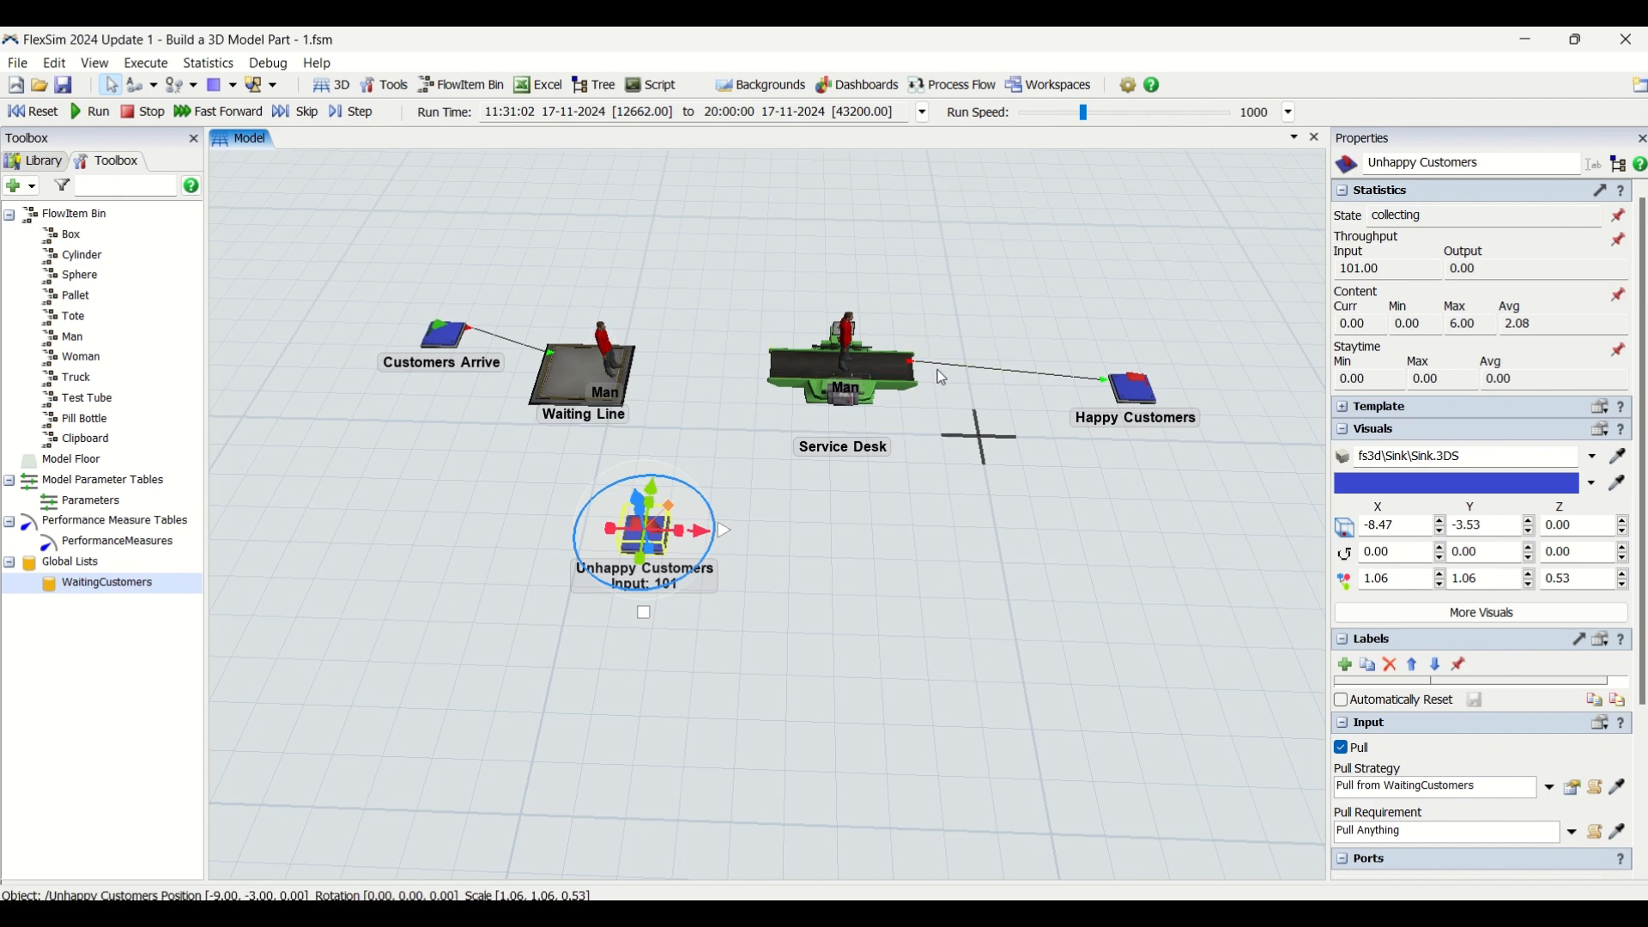
left_click(1153, 393)
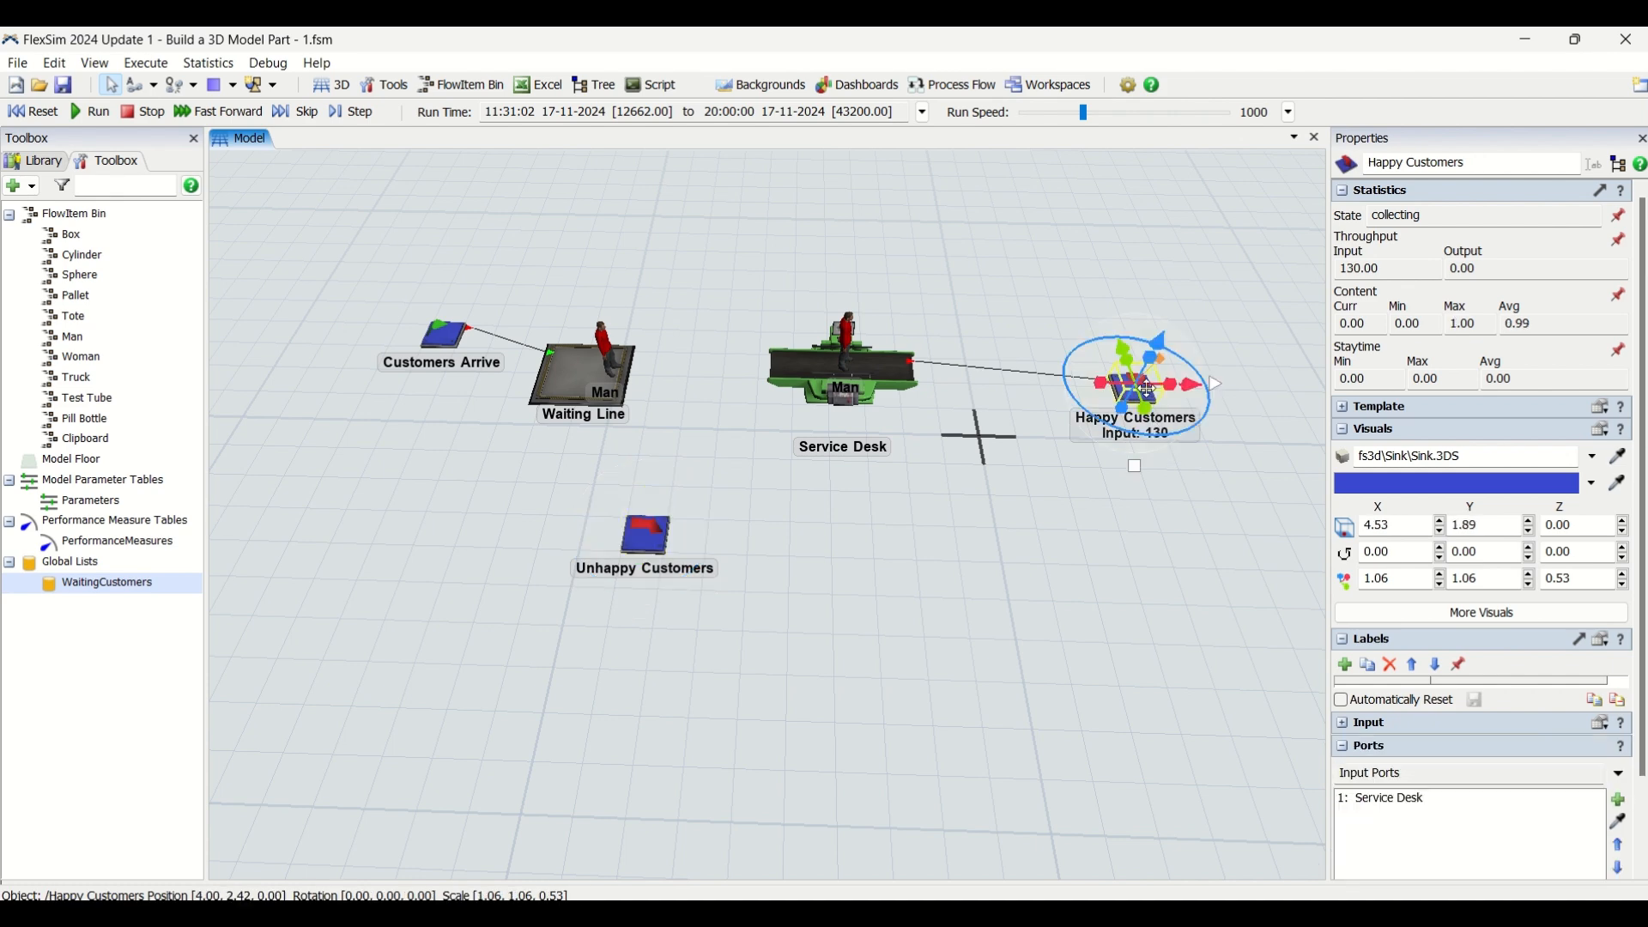
left_click(984, 348)
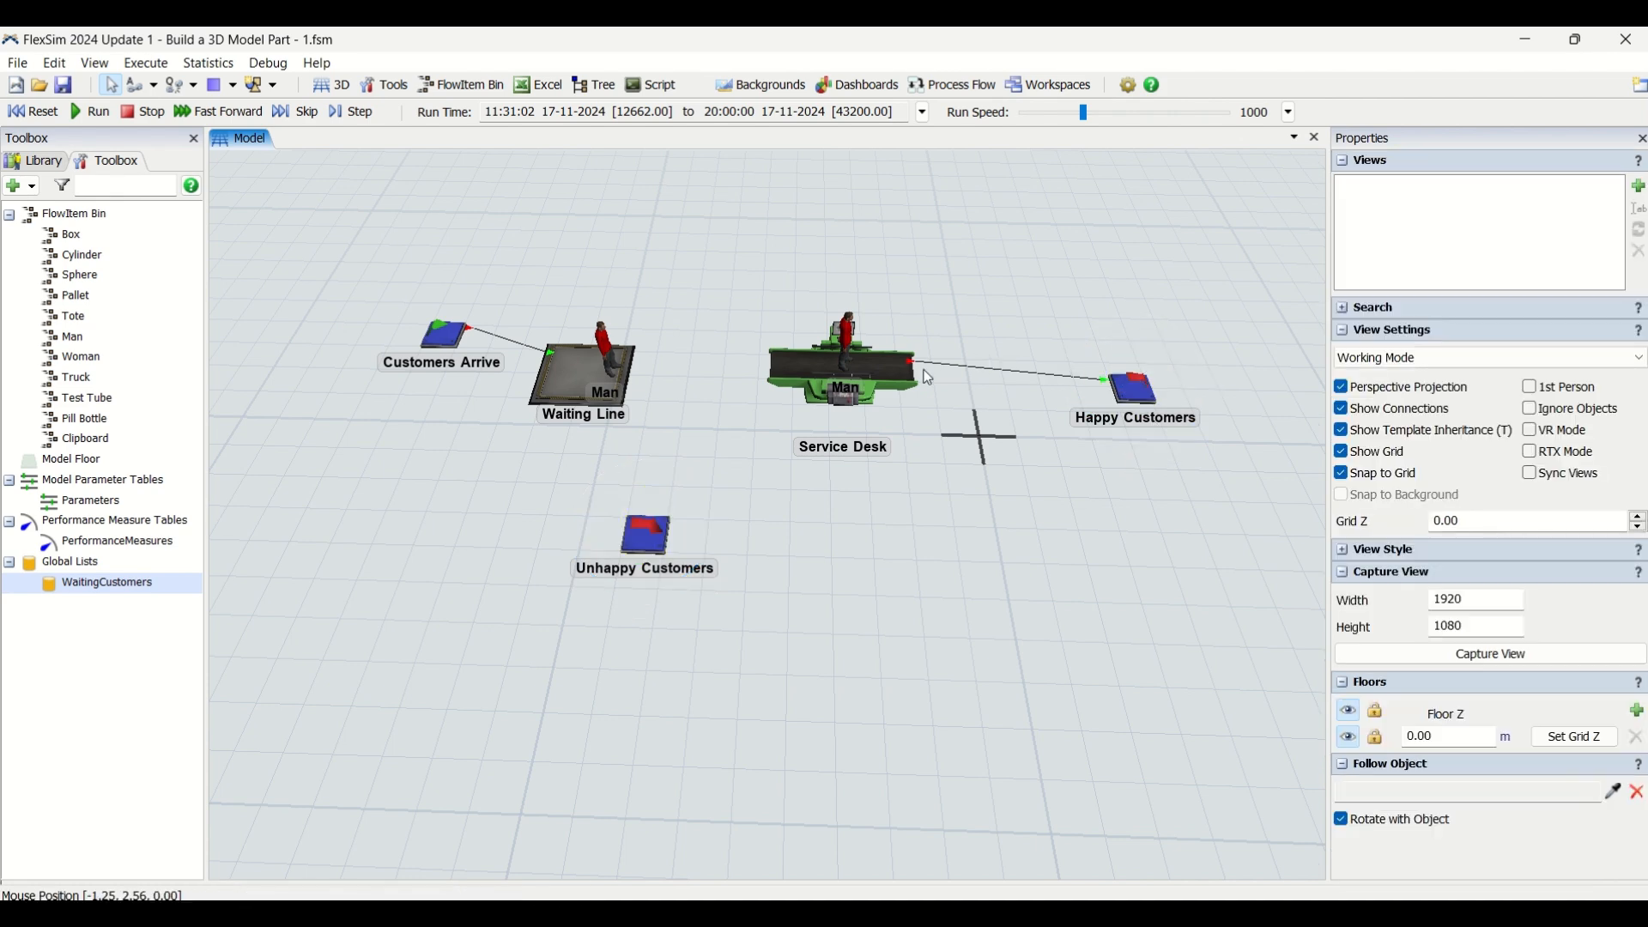
scroll(929, 378, "down", 3)
scroll(901, 562, "up", 5)
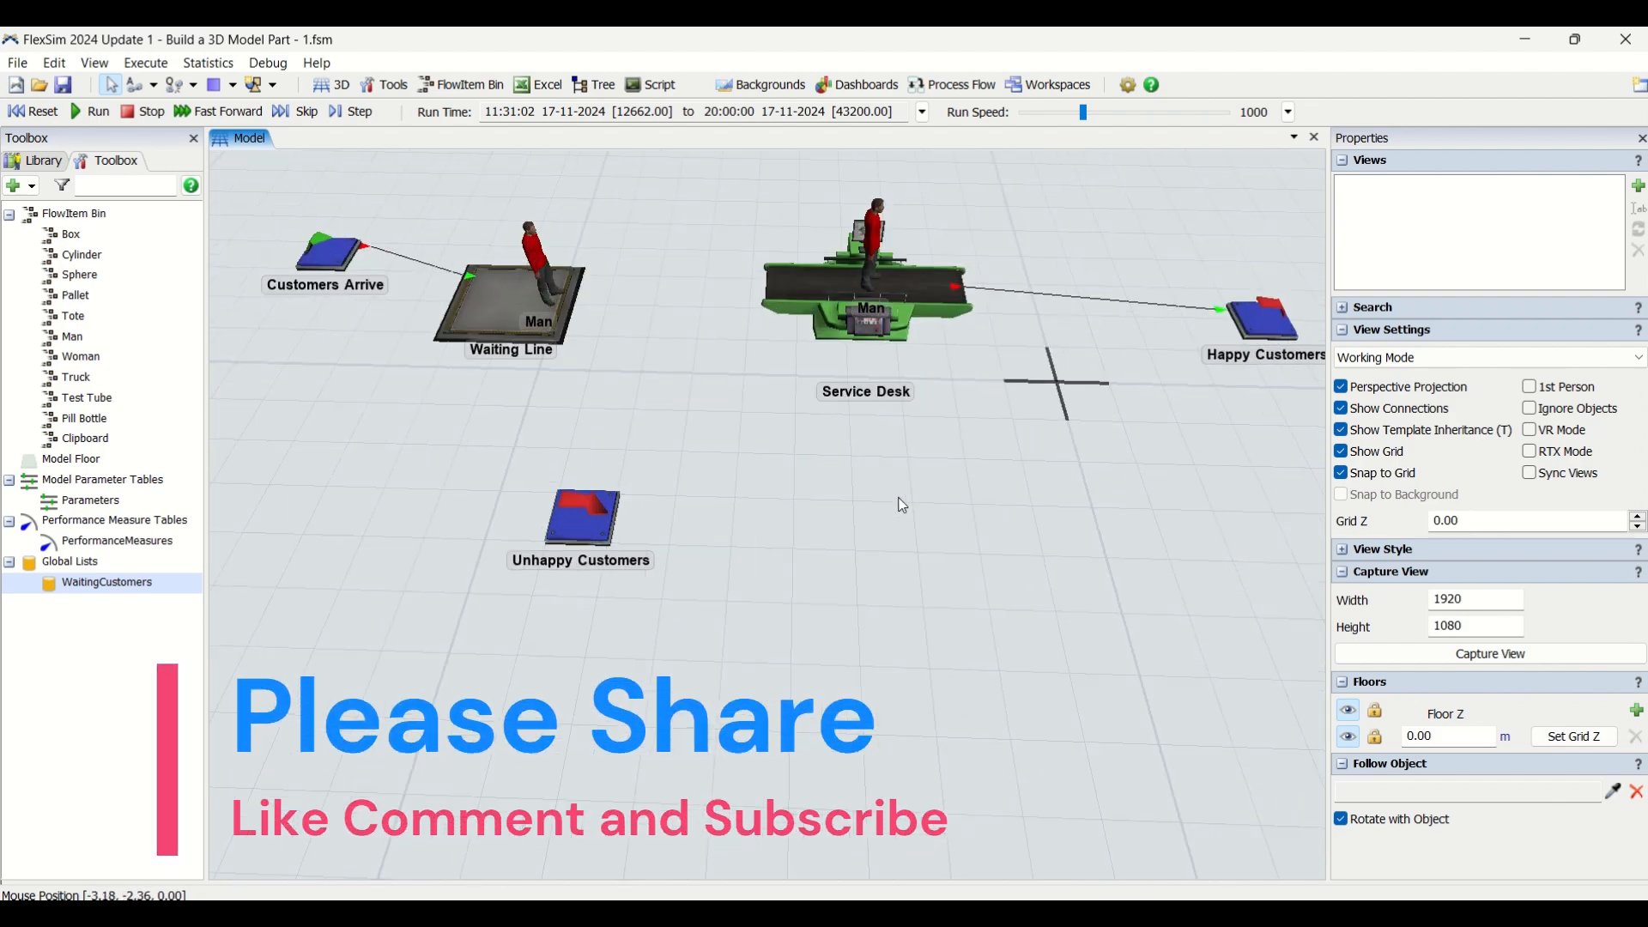
left_click_drag(896, 556, 887, 759)
scroll(887, 759, "down", 1)
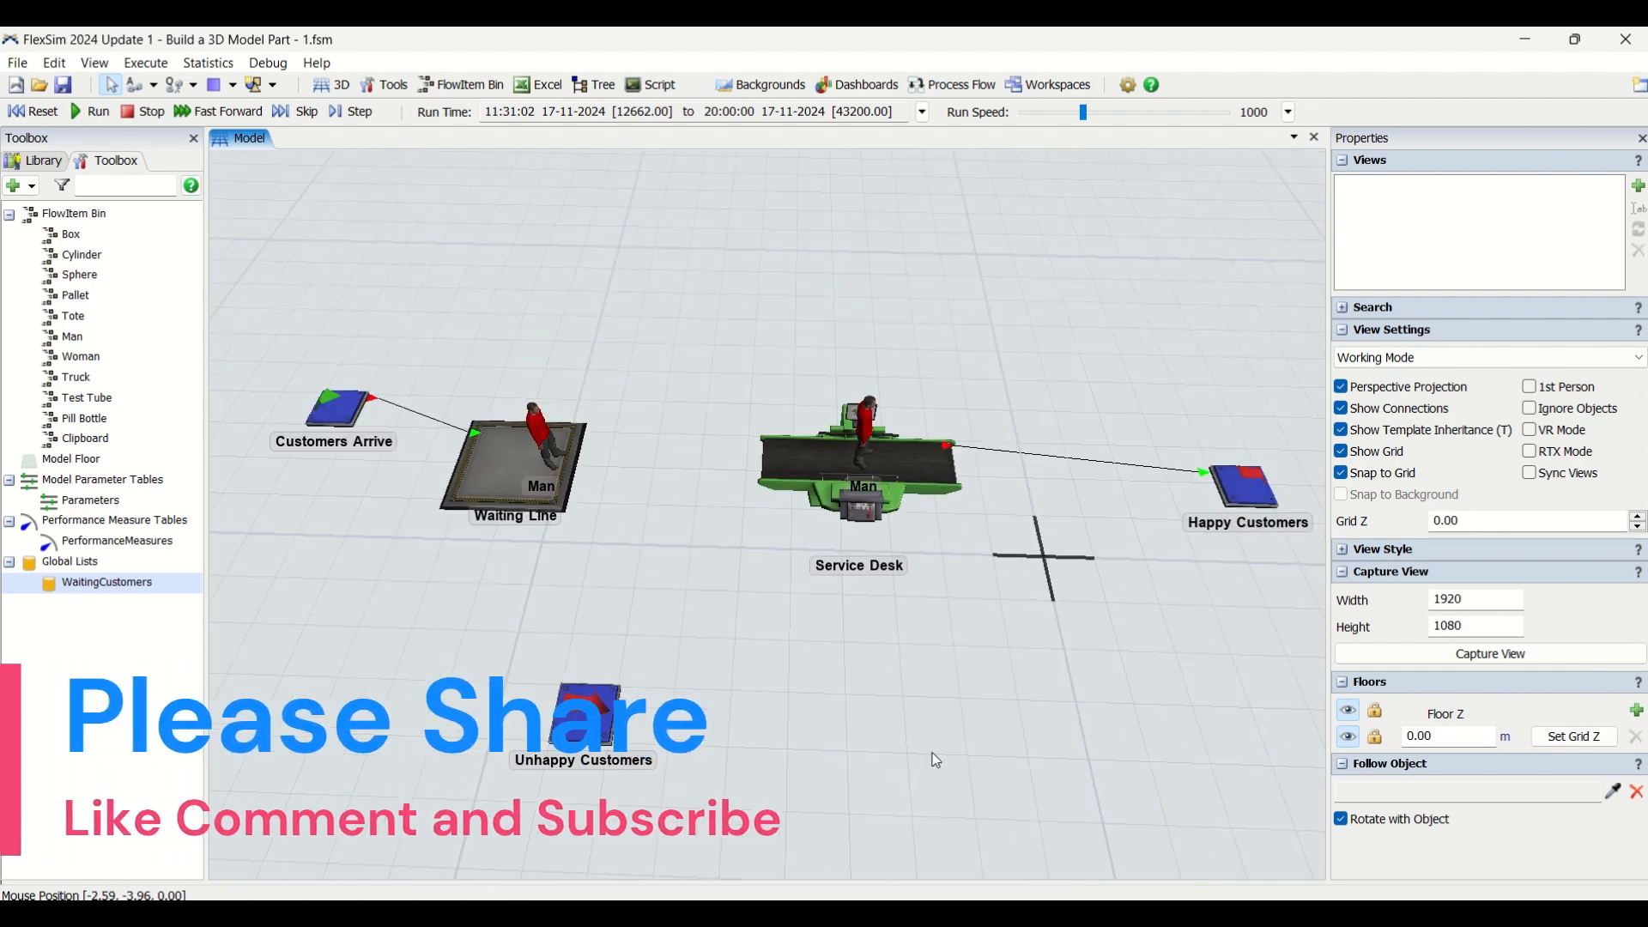
right_click_drag(932, 754, 1012, 722)
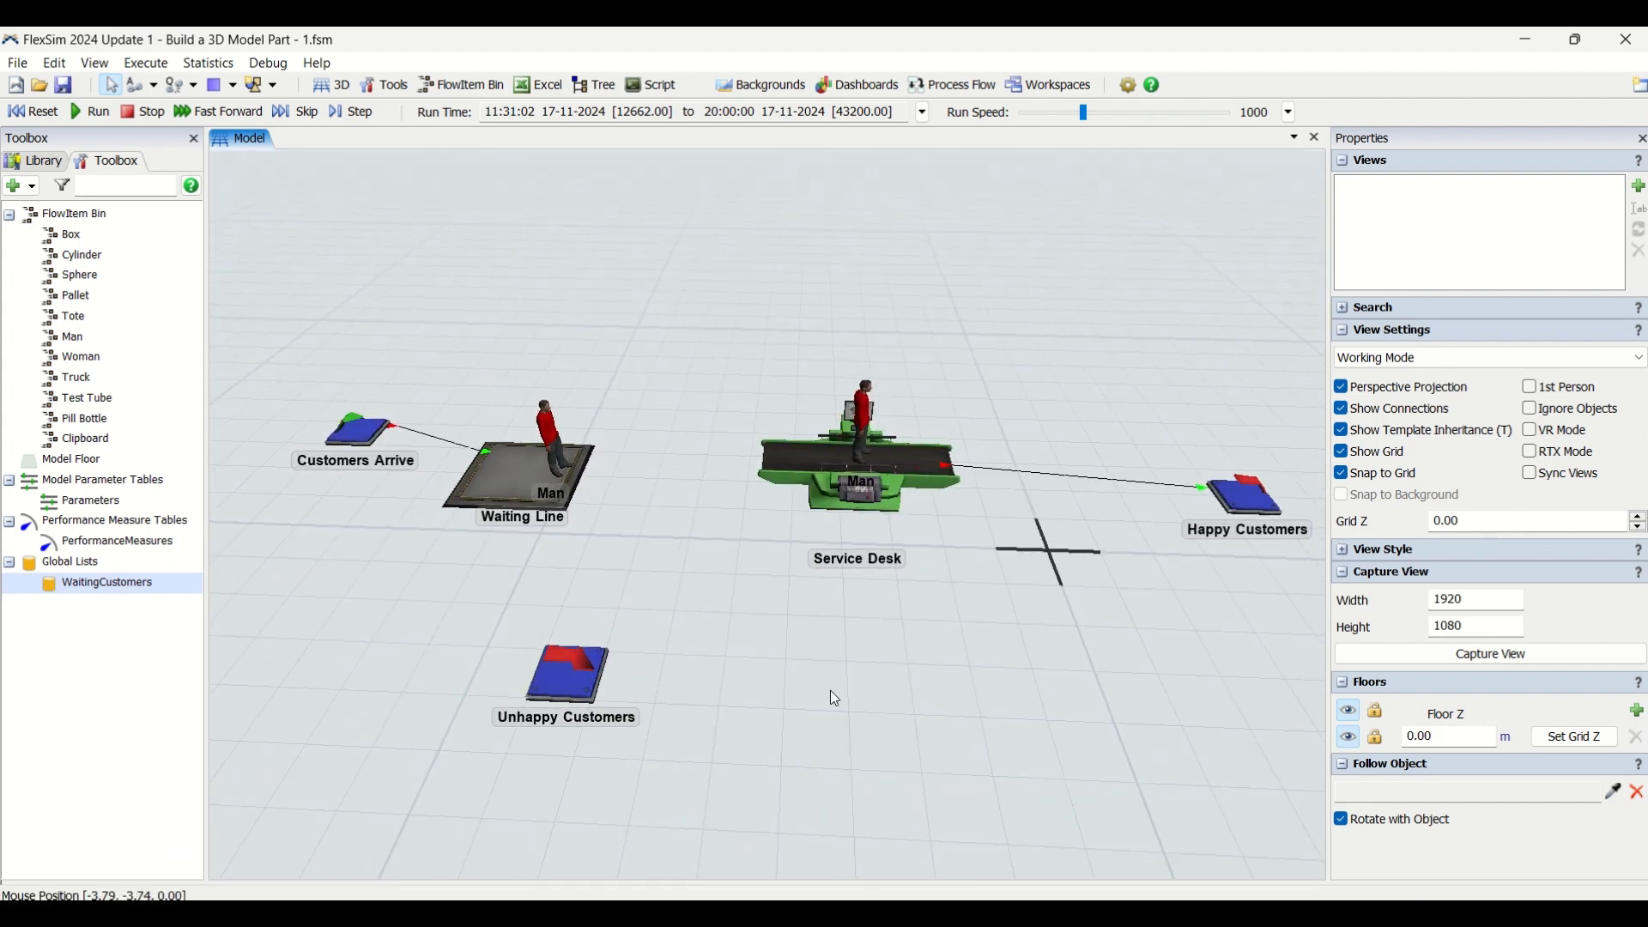
scroll(830, 690, "down", 1)
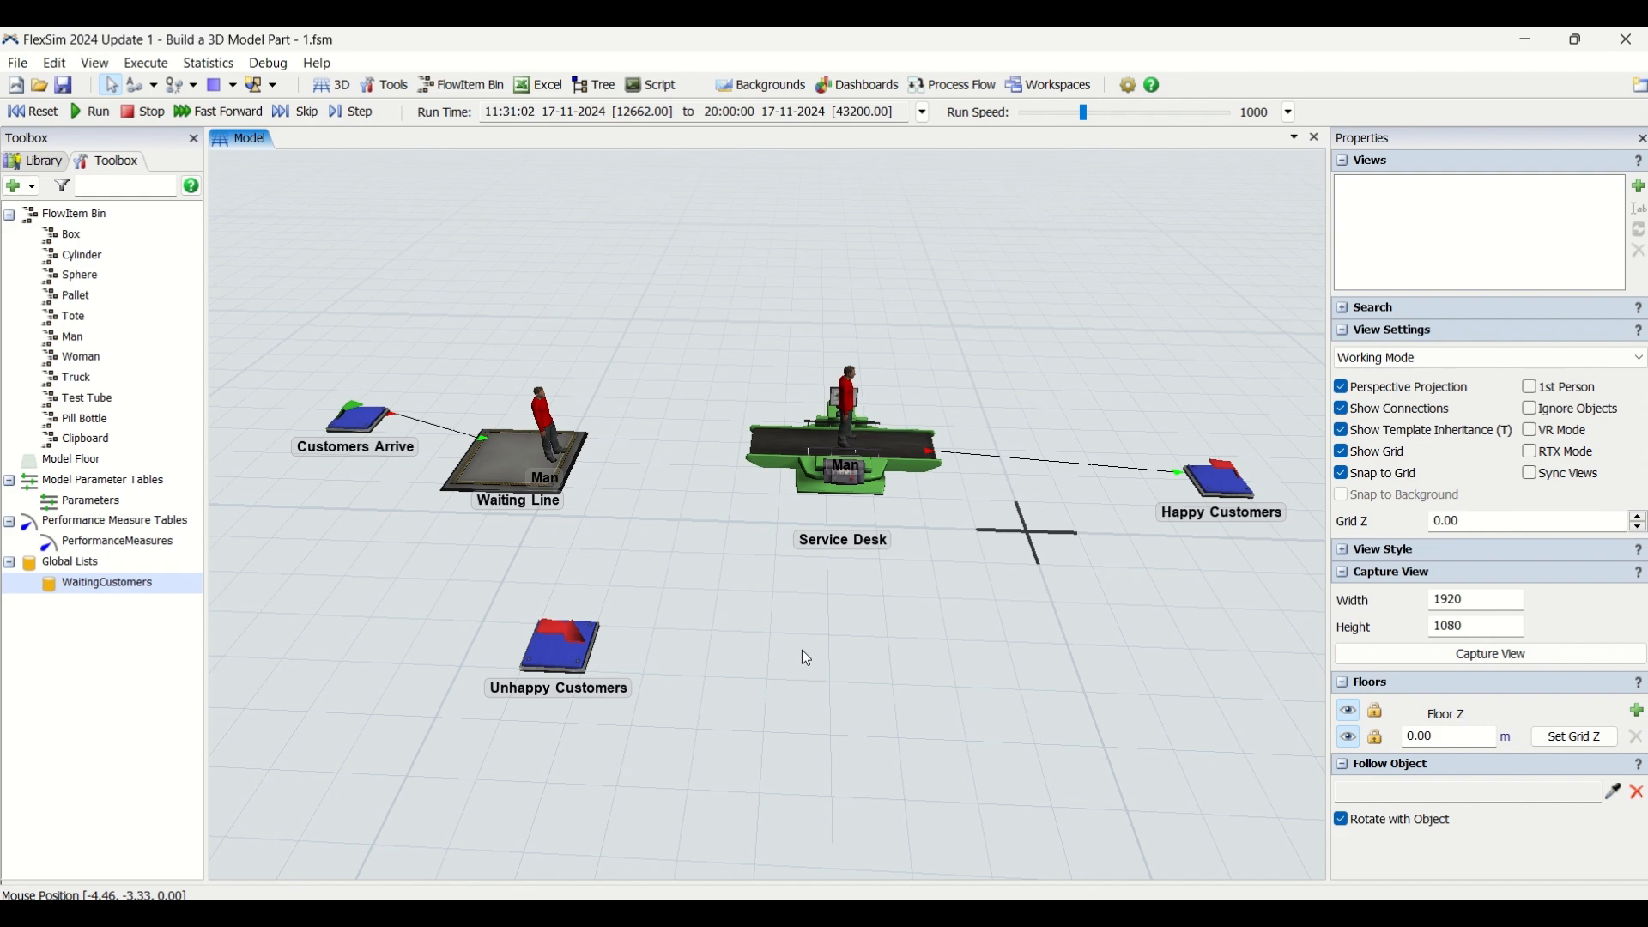
left_click_drag(727, 582, 773, 582)
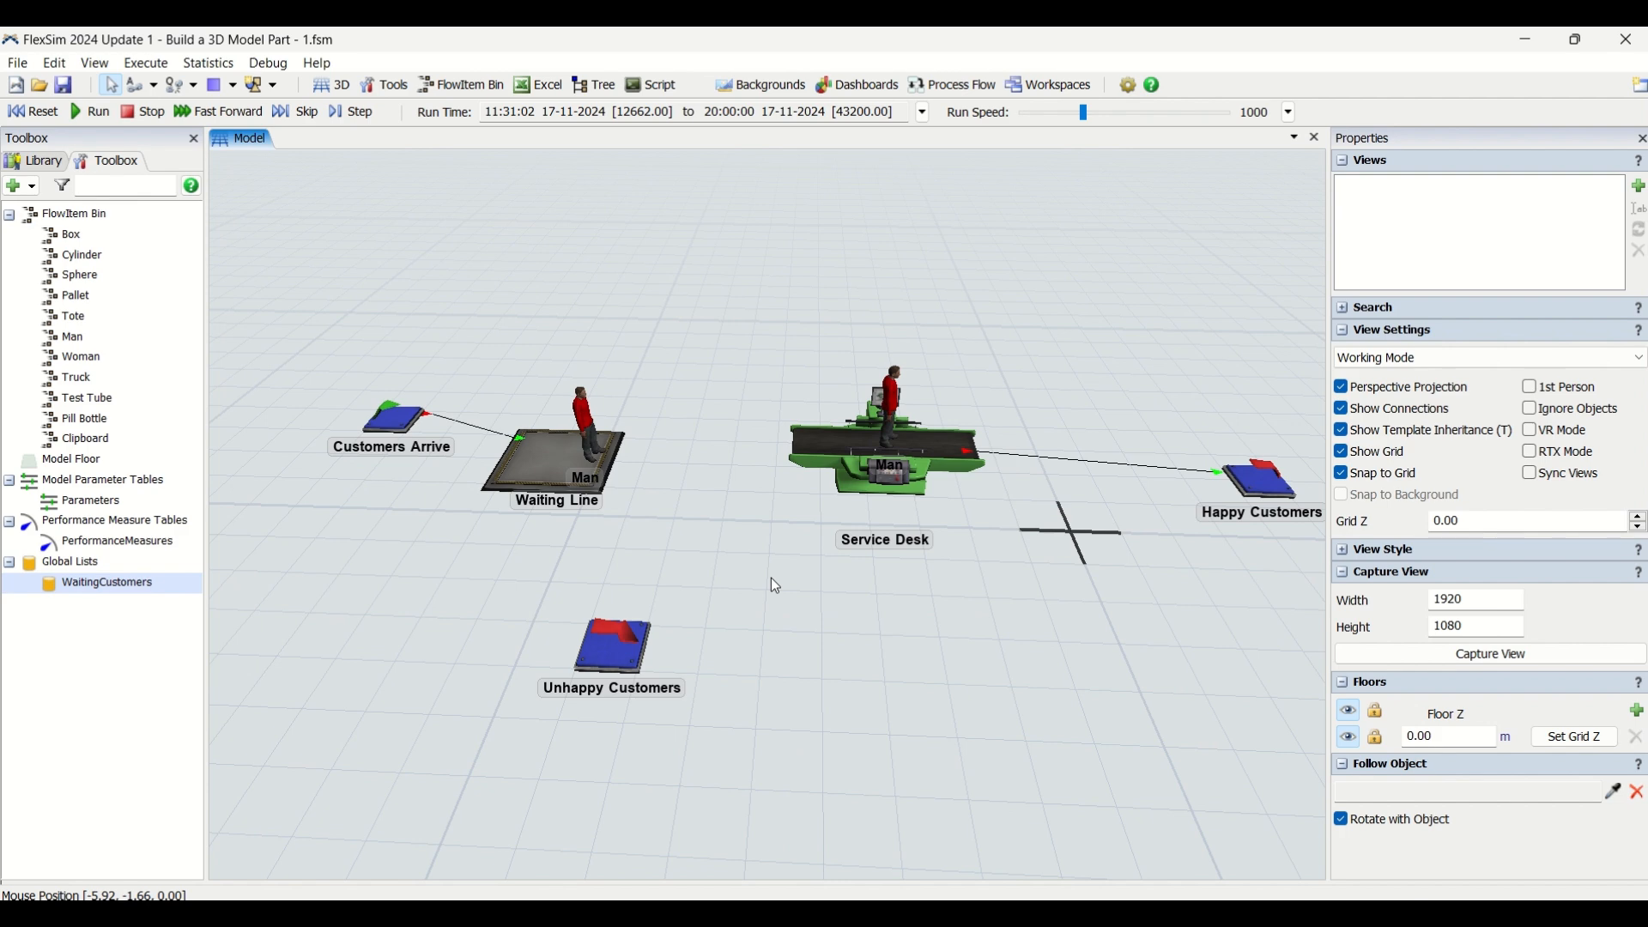
mouse_move(712, 417)
right_mouse_down()
mouse_move(730, 429)
mouse_move(712, 417)
right_mouse_up()
right_click(713, 416)
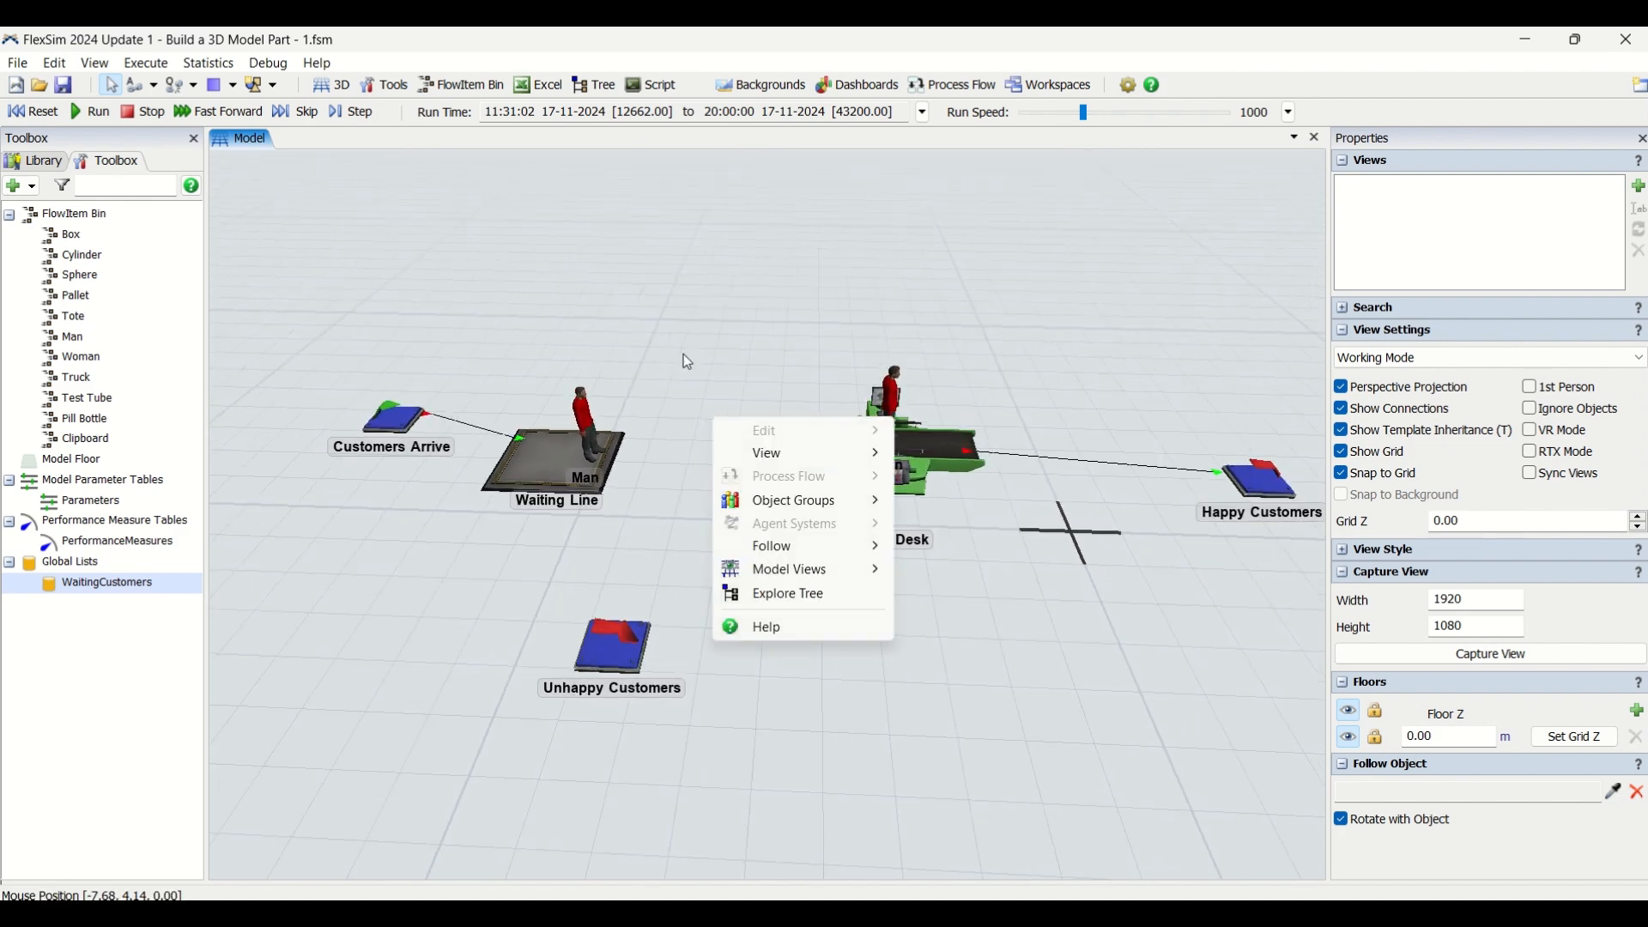
left_click(643, 282)
left_click(33, 161)
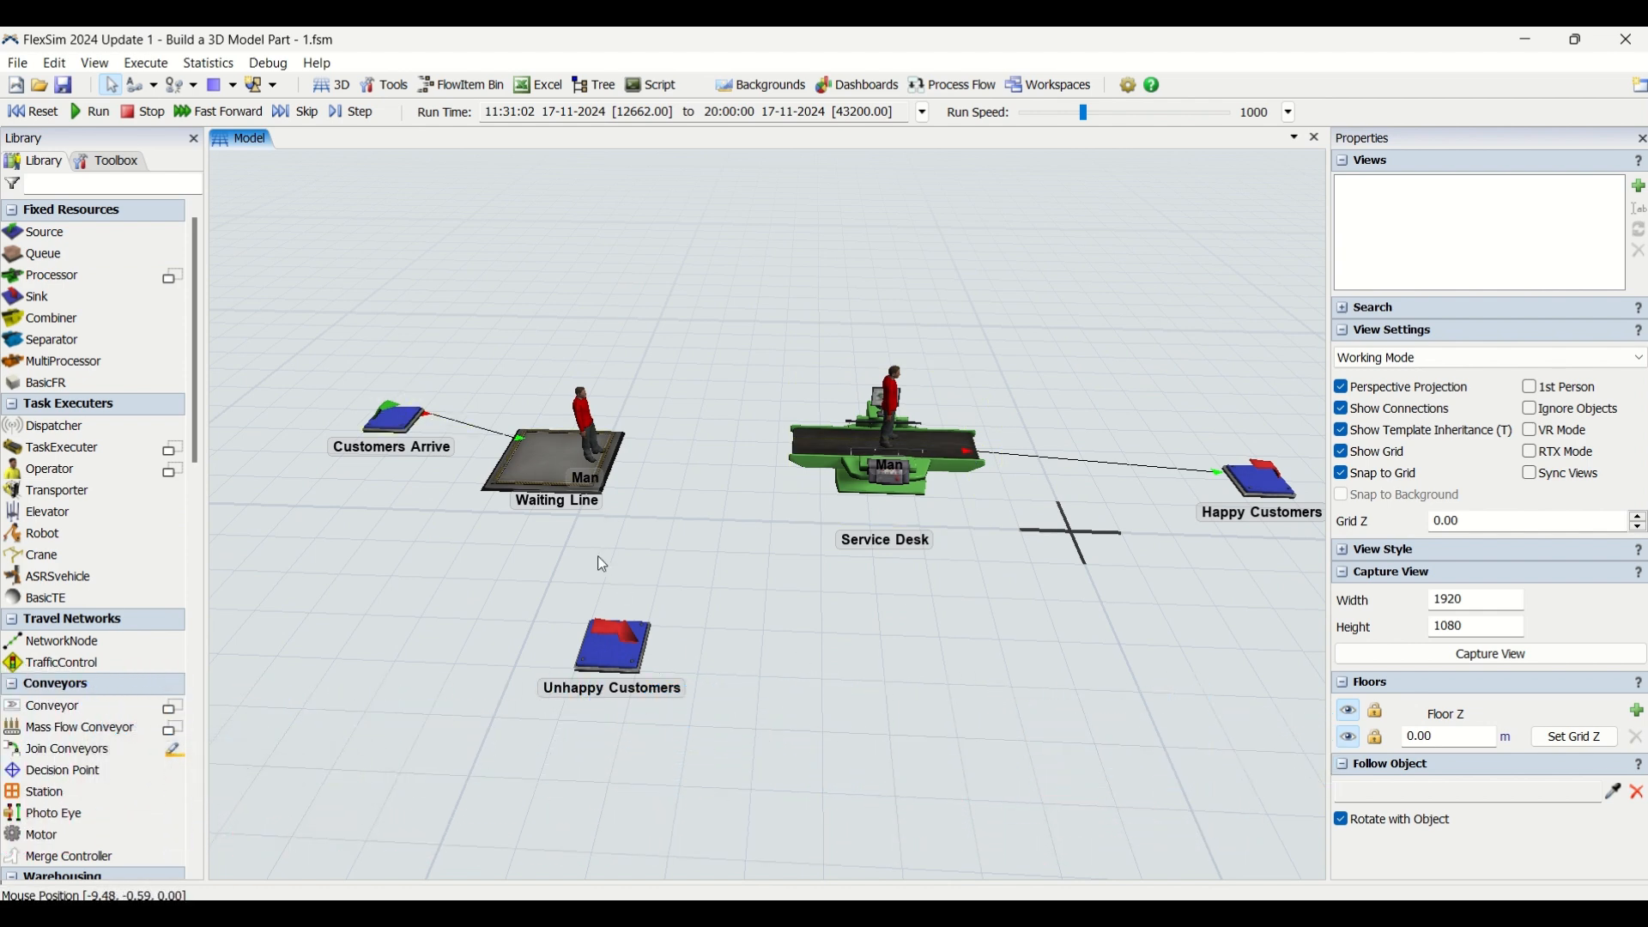
left_click(116, 162)
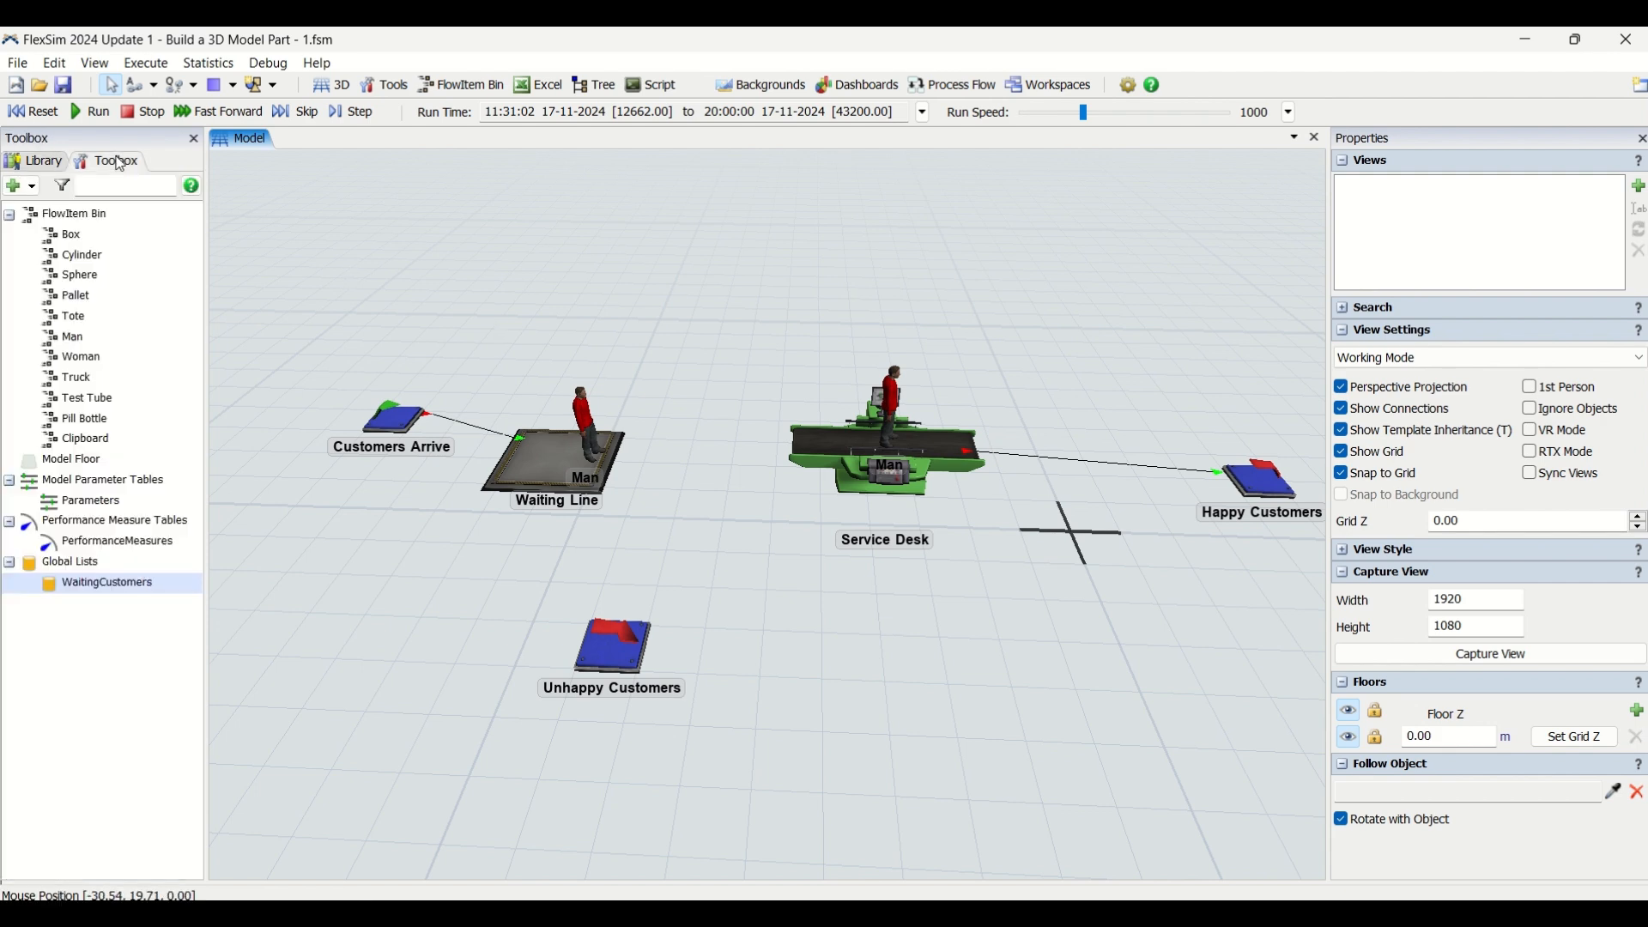
left_click(49, 163)
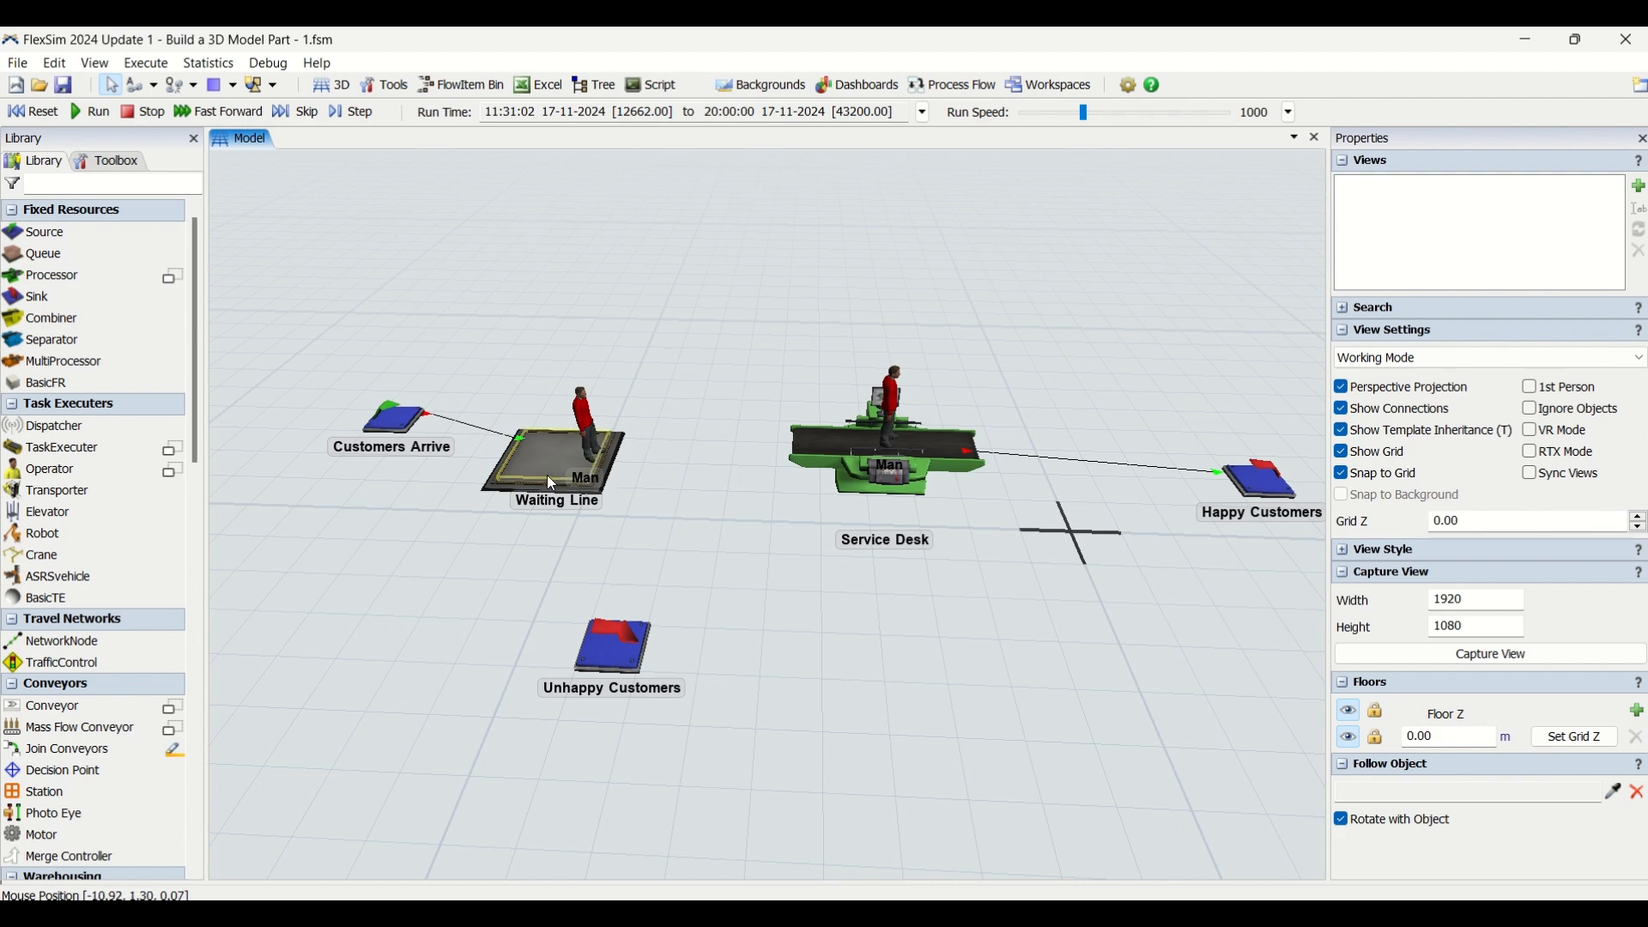
Review the Customers Arrive source's properties, including its inter-arrival time, output and port settings
left_click(405, 429)
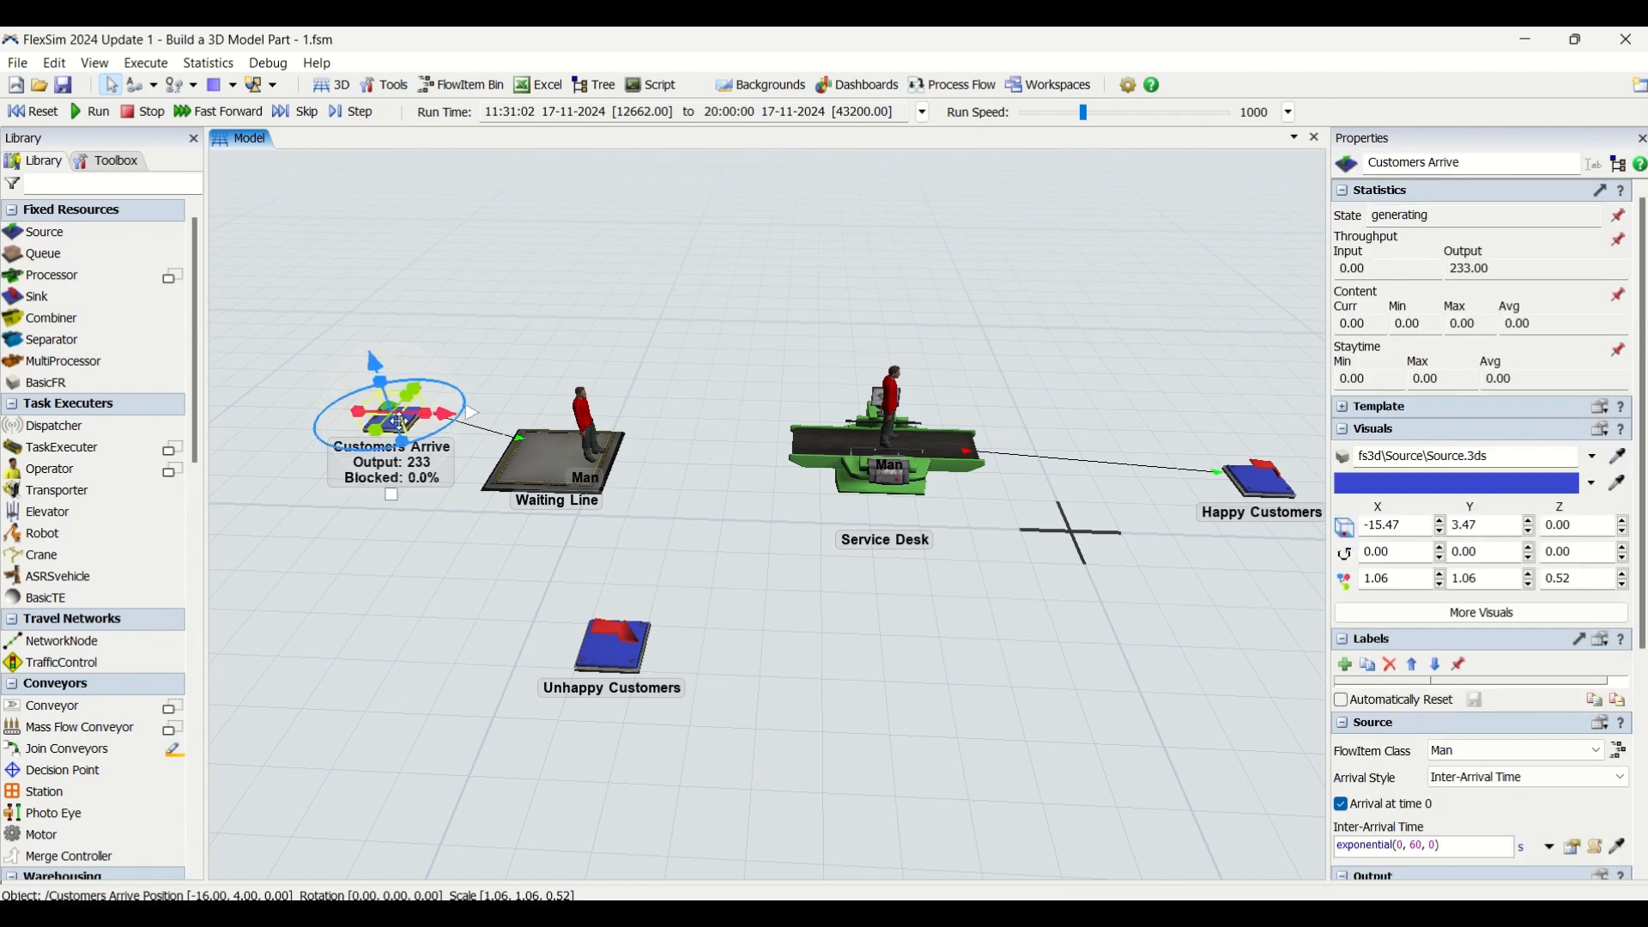
left_click_drag(1643, 639, 1644, 855)
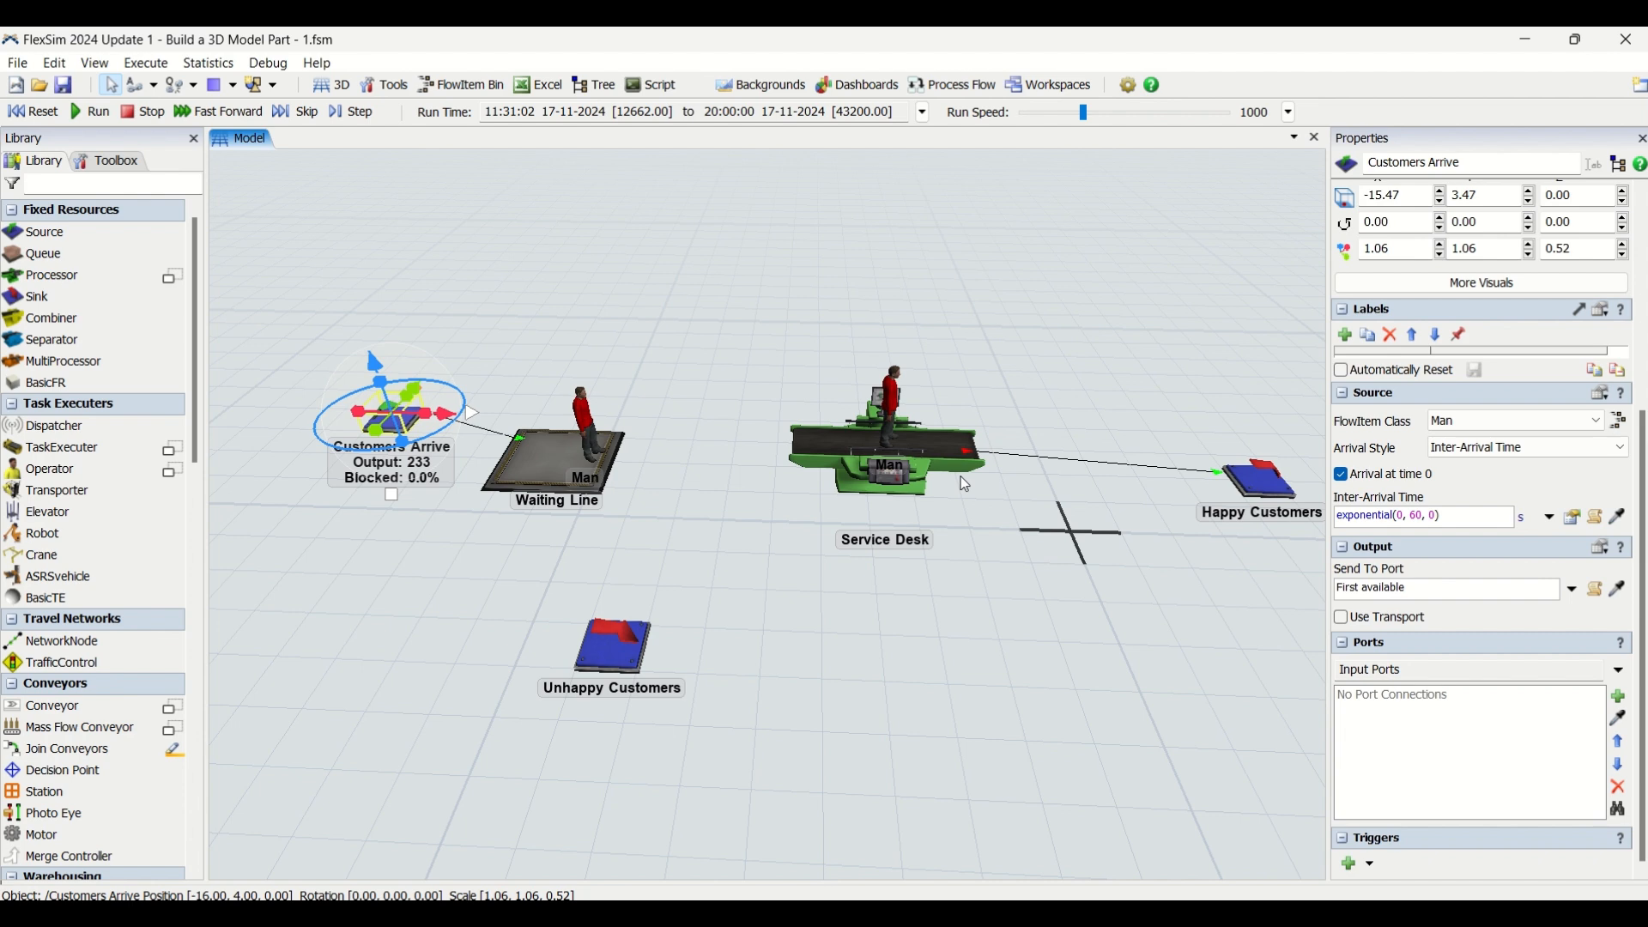
left_click(605, 325)
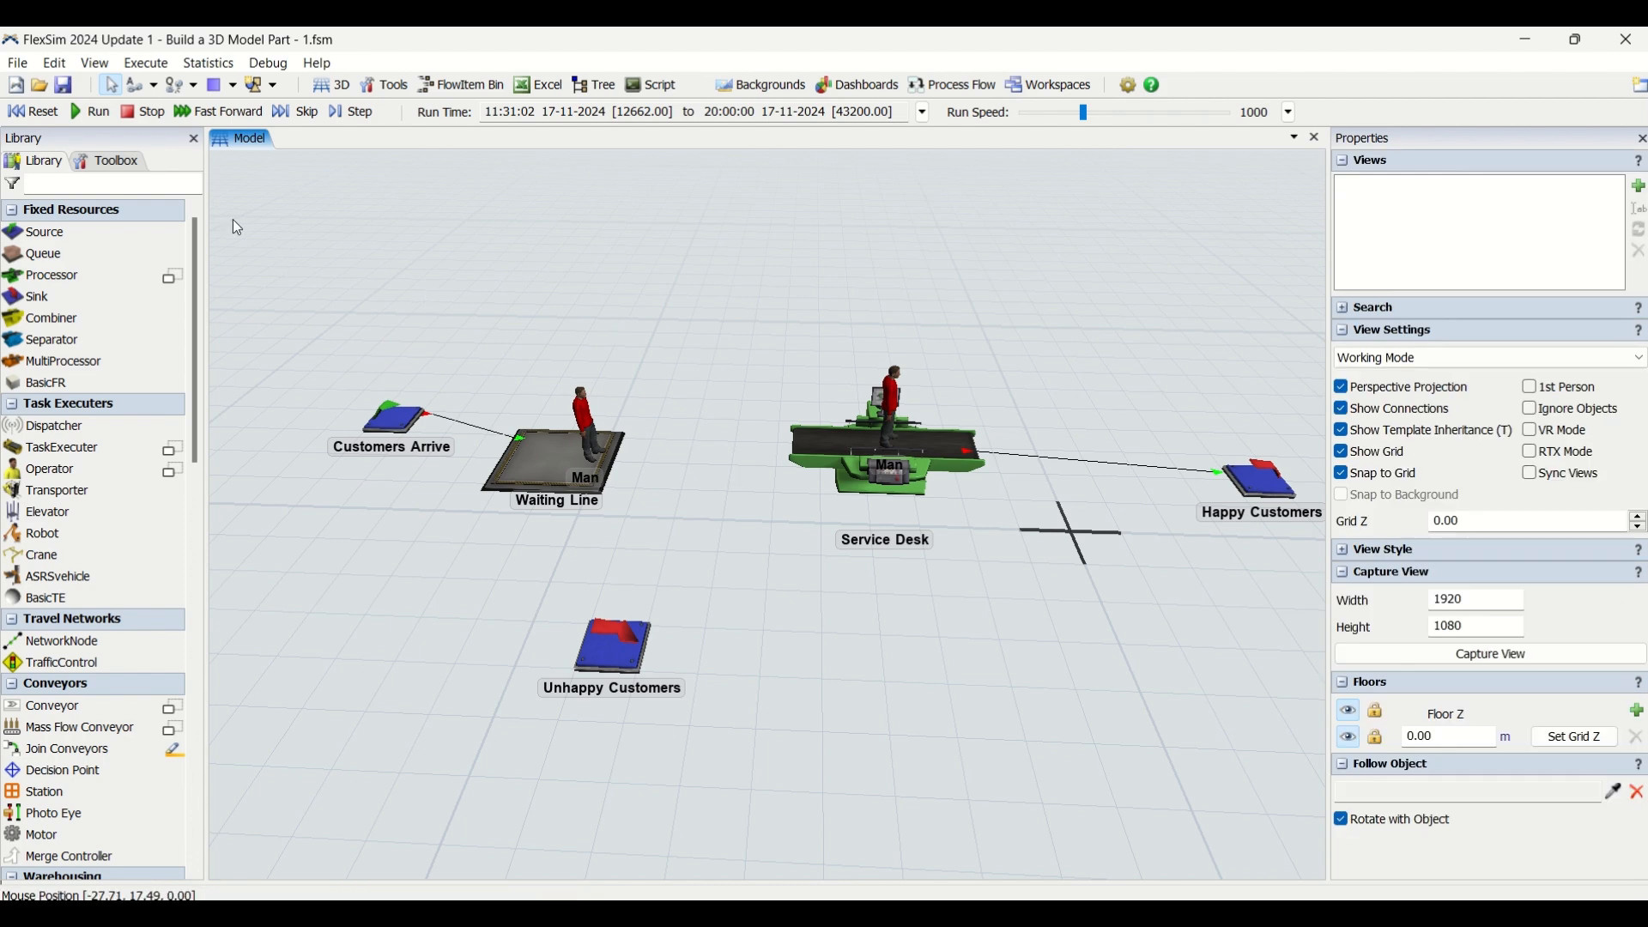
left_click(129, 162)
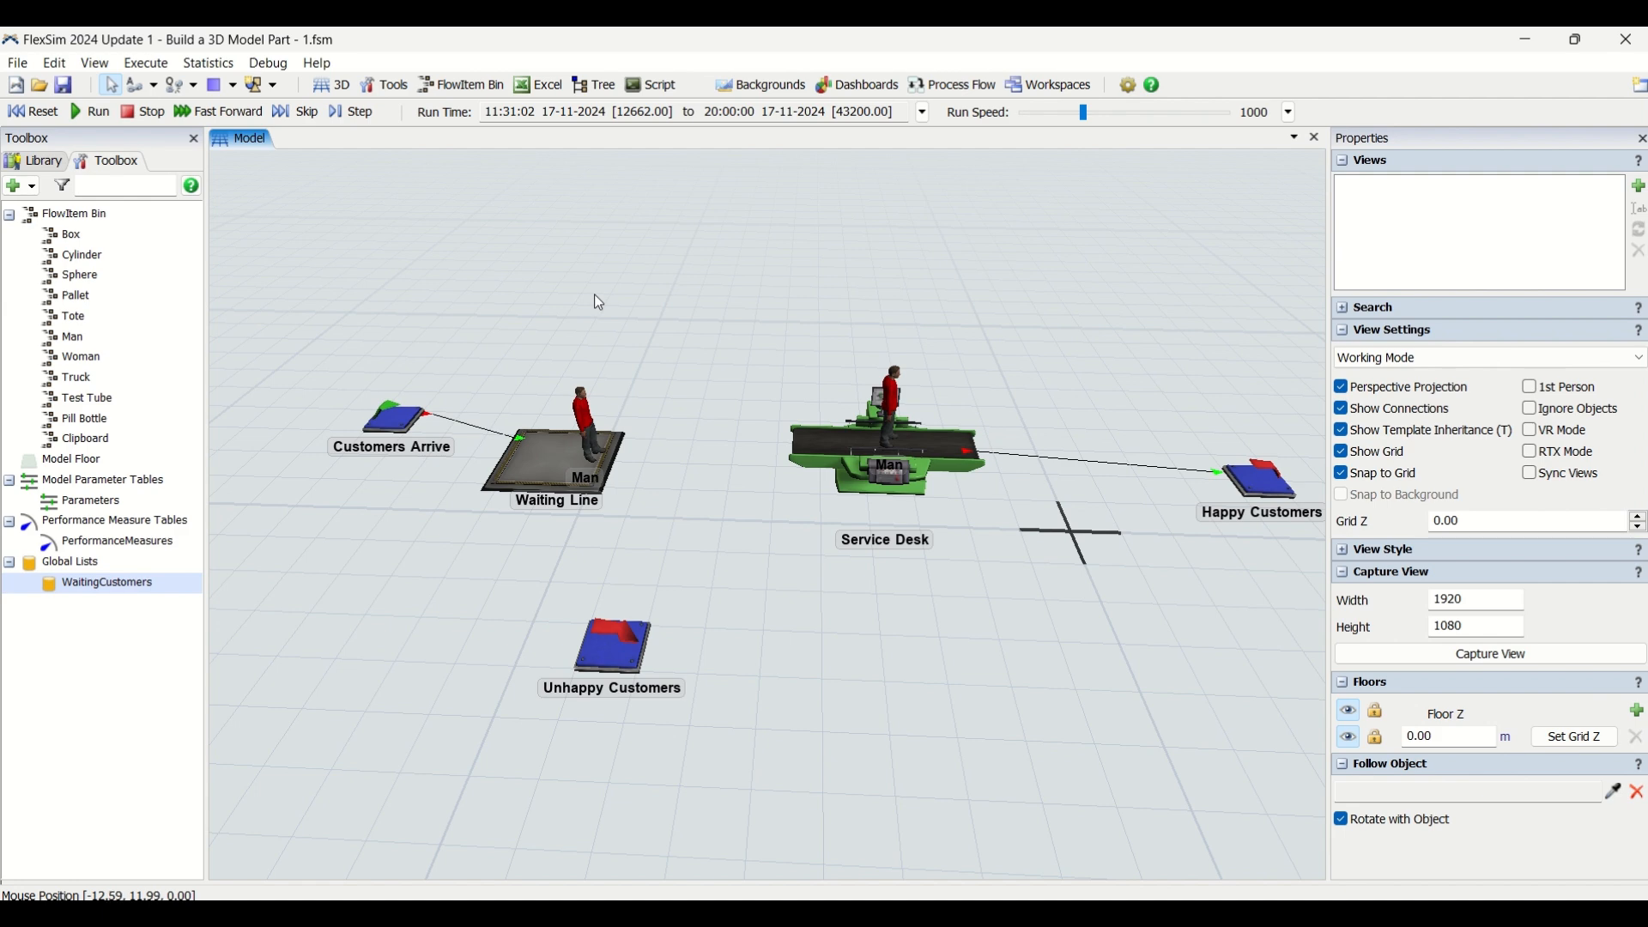
right_click_drag(596, 302, 639, 303)
scroll(639, 302, "down", 5)
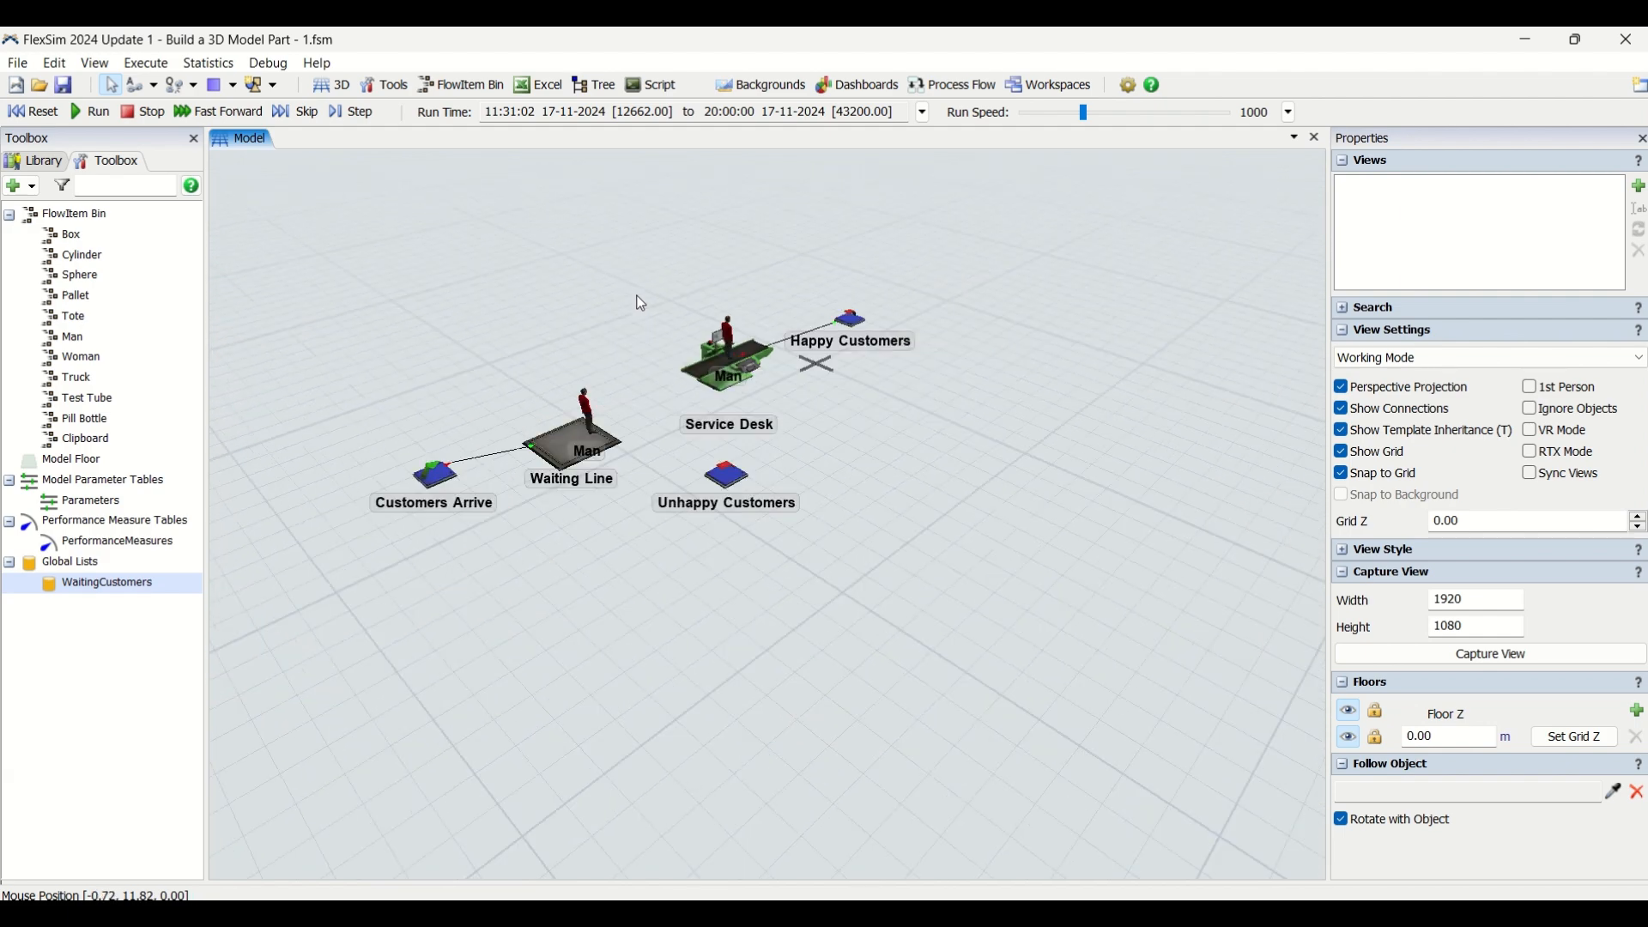
right_click_drag(725, 476, 716, 470)
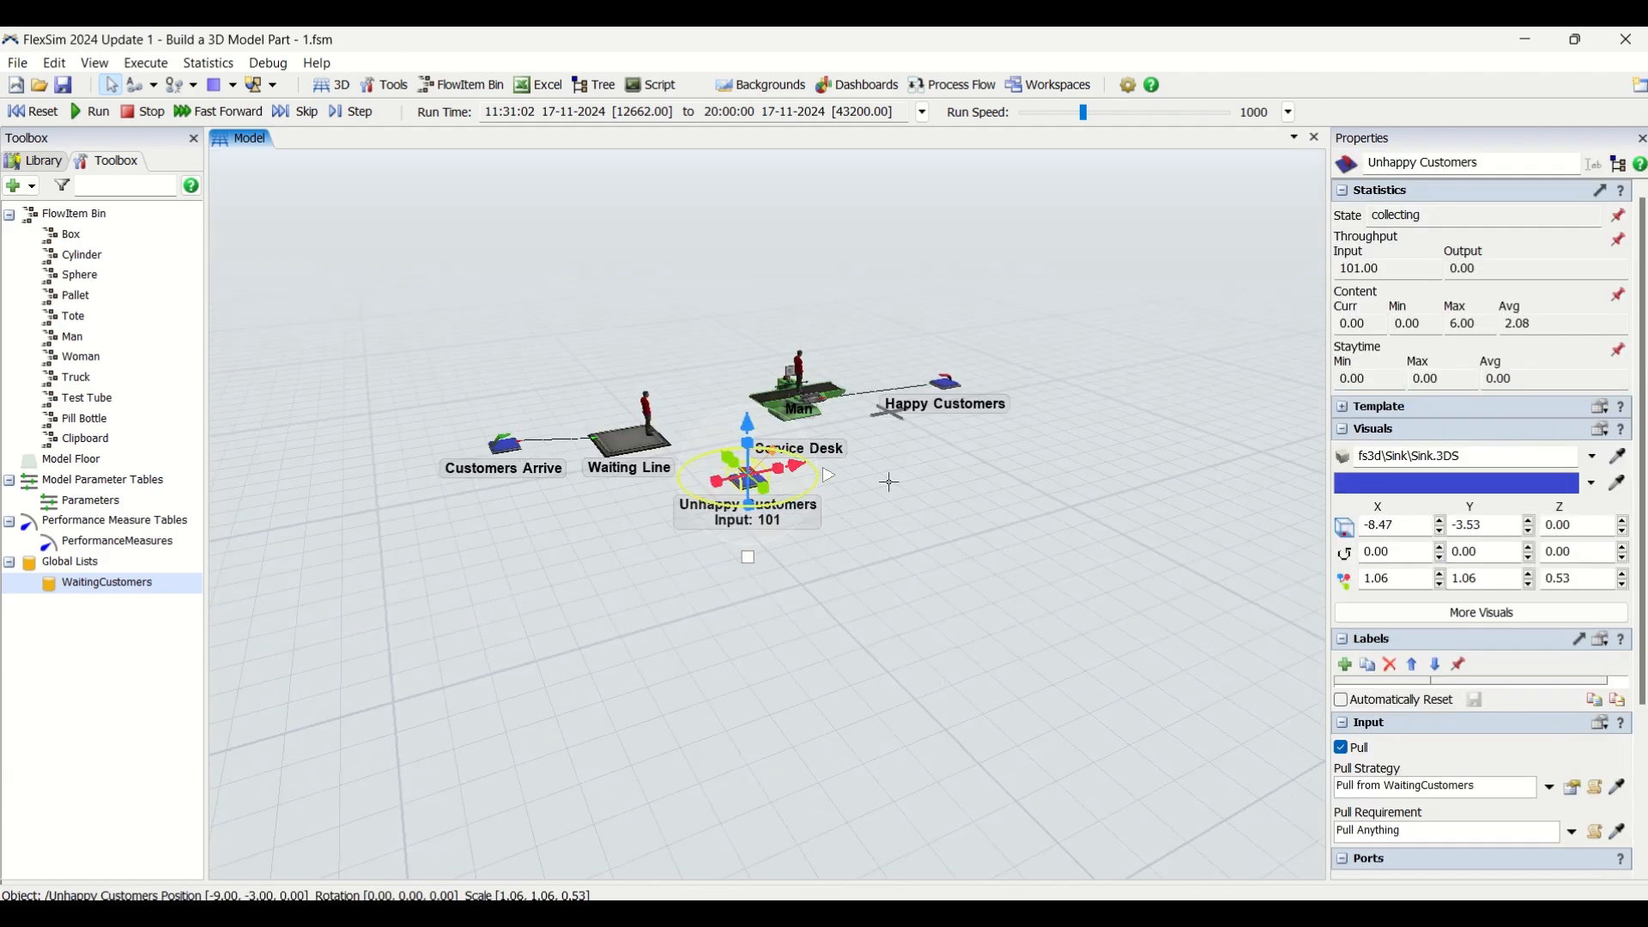
left_click(928, 488)
scroll(920, 515, "up", 3)
mouse_move(915, 508)
right_mouse_down()
mouse_move(891, 534)
mouse_move(891, 504)
right_mouse_up()
right_click_drag(790, 429, 817, 673)
scroll(817, 673, "down", 4)
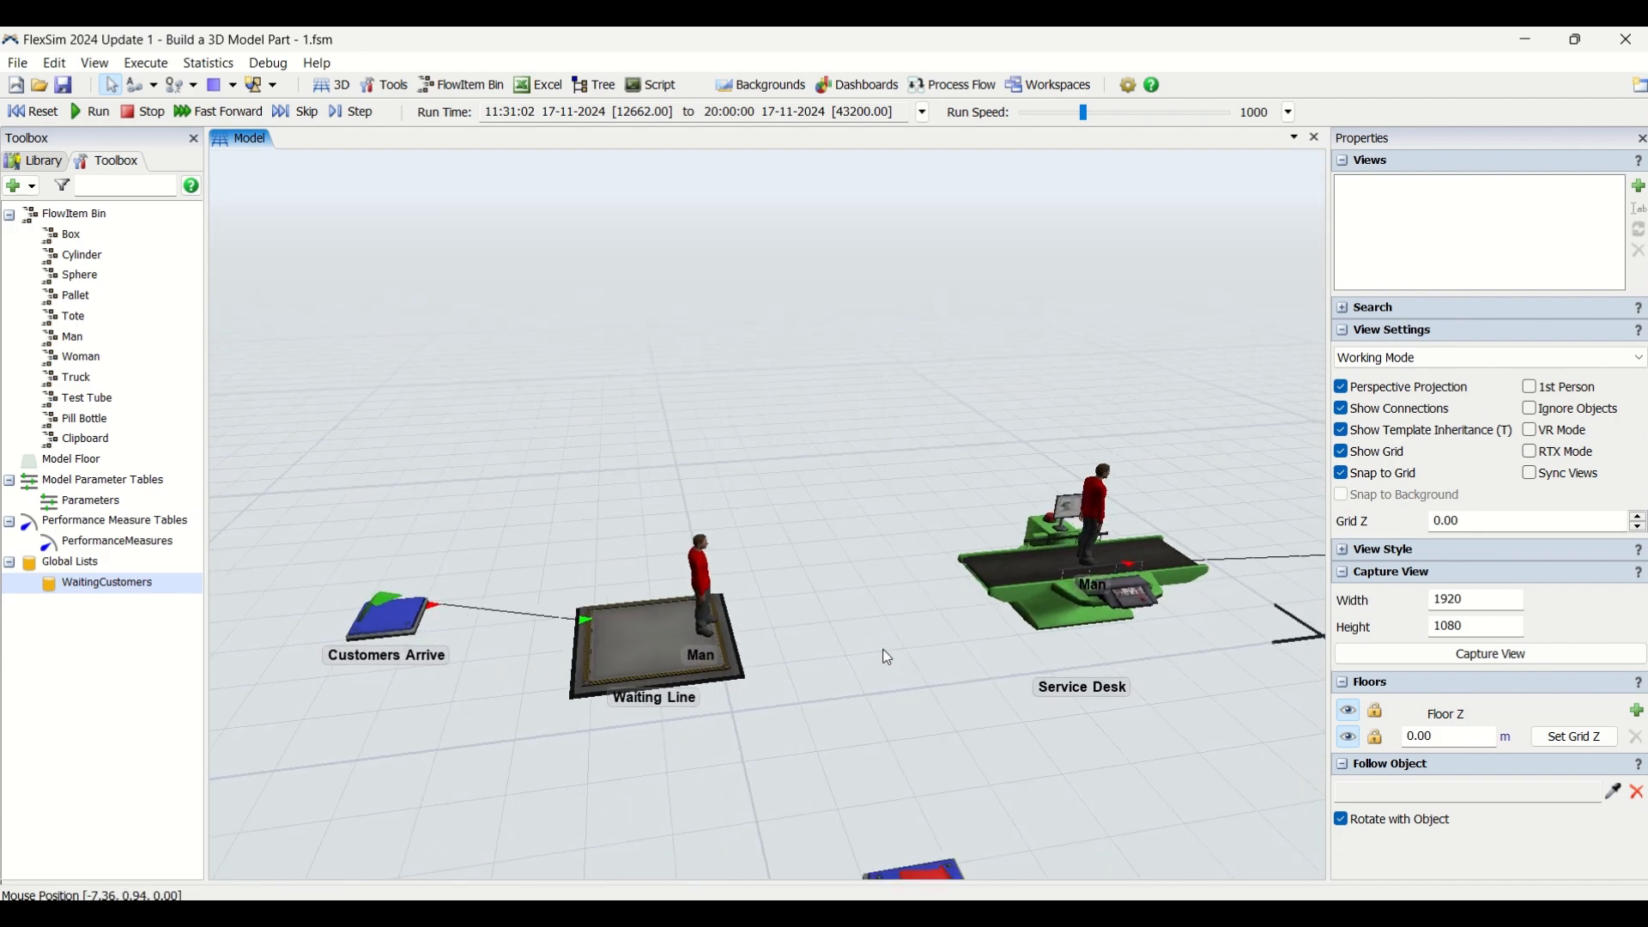
scroll(780, 575, "down", 1)
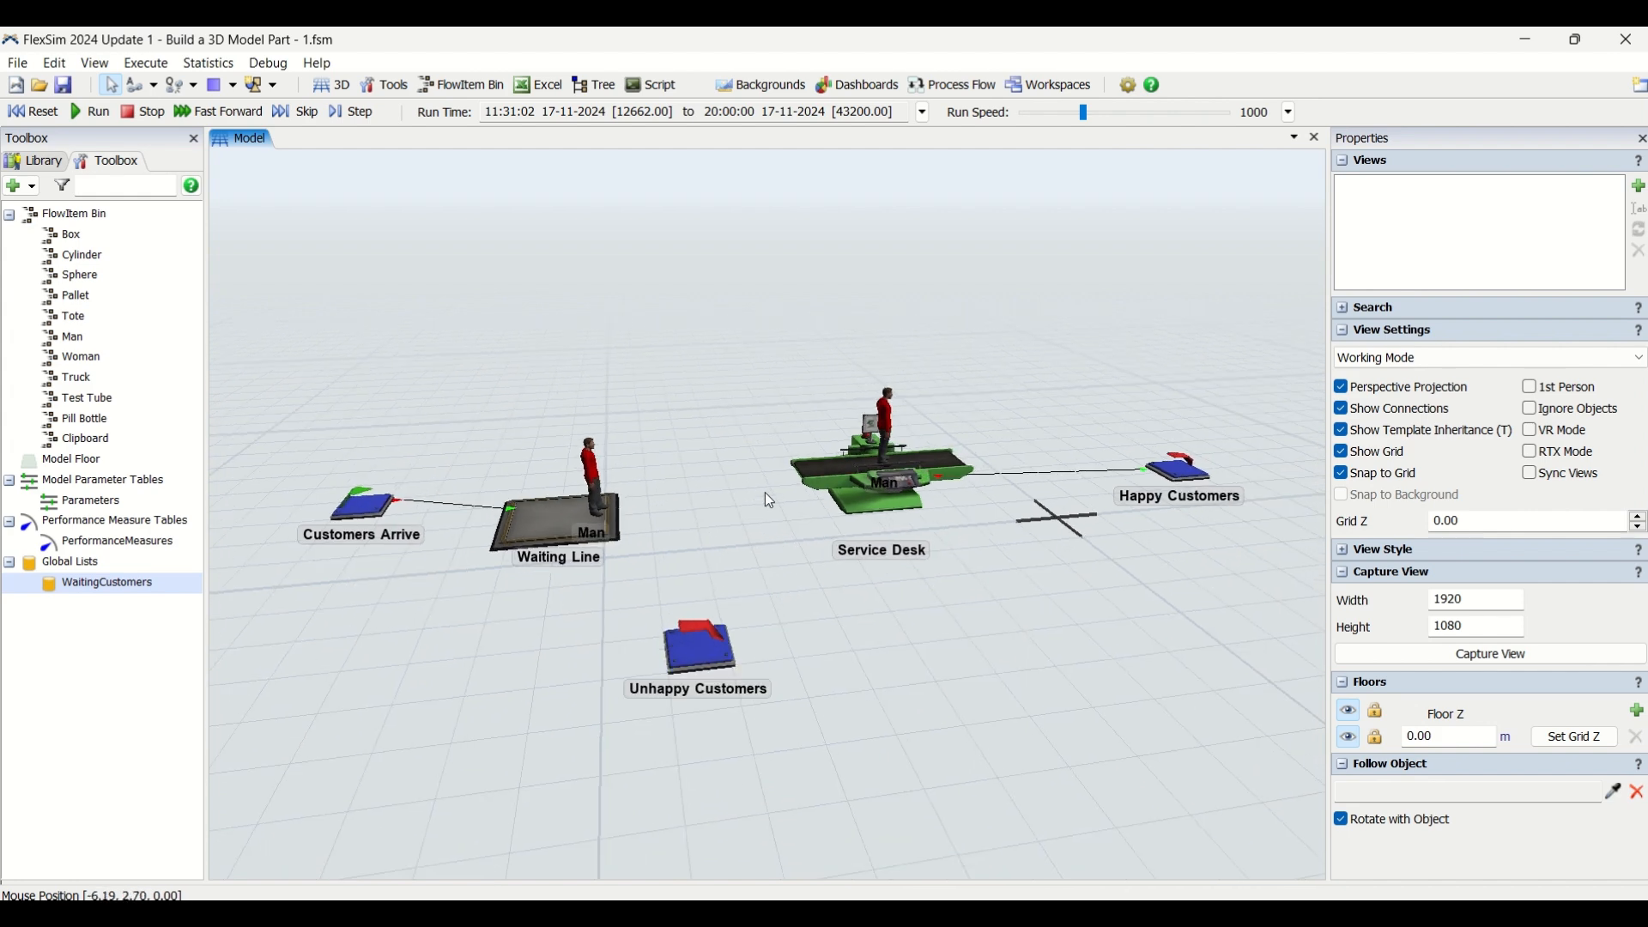
right_click_drag(765, 492, 775, 492)
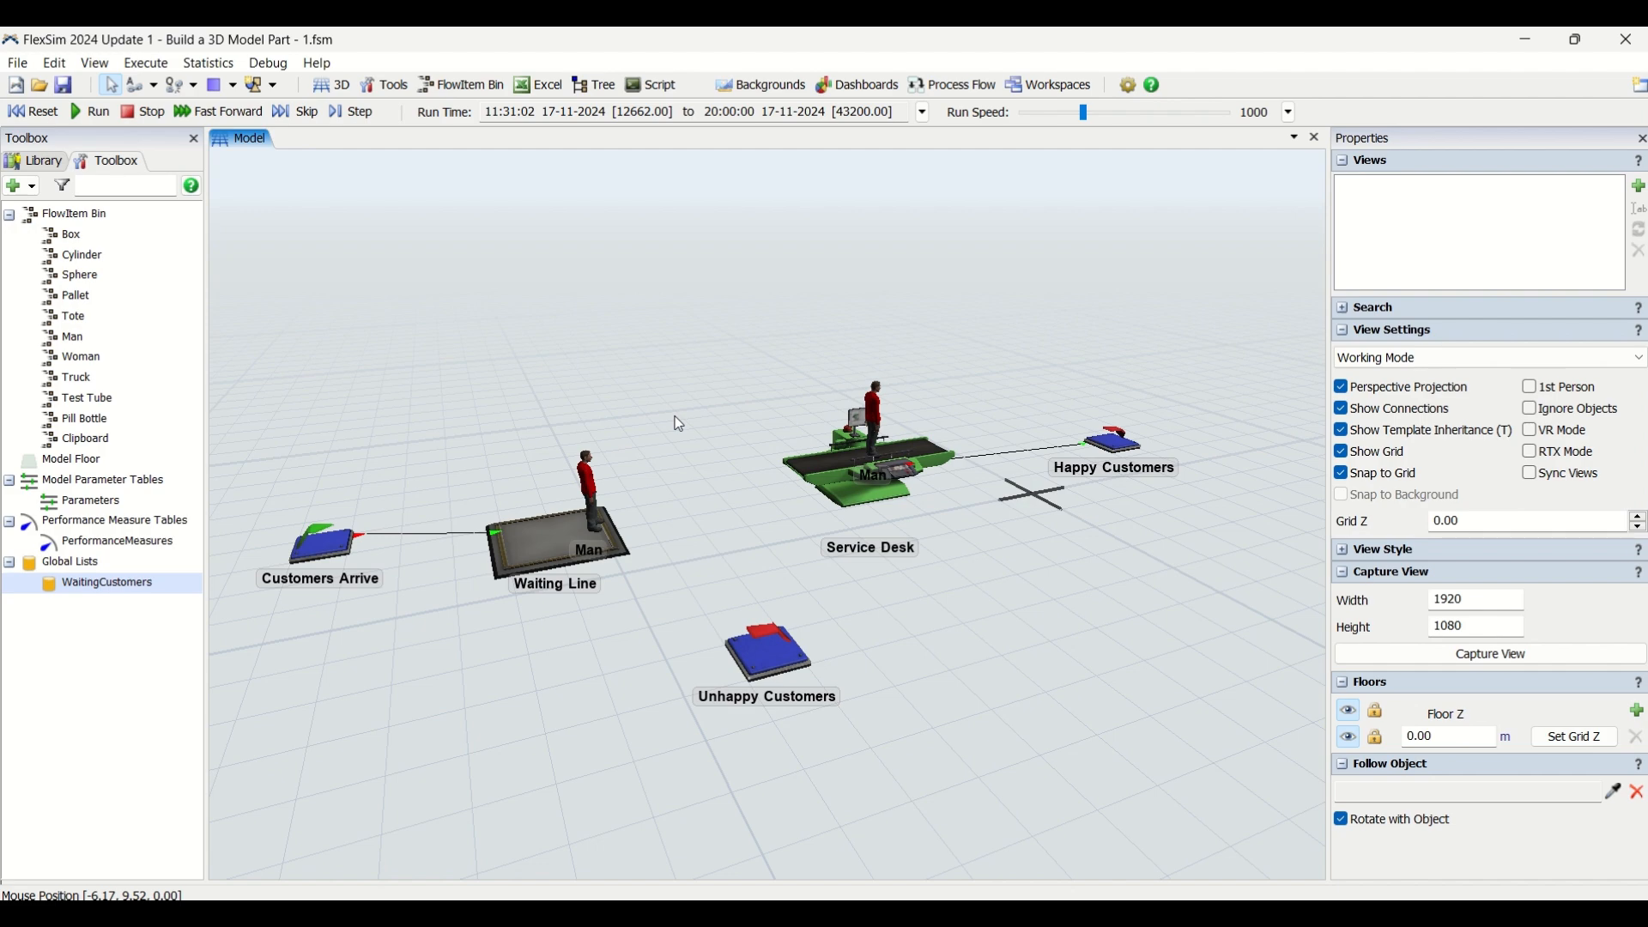
mouse_move(786, 543)
right_mouse_down()
mouse_move(857, 533)
mouse_move(786, 543)
right_mouse_up()
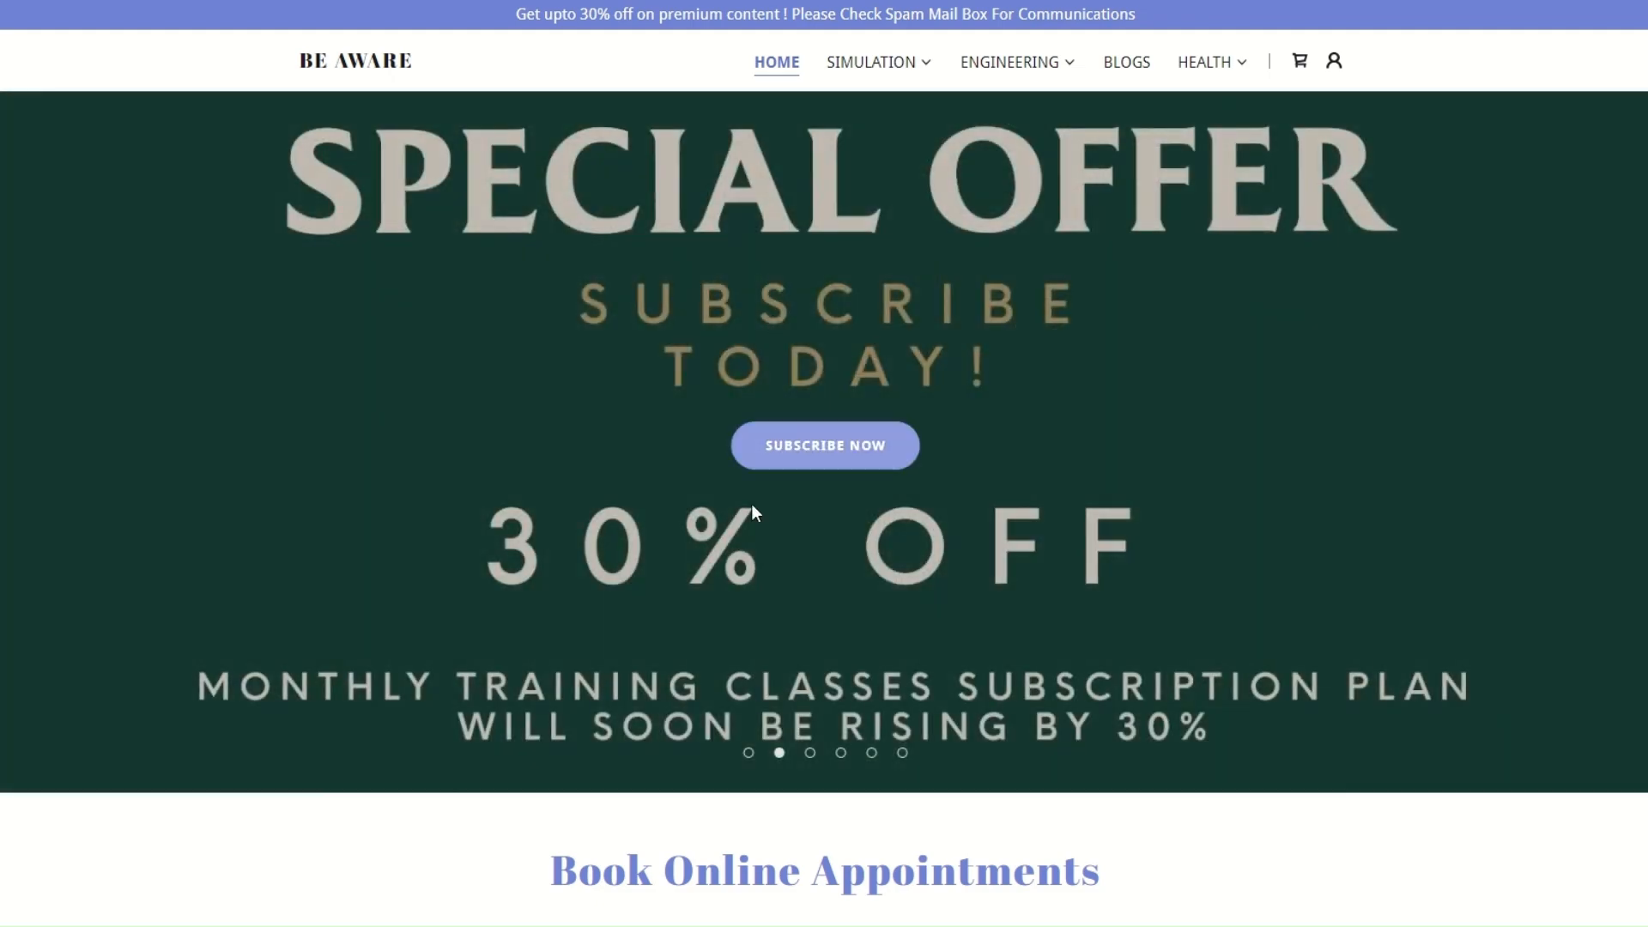
Look through the home page banners on the Be Aware website
left_click(749, 753)
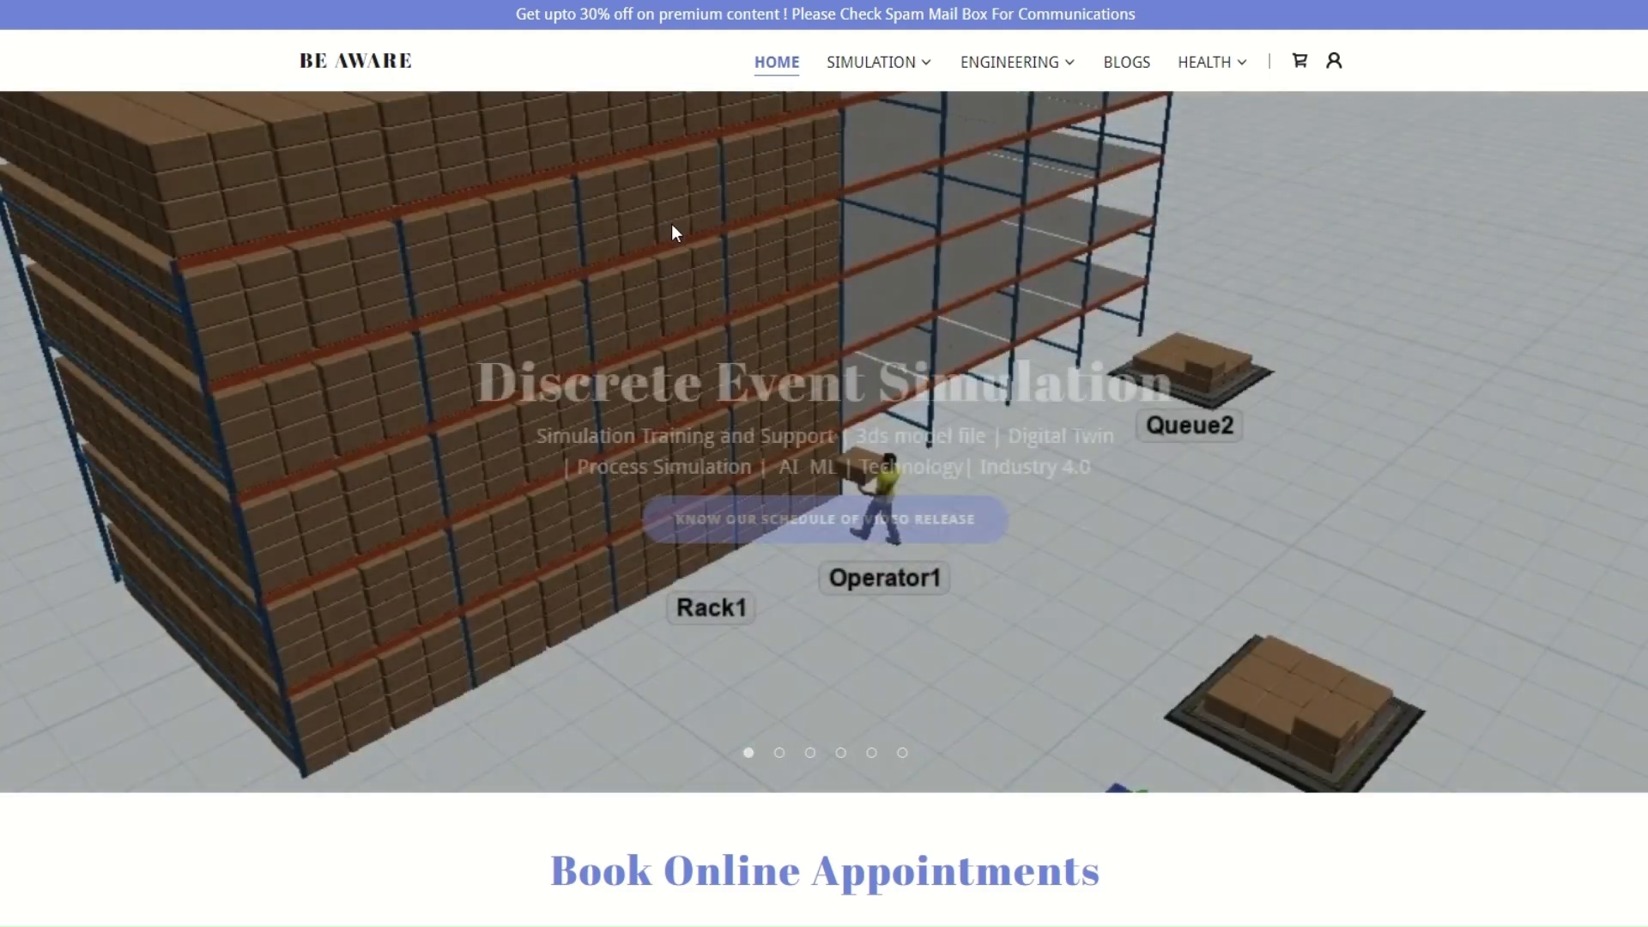
left_click(802, 757)
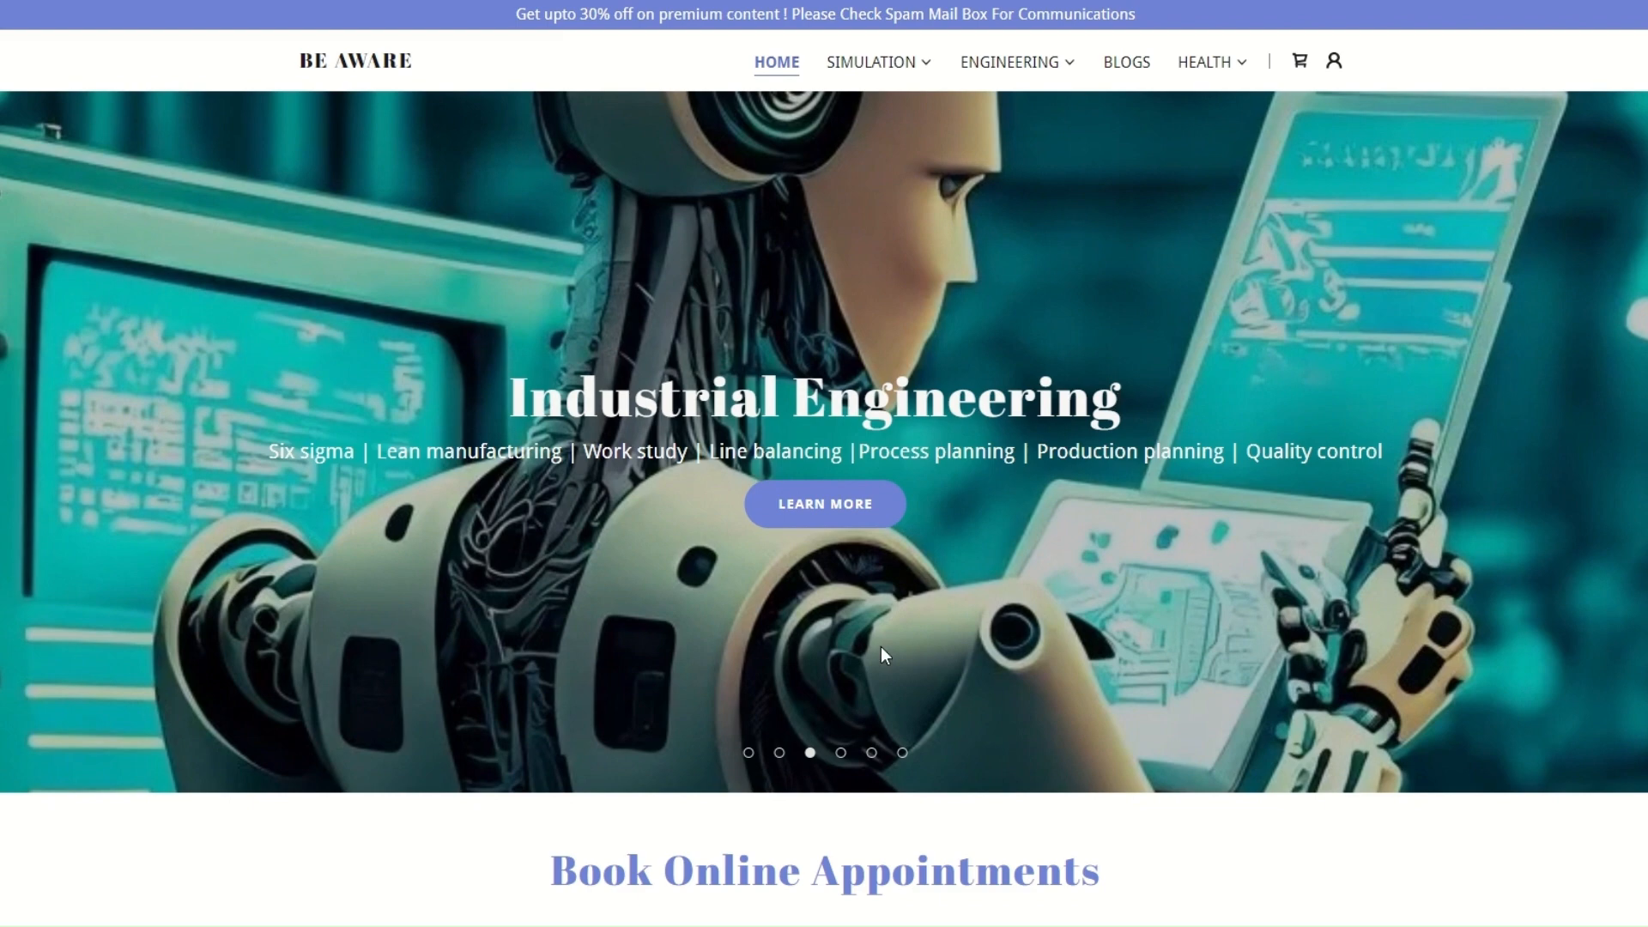
left_click(842, 754)
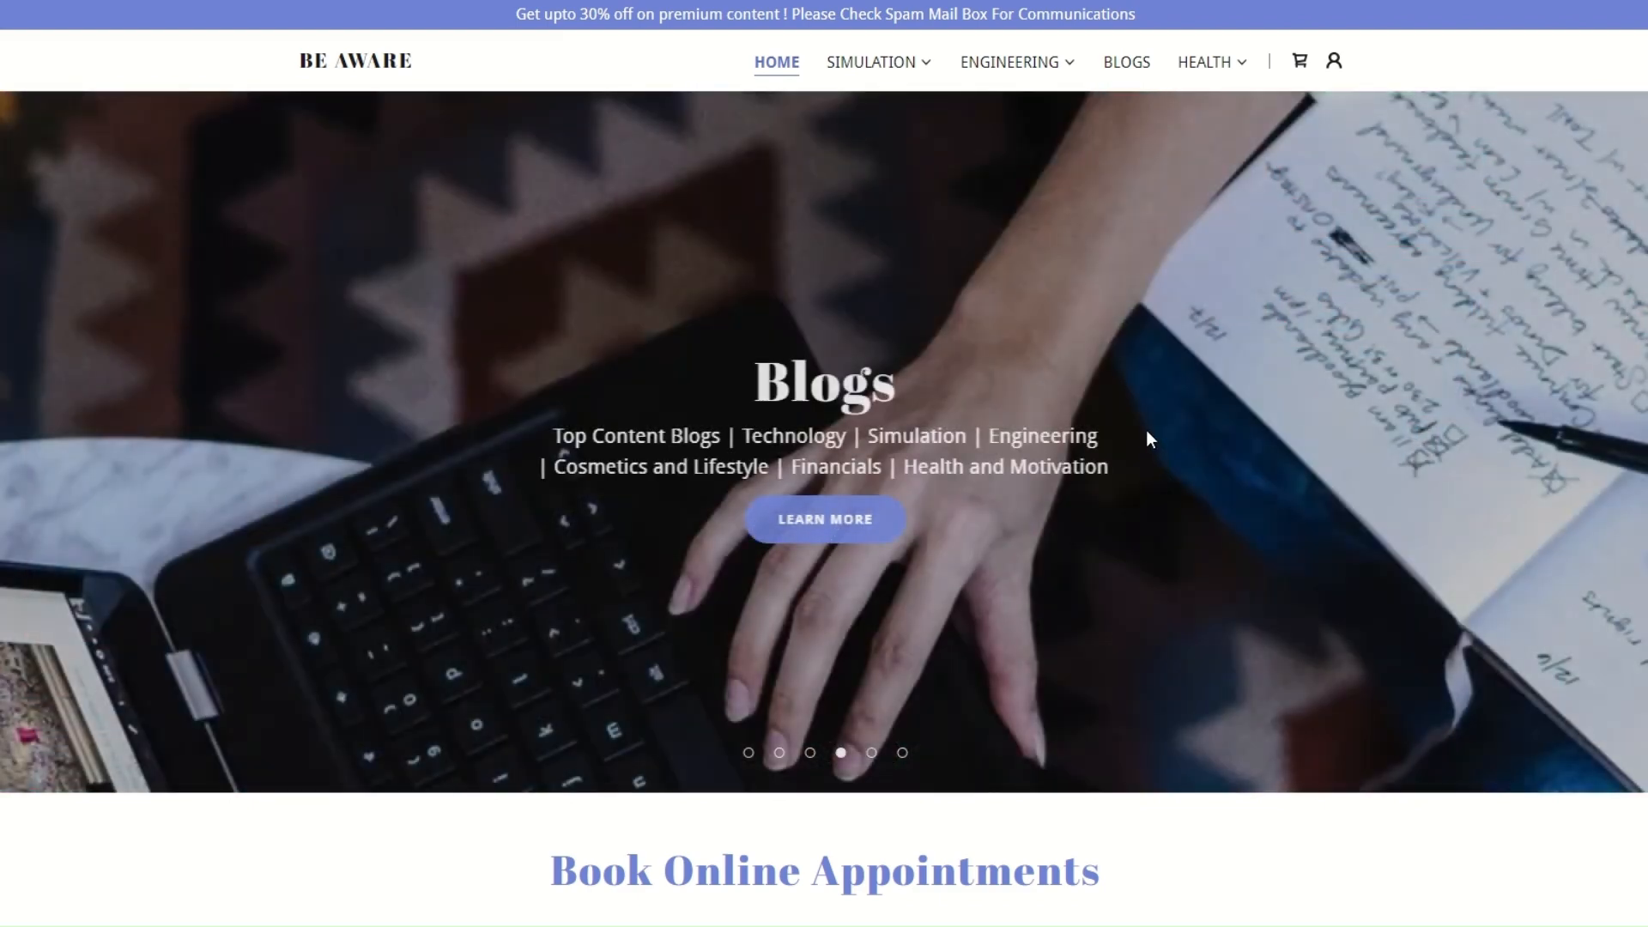
left_click(872, 754)
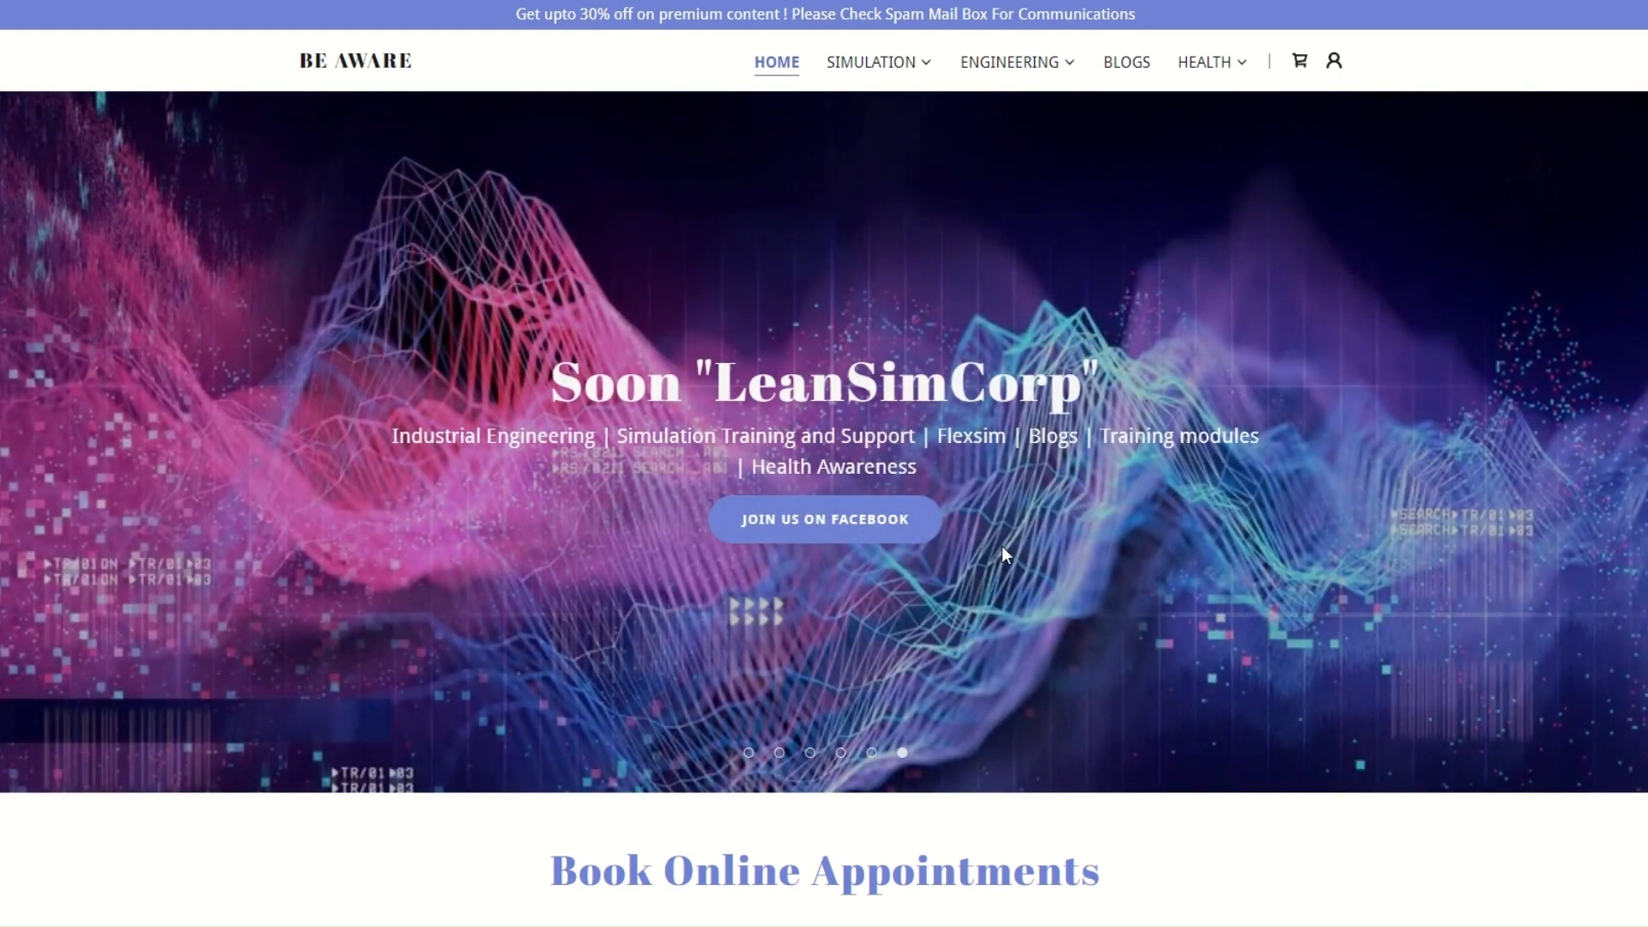
Review the services offered under Book Online Appointments on the website's home page
scroll(1002, 546, "down", 7)
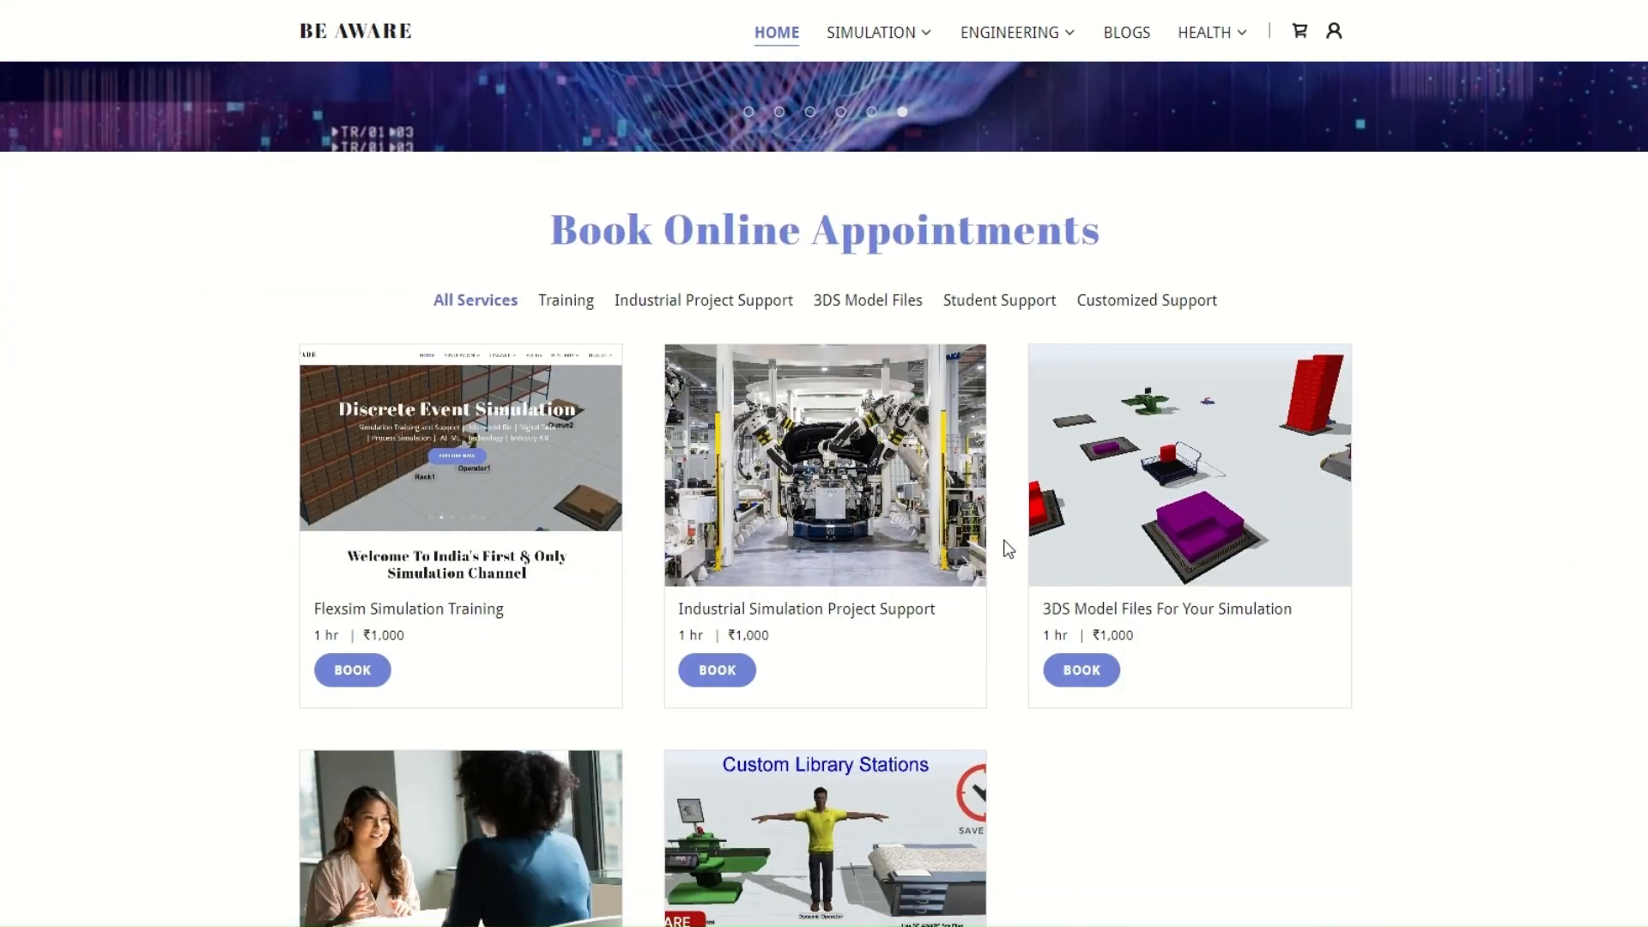
scroll(1009, 548, "down", 2)
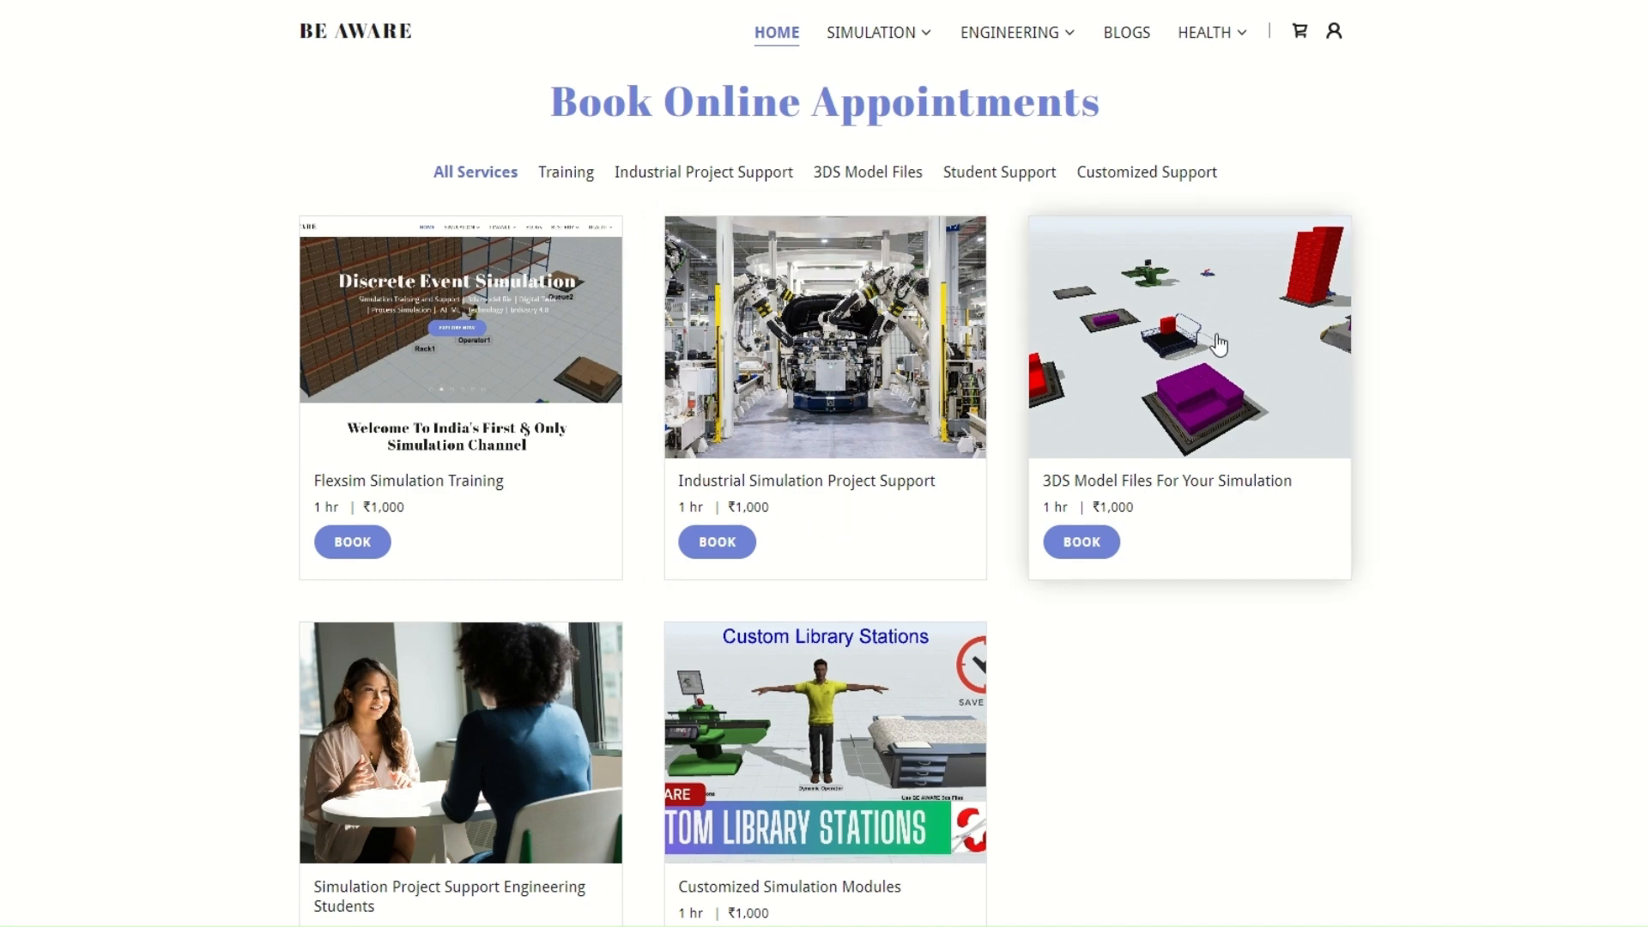
scroll(1168, 433, "down", 2)
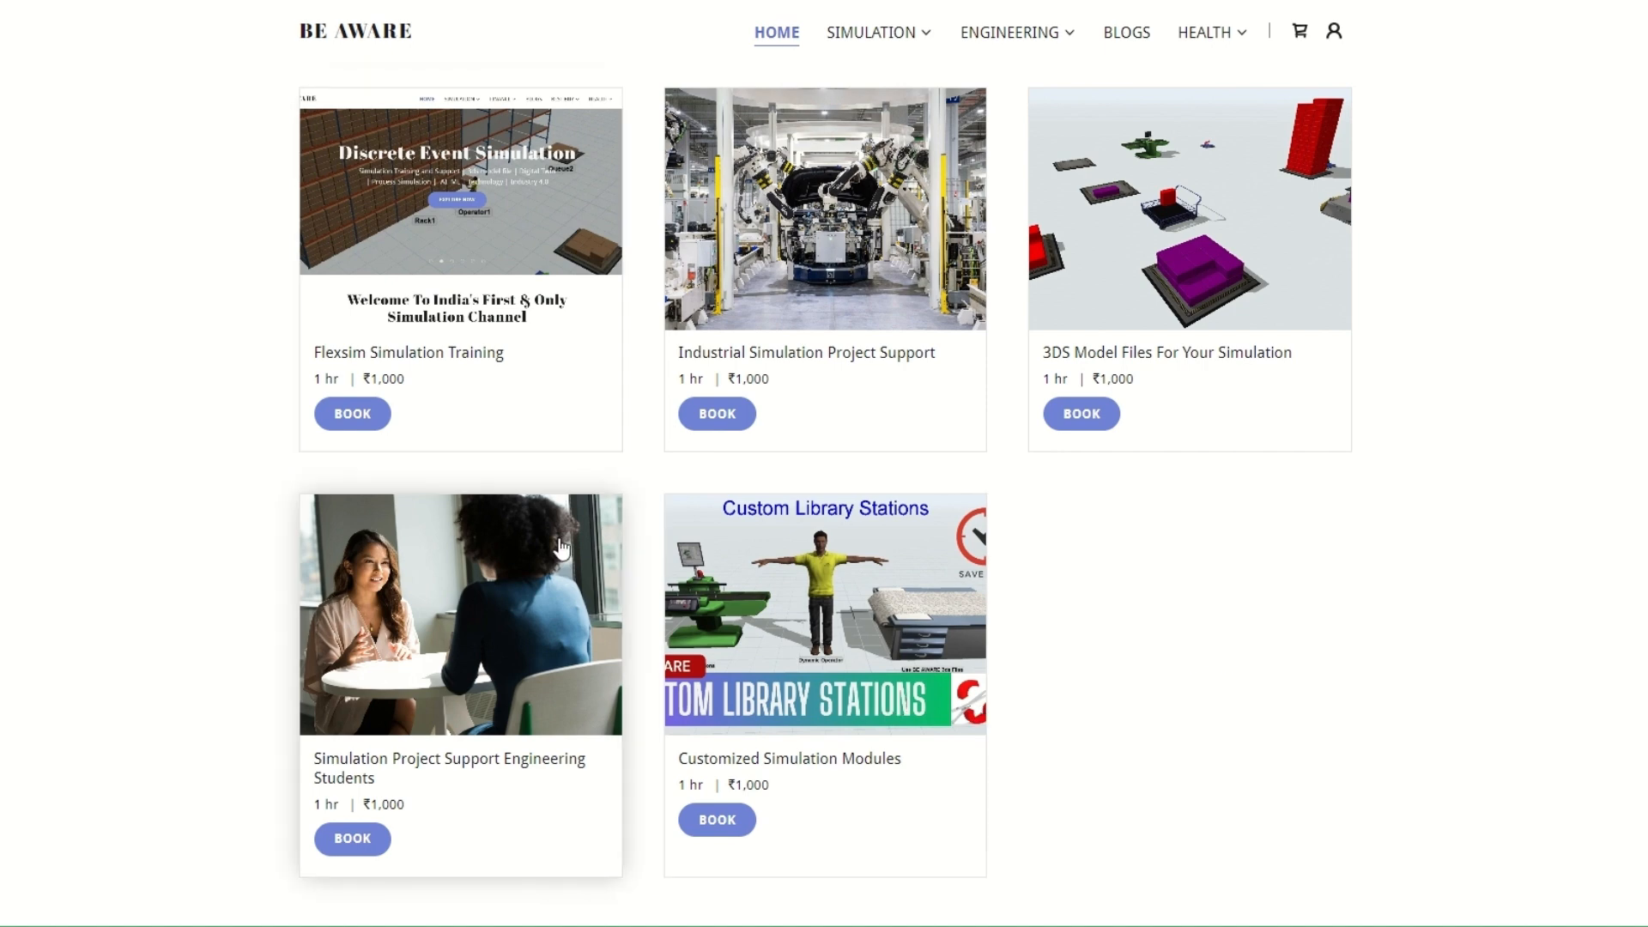
Look through the home page from the appointment services down to the YouTube playlists for manufacturing simulation and industrial engineering
scroll(780, 547, "up", 3)
scroll(972, 547, "down", 2)
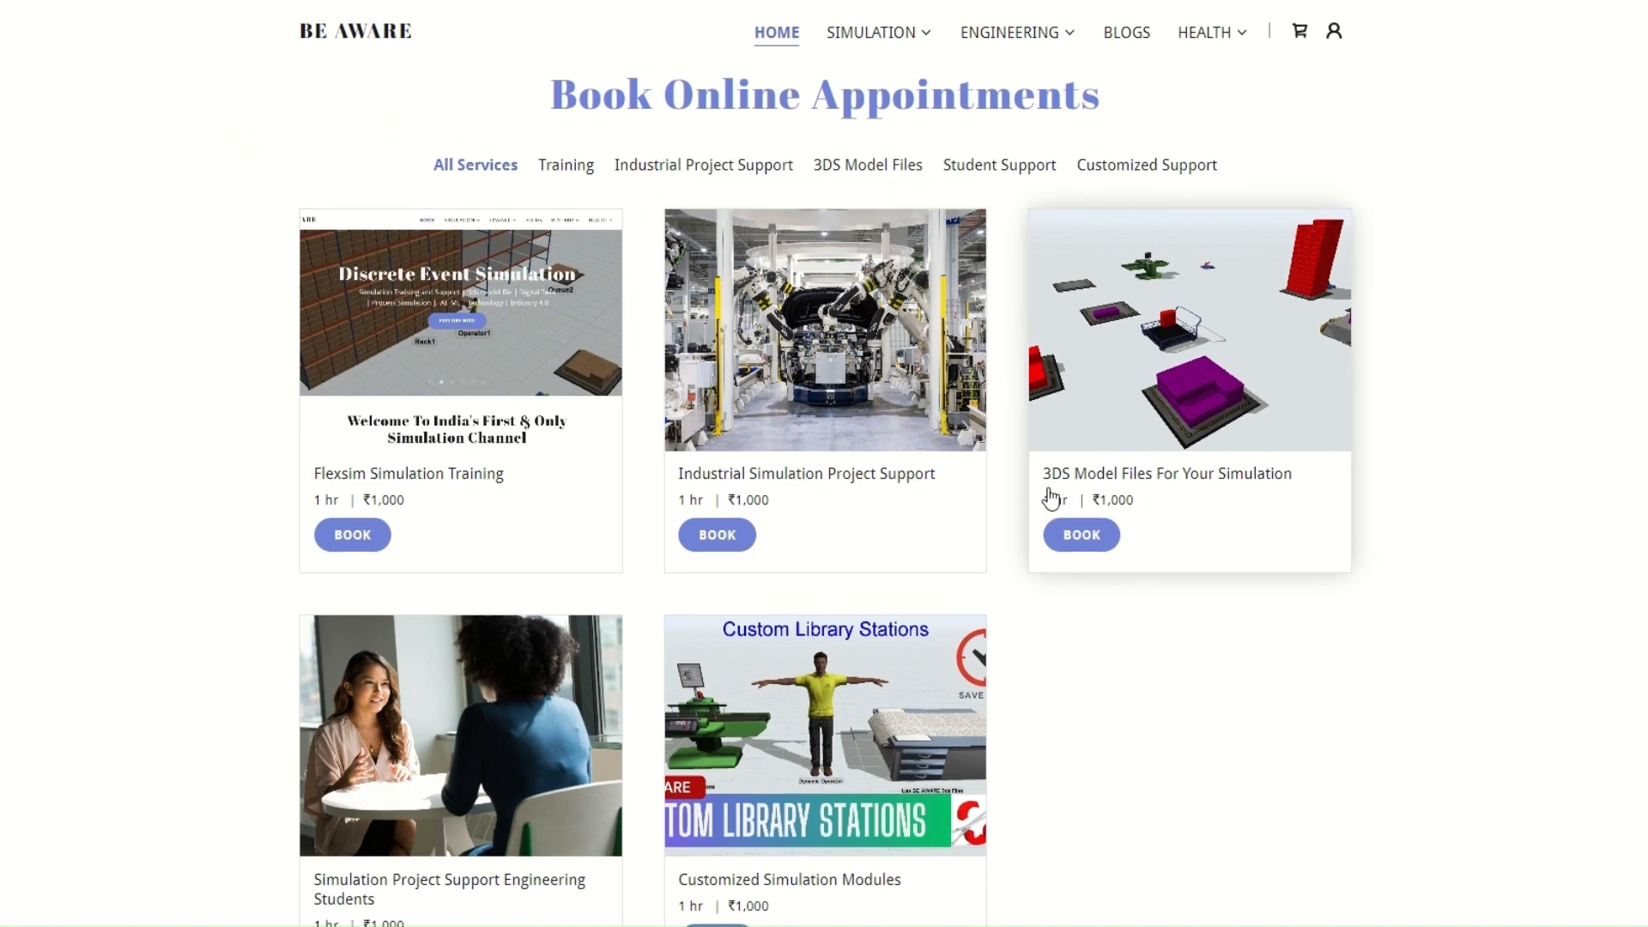
scroll(1093, 533, "down", 10)
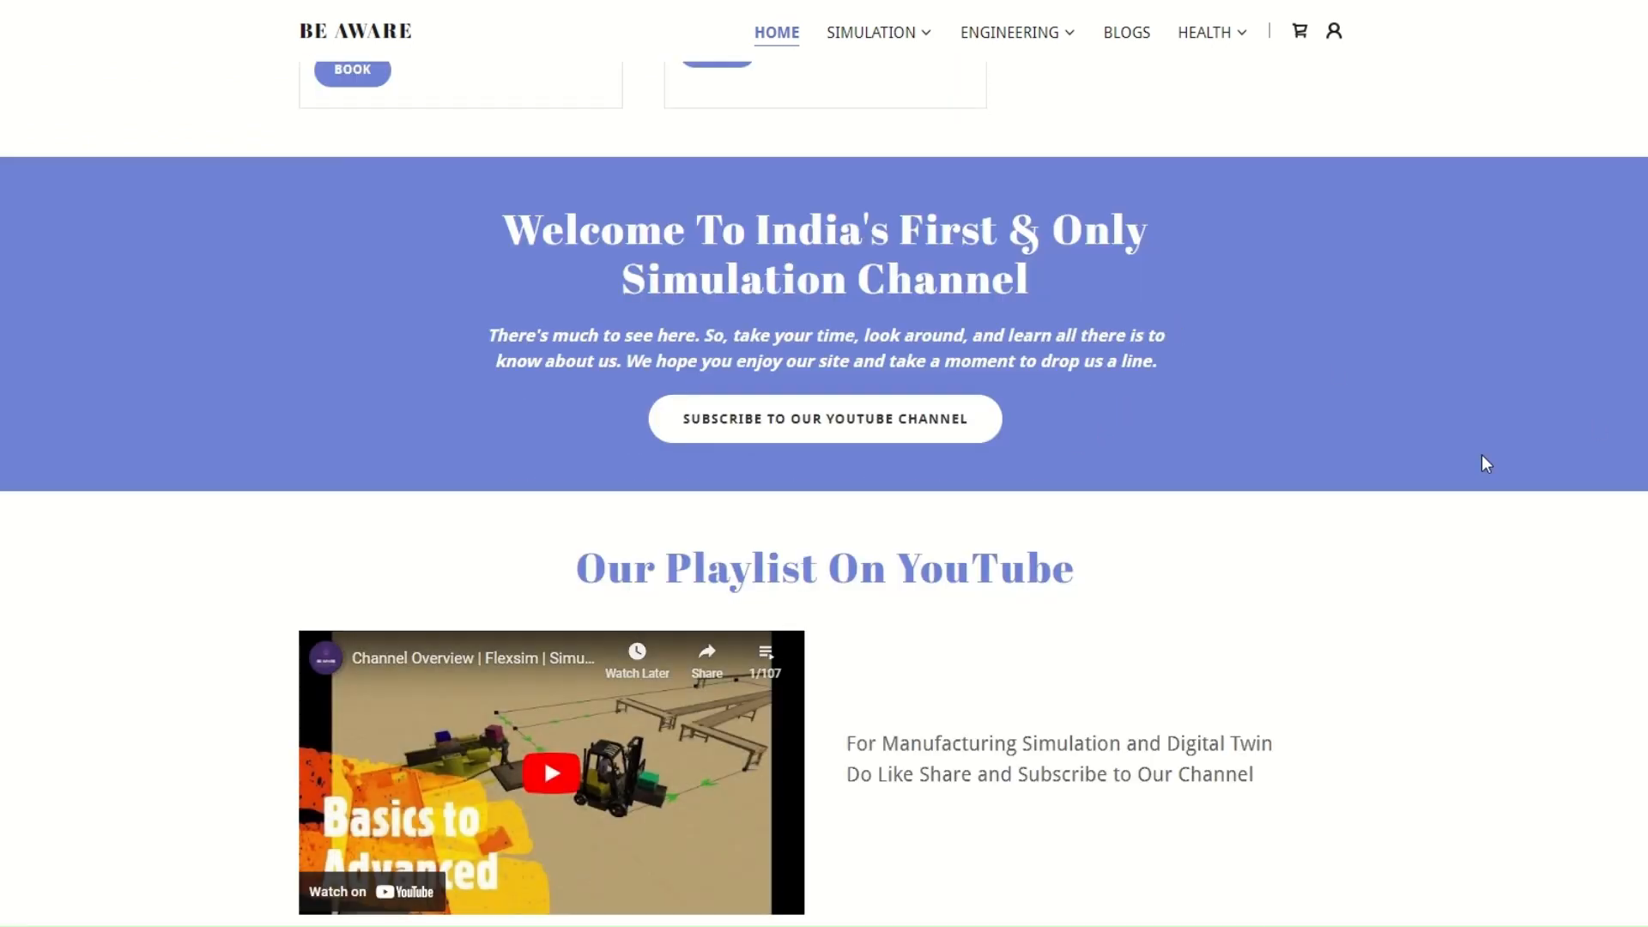
scroll(1336, 365, "down", 3)
scroll(1295, 333, "down", 2)
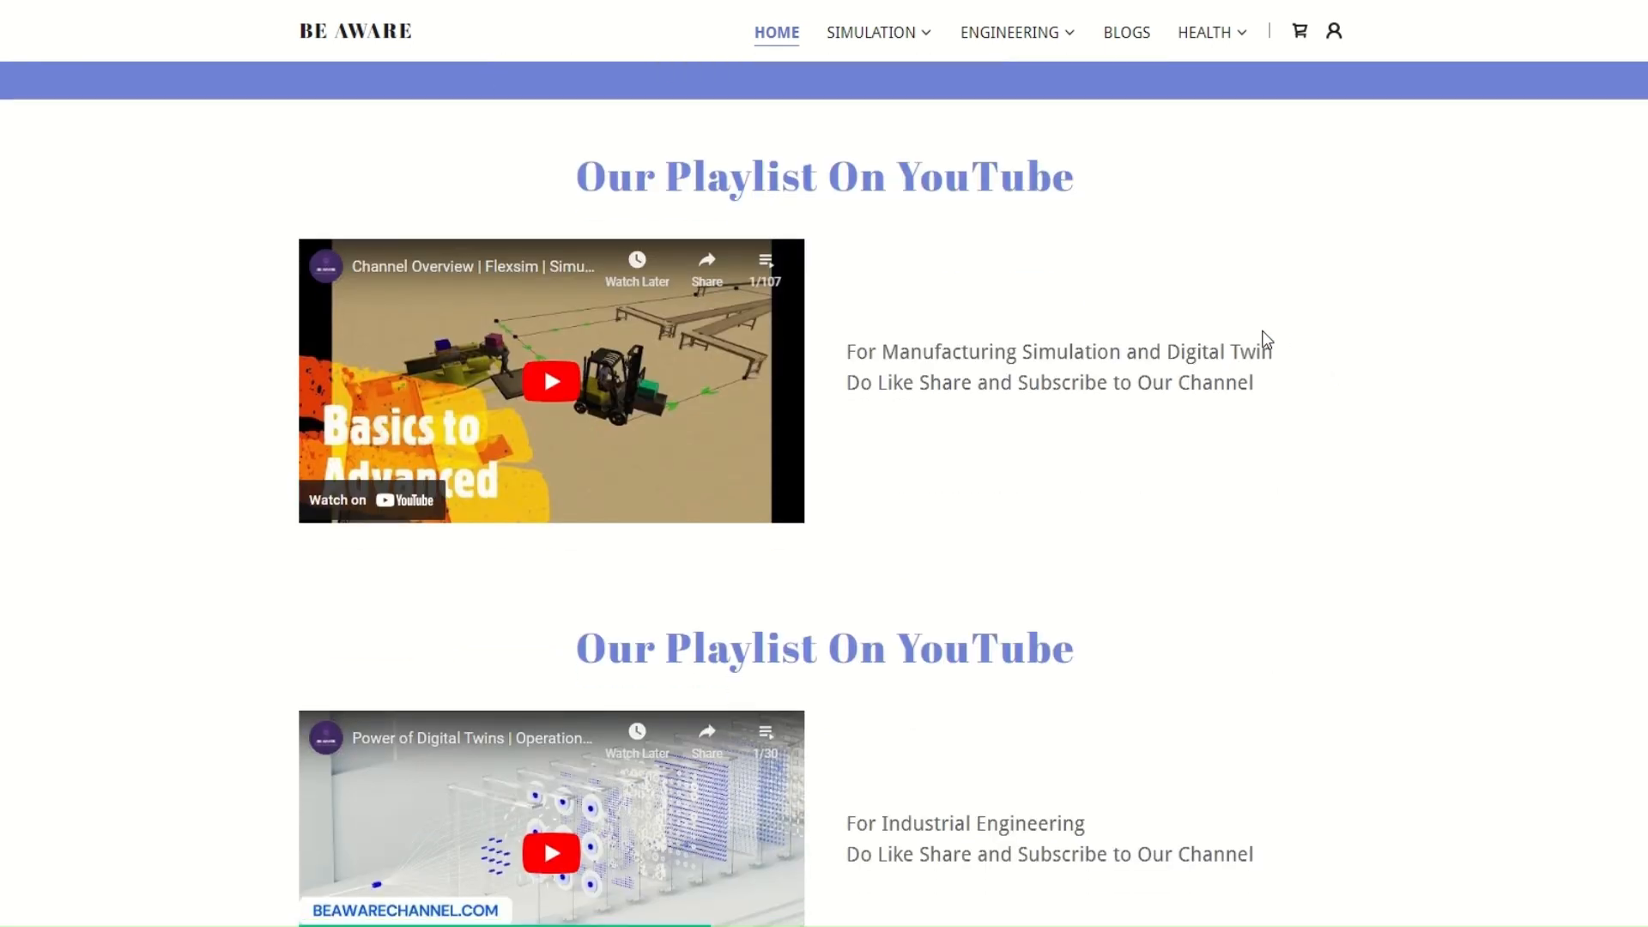
scroll(1263, 340, "down", 2)
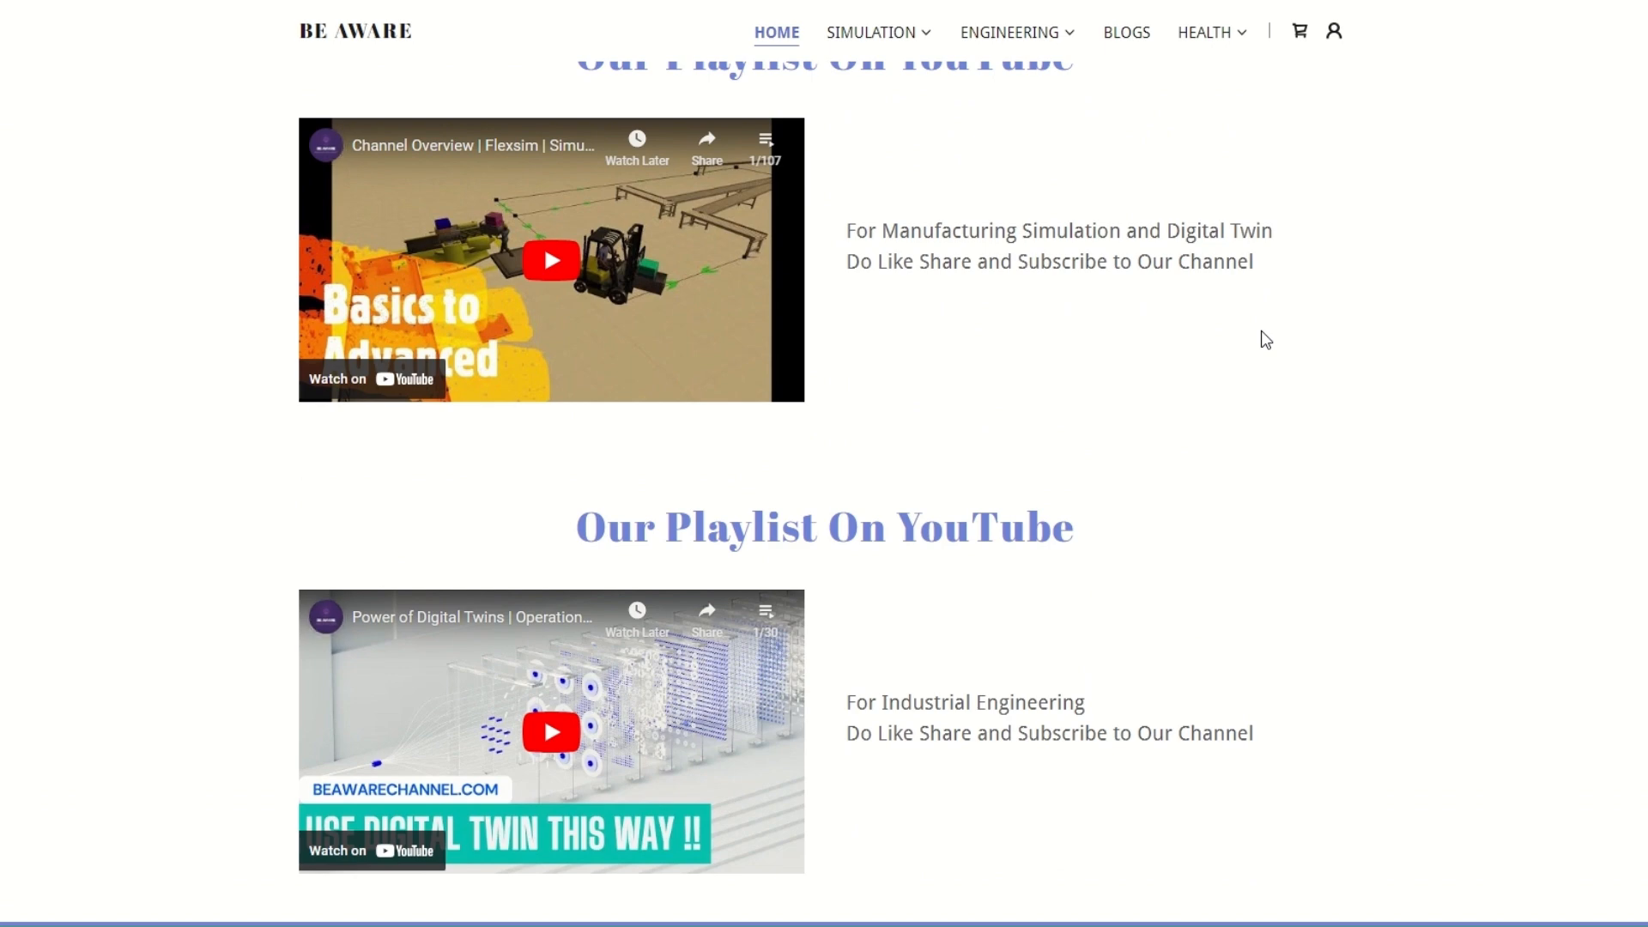
scroll(1045, 570, "down", 3)
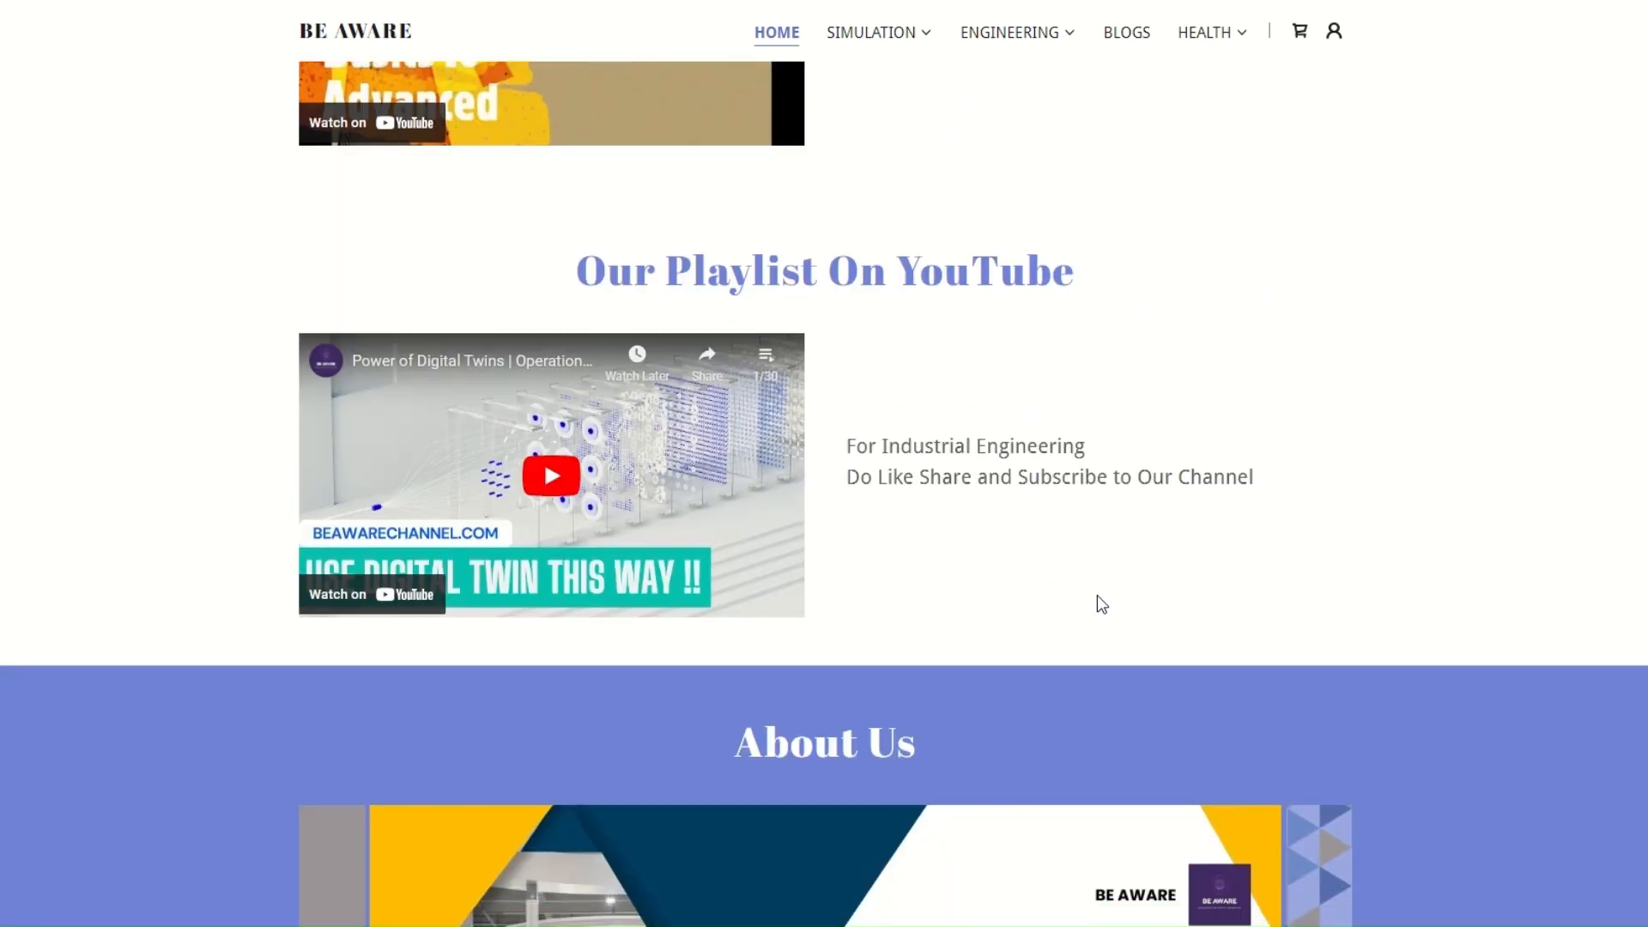
Look over the About Us slideshow on the home page
scroll(1097, 595, "down", 3)
scroll(1097, 595, "up", 3)
scroll(1097, 594, "down", 3)
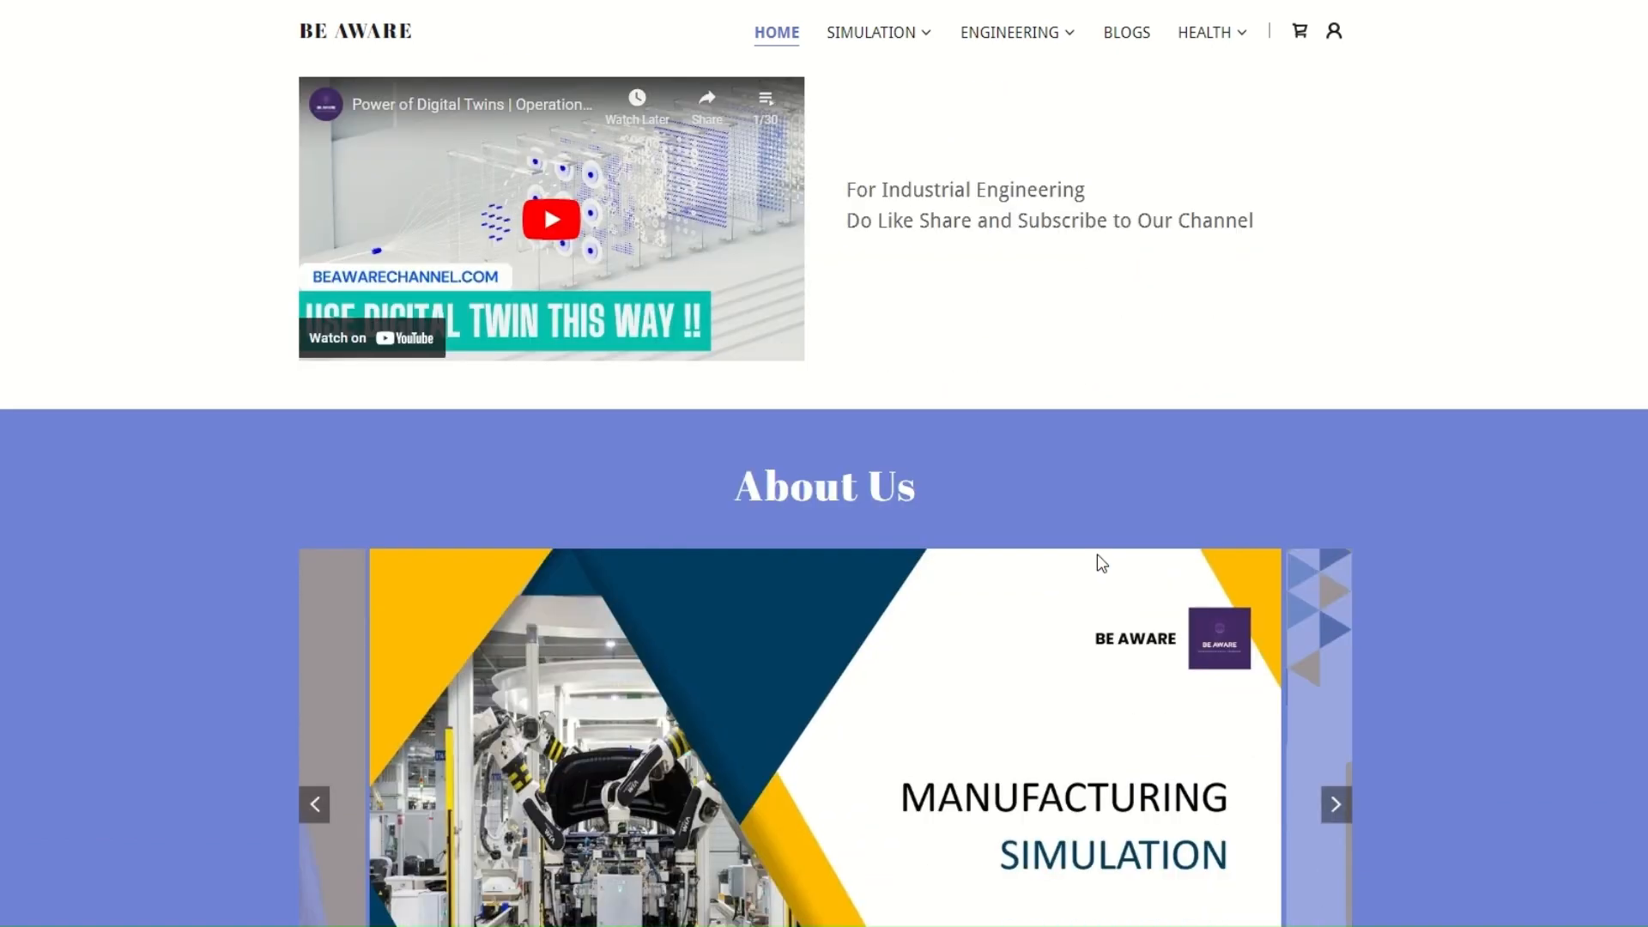
scroll(1097, 558, "up", 7)
scroll(993, 405, "down", 10)
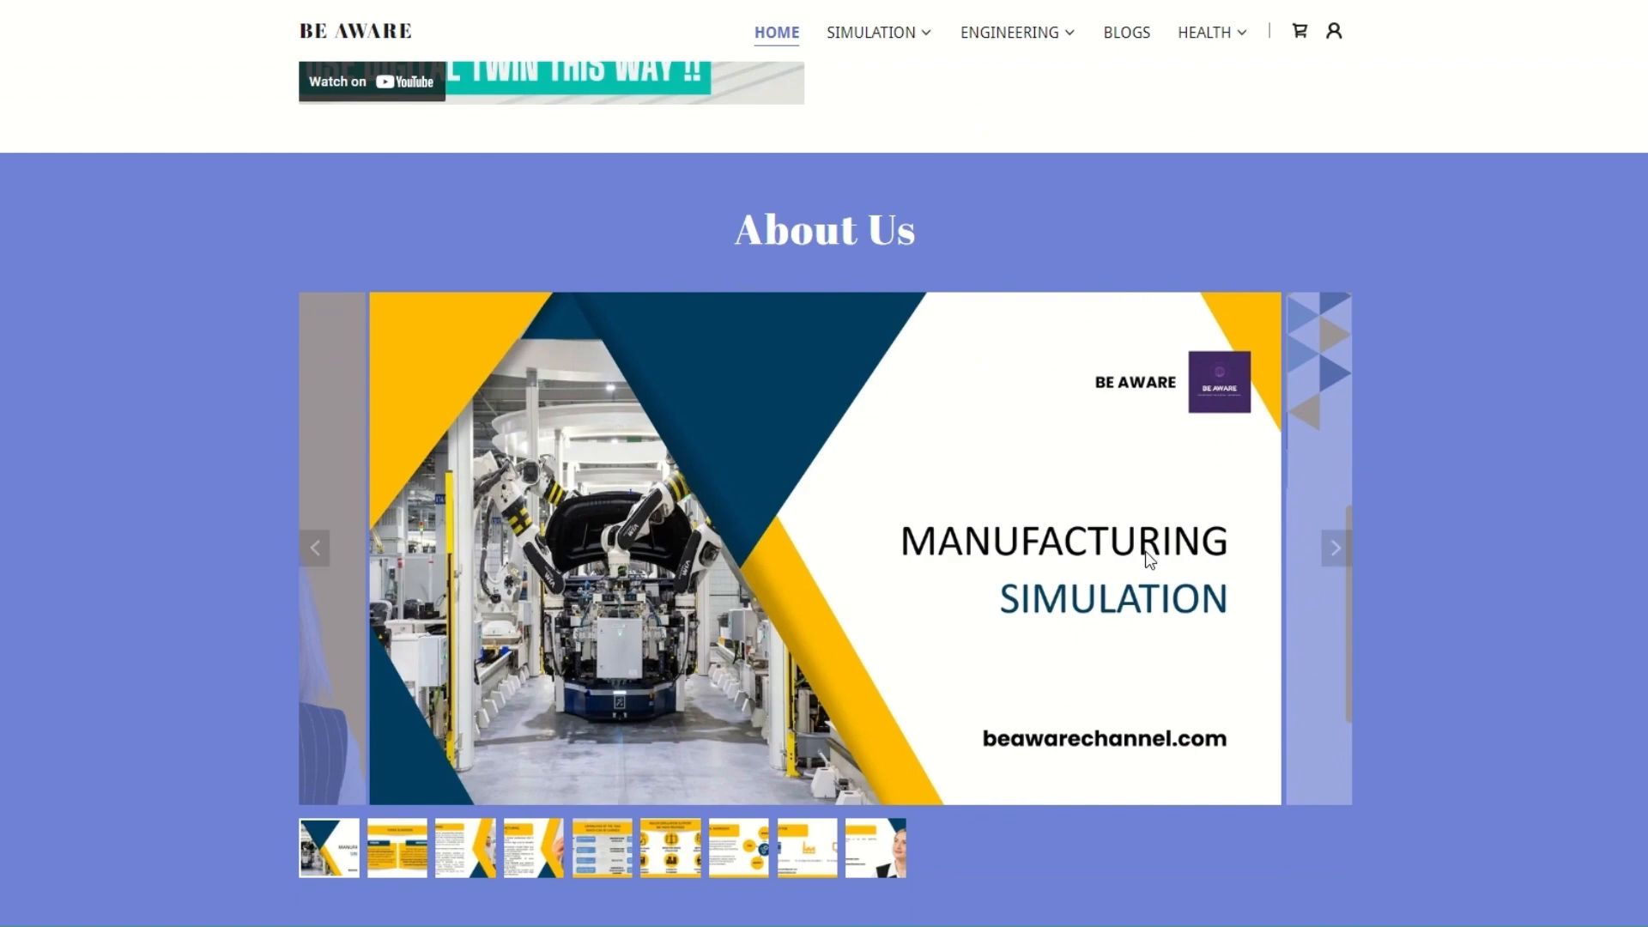
scroll(1095, 559, "down", 5)
scroll(1094, 559, "up", 3)
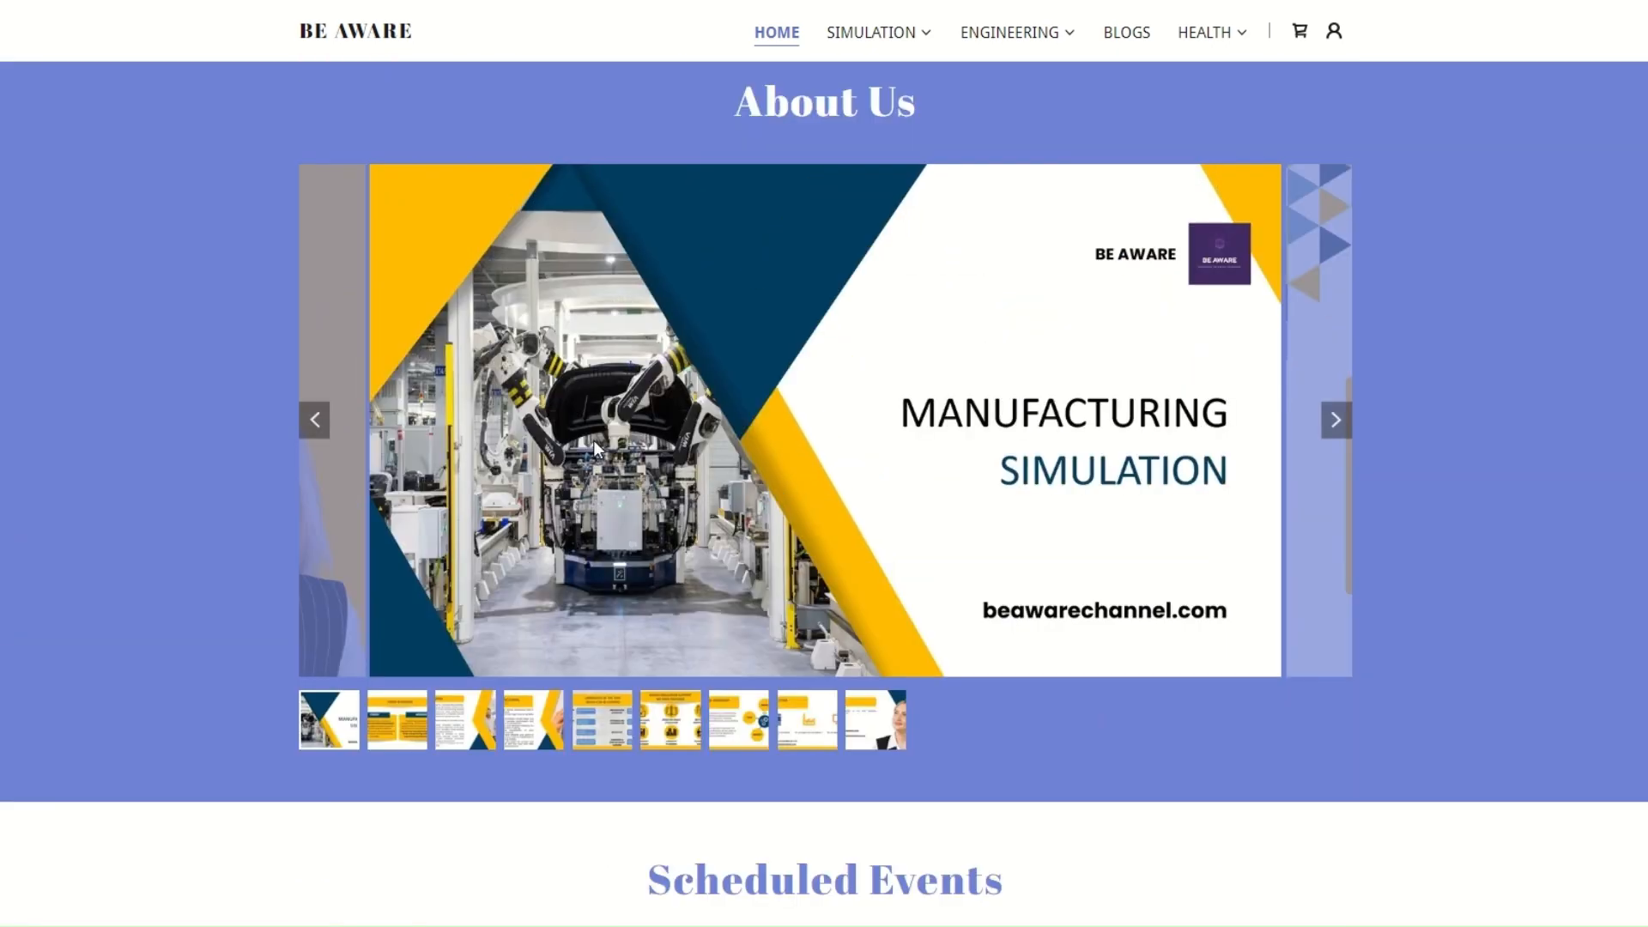
Review the Scheduled Events list and the Our Services section on the home page
scroll(970, 425, "down", 7)
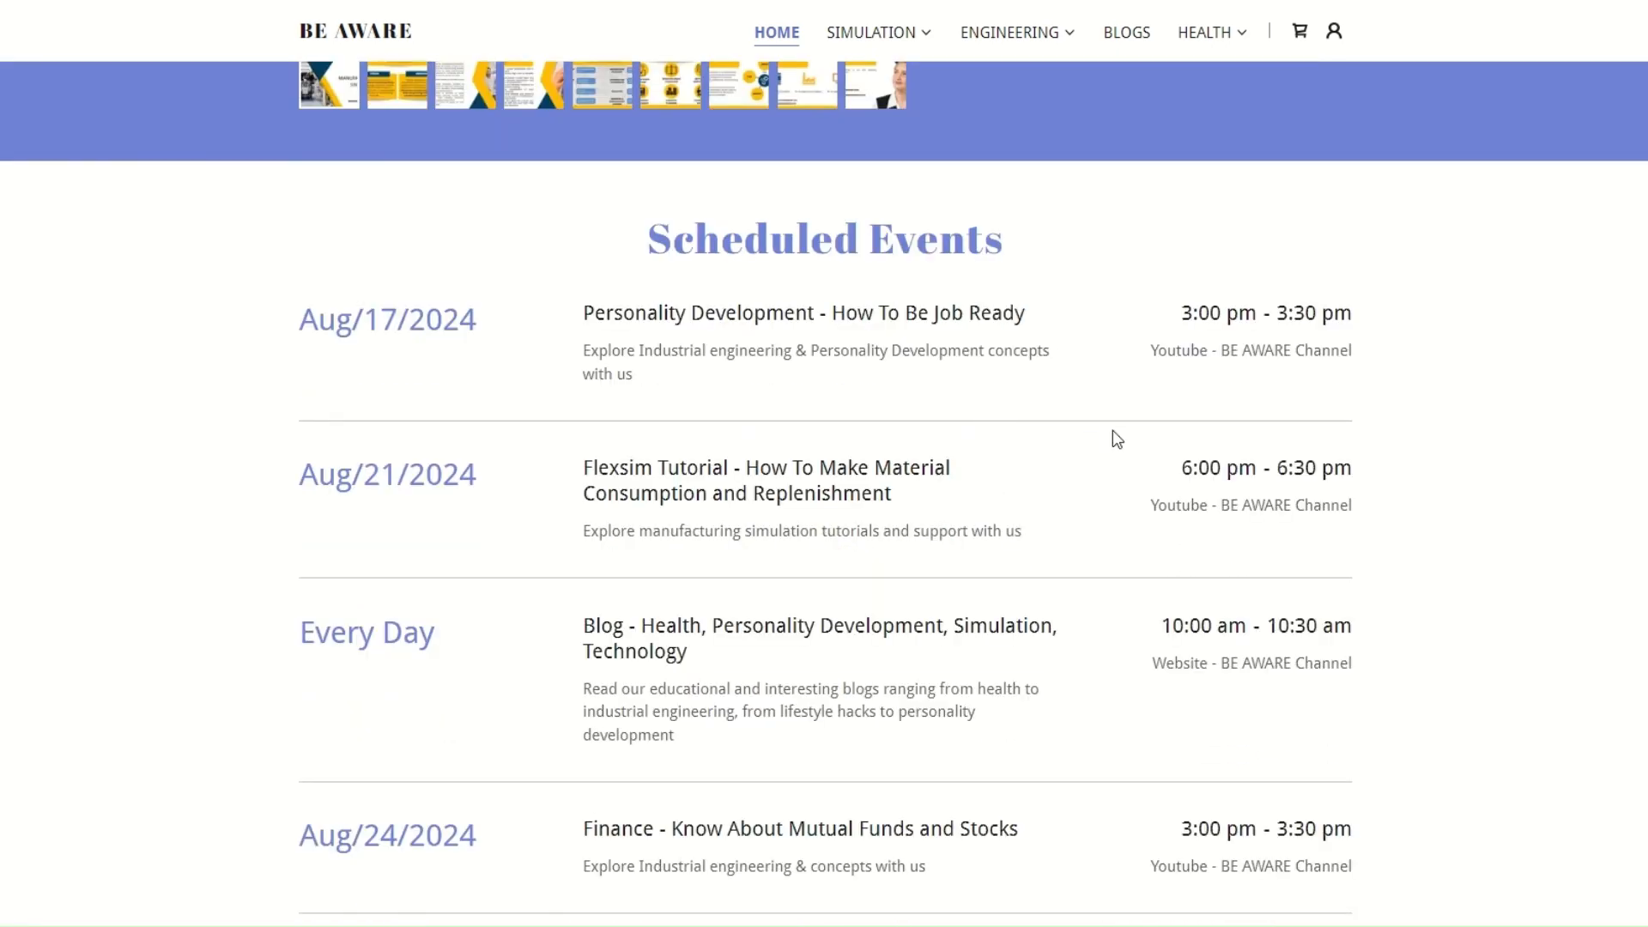
scroll(1112, 431, "down", 2)
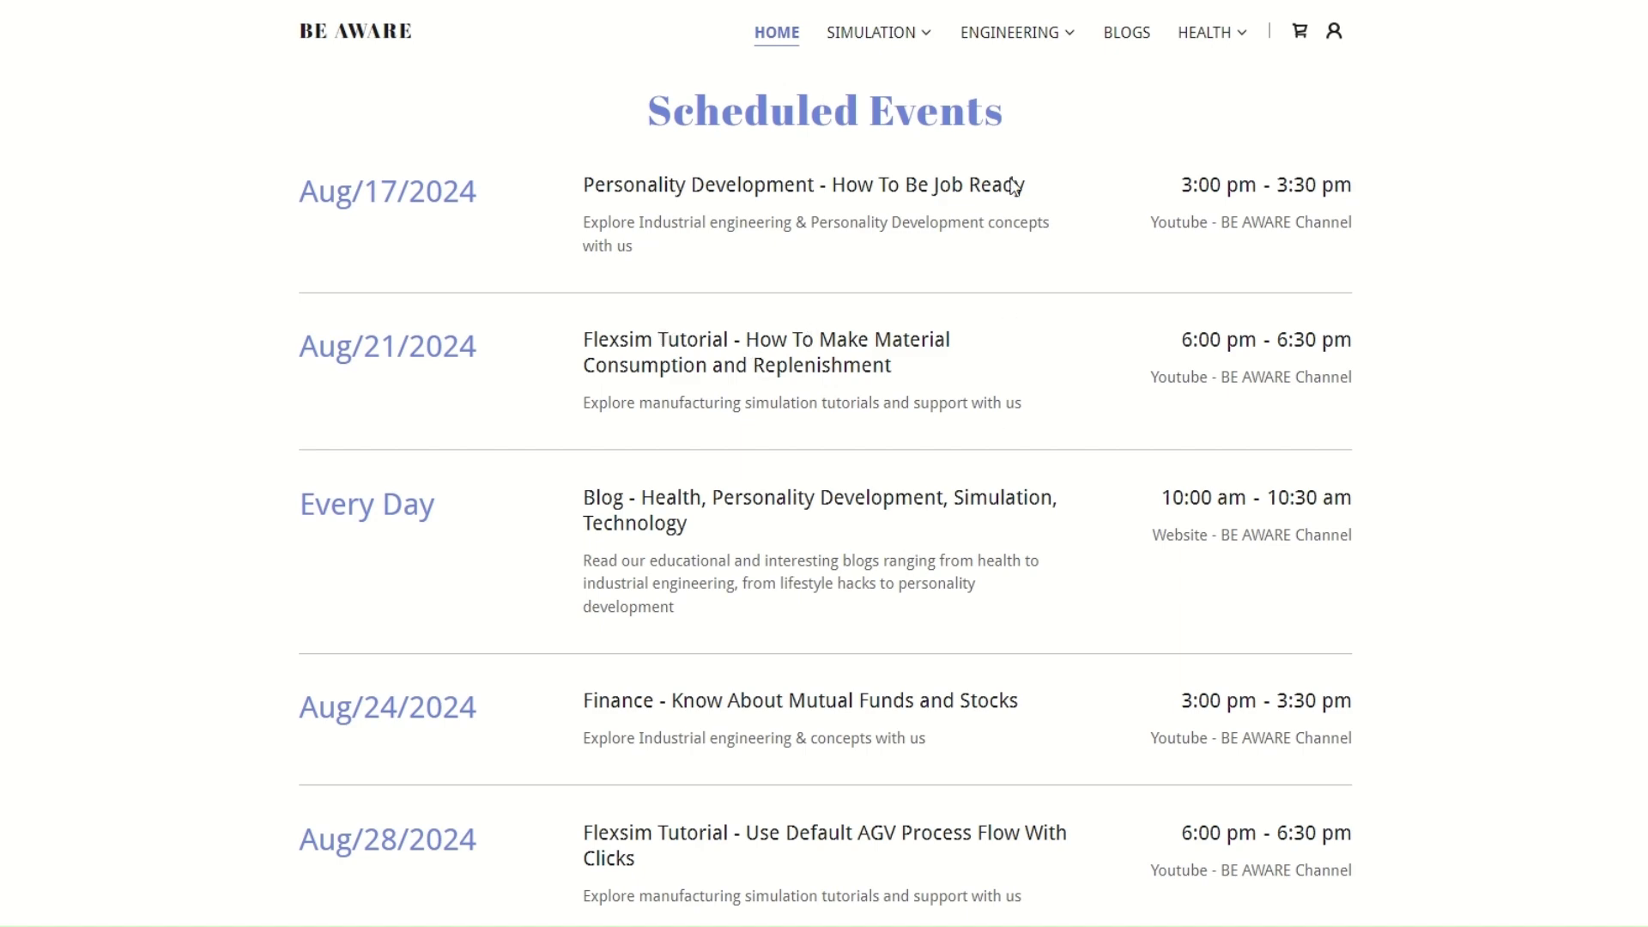
scroll(1024, 455, "down", 10)
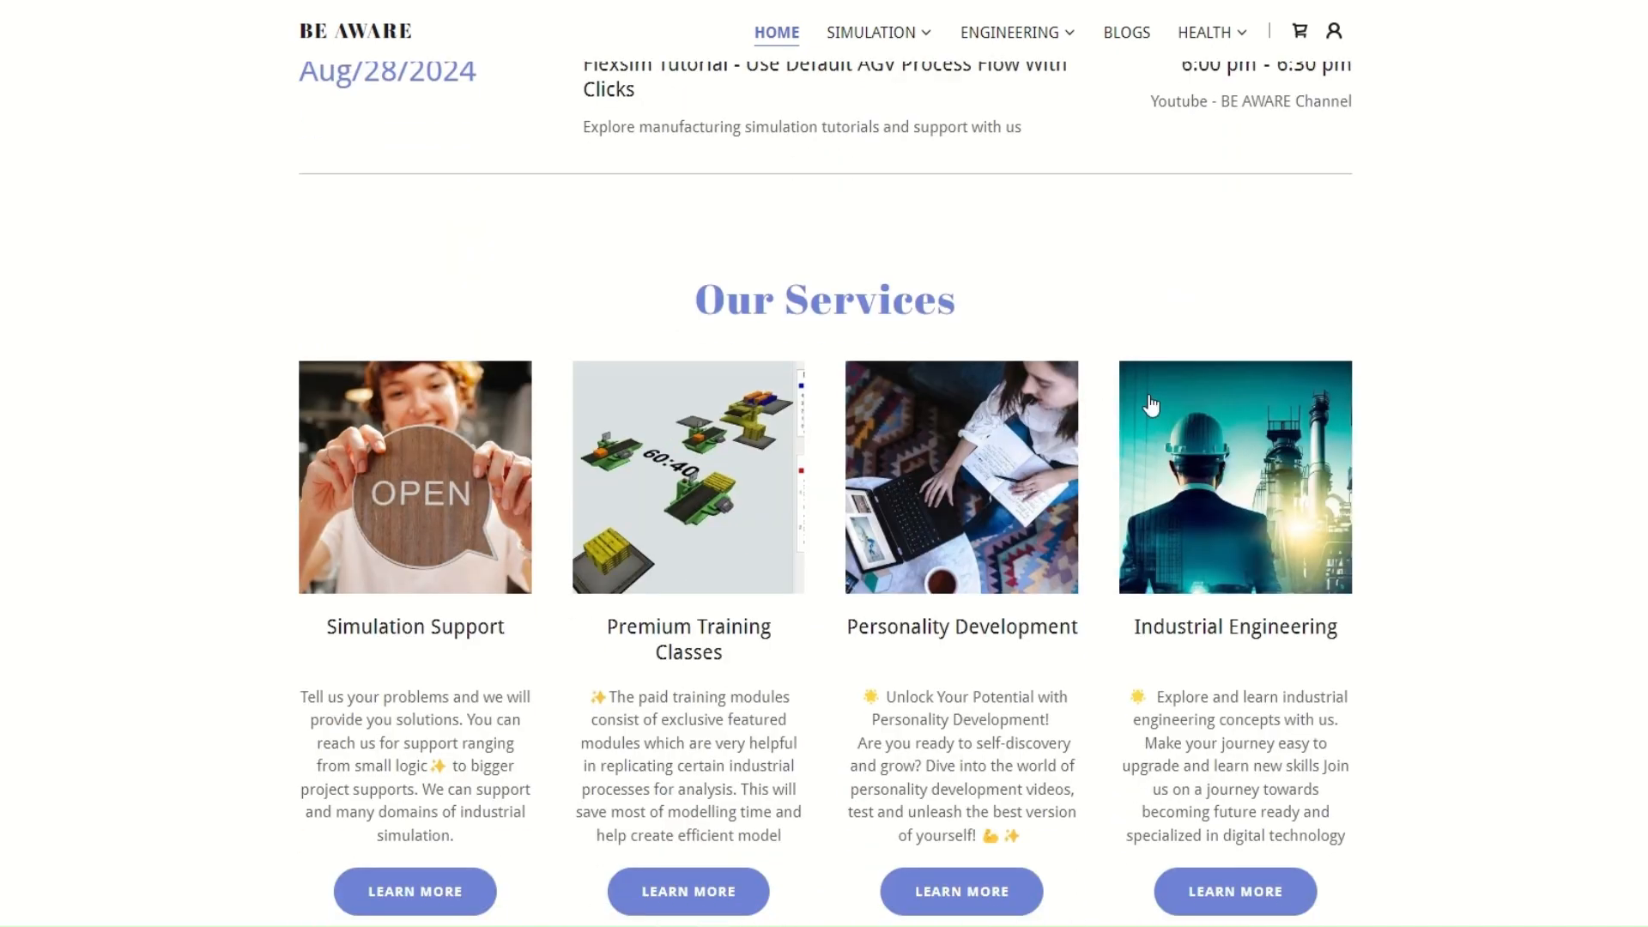
scroll(1151, 404, "down", 5)
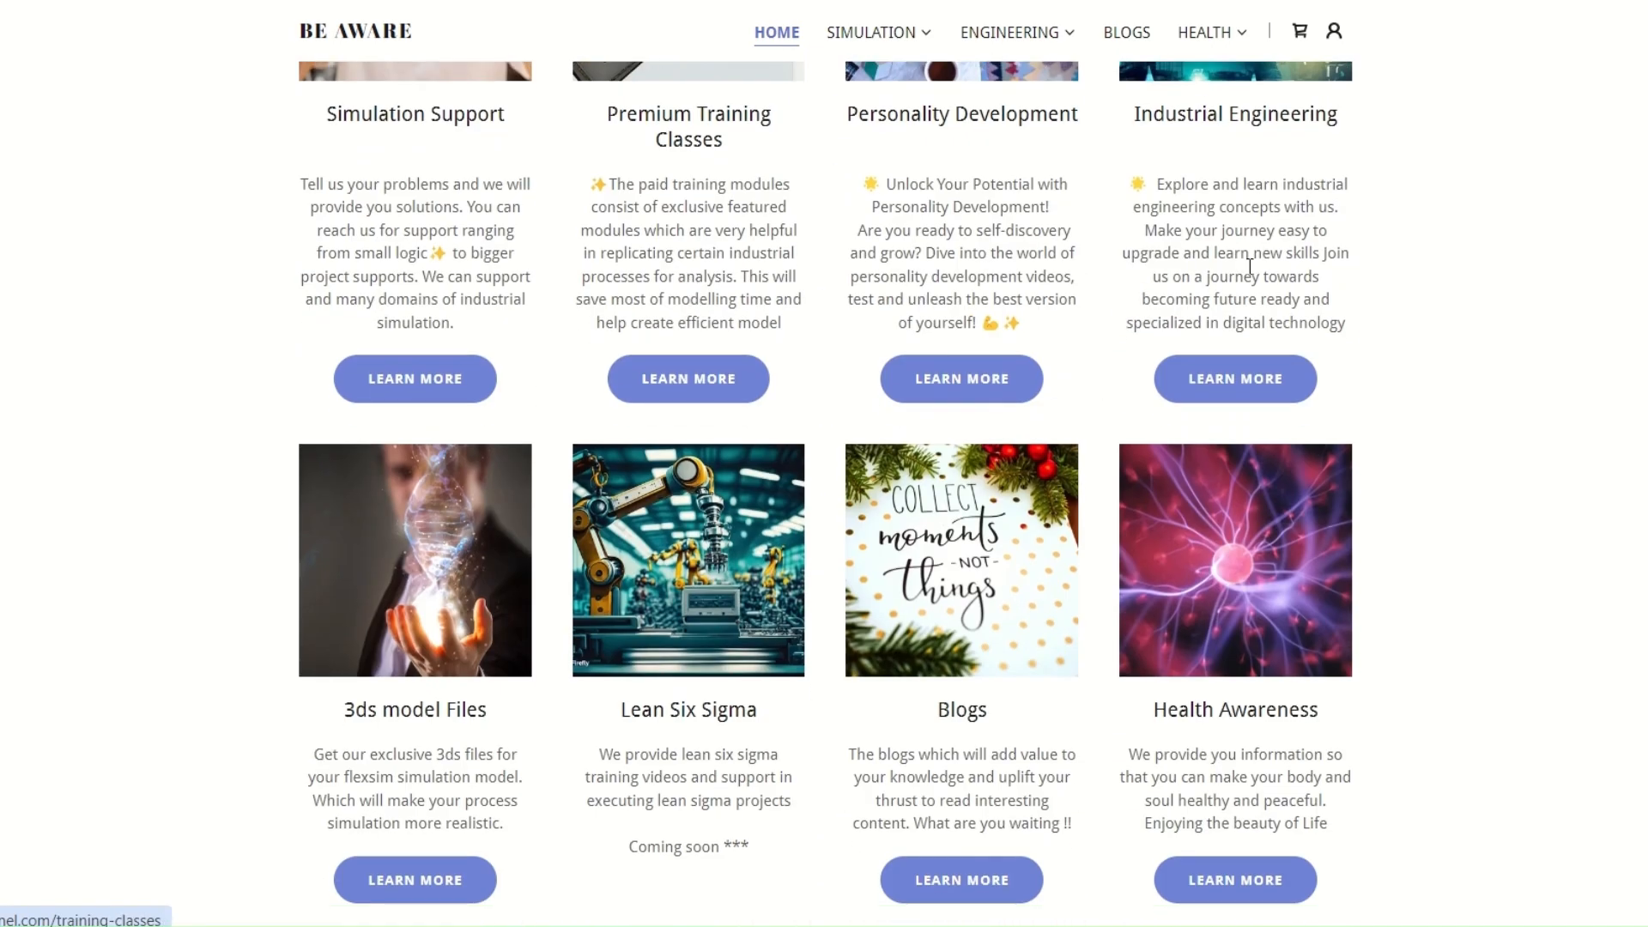
scroll(1019, 504, "up", 15)
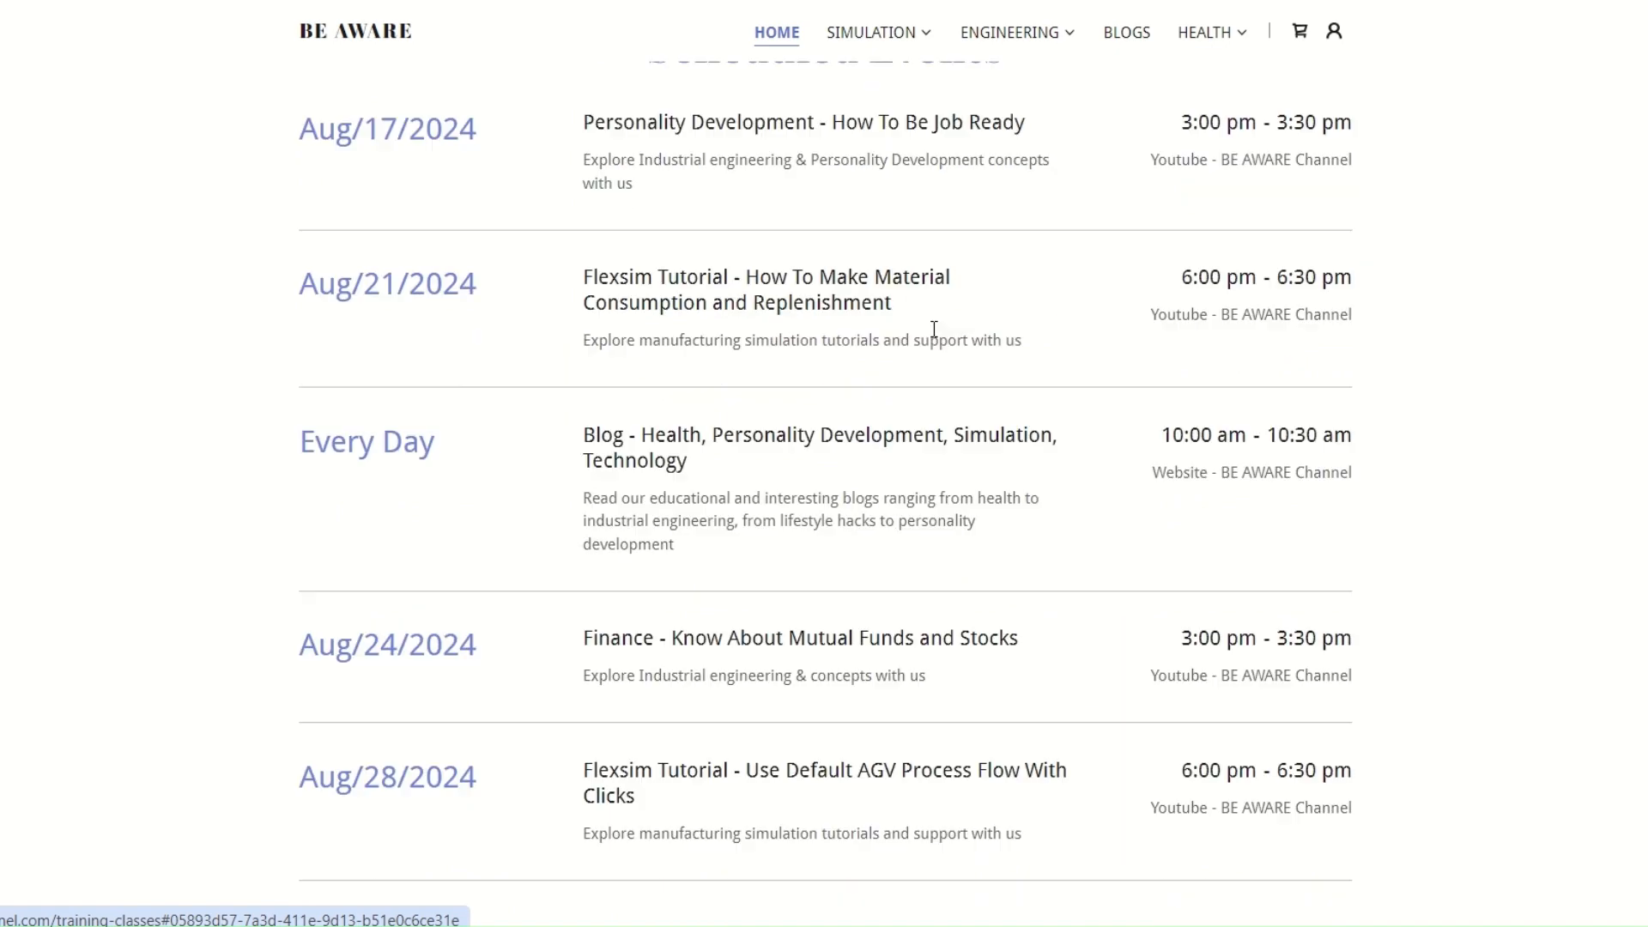
scroll(990, 375, "down", 15)
scroll(938, 240, "up", 8)
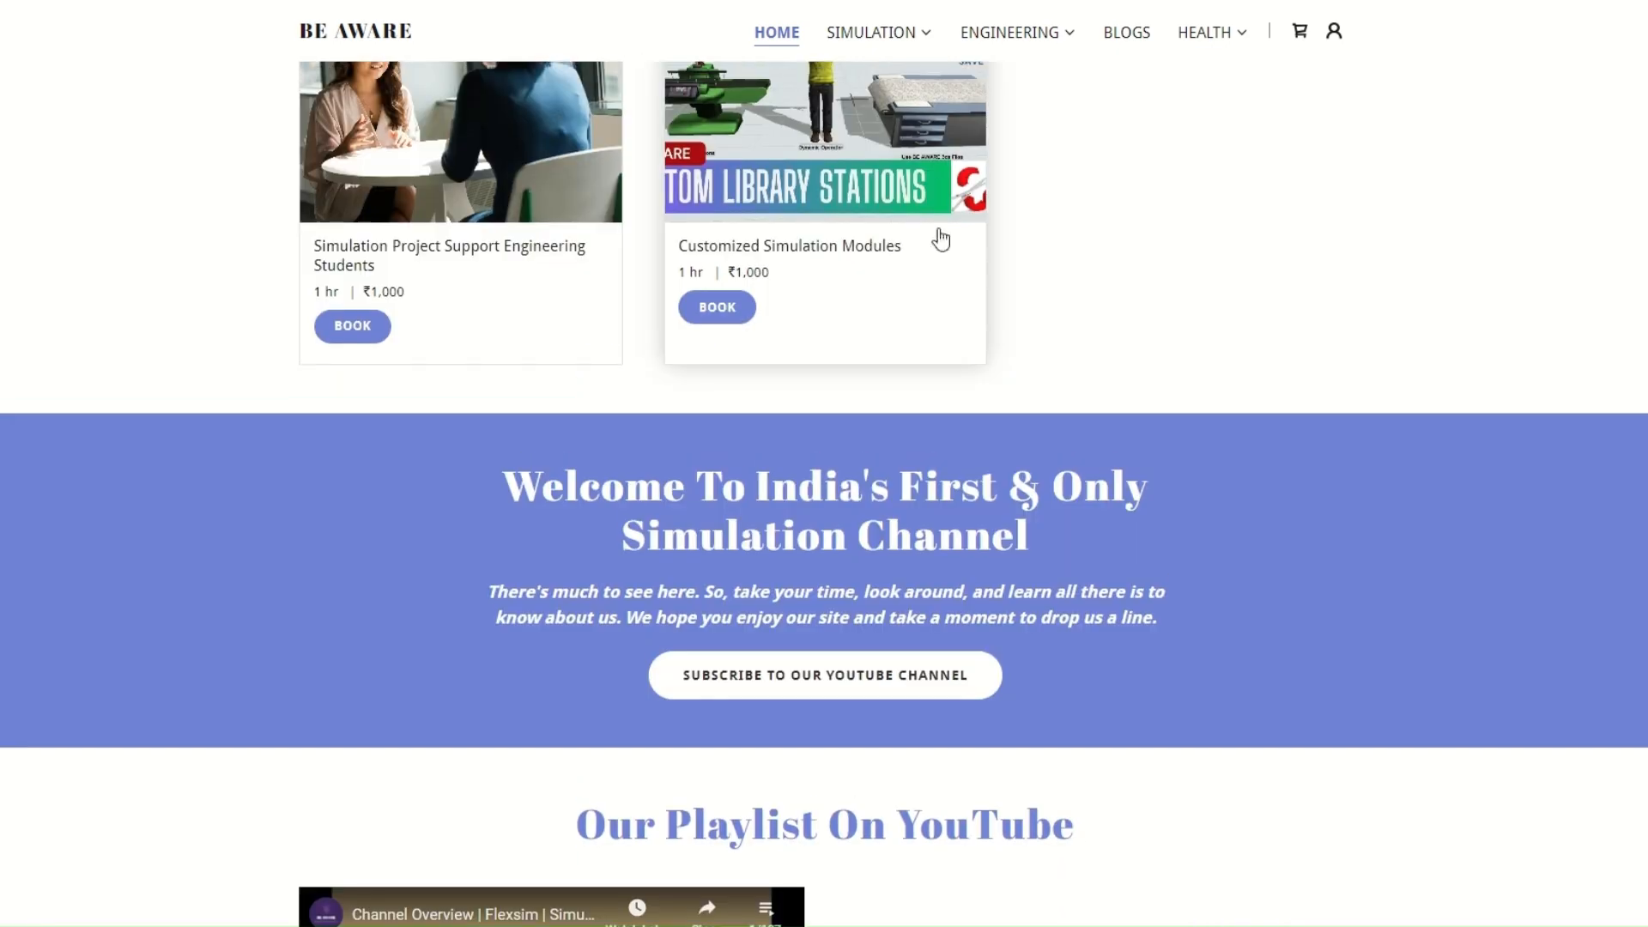
Look through the Simulation page's industry benefits, featured program and contact form, and return to the home page's appointments section
left_click(893, 34)
left_click(879, 72)
scroll(914, 416, "down", 8)
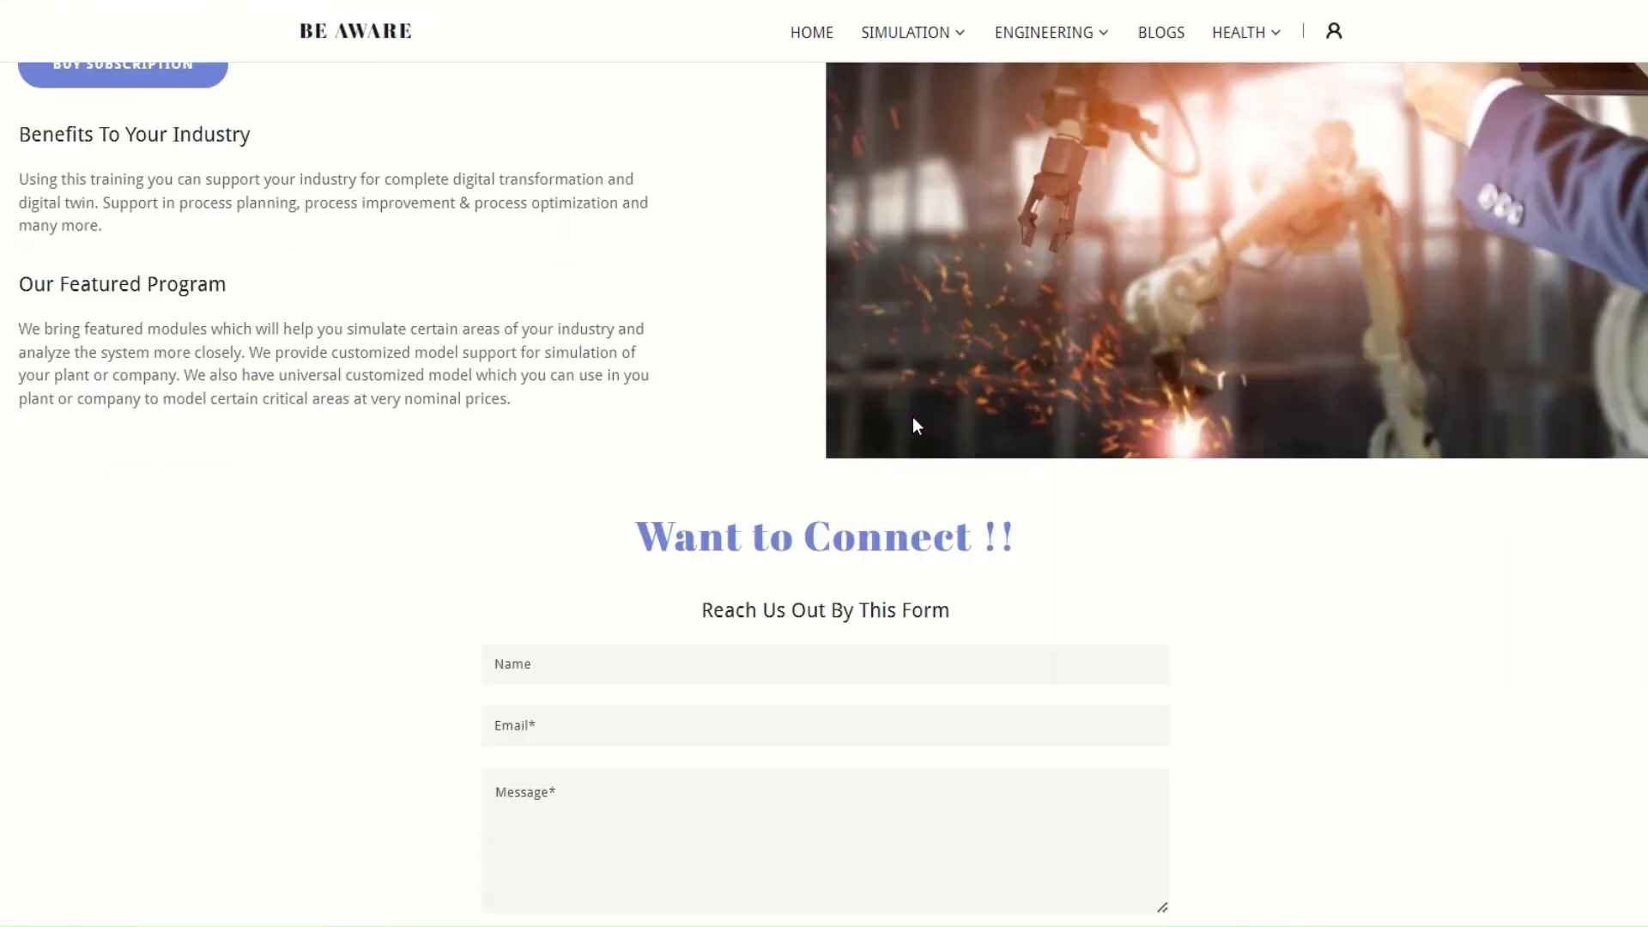
scroll(914, 417, "down", 2)
scroll(942, 420, "up", 2)
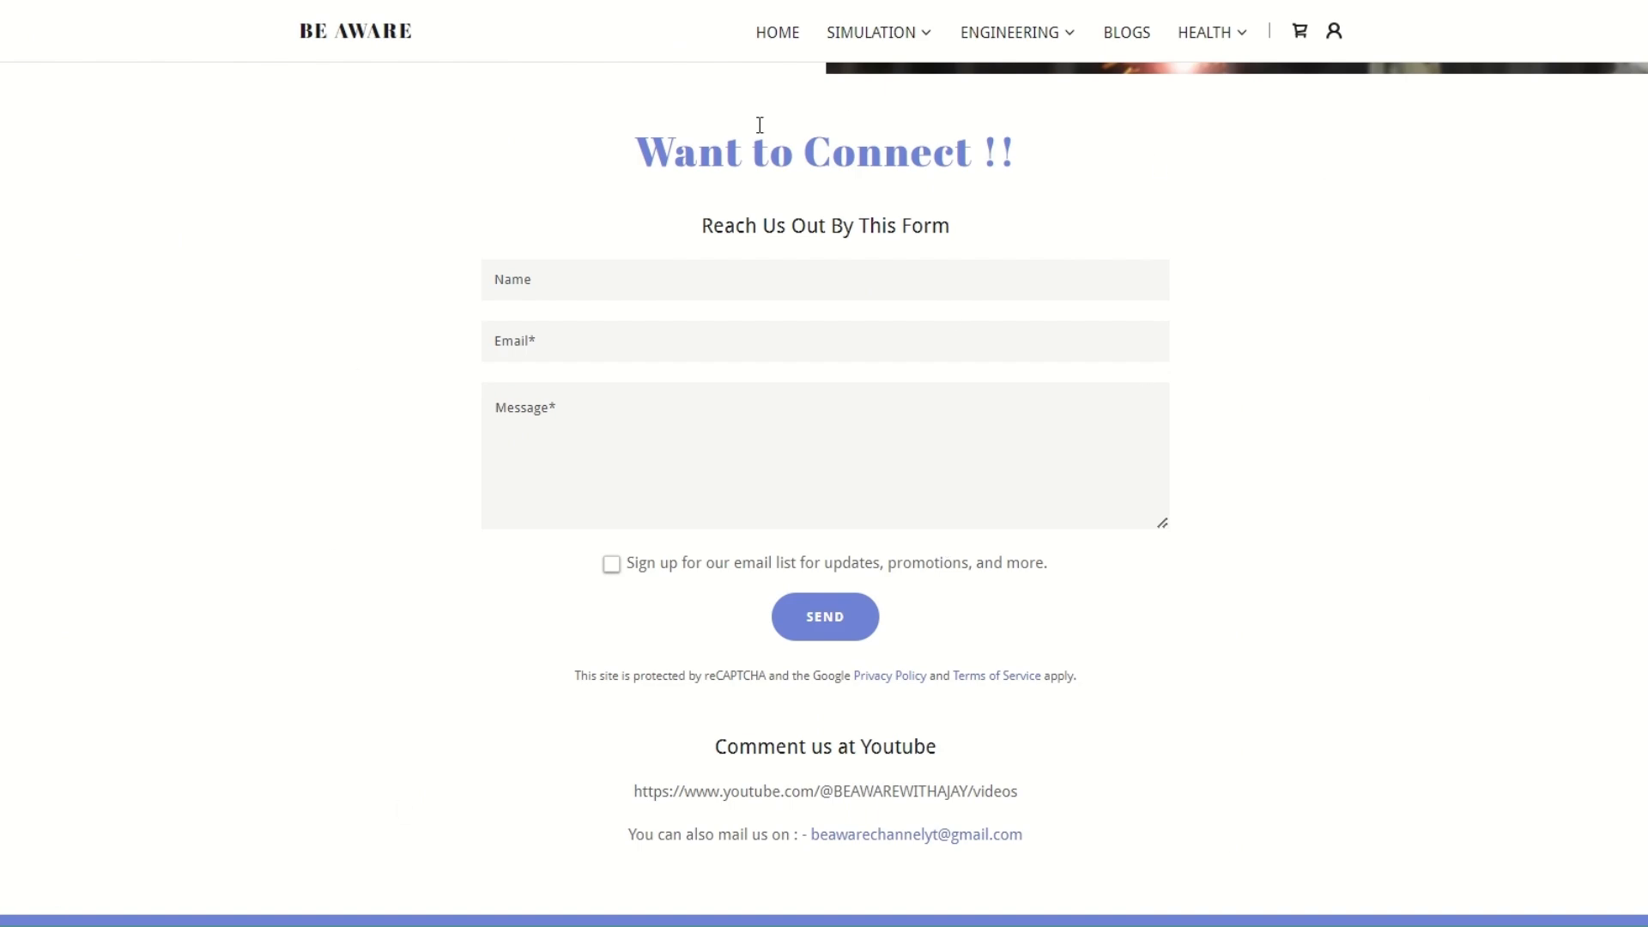
left_click(775, 34)
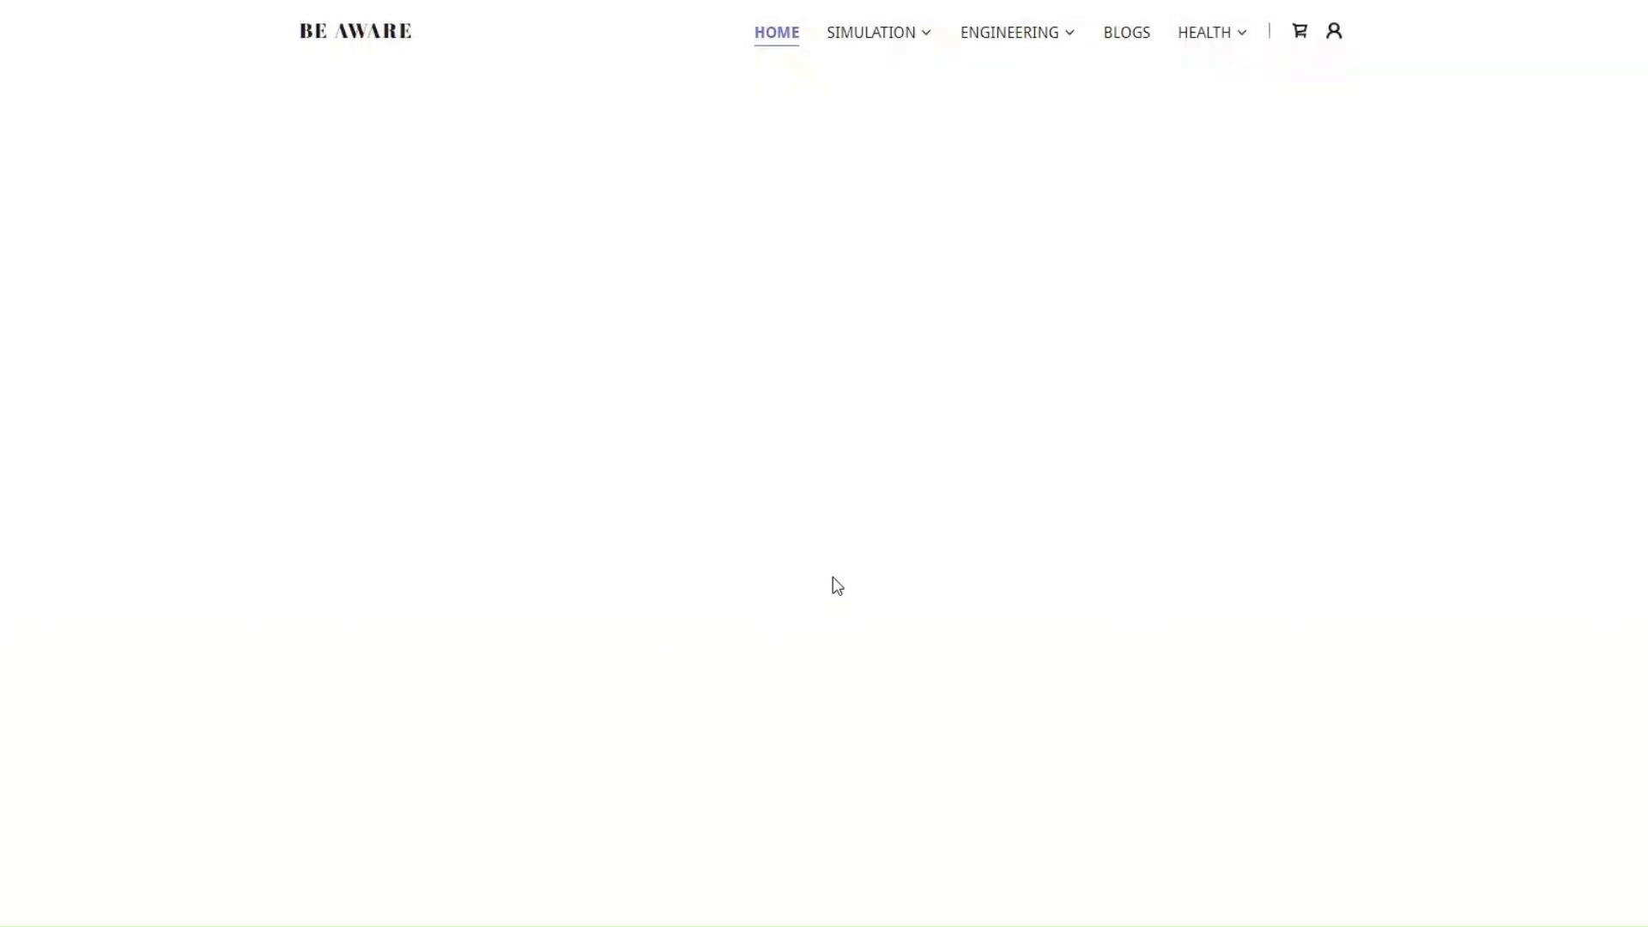
scroll(1017, 591, "down", 5)
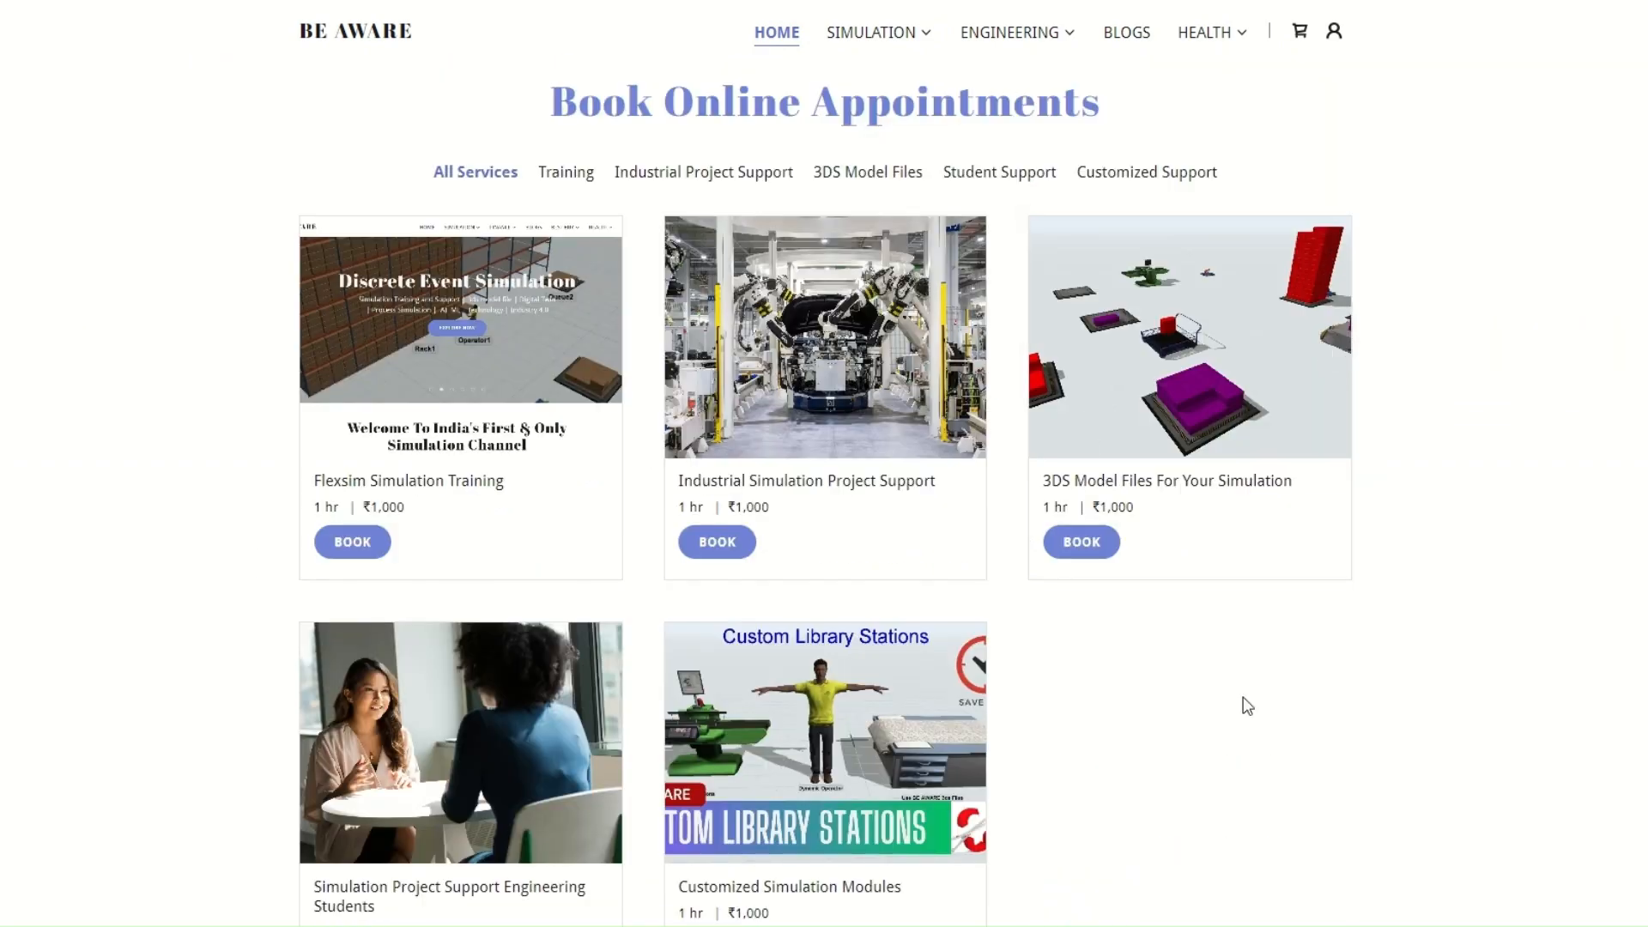
Open the Training Classes page and review its premium subscription plans and premium content videos
left_click(902, 41)
left_click(918, 105)
scroll(905, 258, "down", 15)
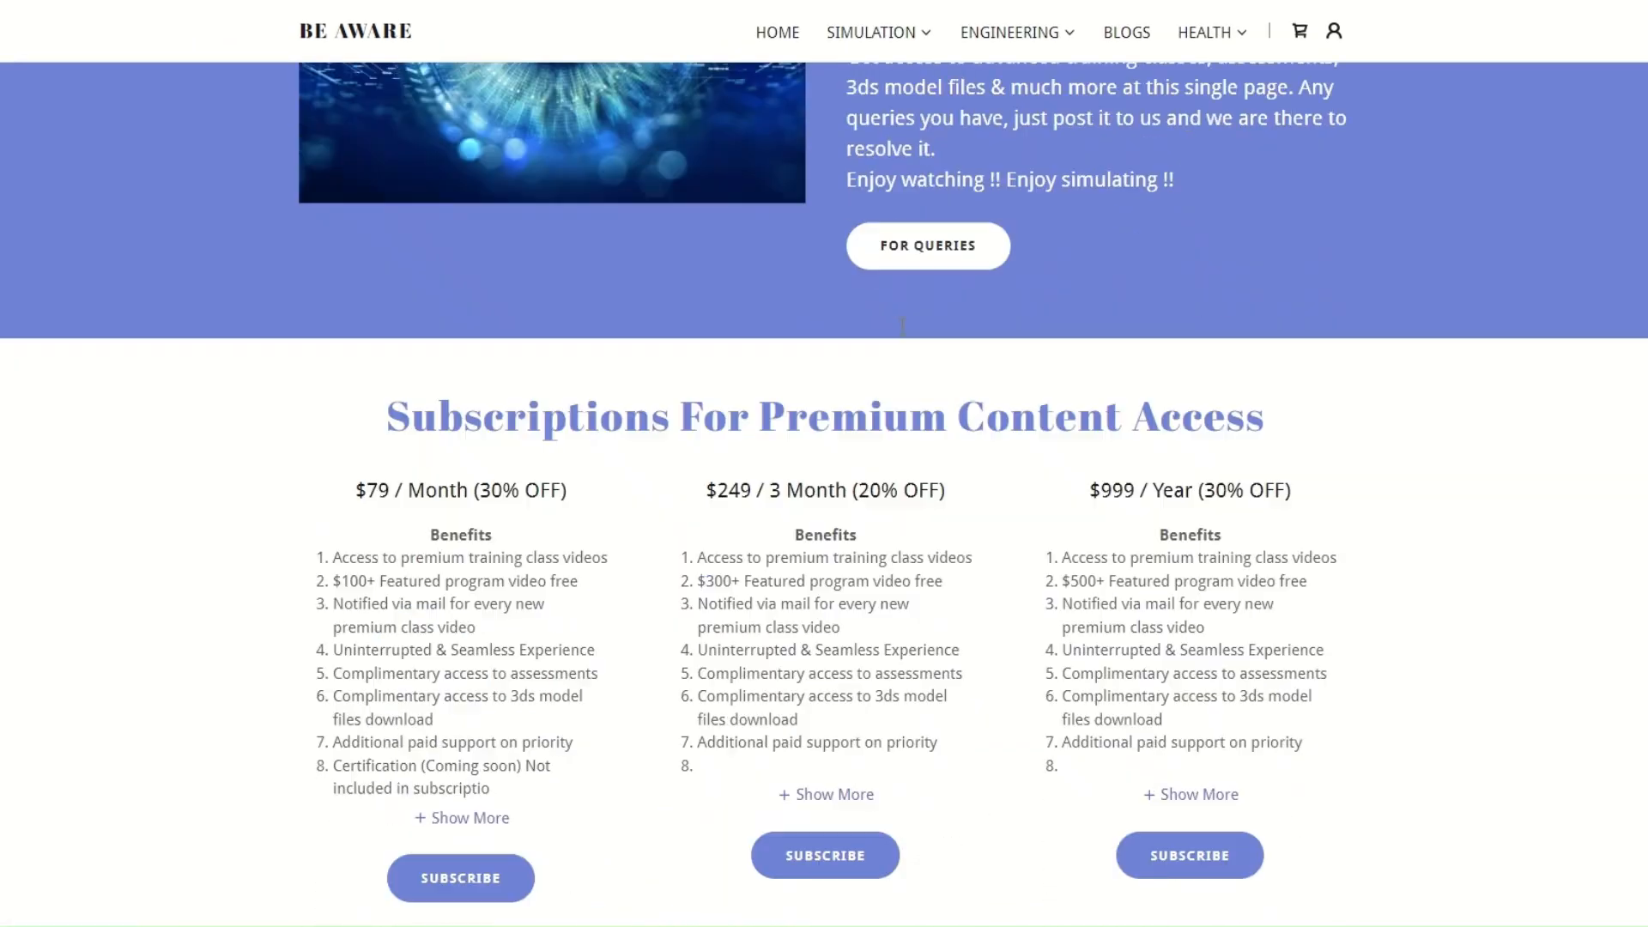
scroll(910, 339, "down", 8)
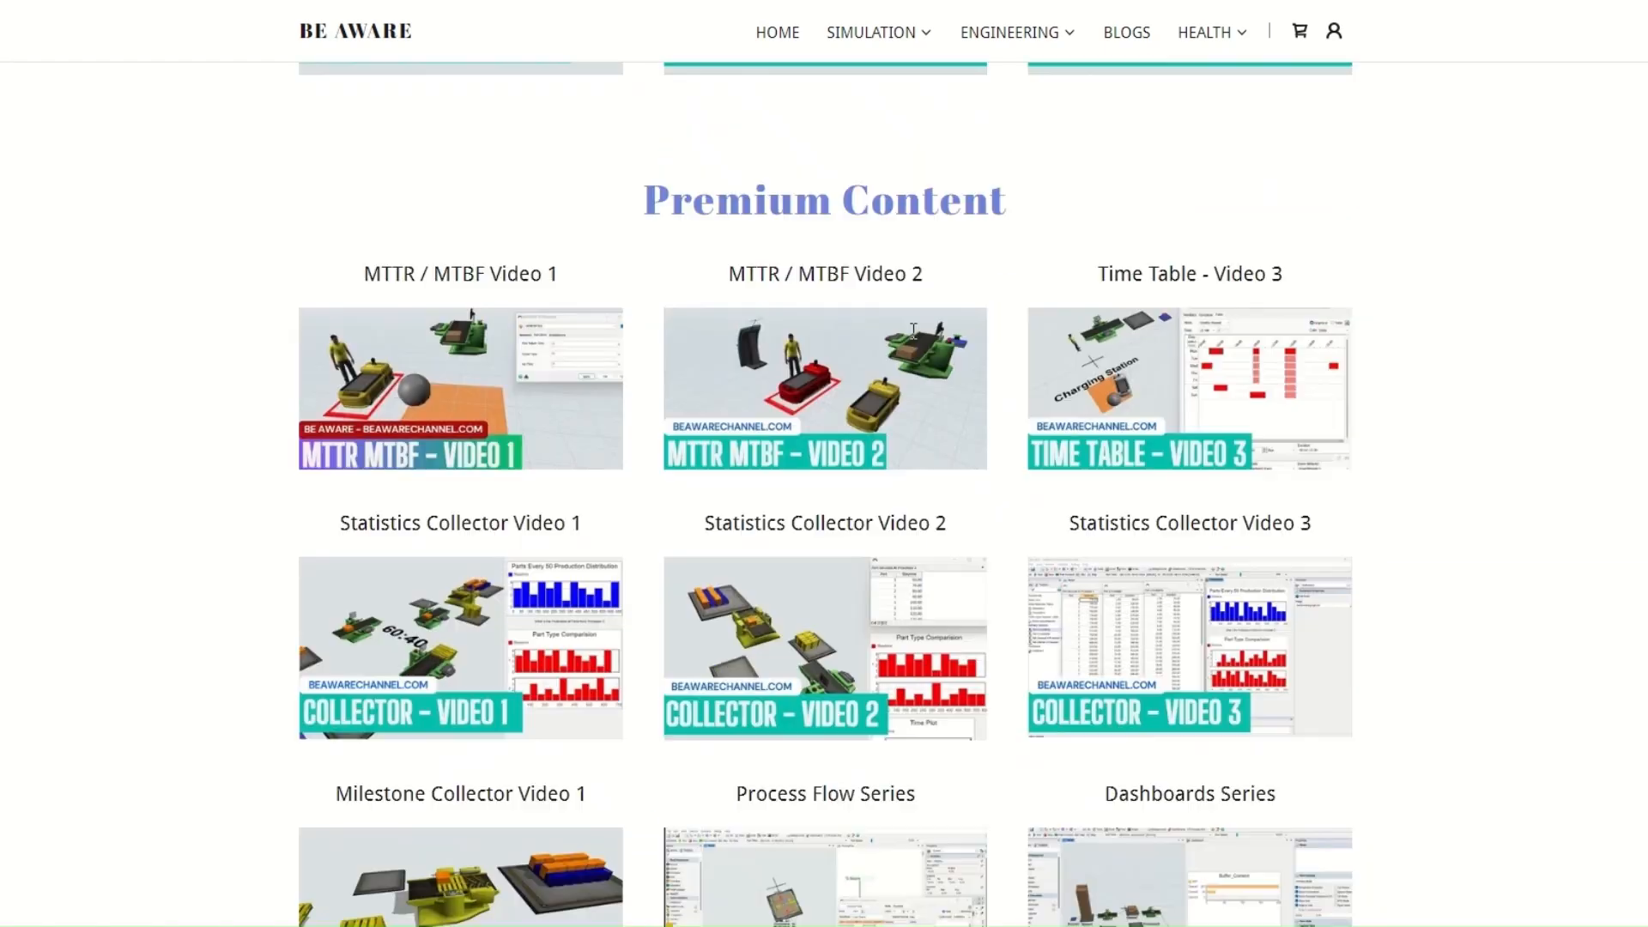
scroll(914, 342, "up", 10)
scroll(917, 341, "up", 15)
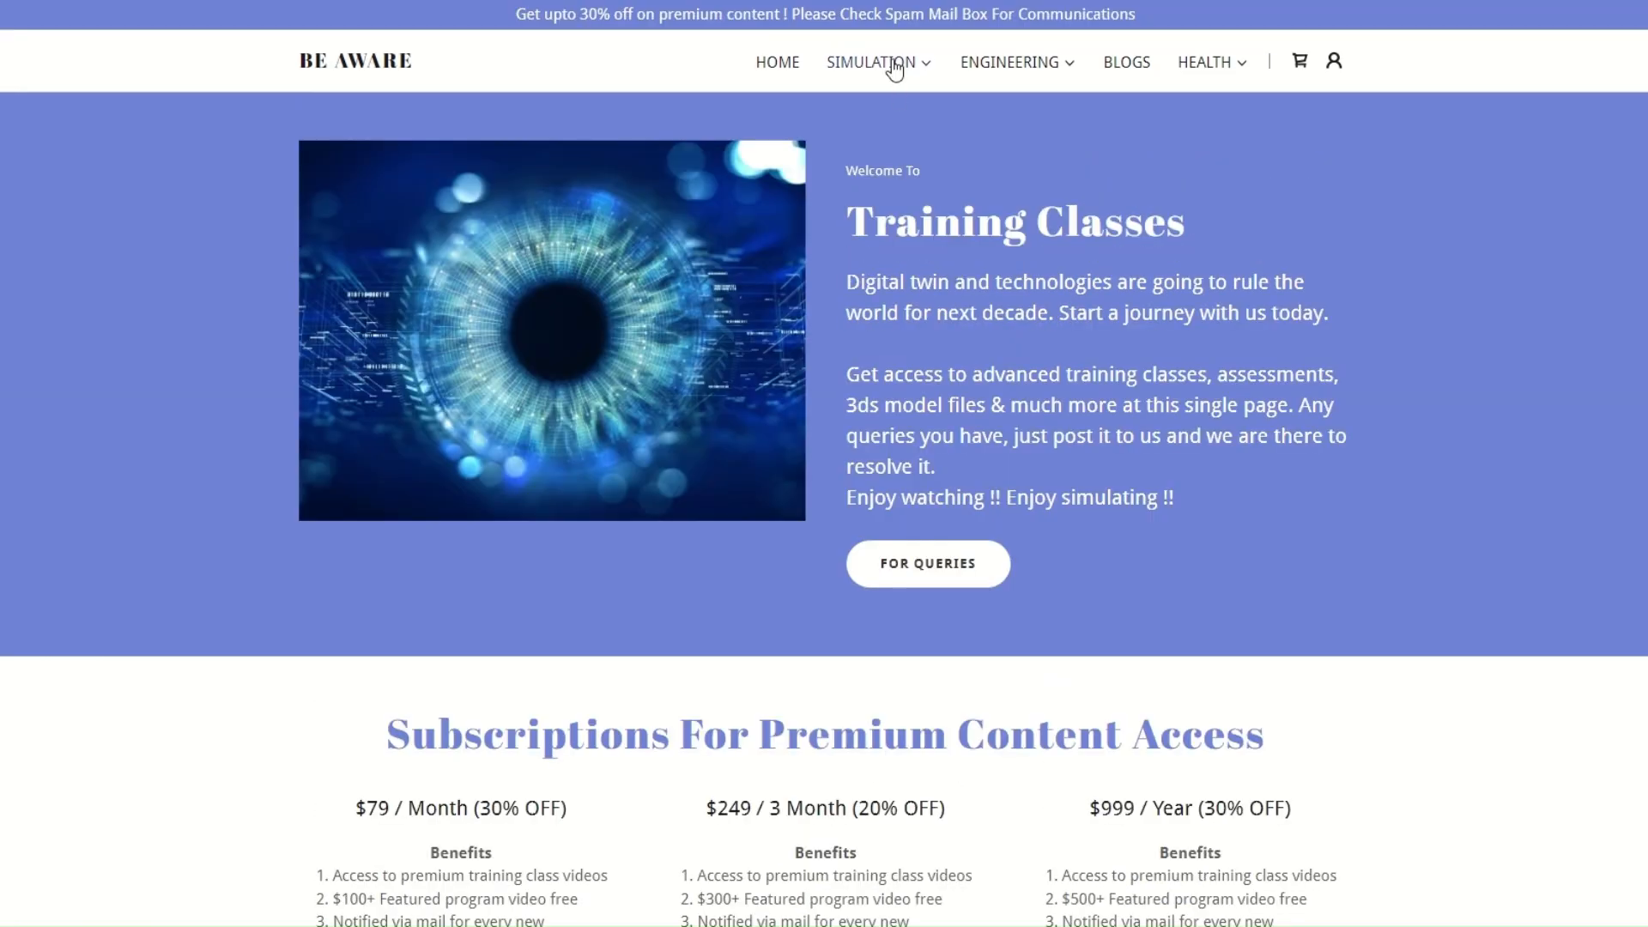
Open Buy Modules Page 1 and review the AGV Tugger modules with their prices and payment options
left_click(894, 68)
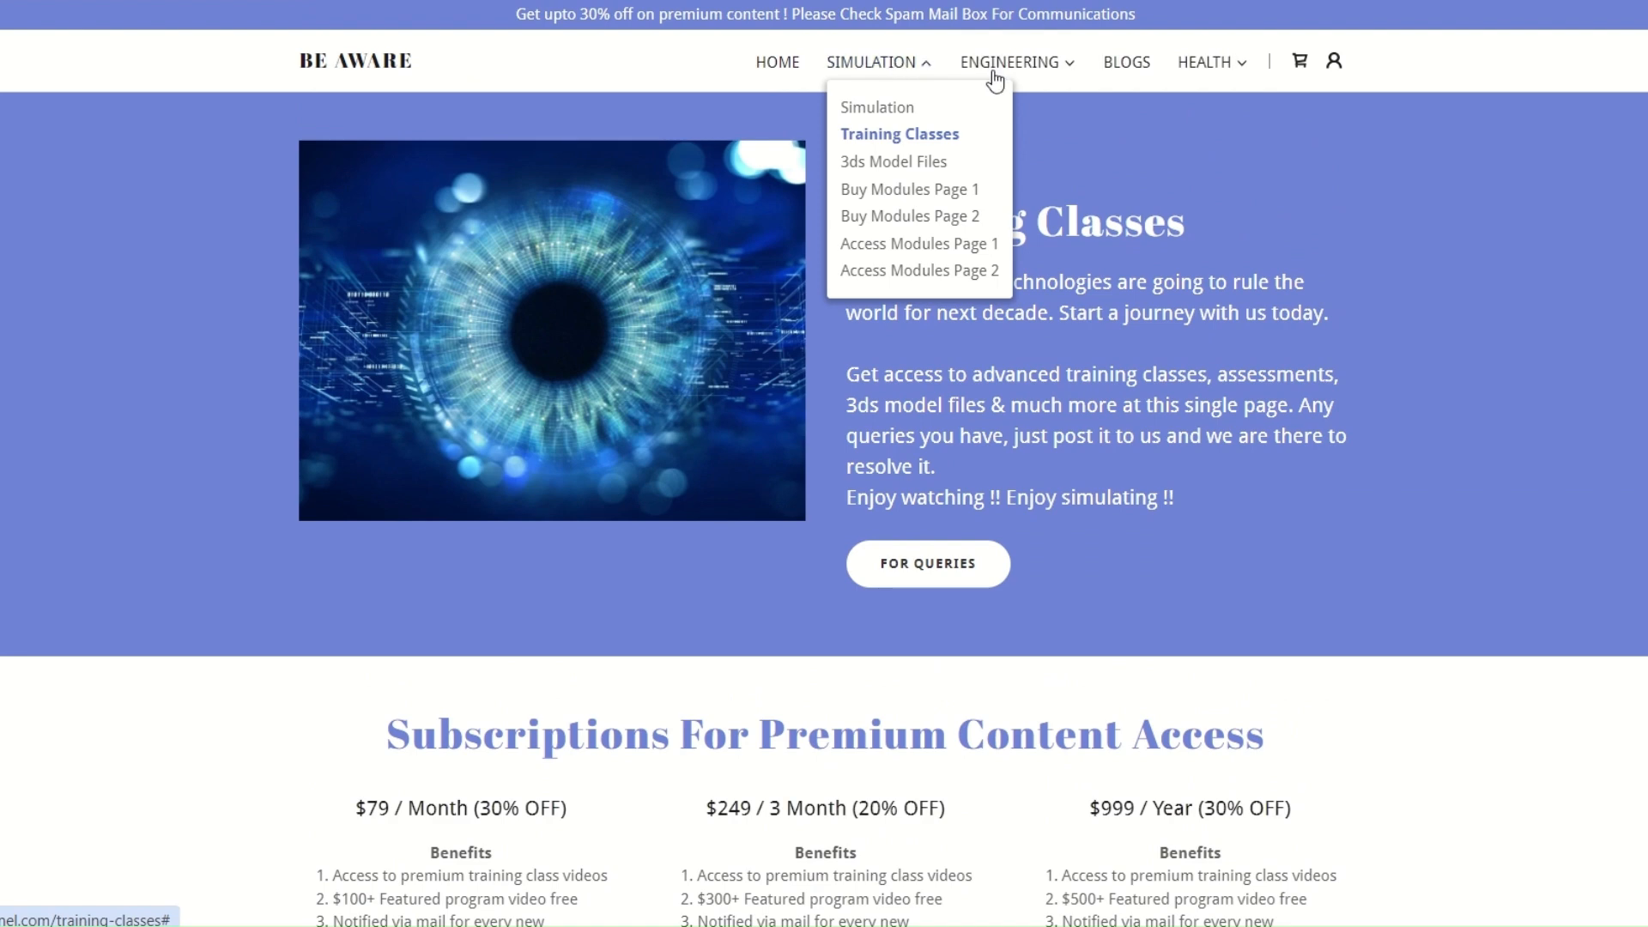
left_click(941, 192)
scroll(1062, 459, "down", 15)
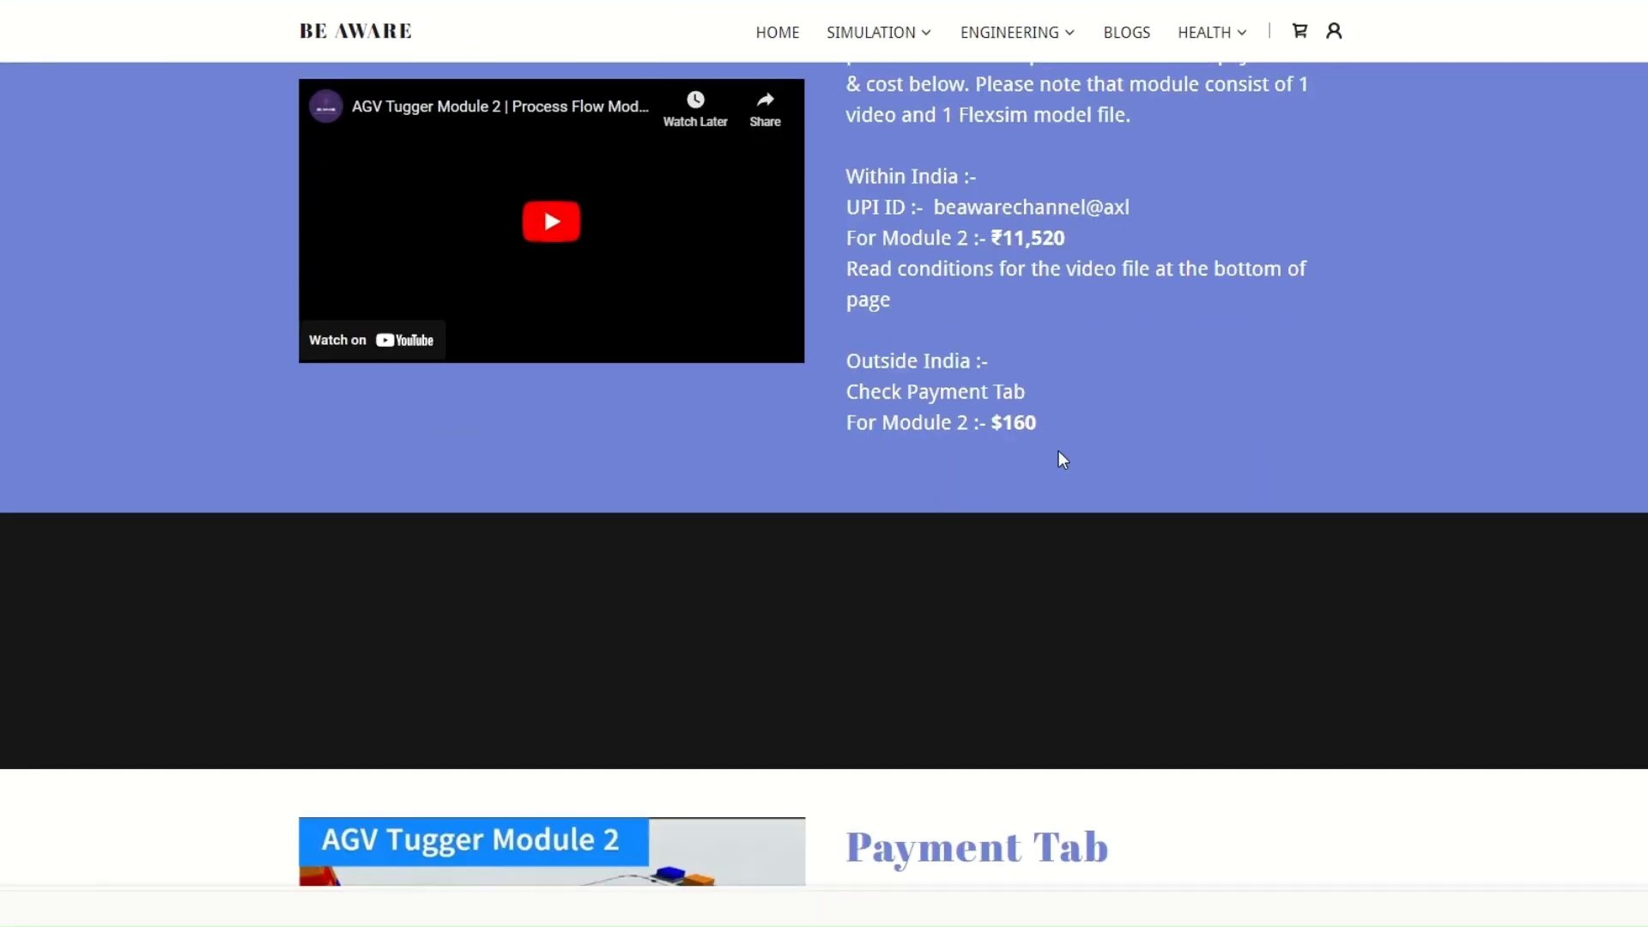
scroll(1056, 449, "down", 10)
scroll(1055, 449, "up", 20)
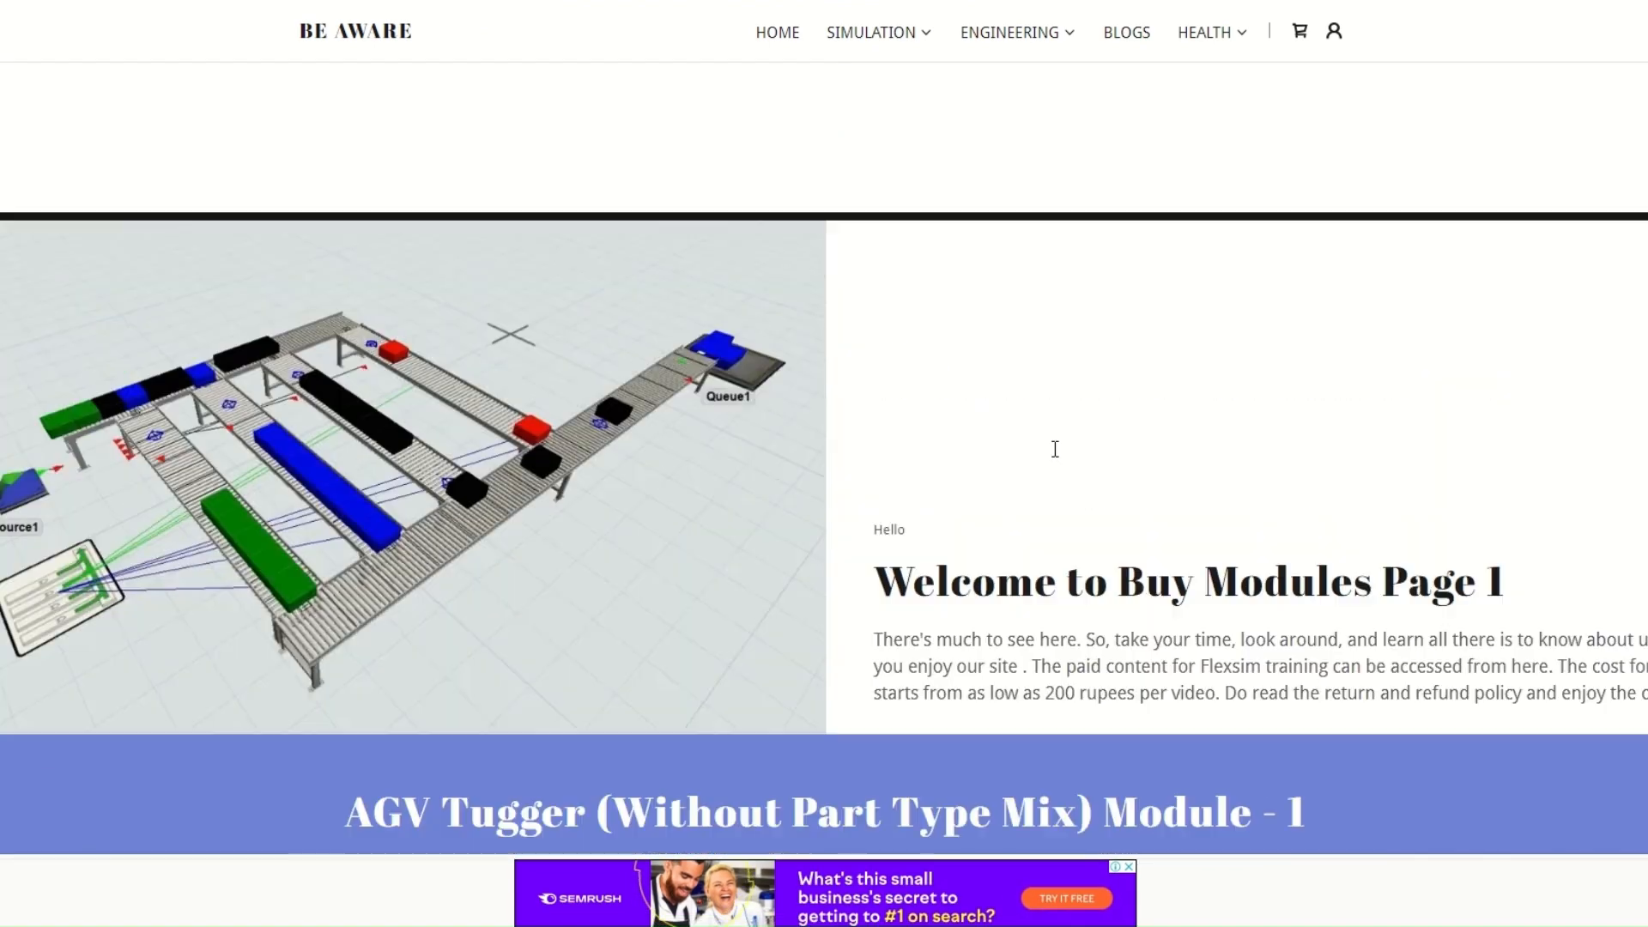
scroll(1020, 536, "down", 15)
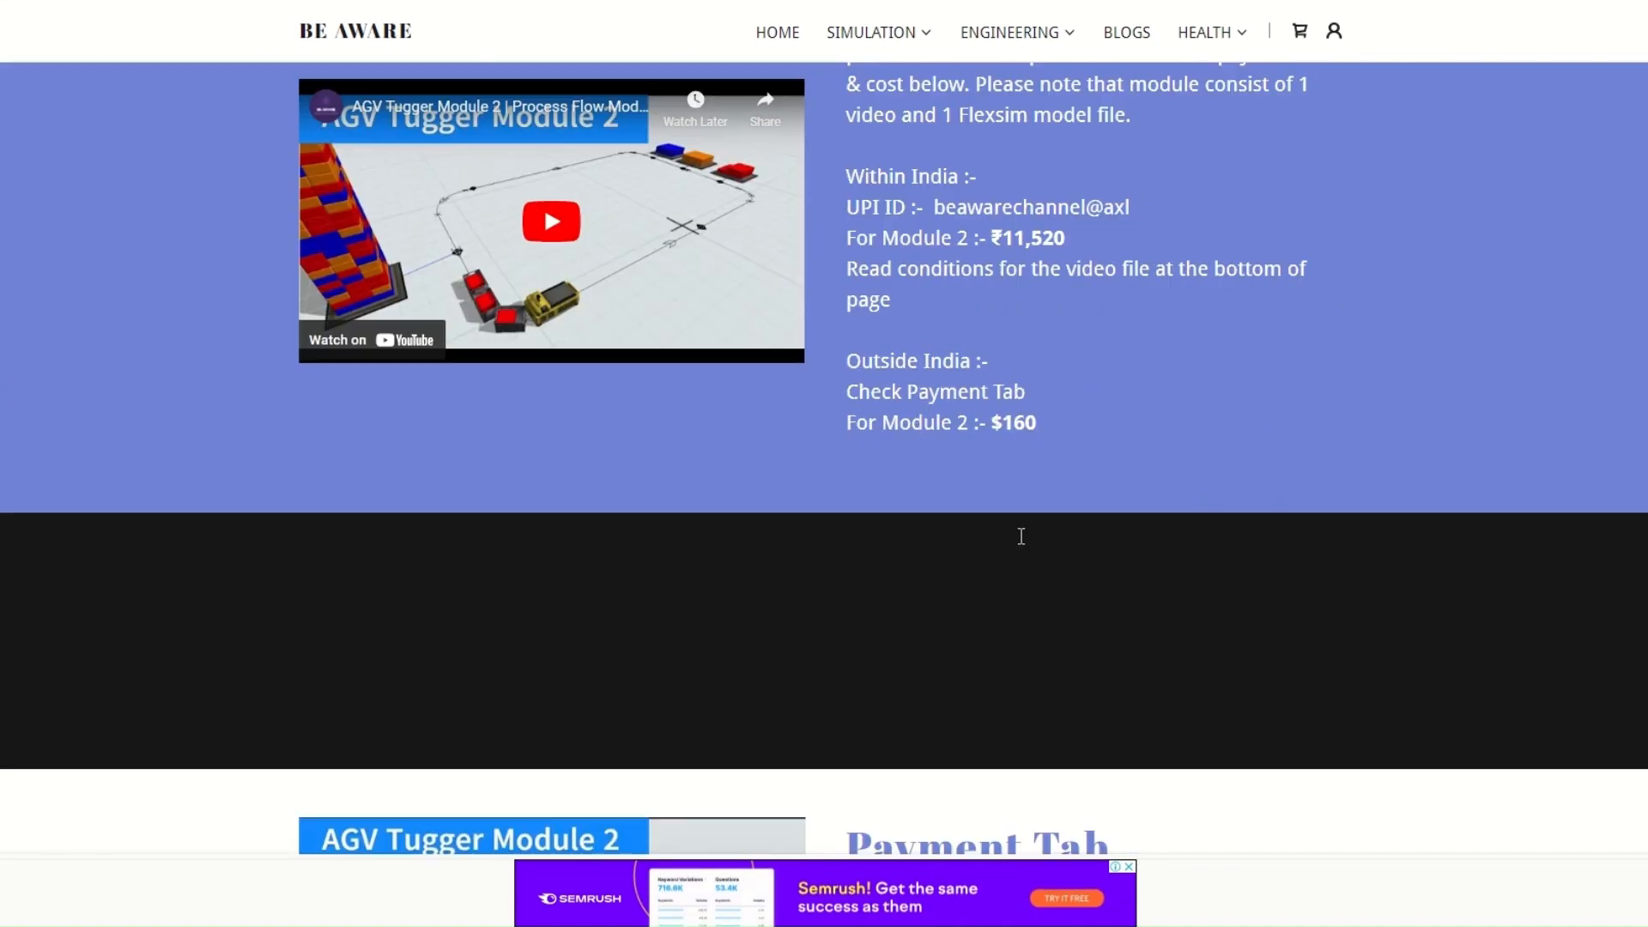
scroll(1021, 534, "down", 15)
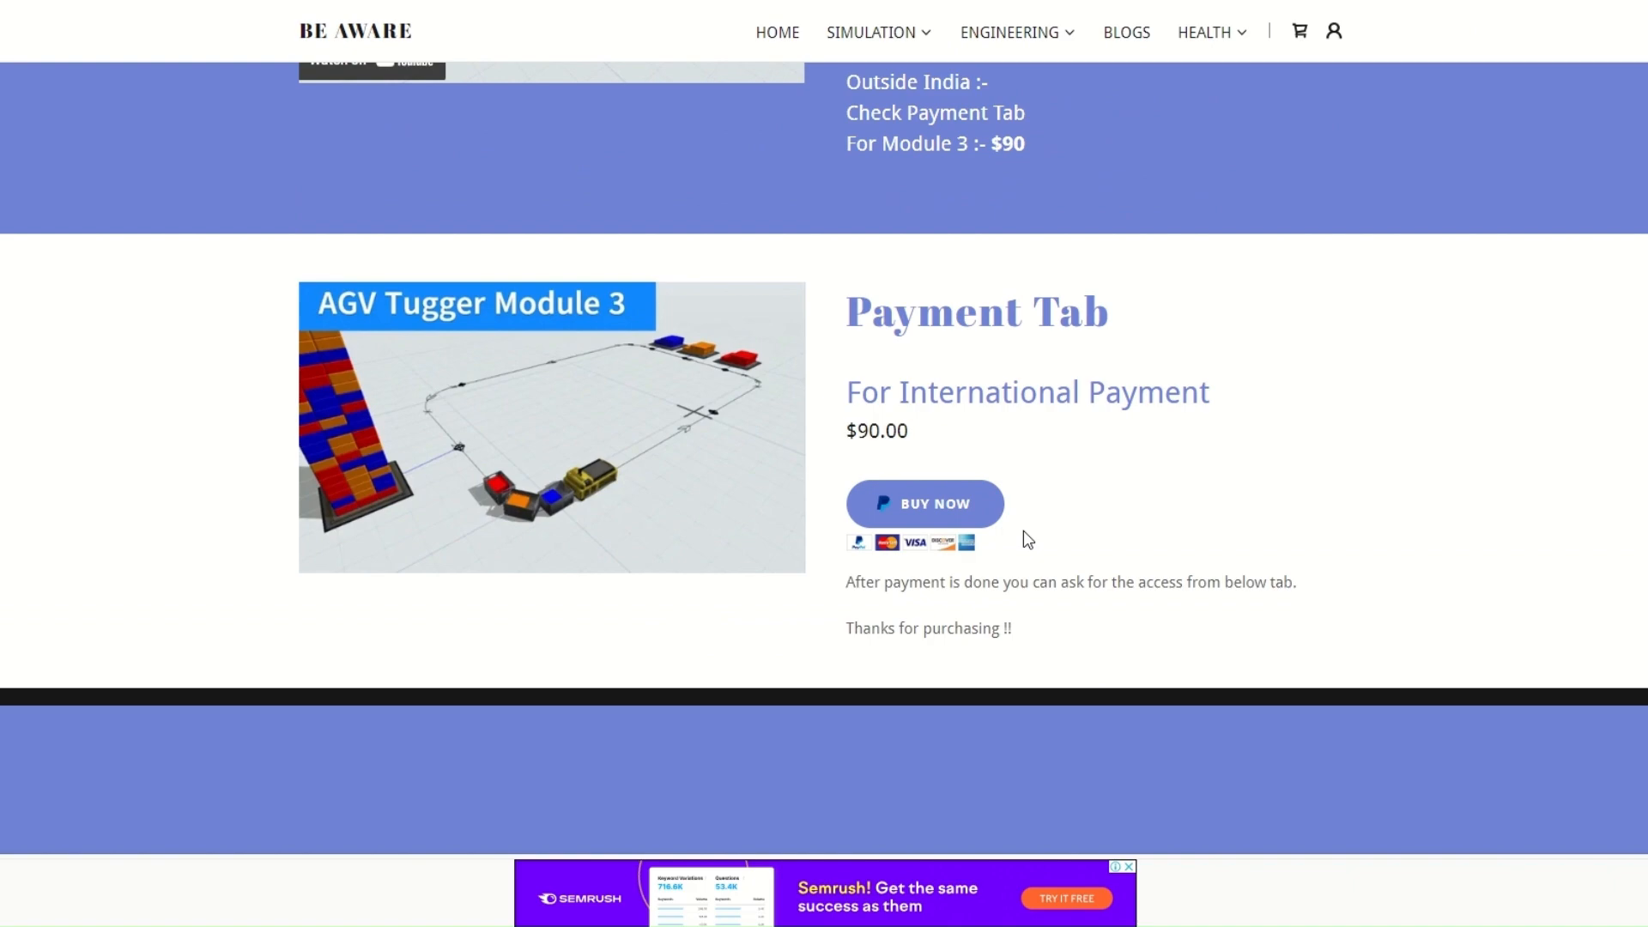
scroll(1023, 530, "up", 20)
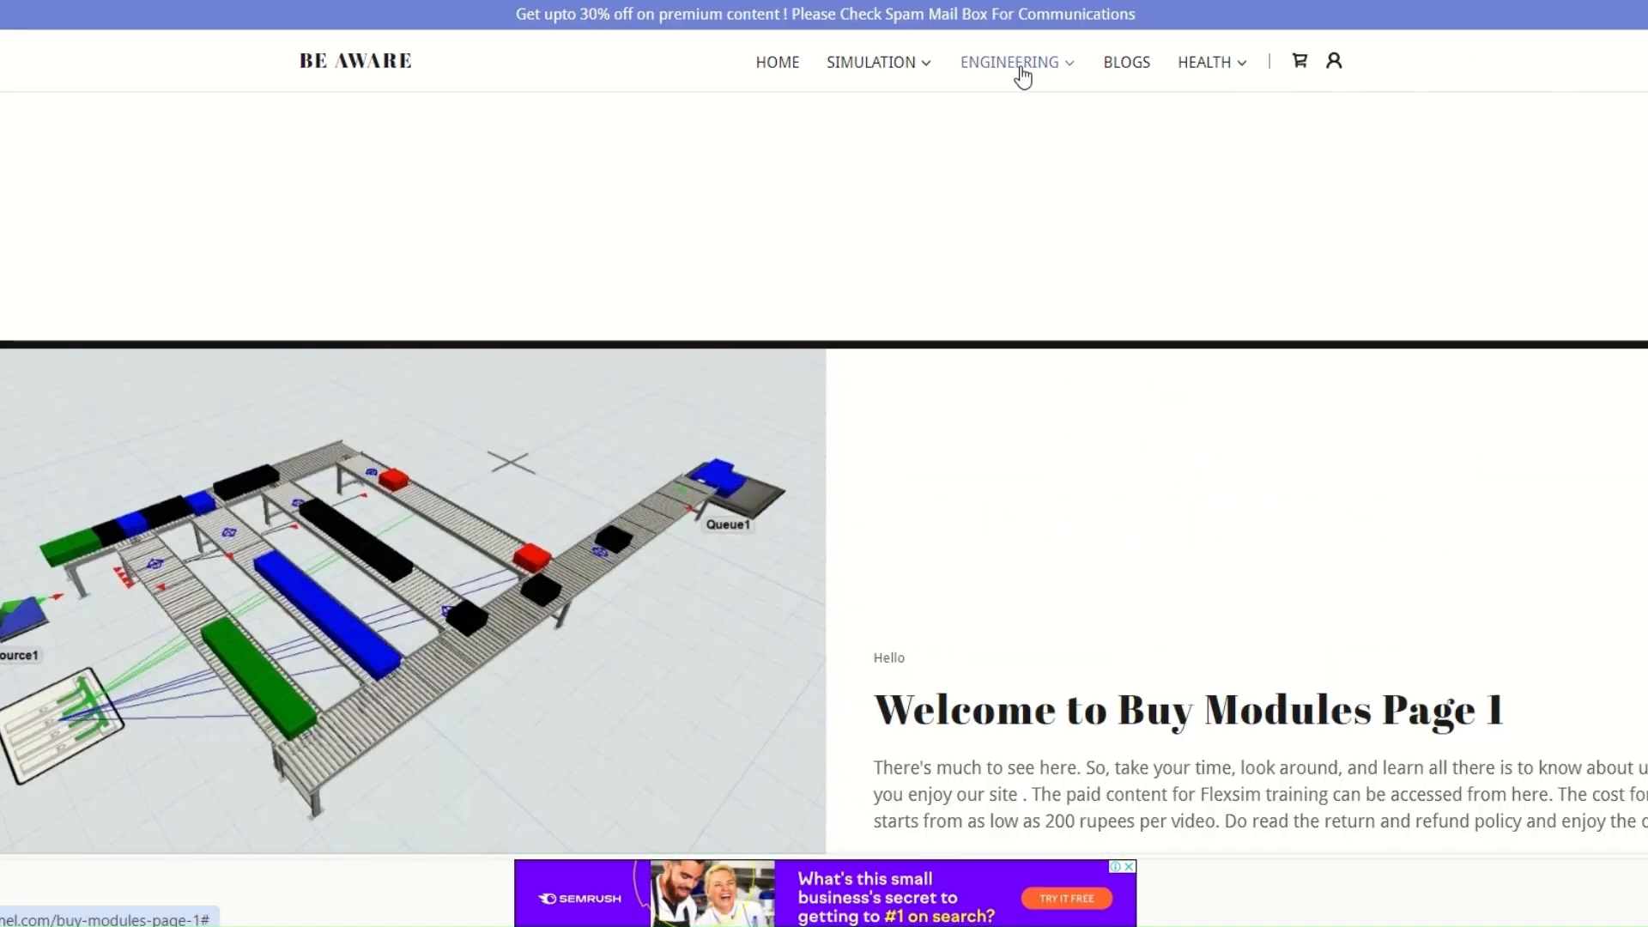
Open the Industrial Engineering page and look through its YouTube playlists and lesson videos
mouse_move(1022, 75)
left_click(1035, 108)
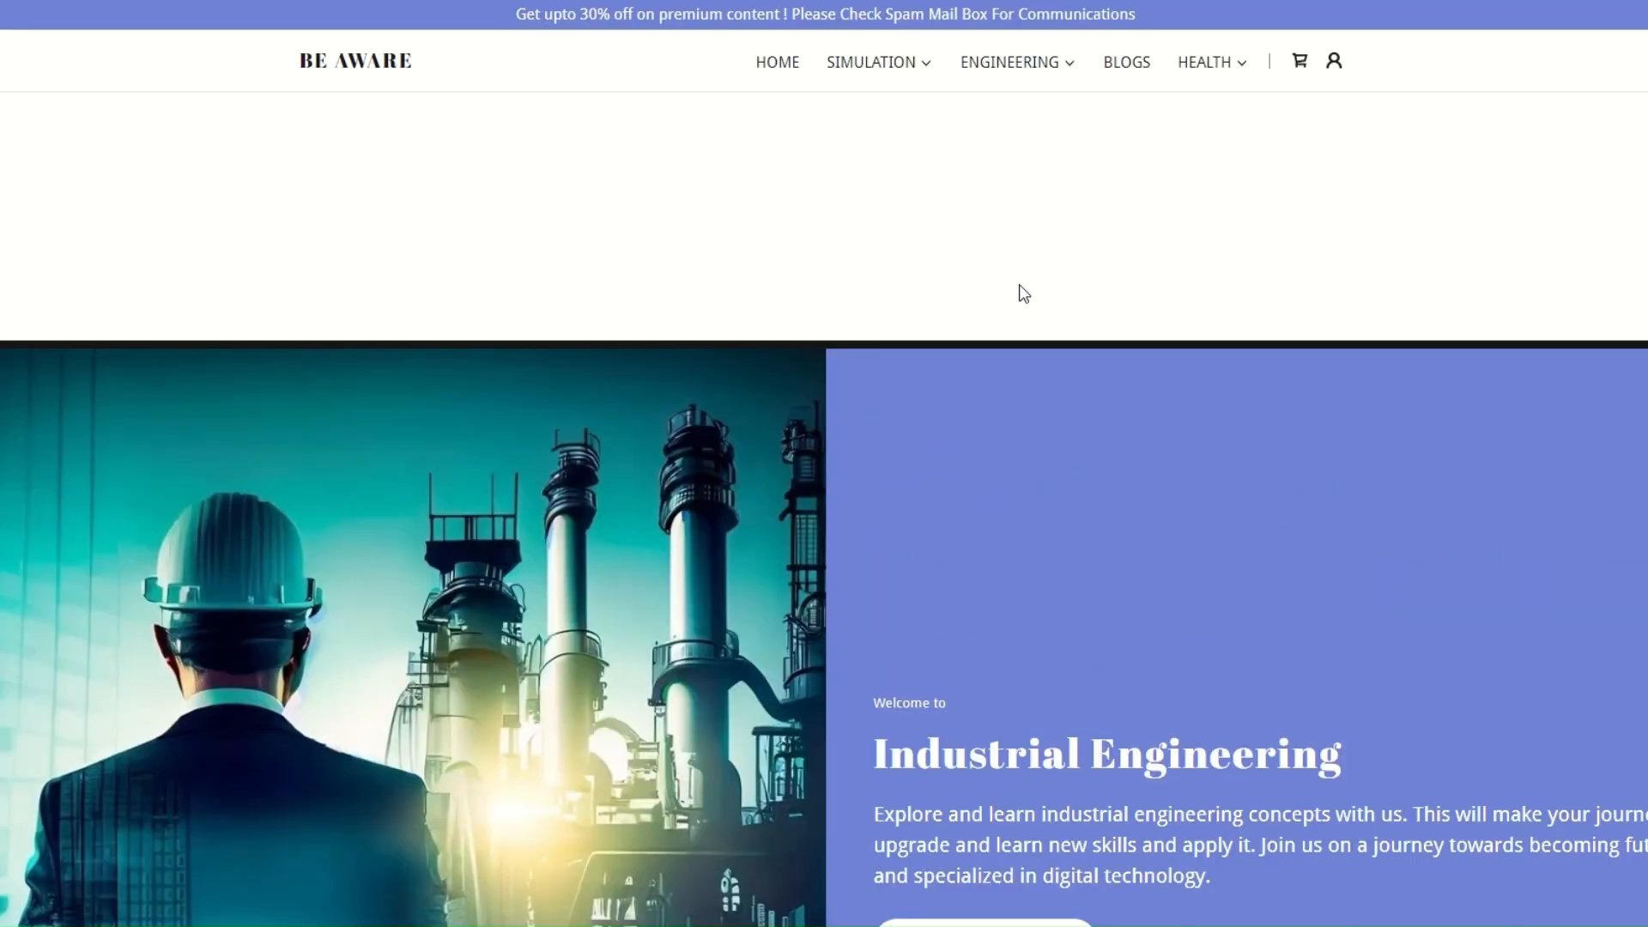
scroll(1020, 403, "down", 10)
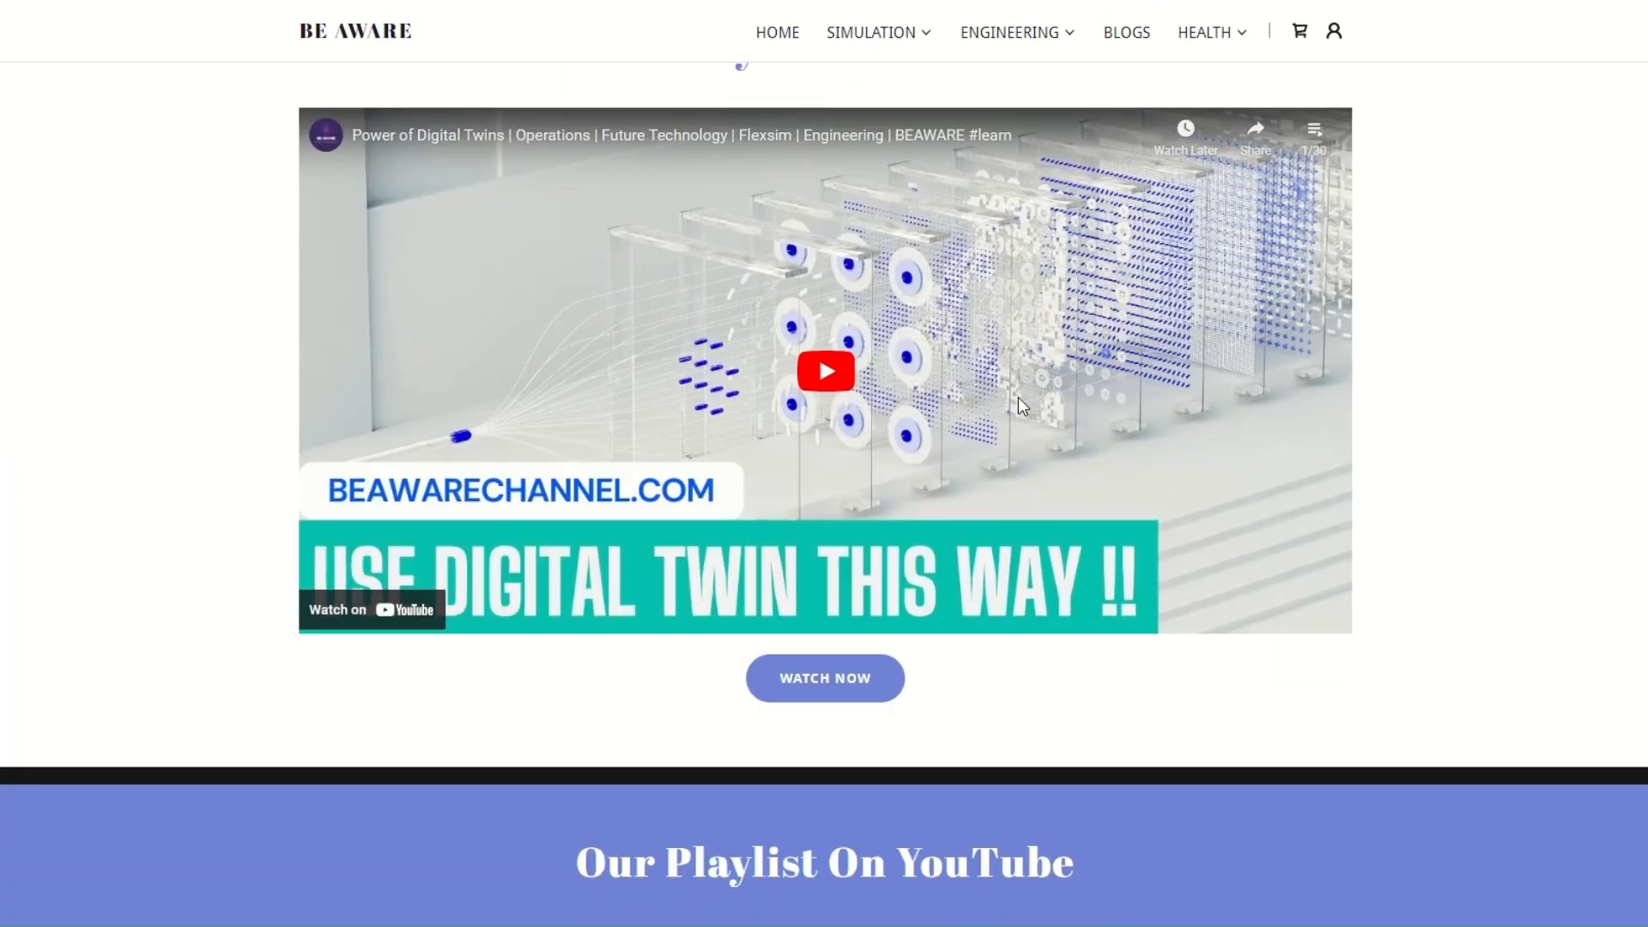
scroll(1022, 403, "down", 7)
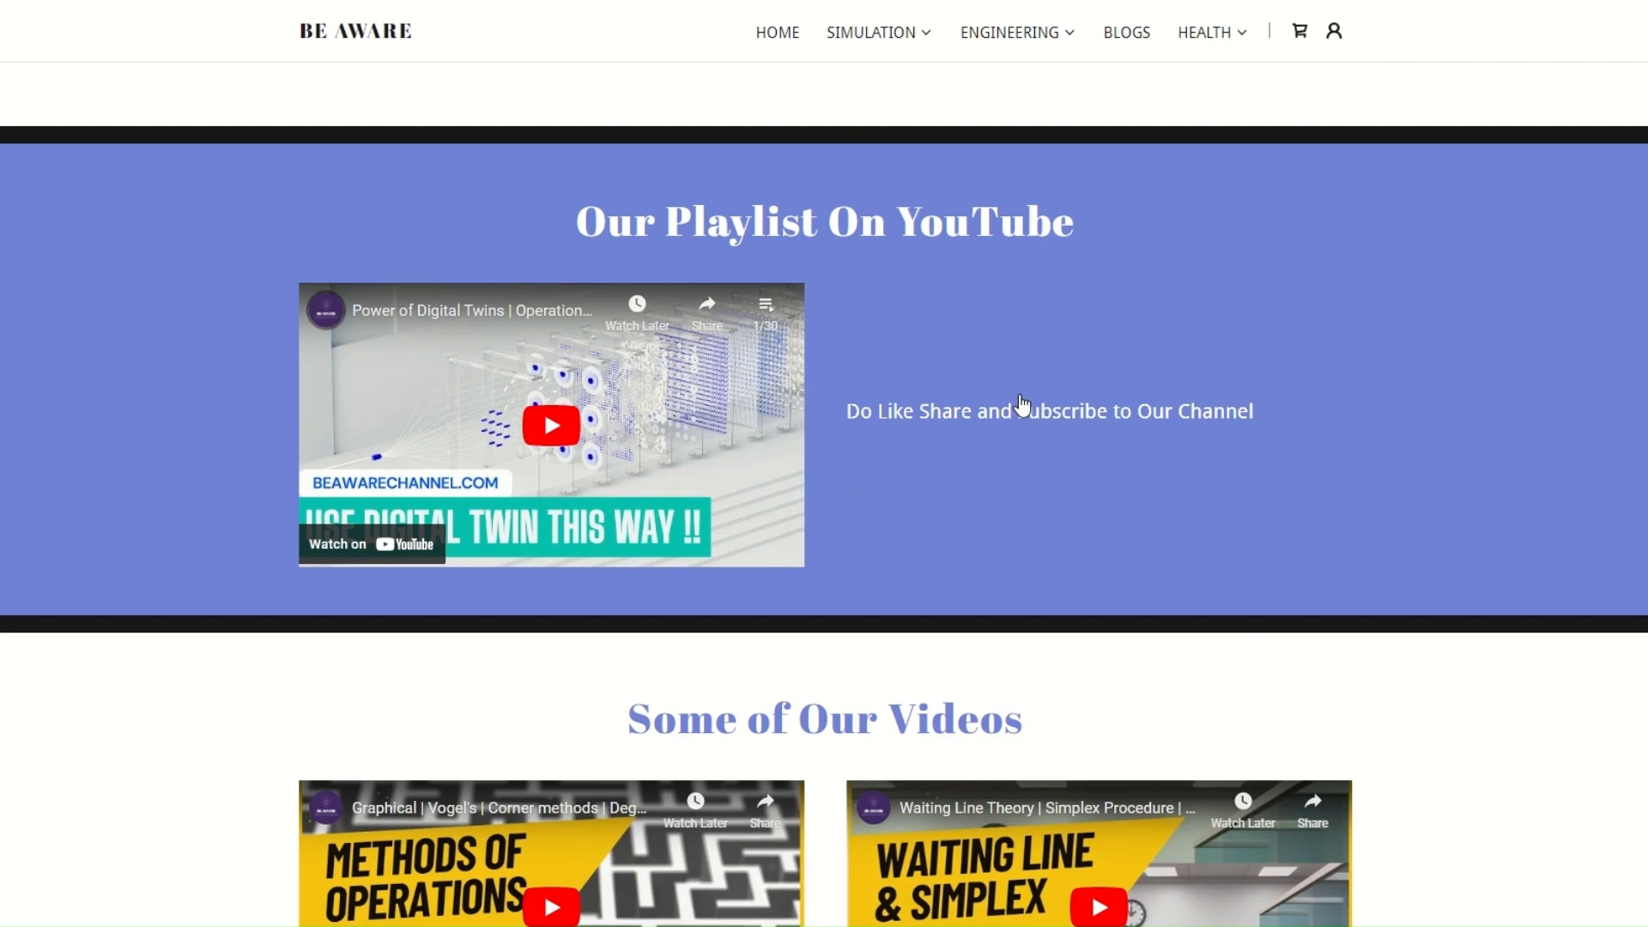
scroll(1022, 406, "down", 4)
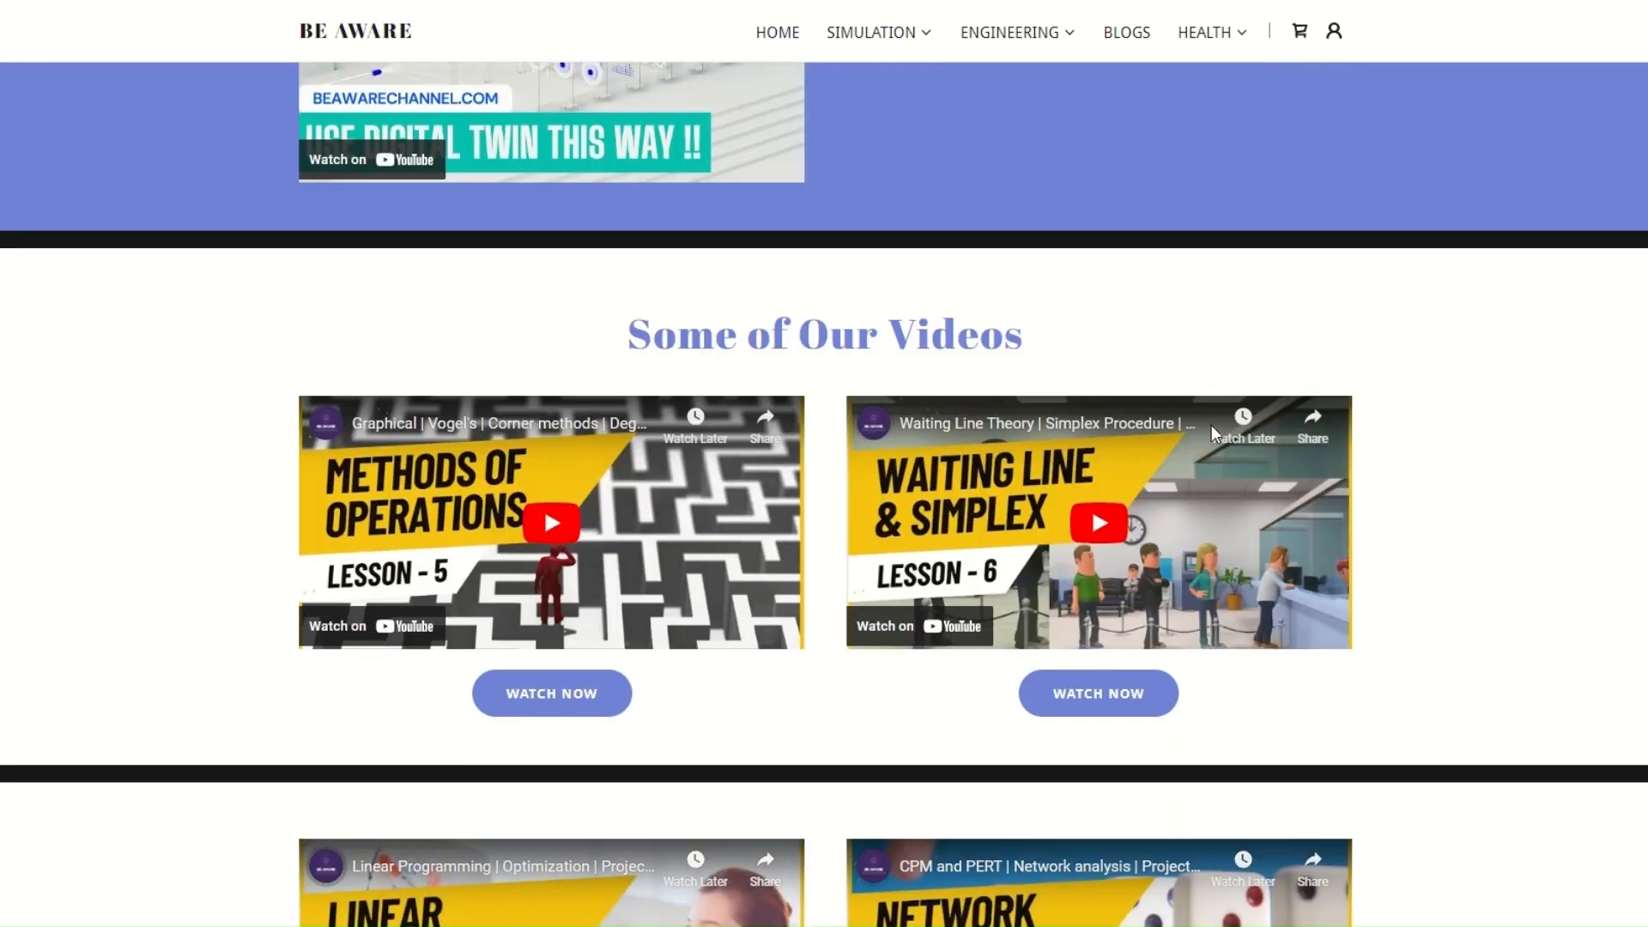
scroll(1212, 425, "down", 10)
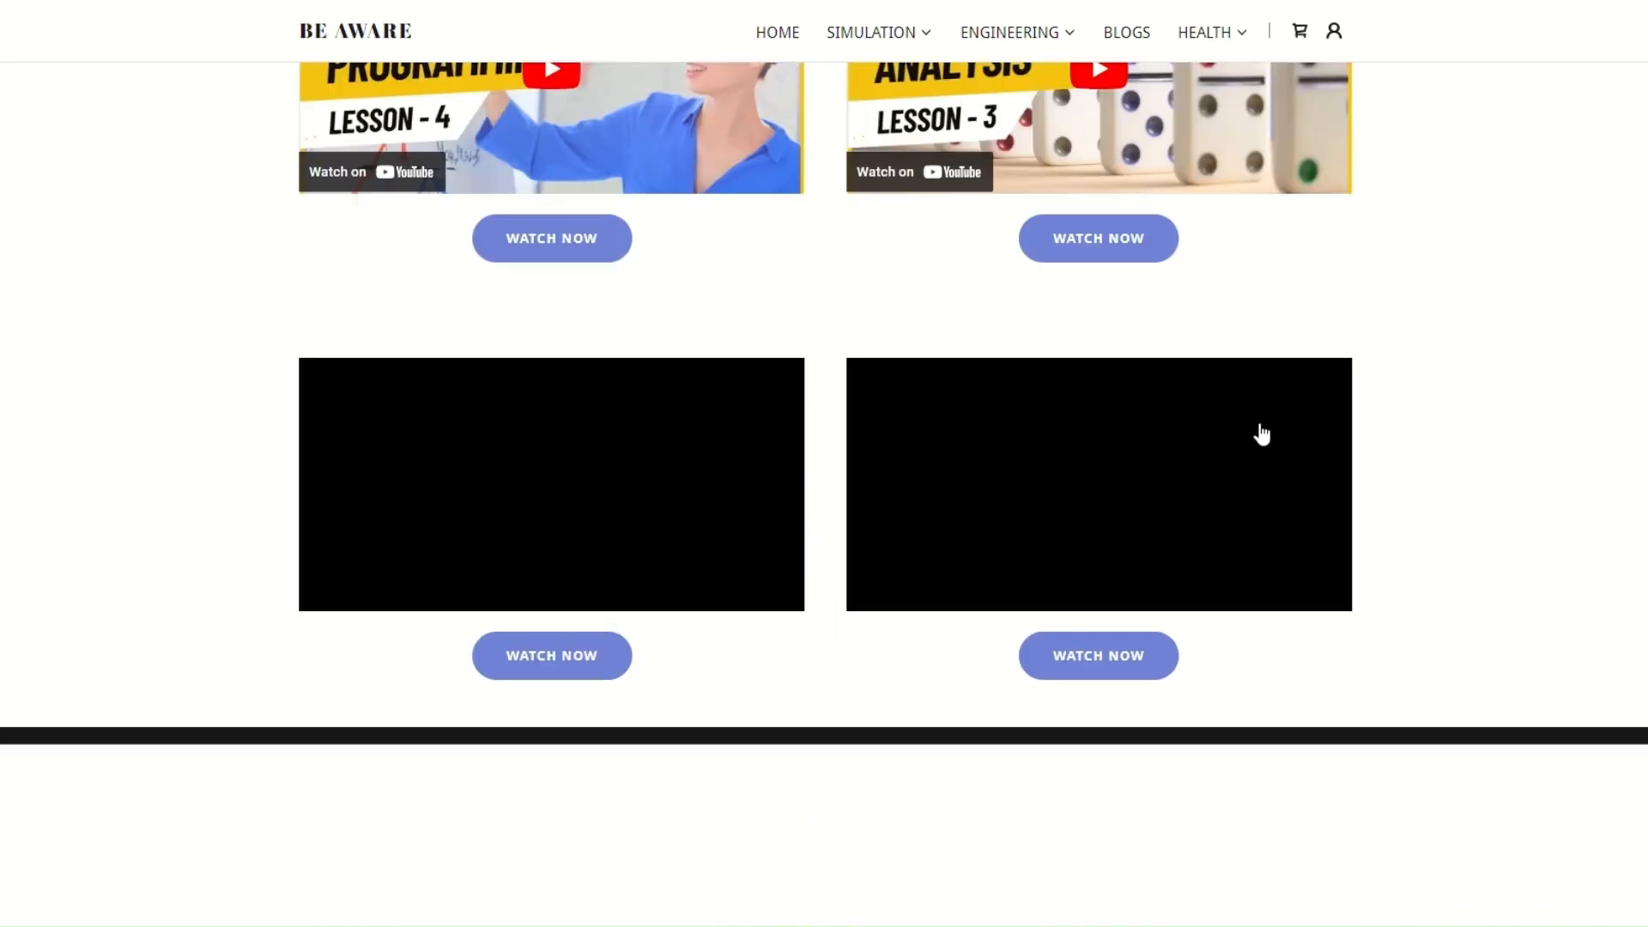
scroll(832, 232, "up", 20)
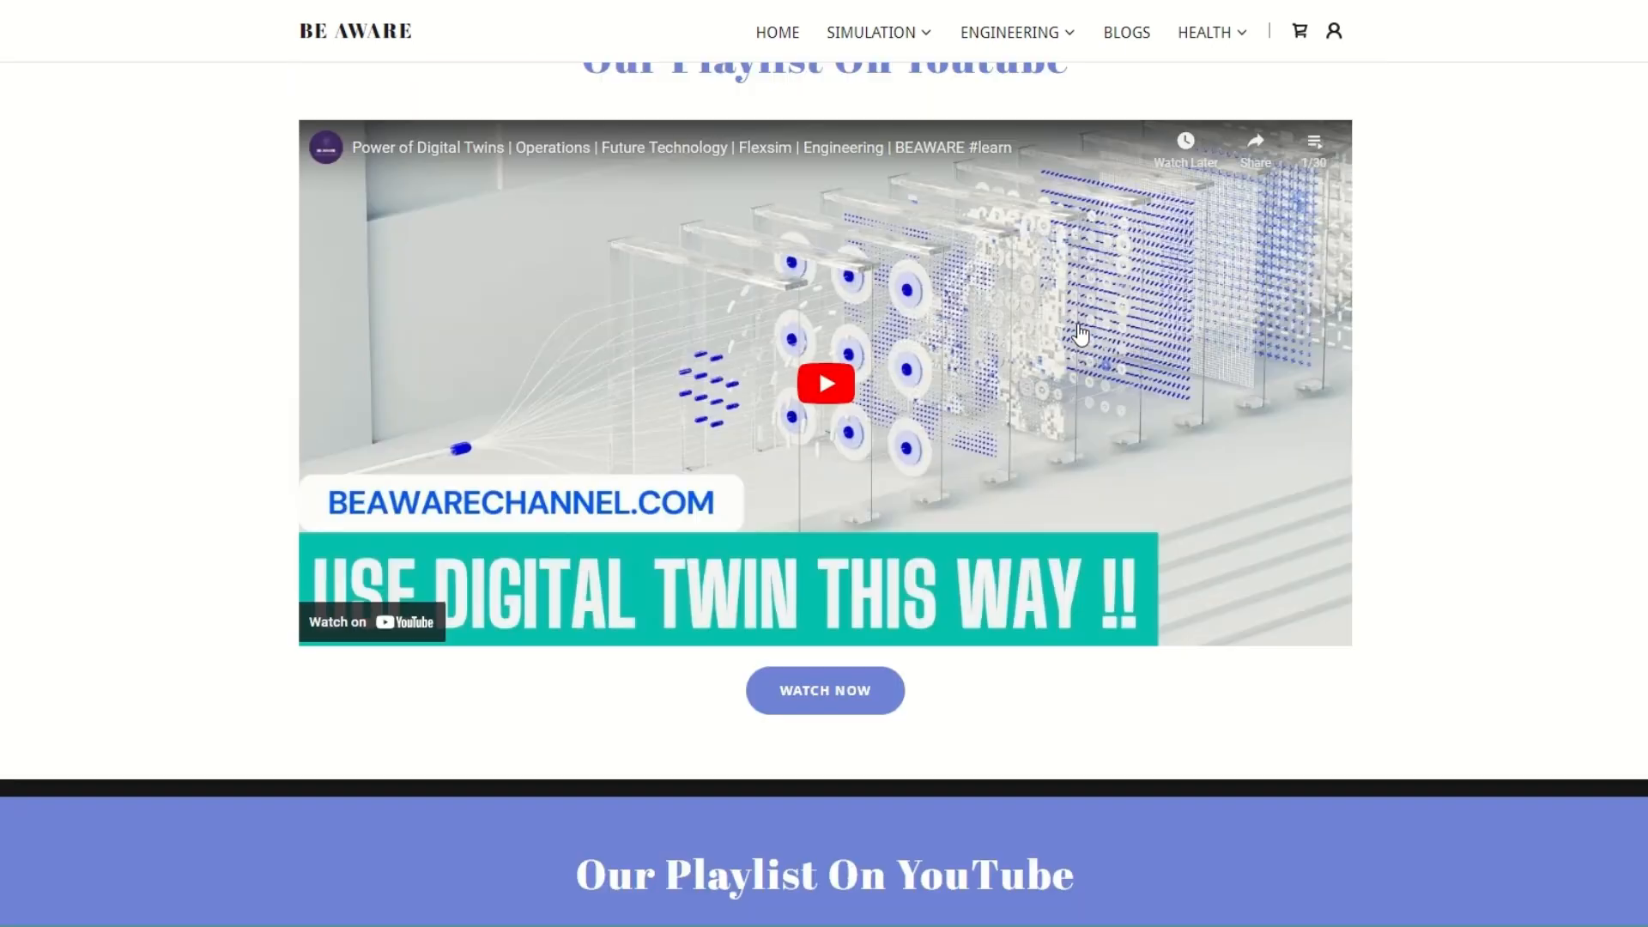
scroll(1080, 333, "down", 7)
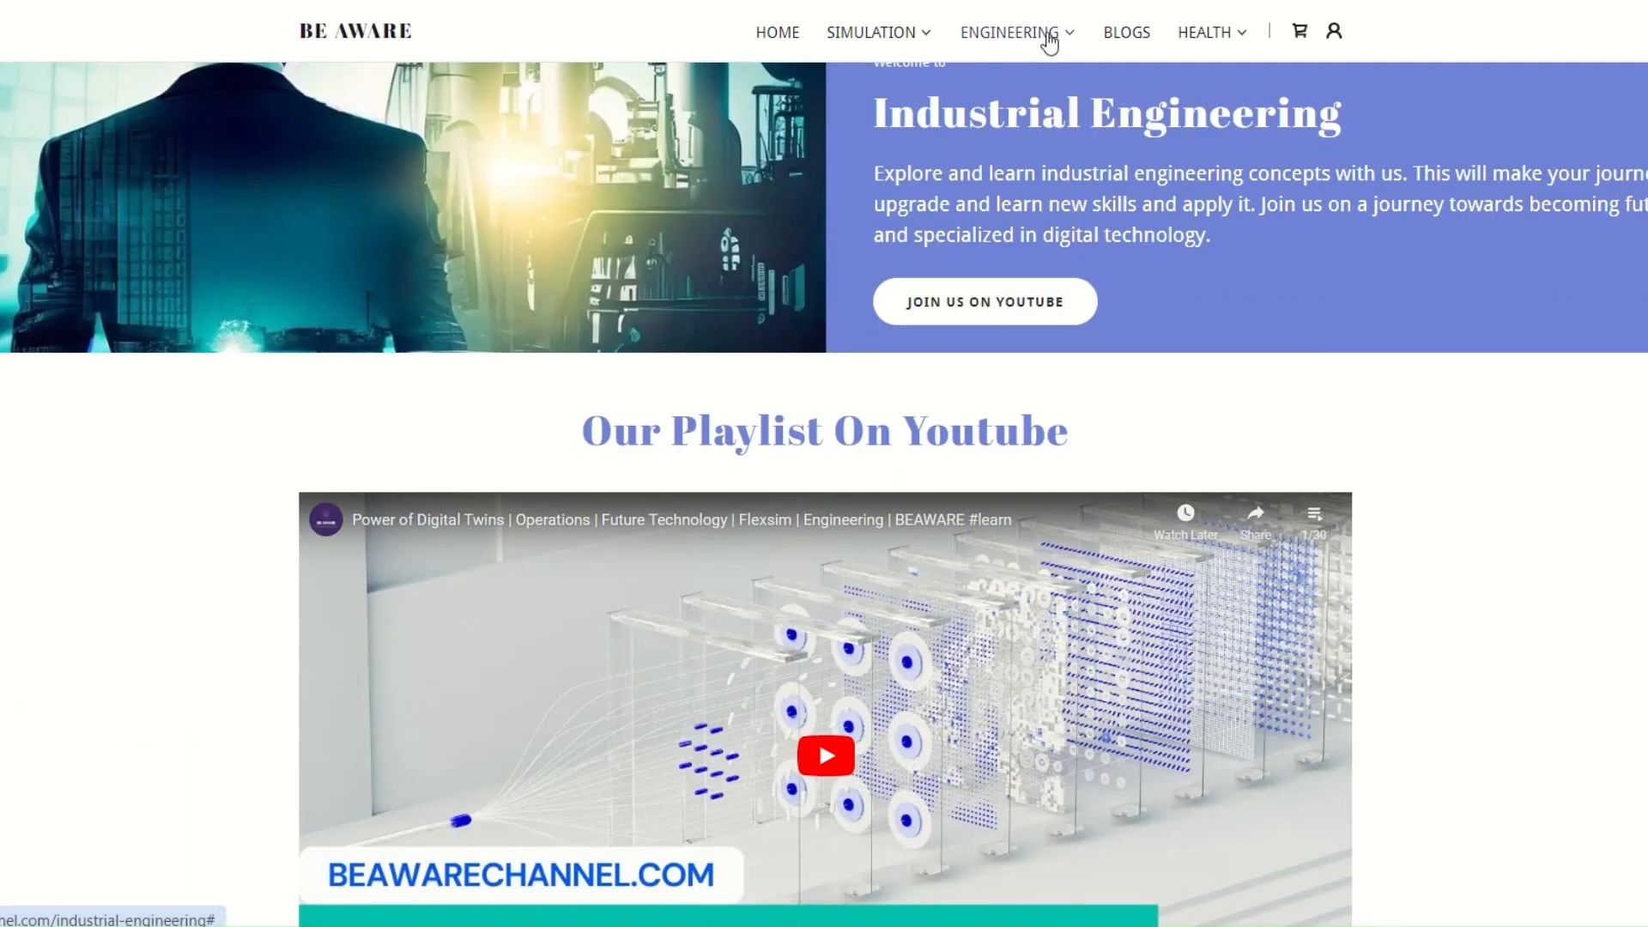
Open the Personality Development page and look through its offerings, time management video and self-test questionnaires
left_click(1048, 36)
left_click(1054, 107)
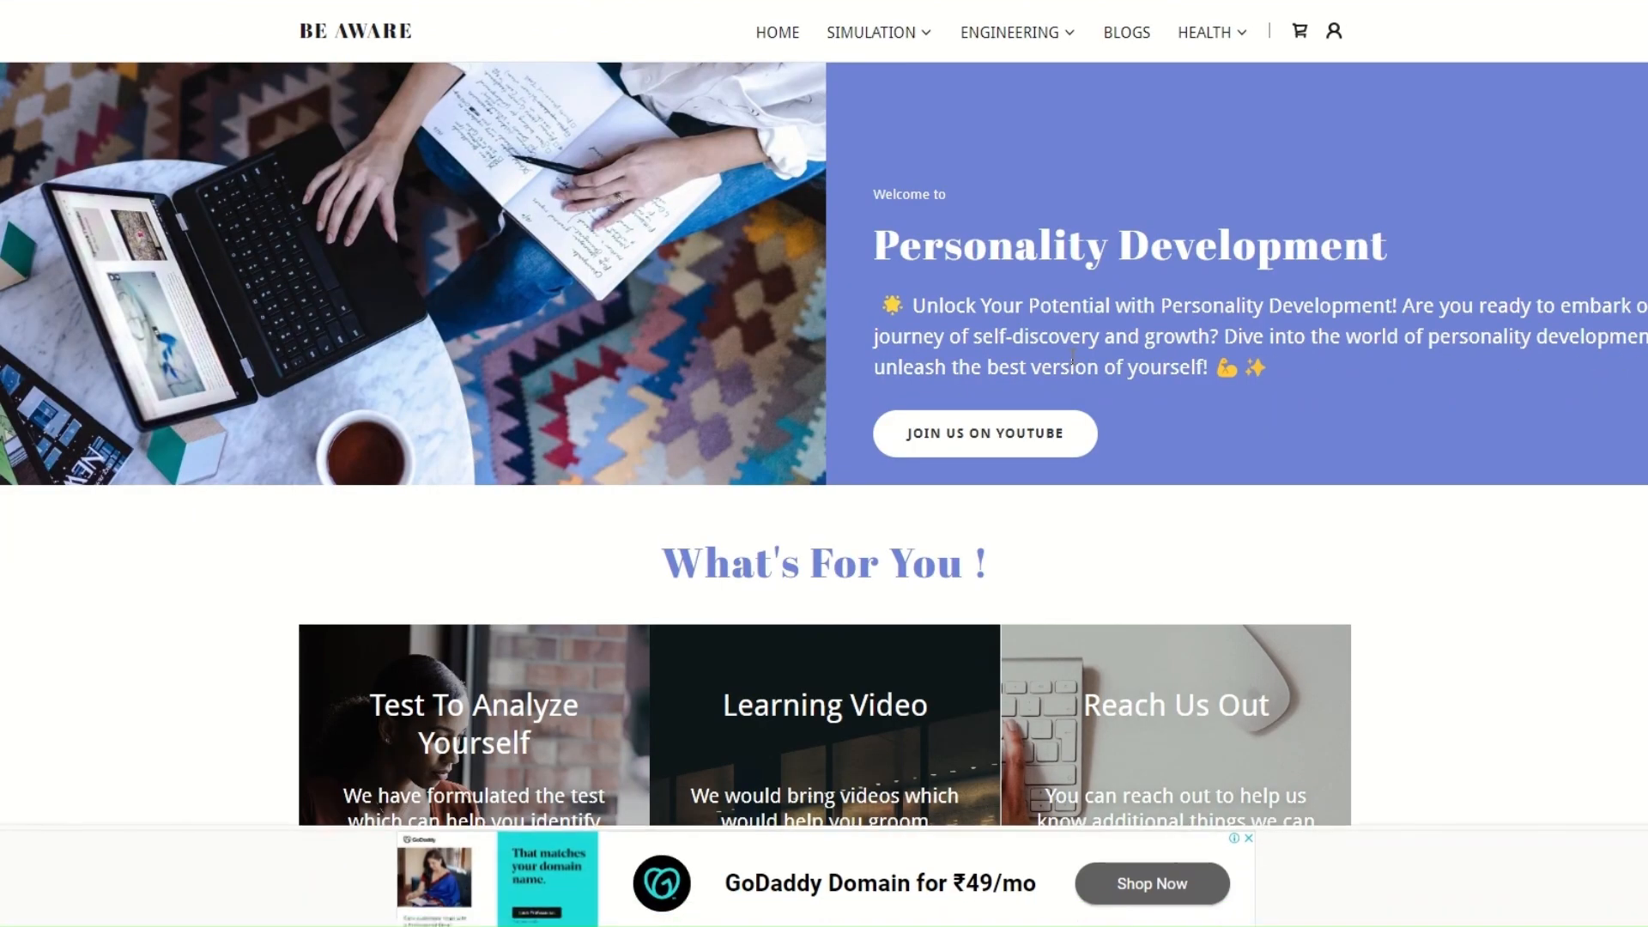
scroll(1072, 357, "down", 1)
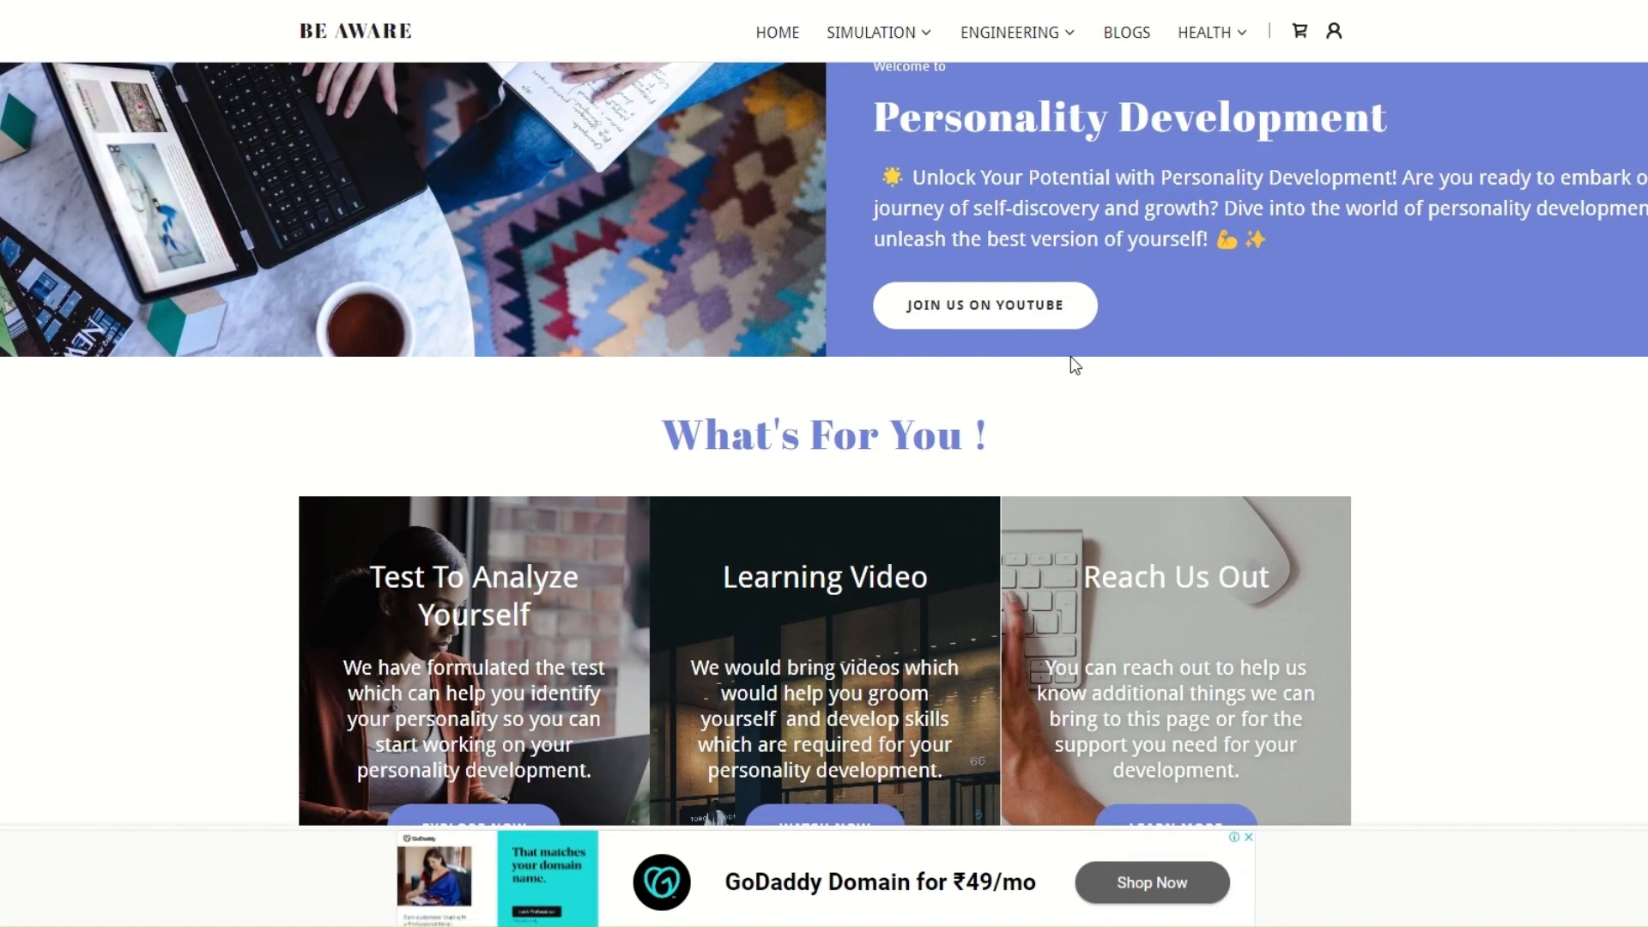
scroll(1070, 357, "down", 1)
scroll(1070, 357, "down", 2)
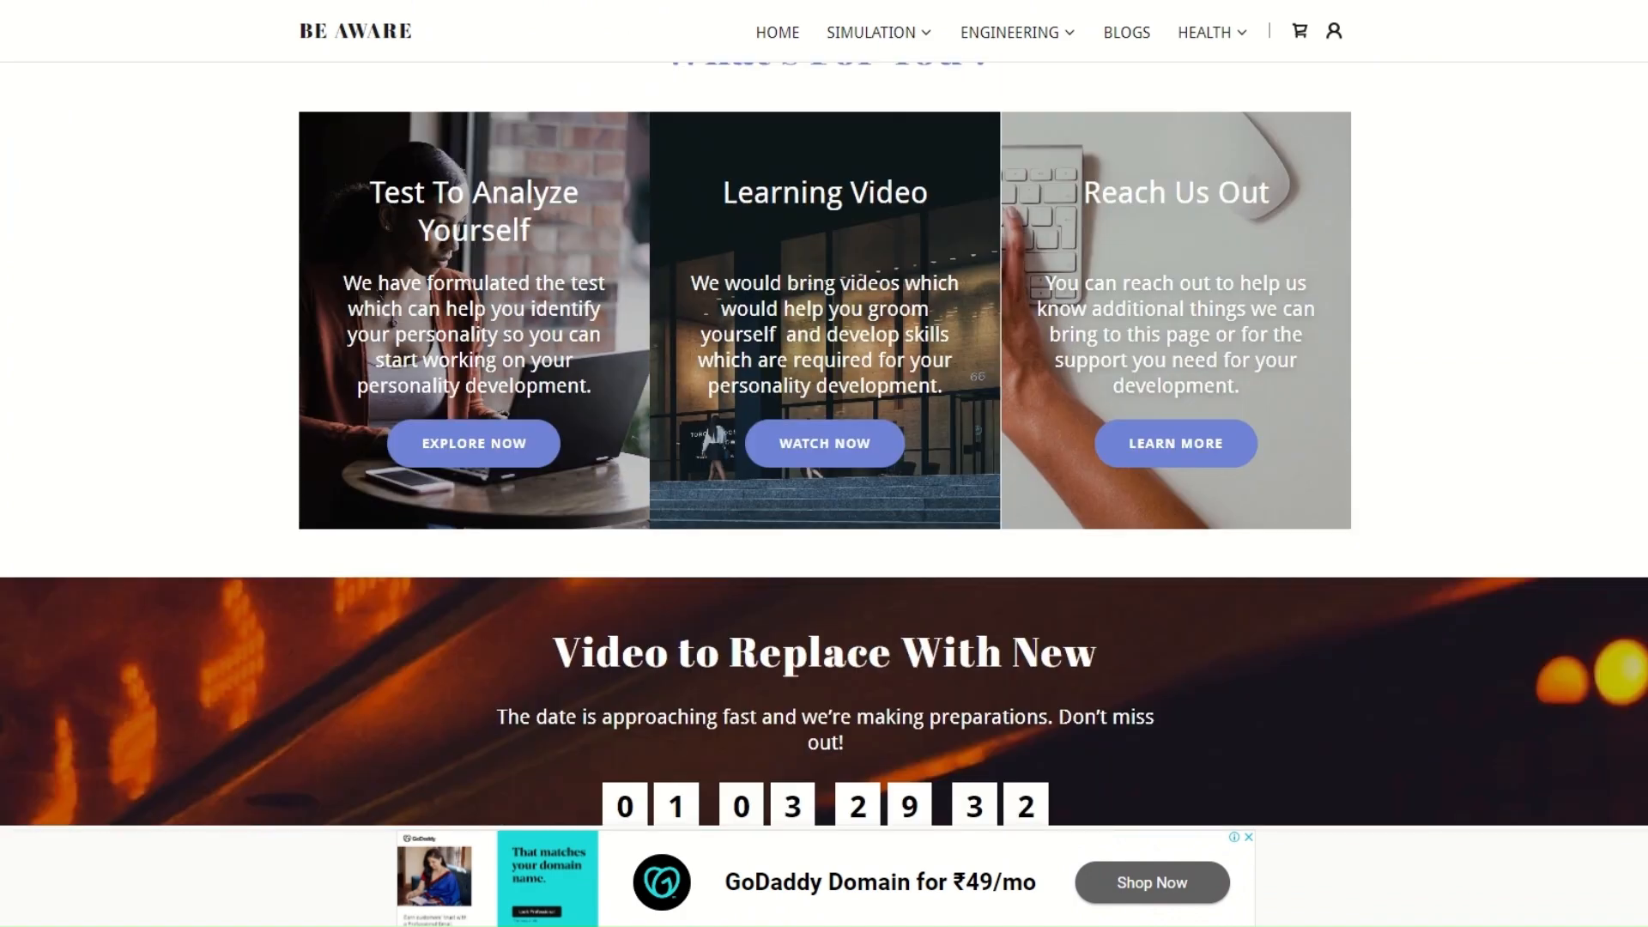
scroll(1124, 566, "down", 5)
scroll(1124, 563, "down", 3)
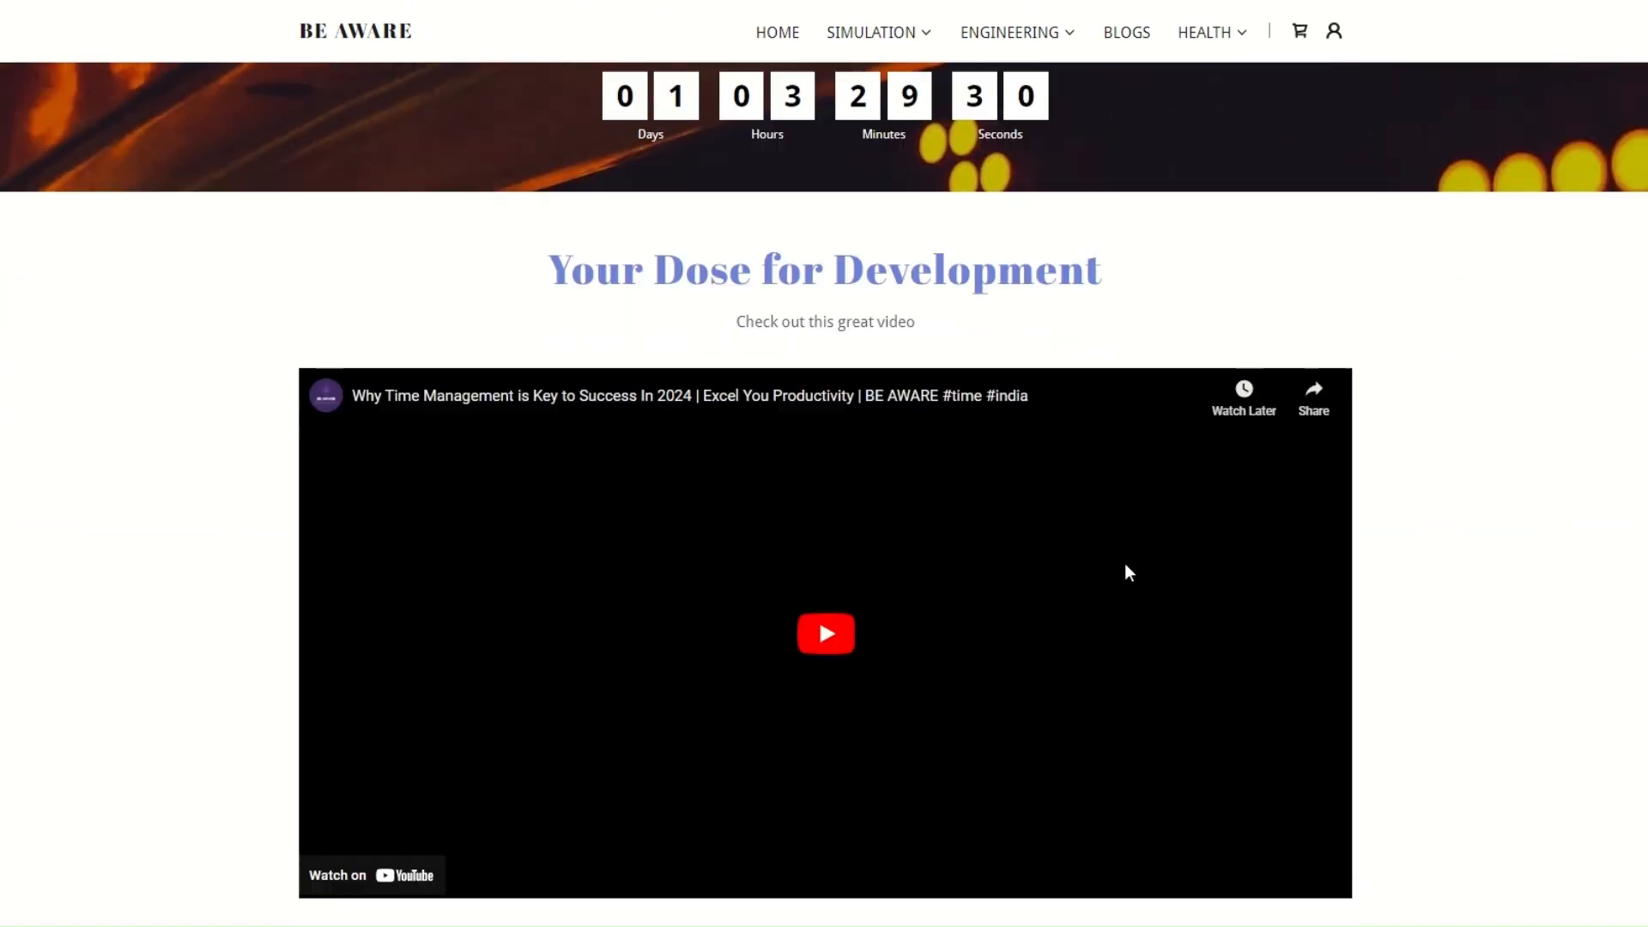
scroll(1123, 510, "up", 2)
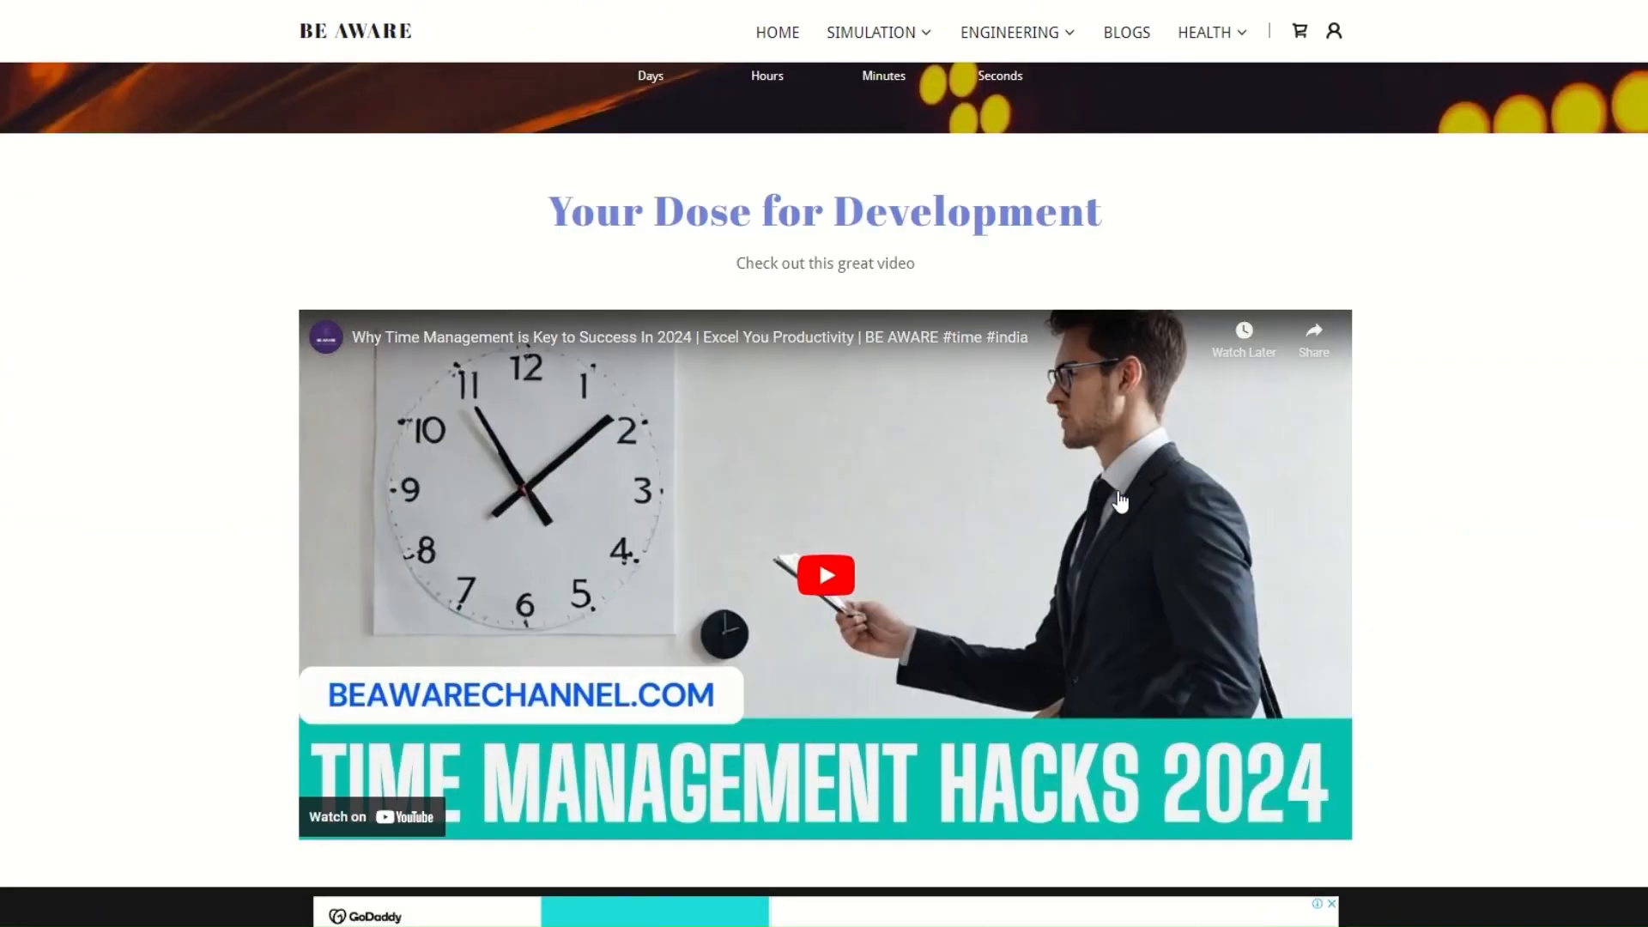
scroll(827, 438, "down", 3)
scroll(1007, 361, "down", 3)
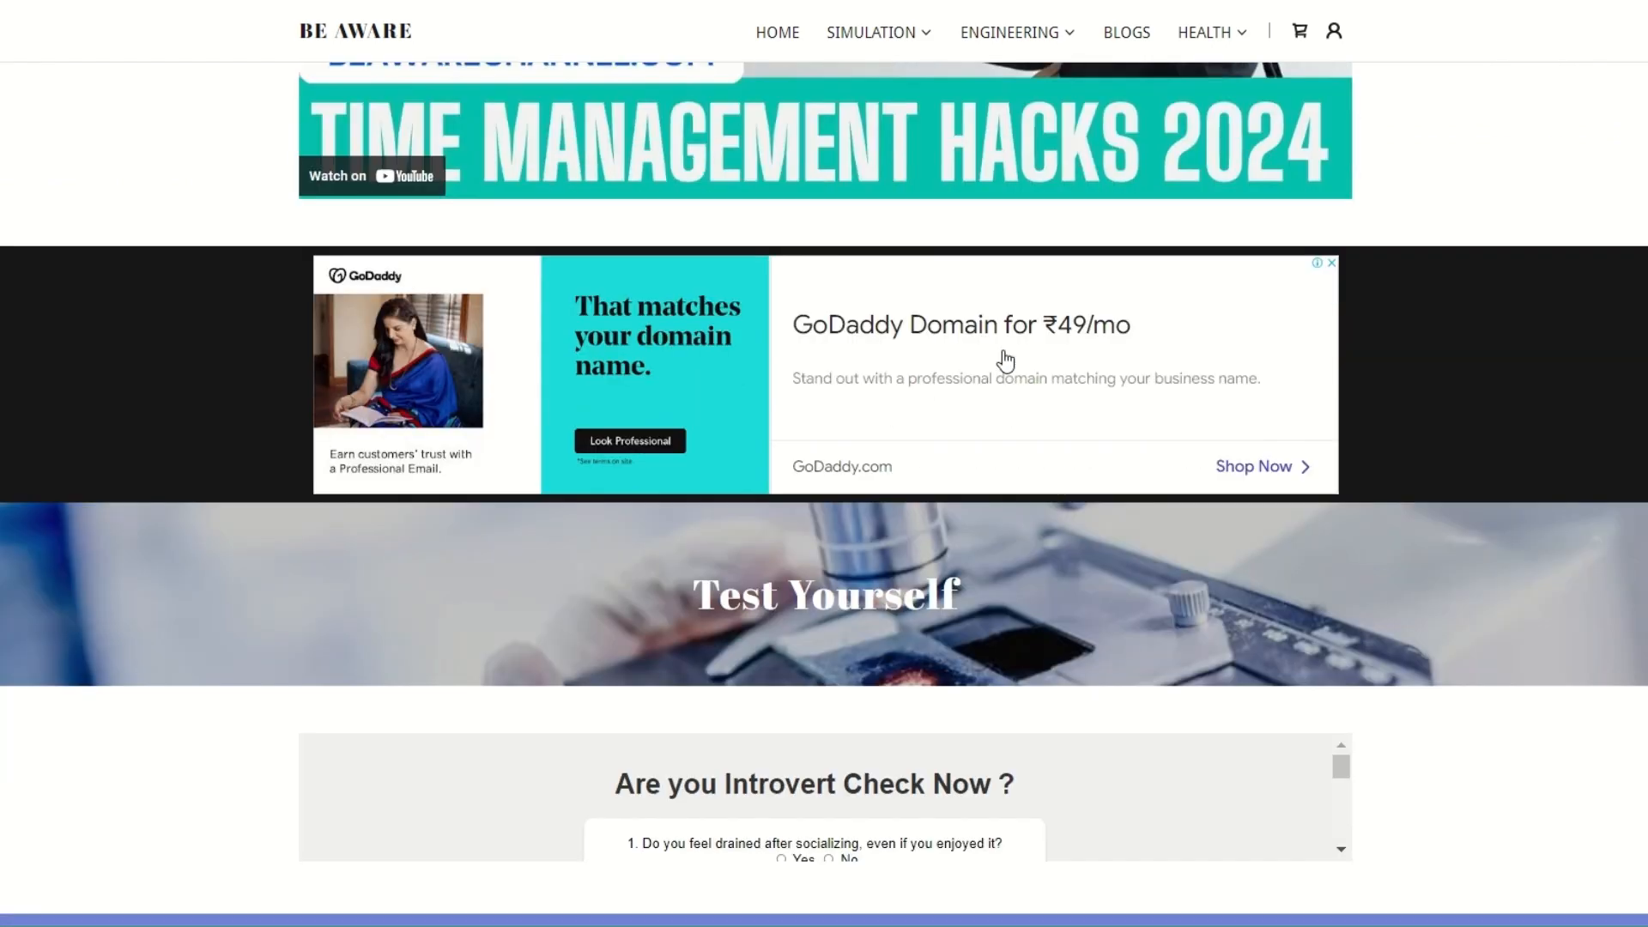
scroll(1002, 359, "down", 5)
scroll(1002, 360, "up", 10)
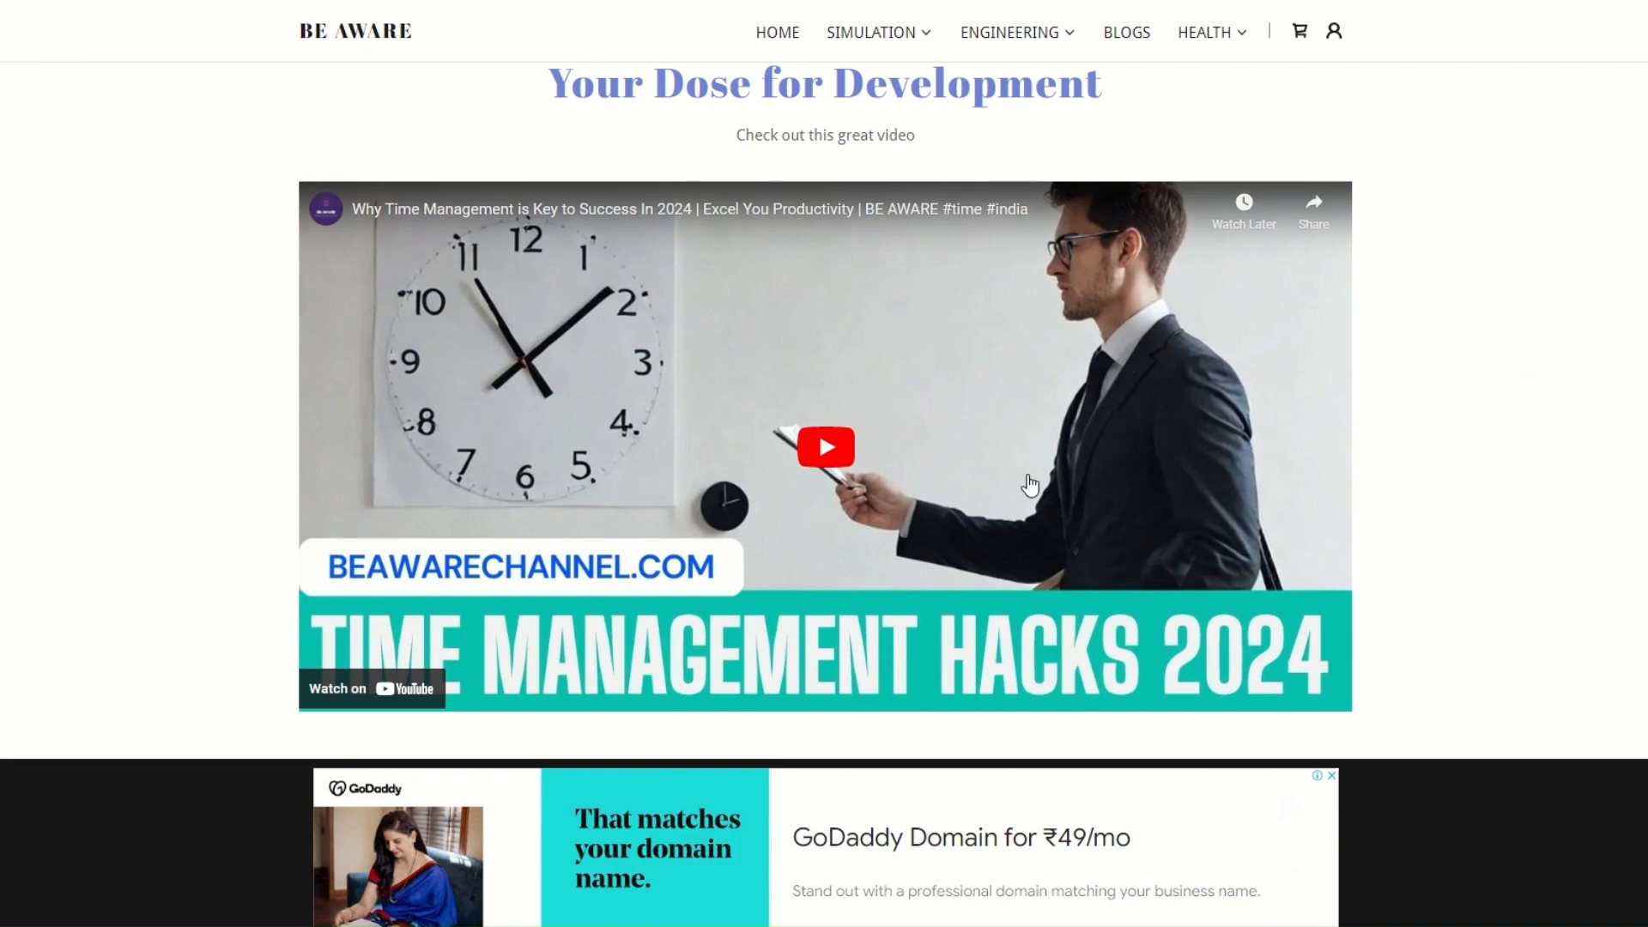
scroll(1030, 485, "down", 15)
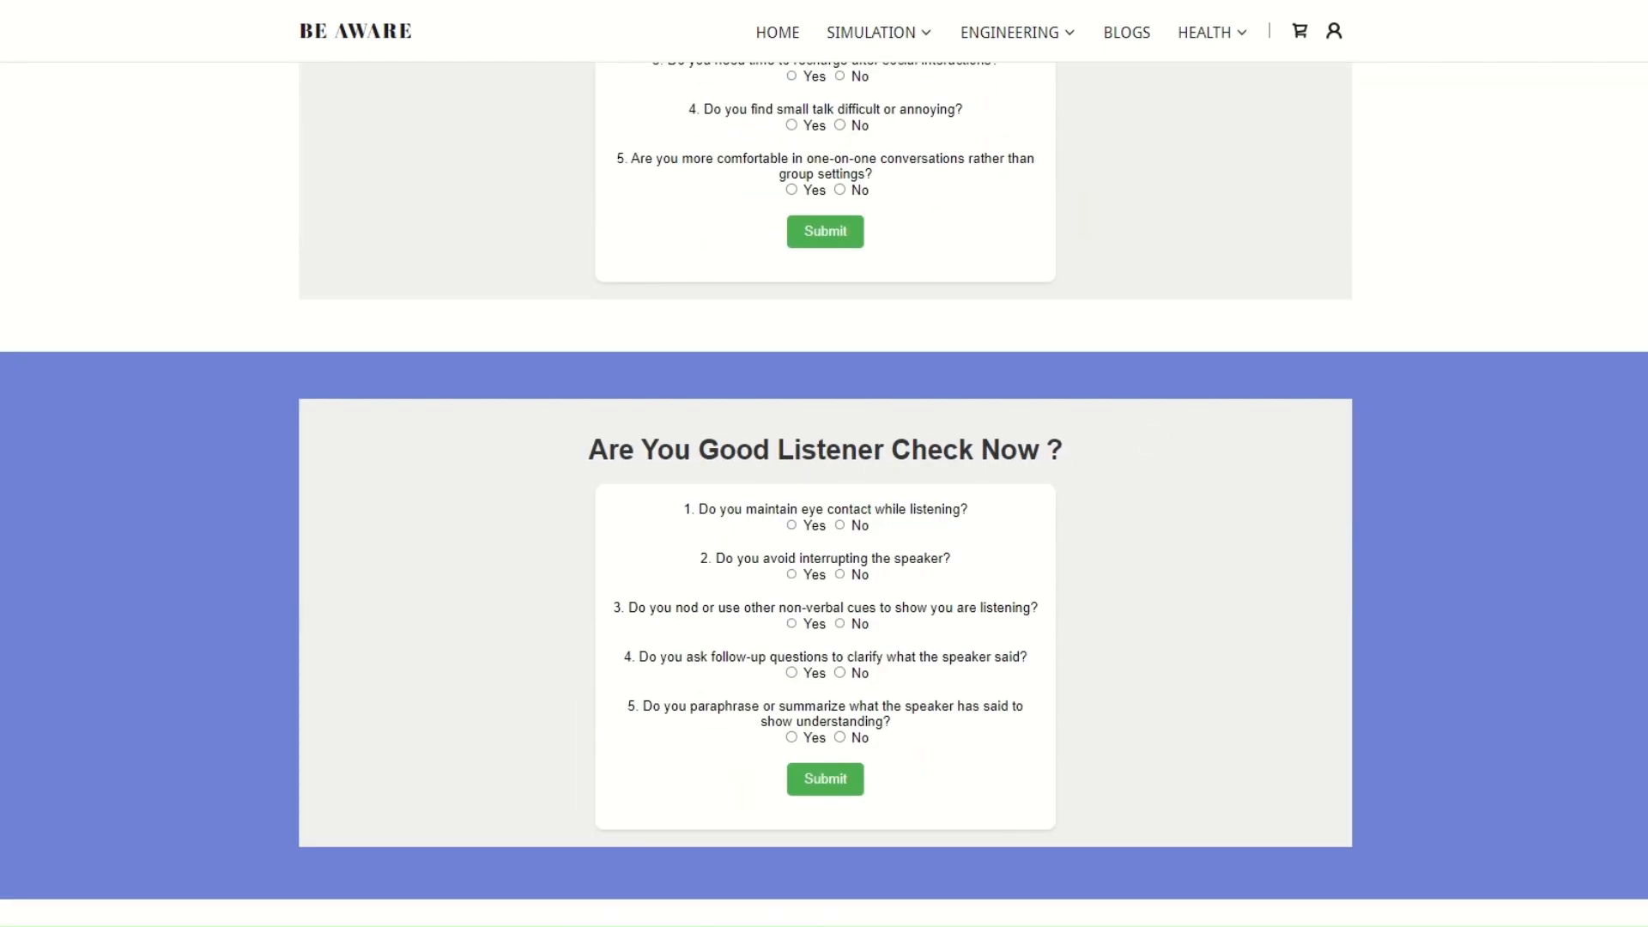
Open the Personal Finance page and look through its offerings, countdown and wealth creation video
mouse_move(975, 33)
left_click(999, 136)
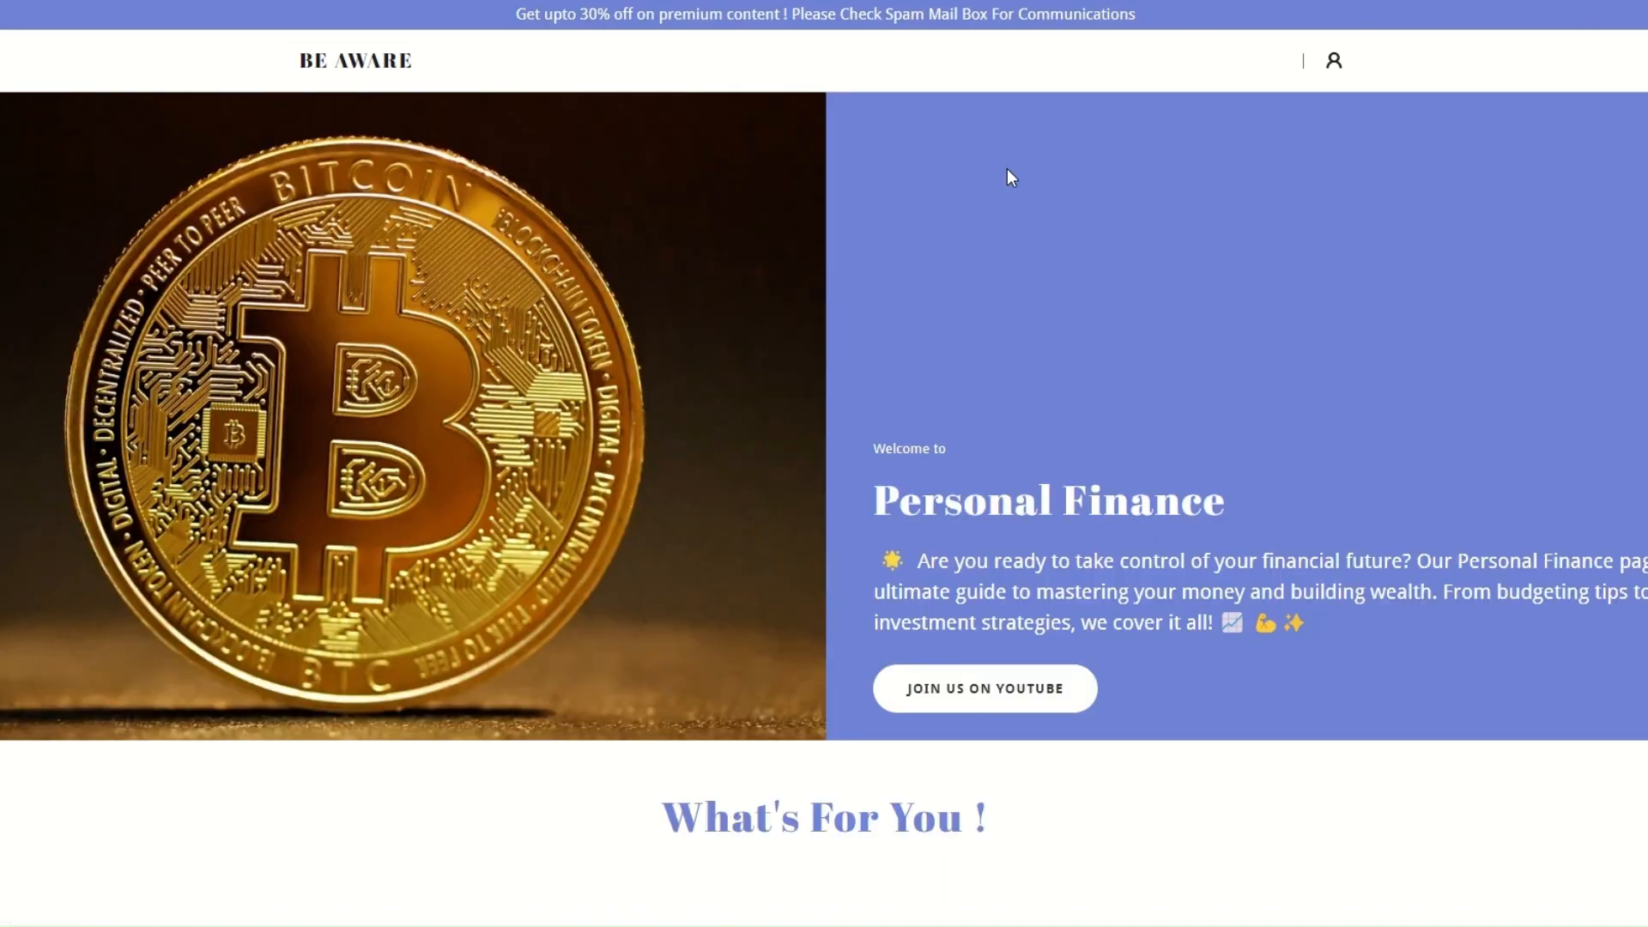
scroll(1066, 388, "down", 8)
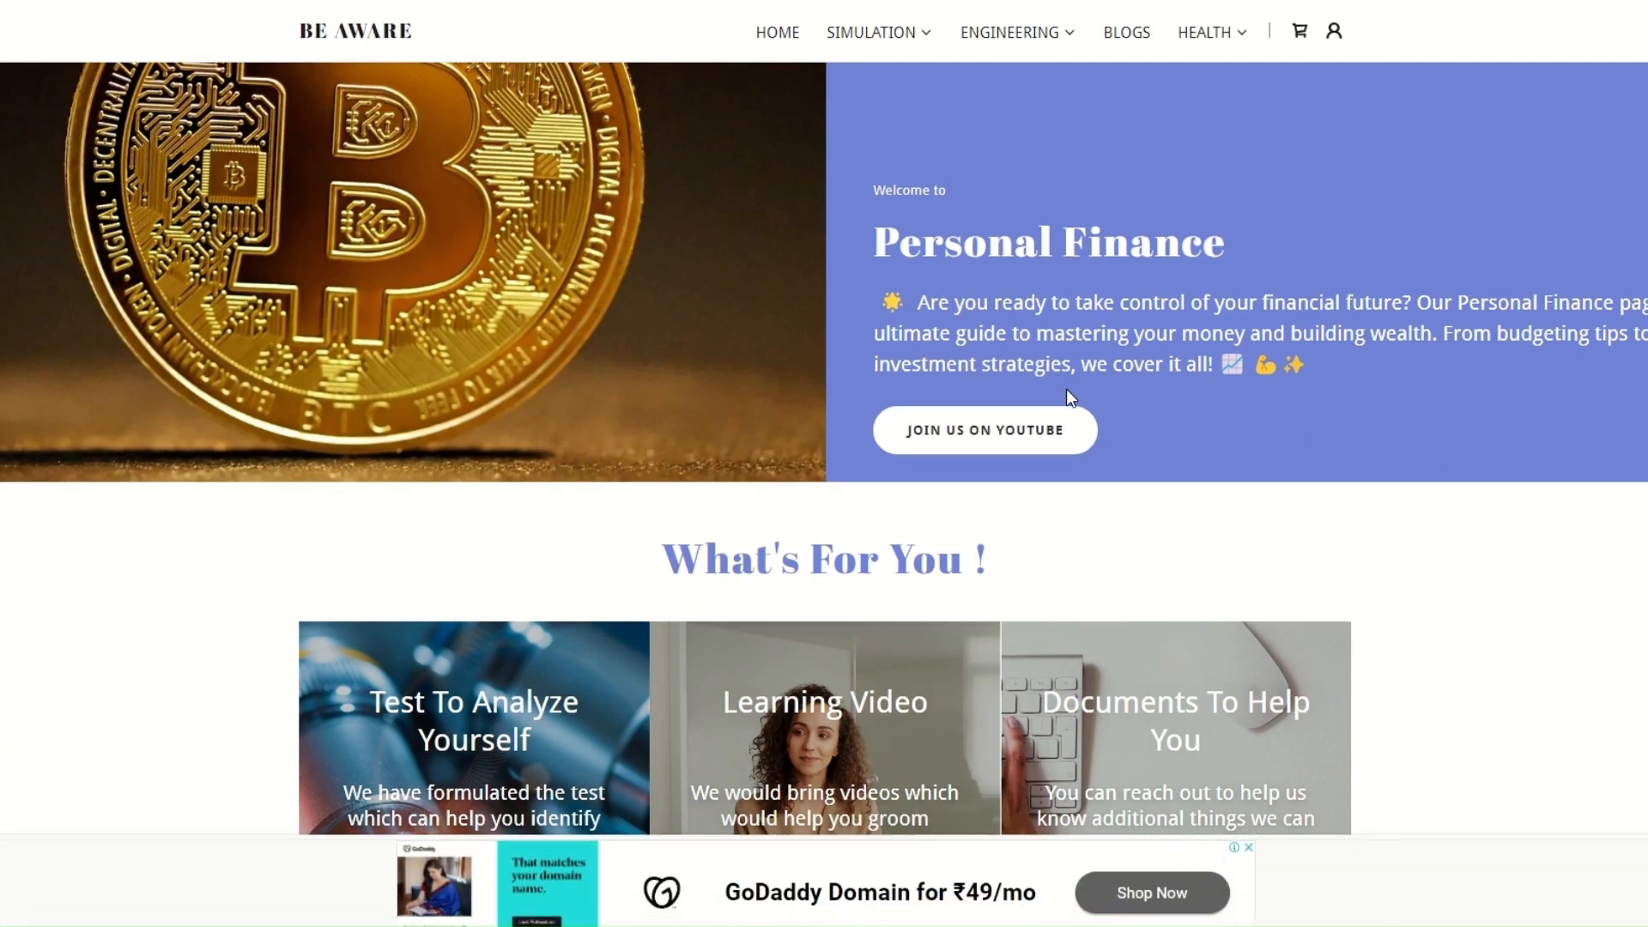
scroll(1041, 462, "up", 2)
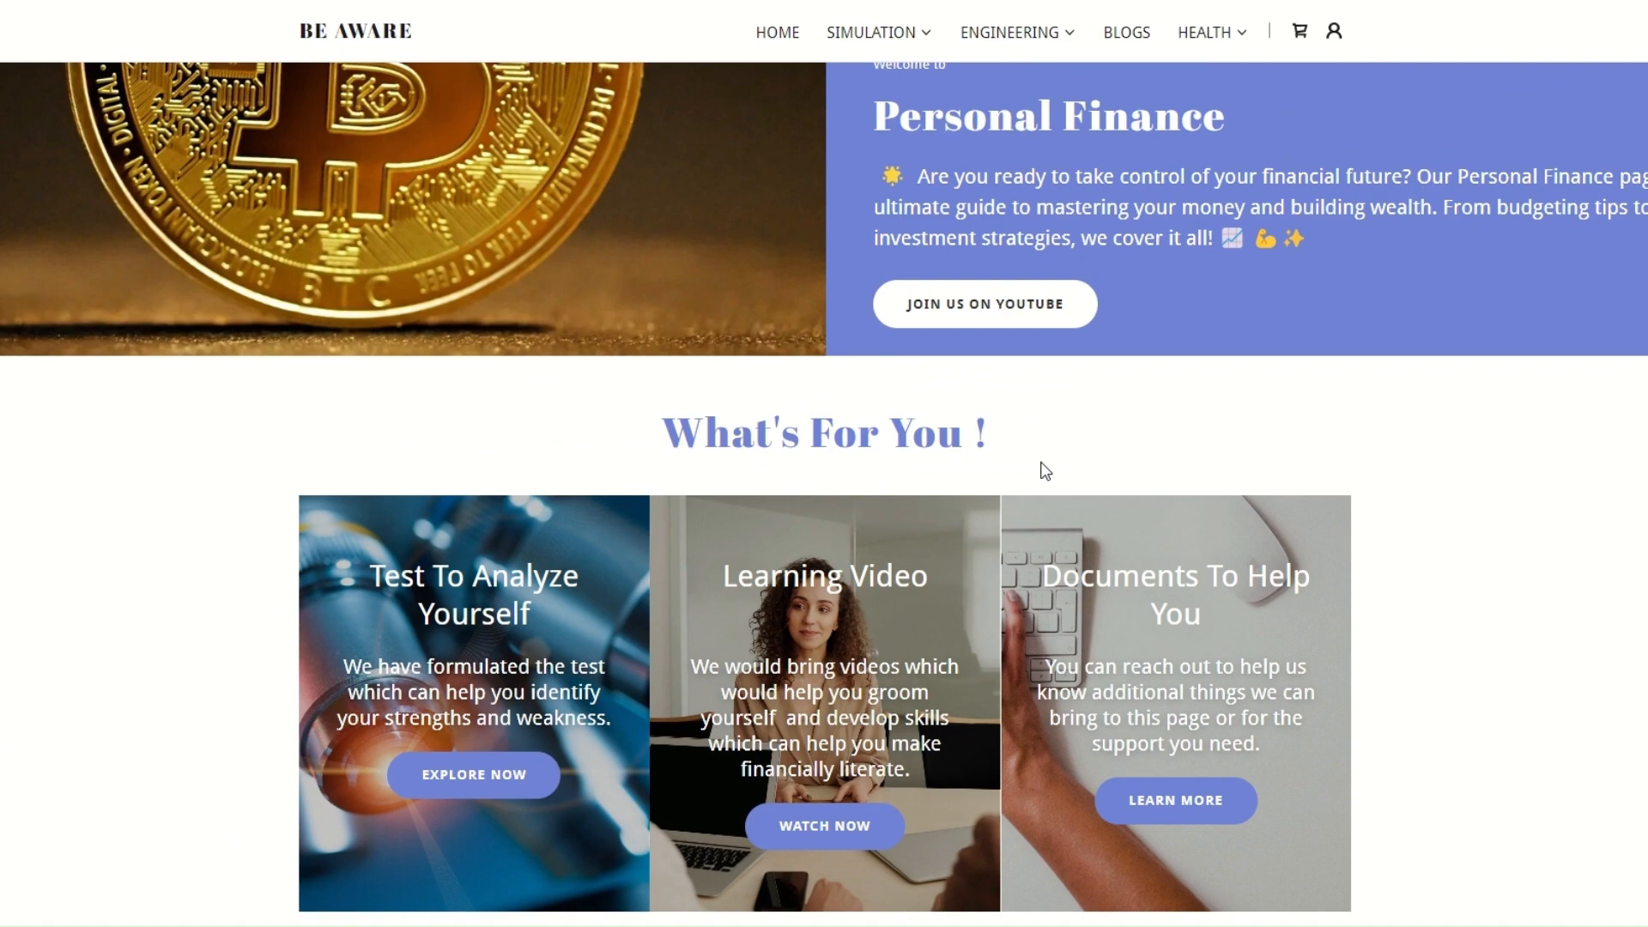
scroll(1045, 470, "down", 4)
scroll(1065, 389, "down", 6)
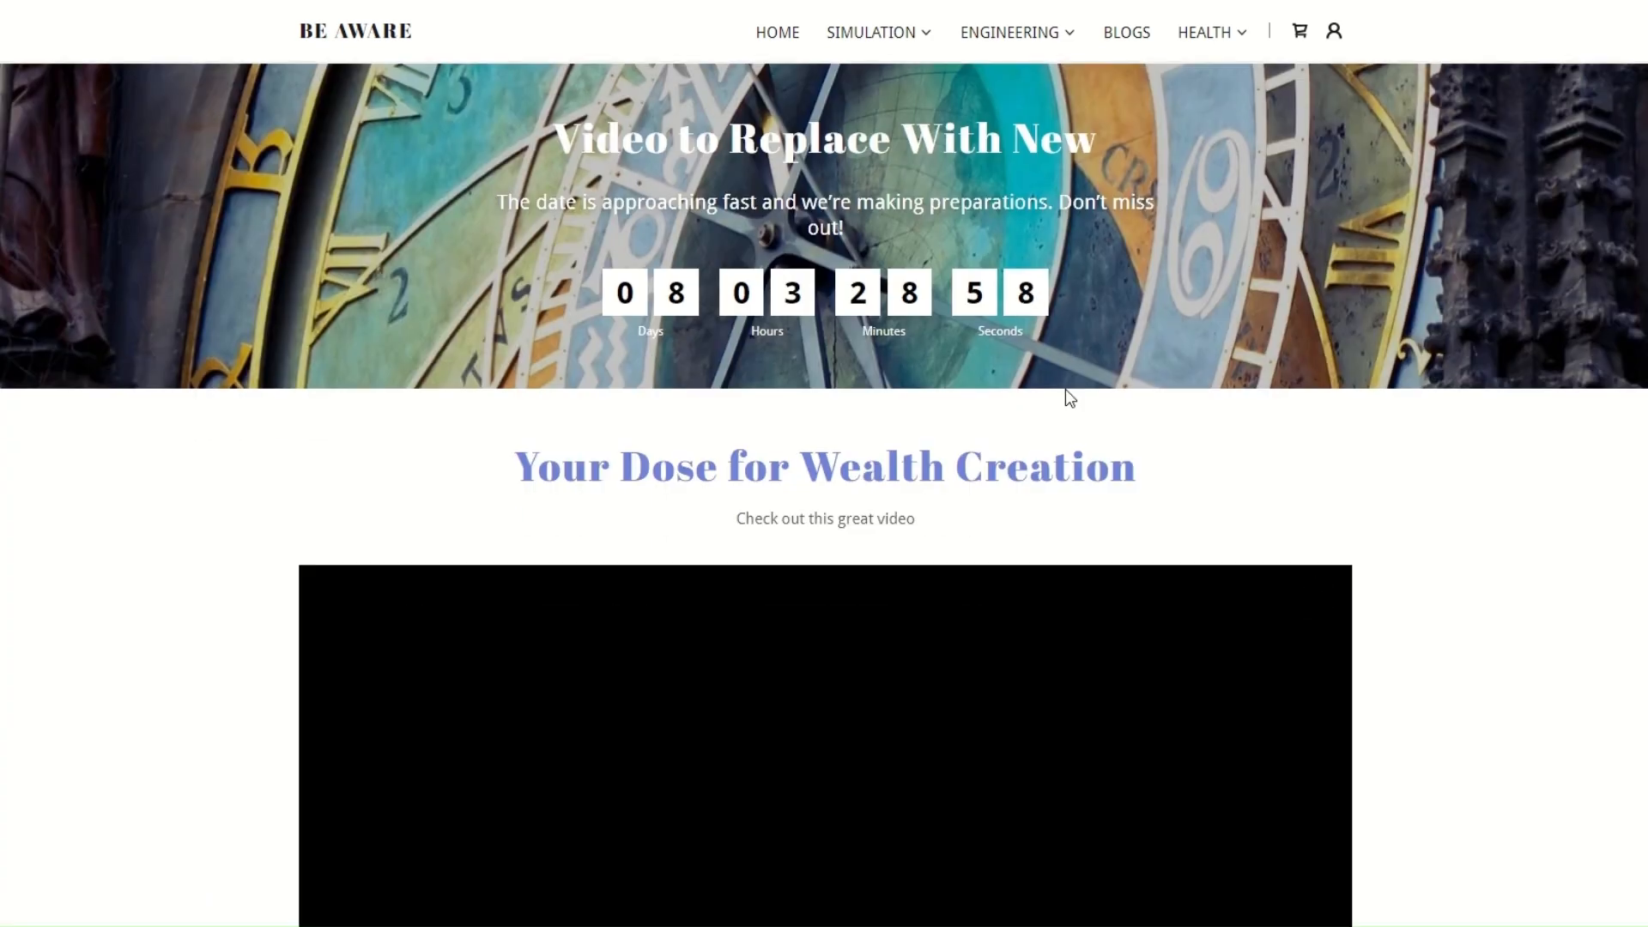
scroll(1067, 394, "up", 3)
scroll(1105, 346, "down", 1)
scroll(1105, 348, "down", 2)
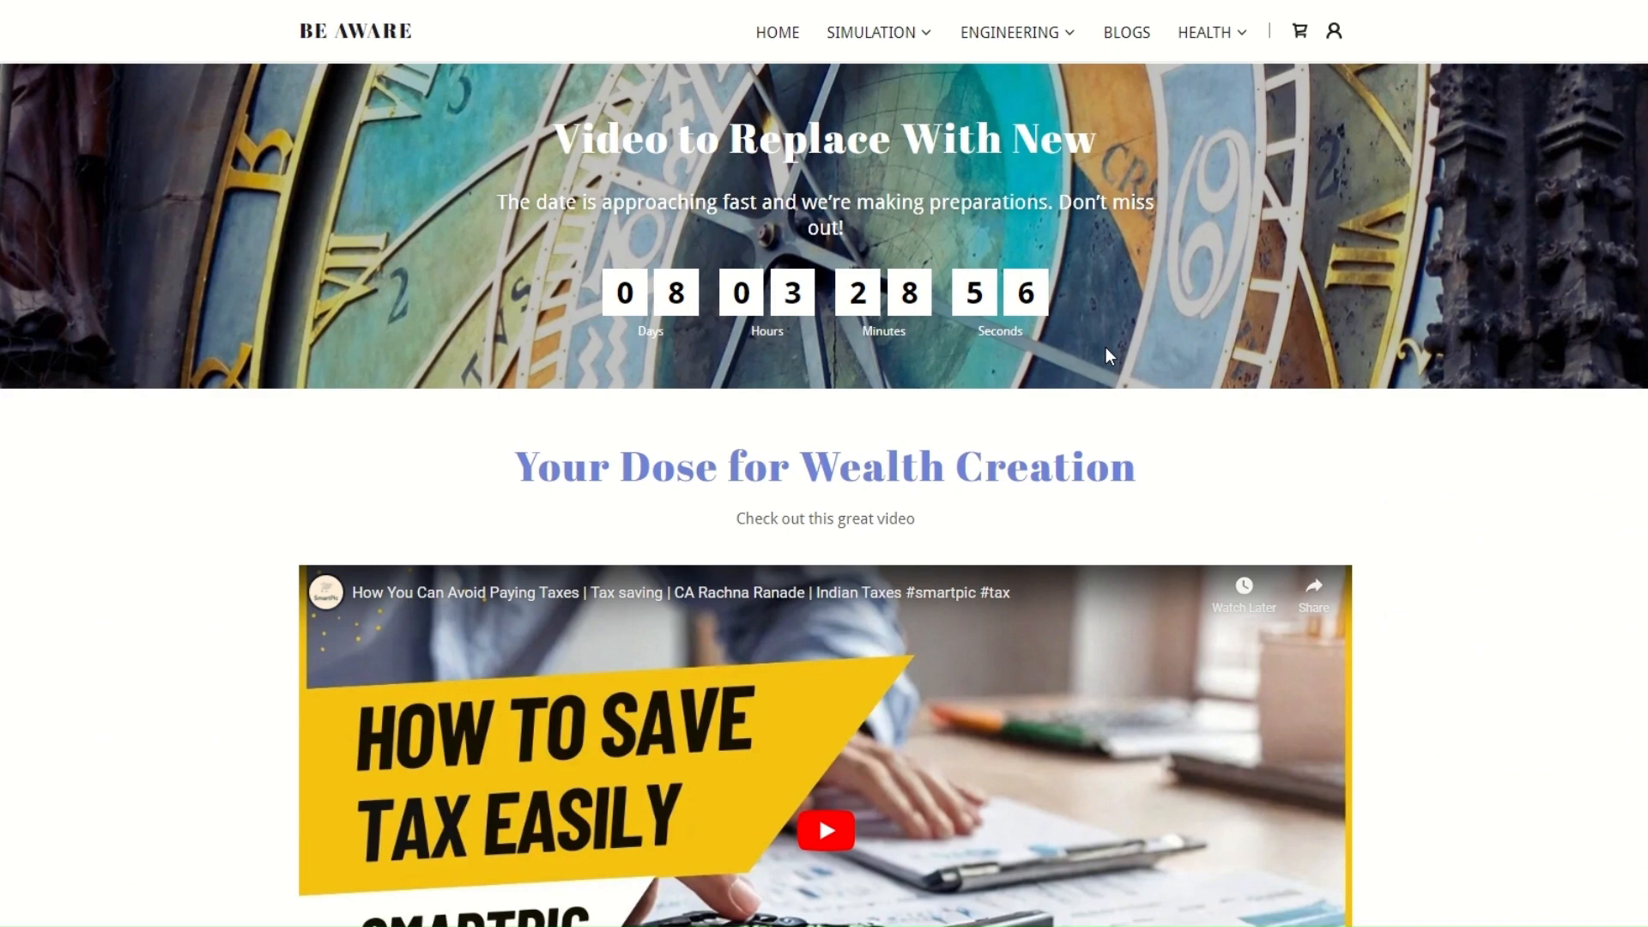
scroll(1186, 429, "down", 3)
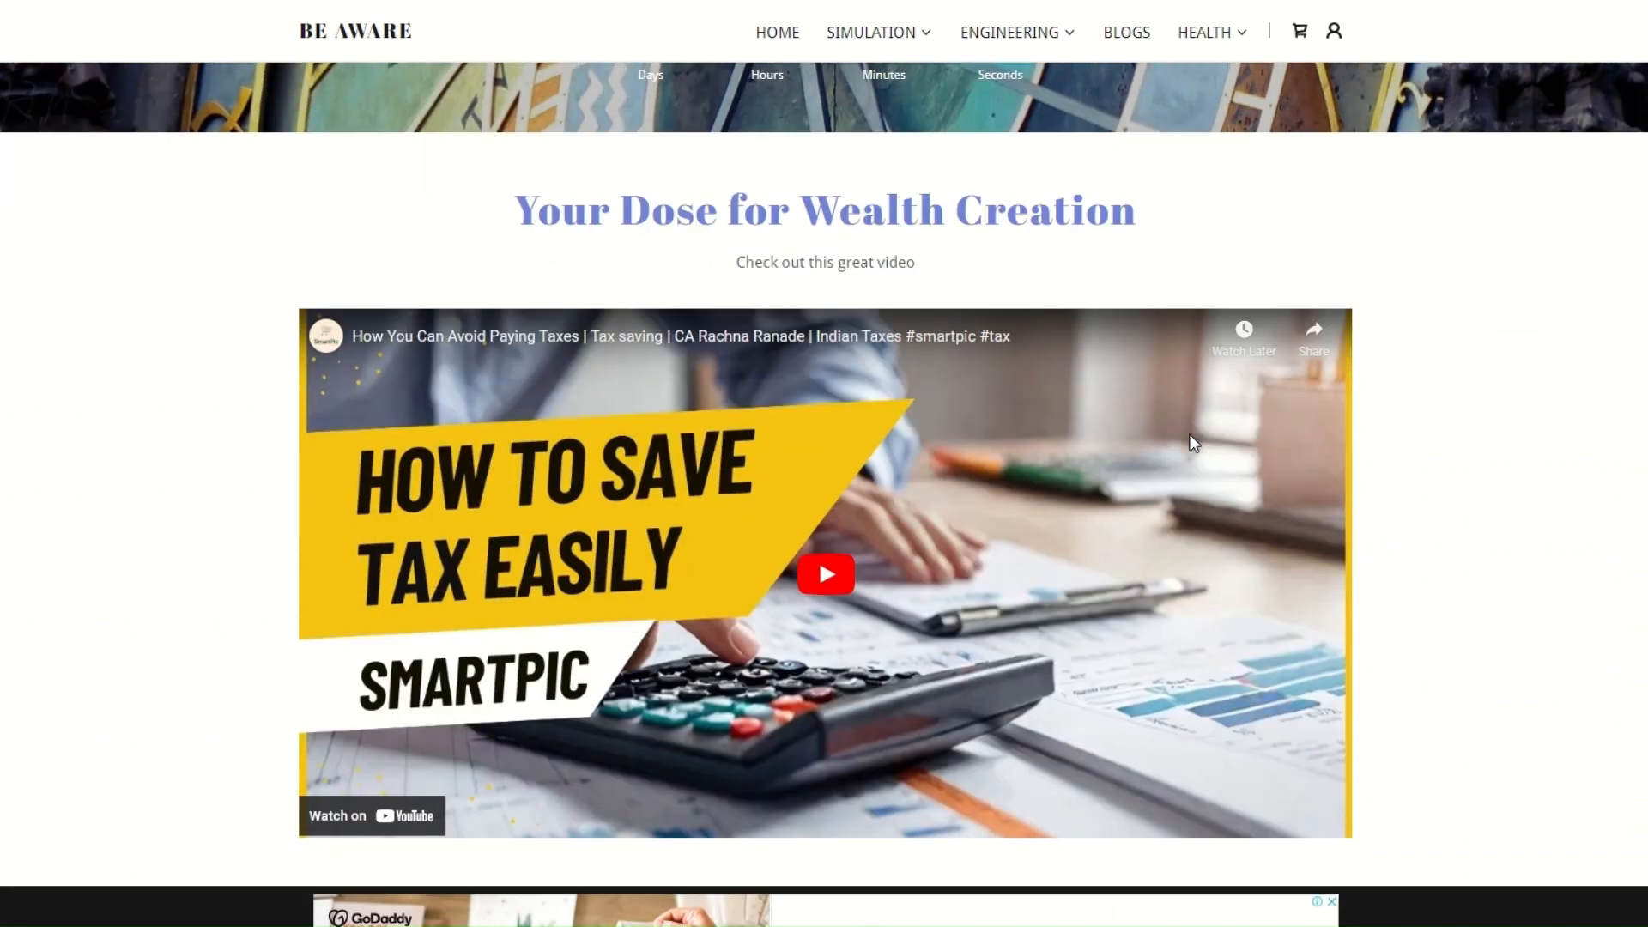
scroll(1193, 443, "down", 2)
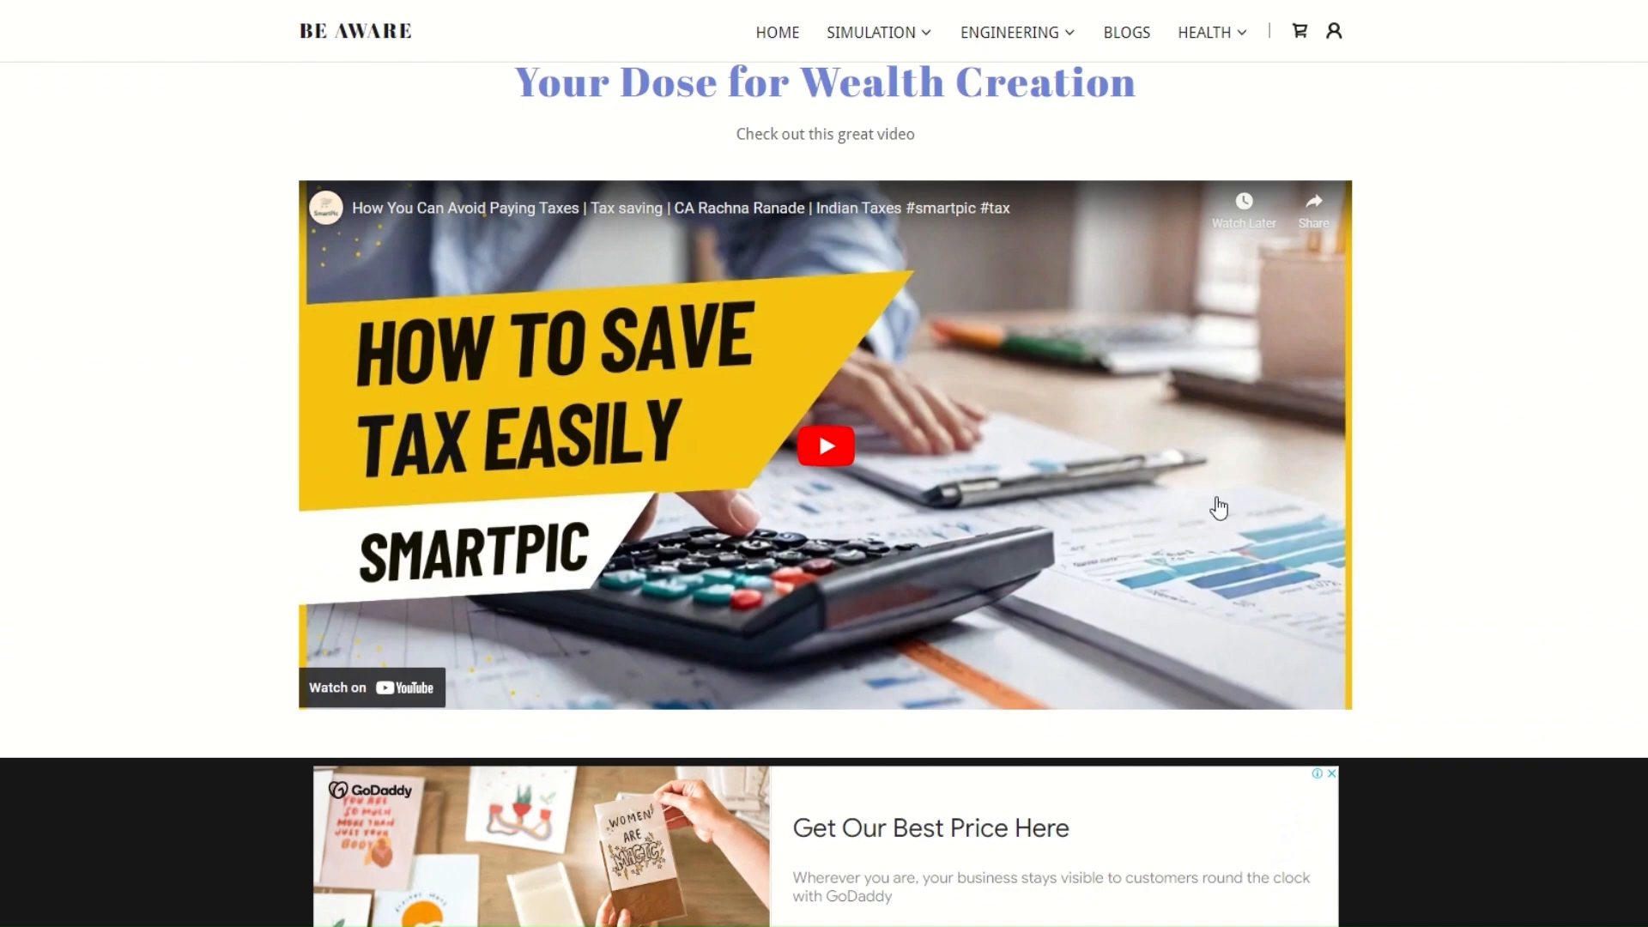
scroll(1308, 418, "down", 7)
scroll(1310, 417, "up", 7)
scroll(1307, 414, "up", 18)
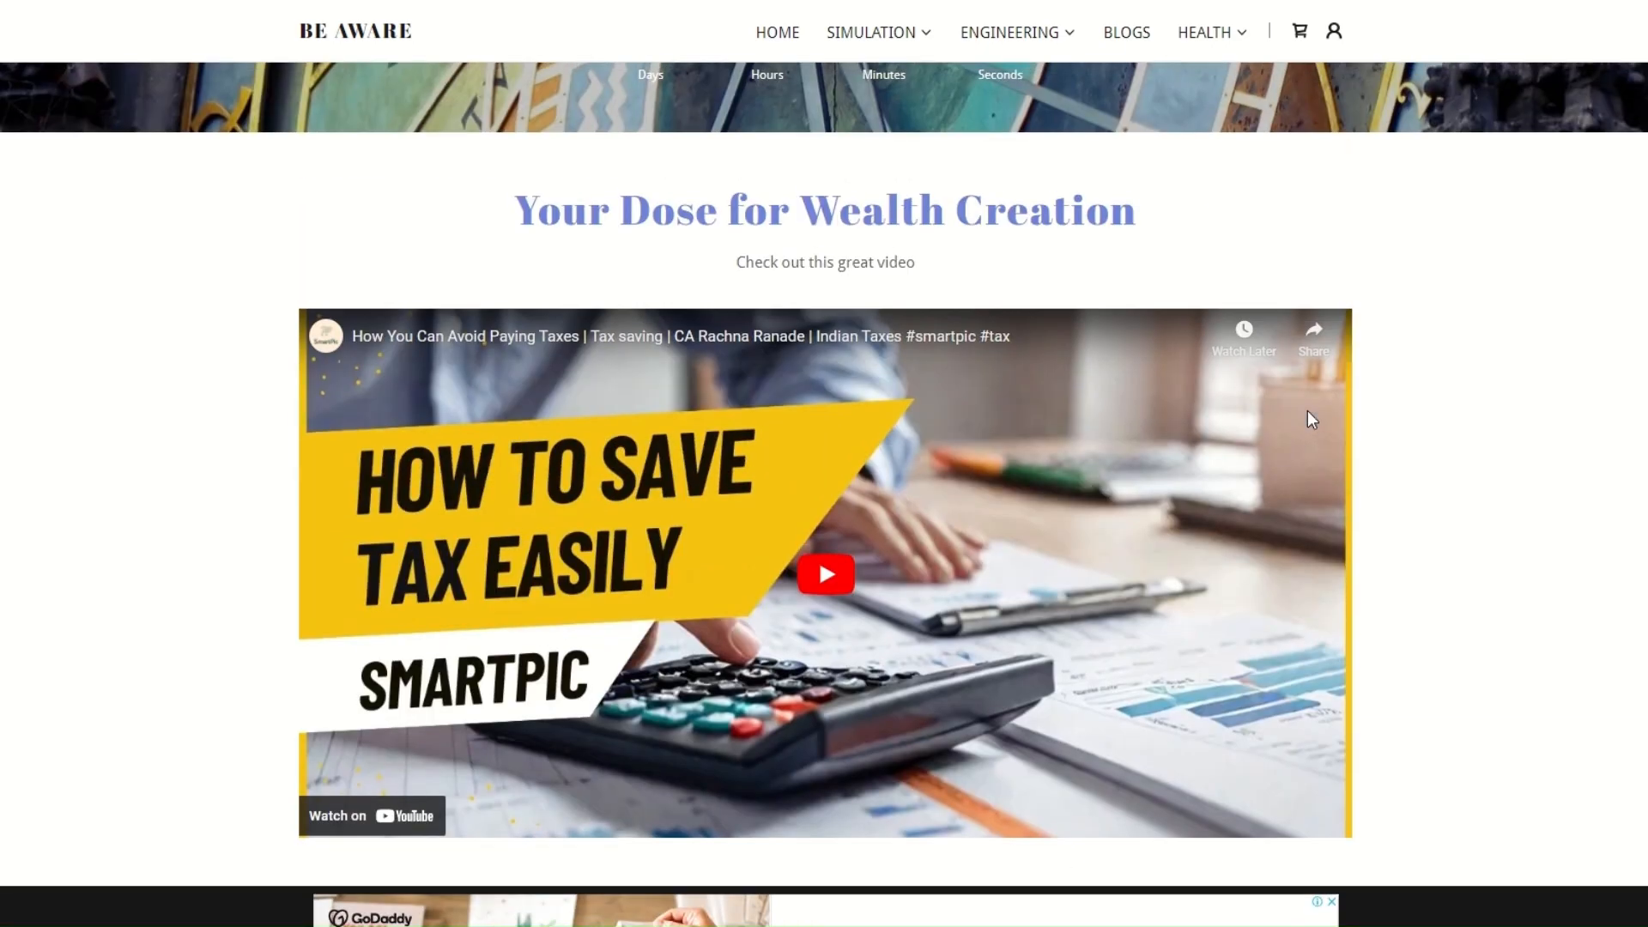
scroll(1306, 410, "up", 3)
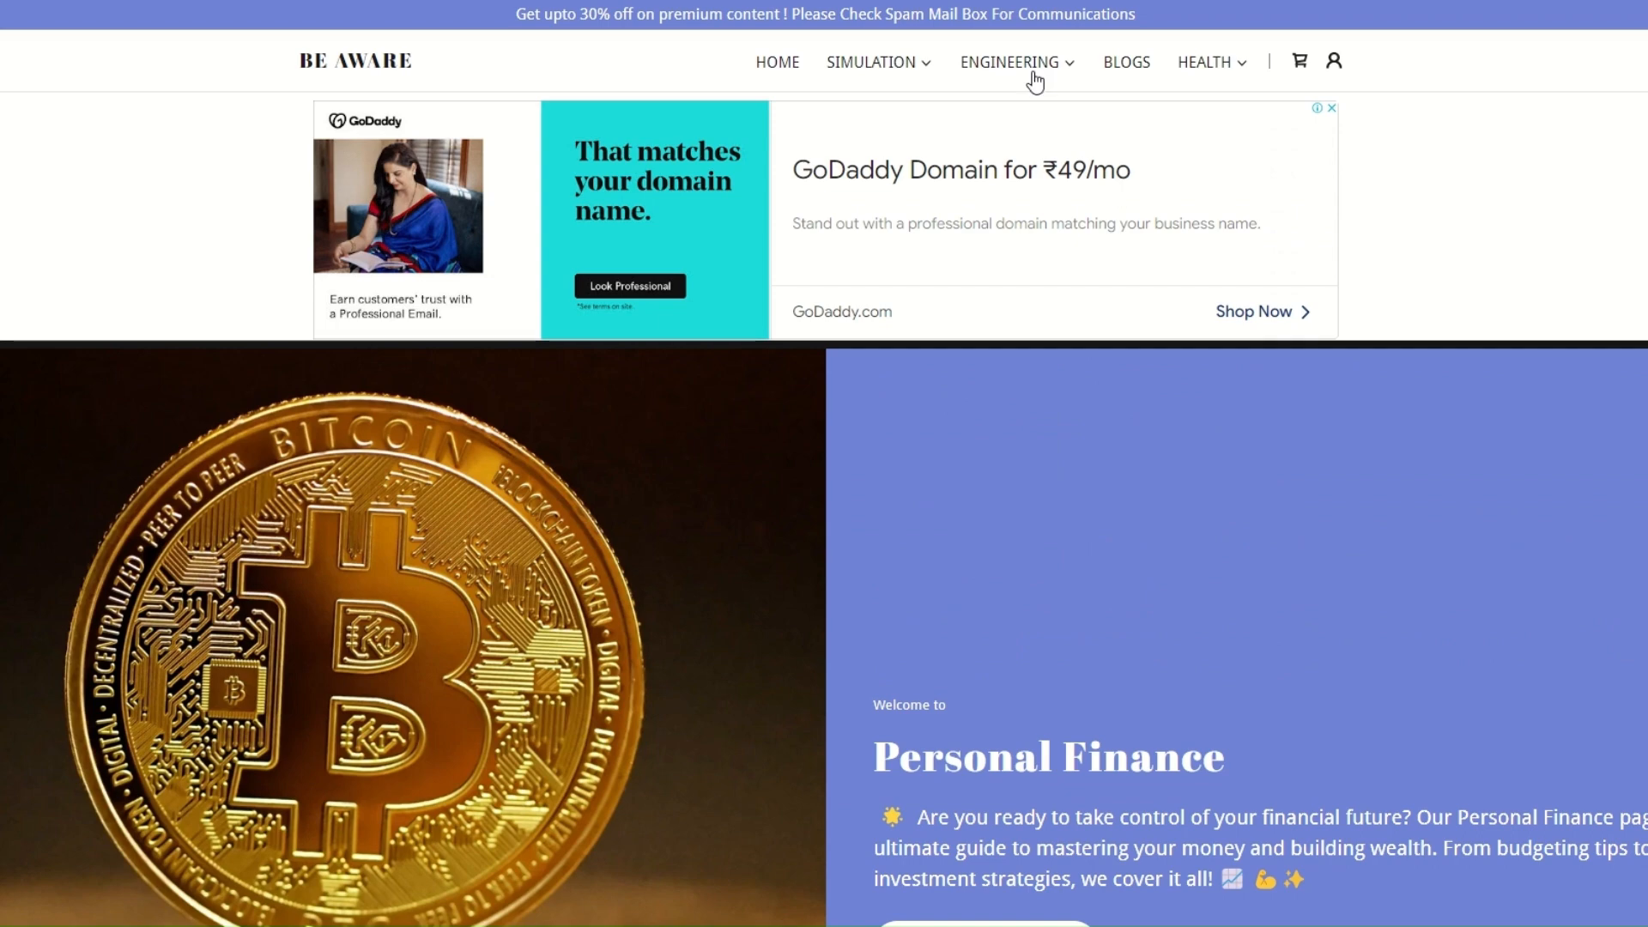
Open the Blogs page and look through its introduction, subscription form, posts and categories
left_click(1030, 64)
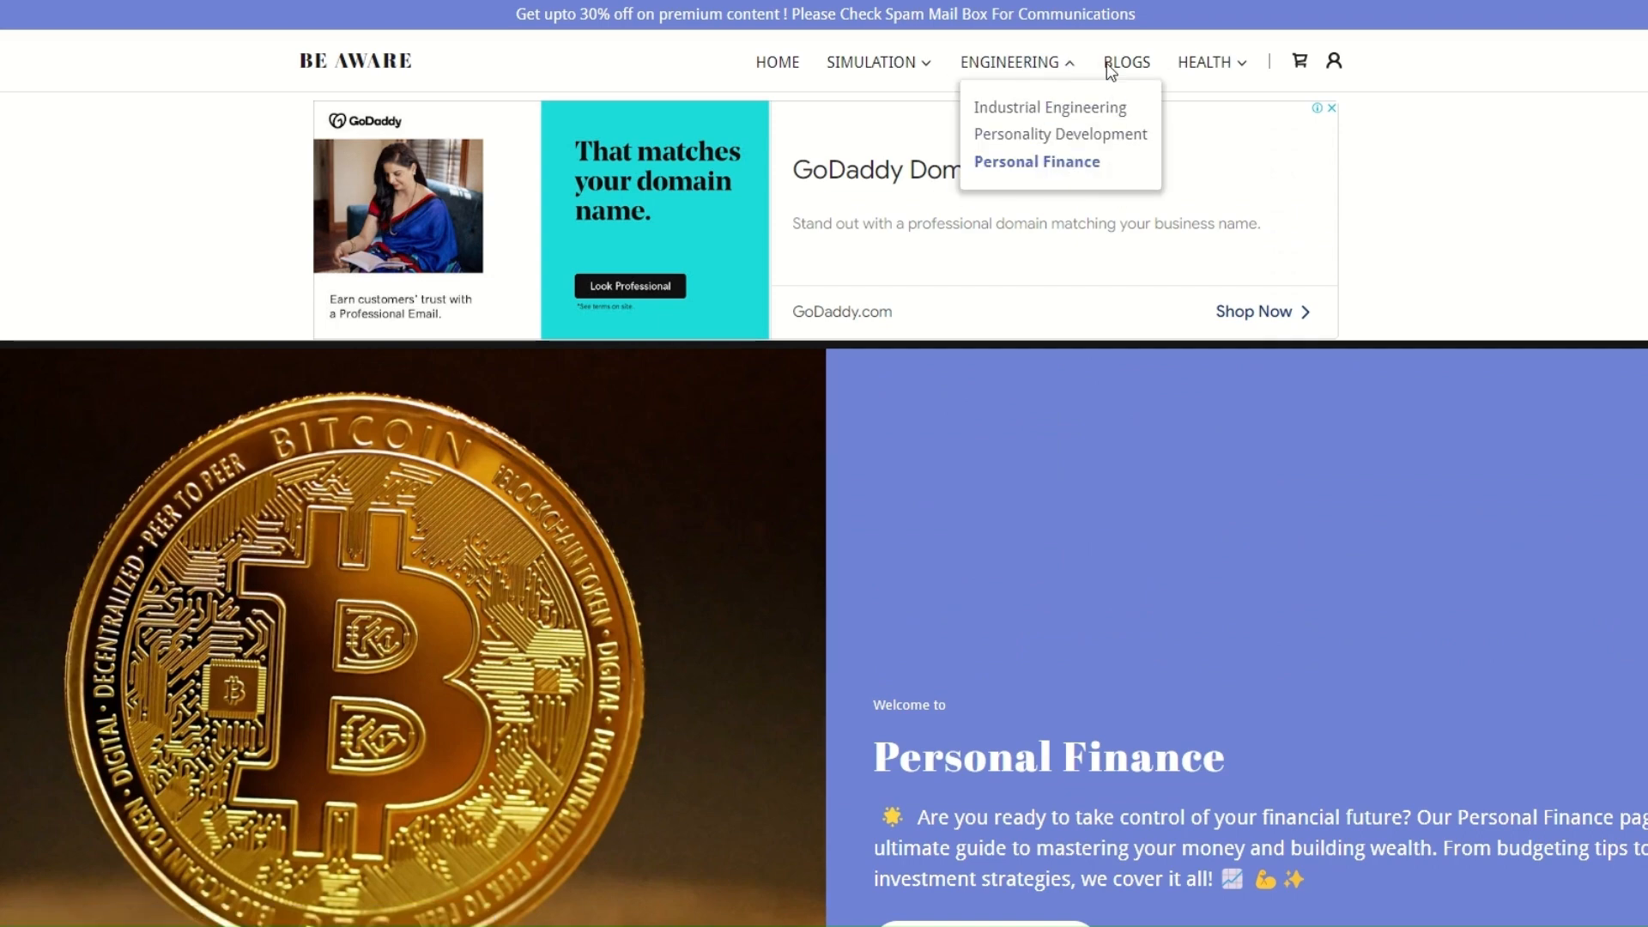
left_click(1131, 72)
scroll(901, 552, "down", 5)
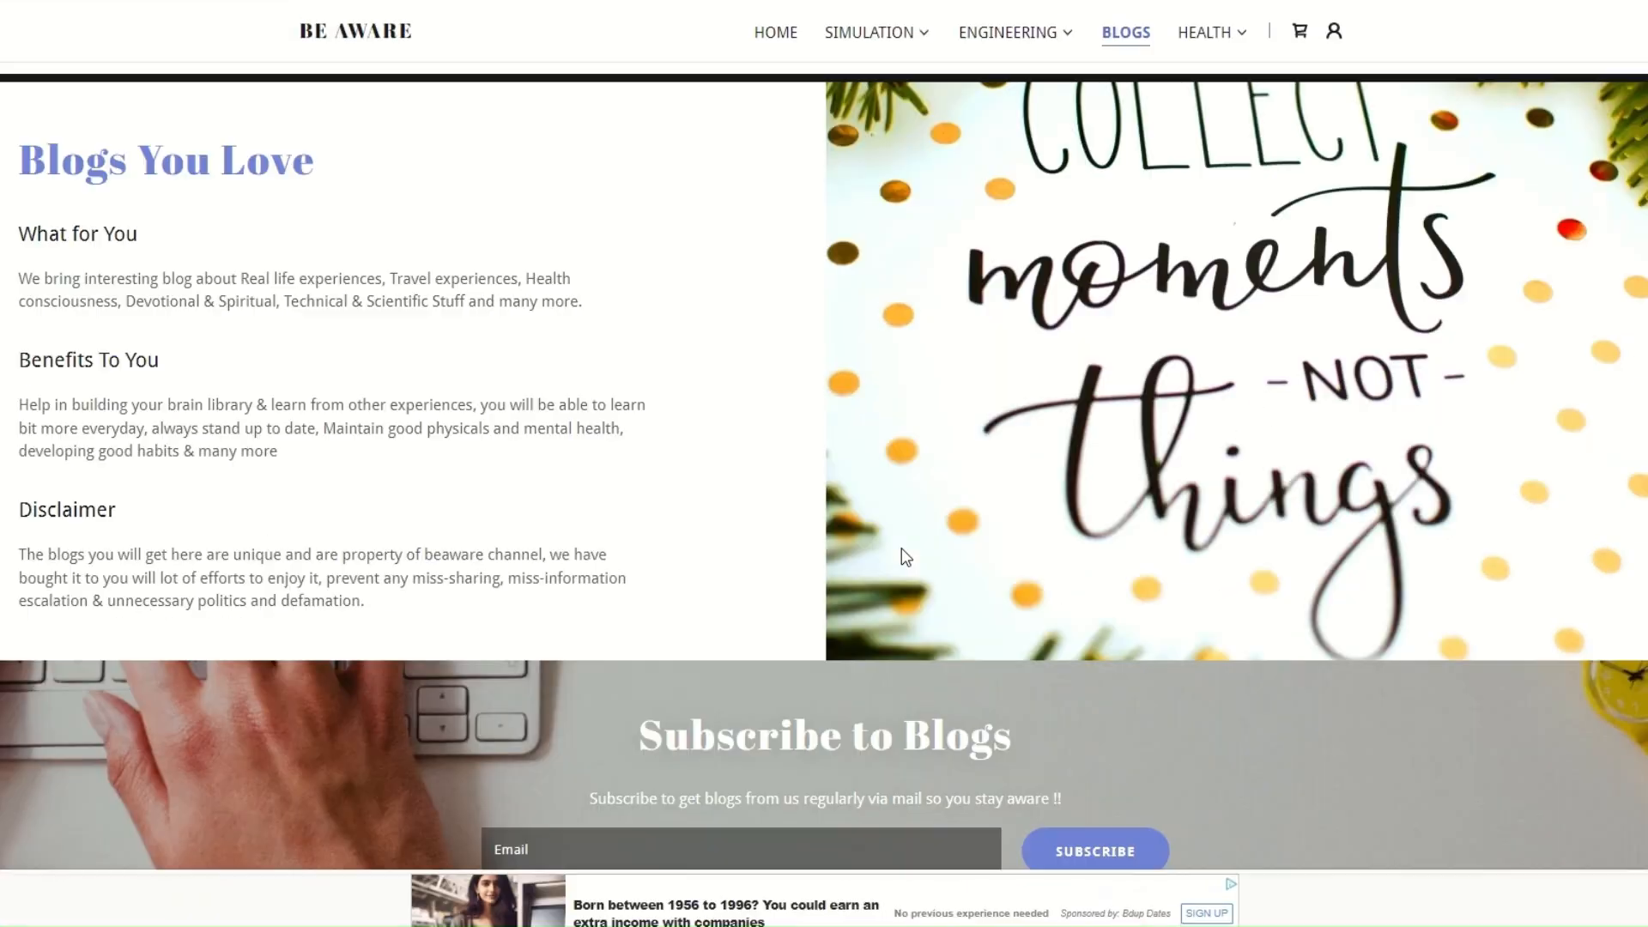
scroll(901, 550, "down", 10)
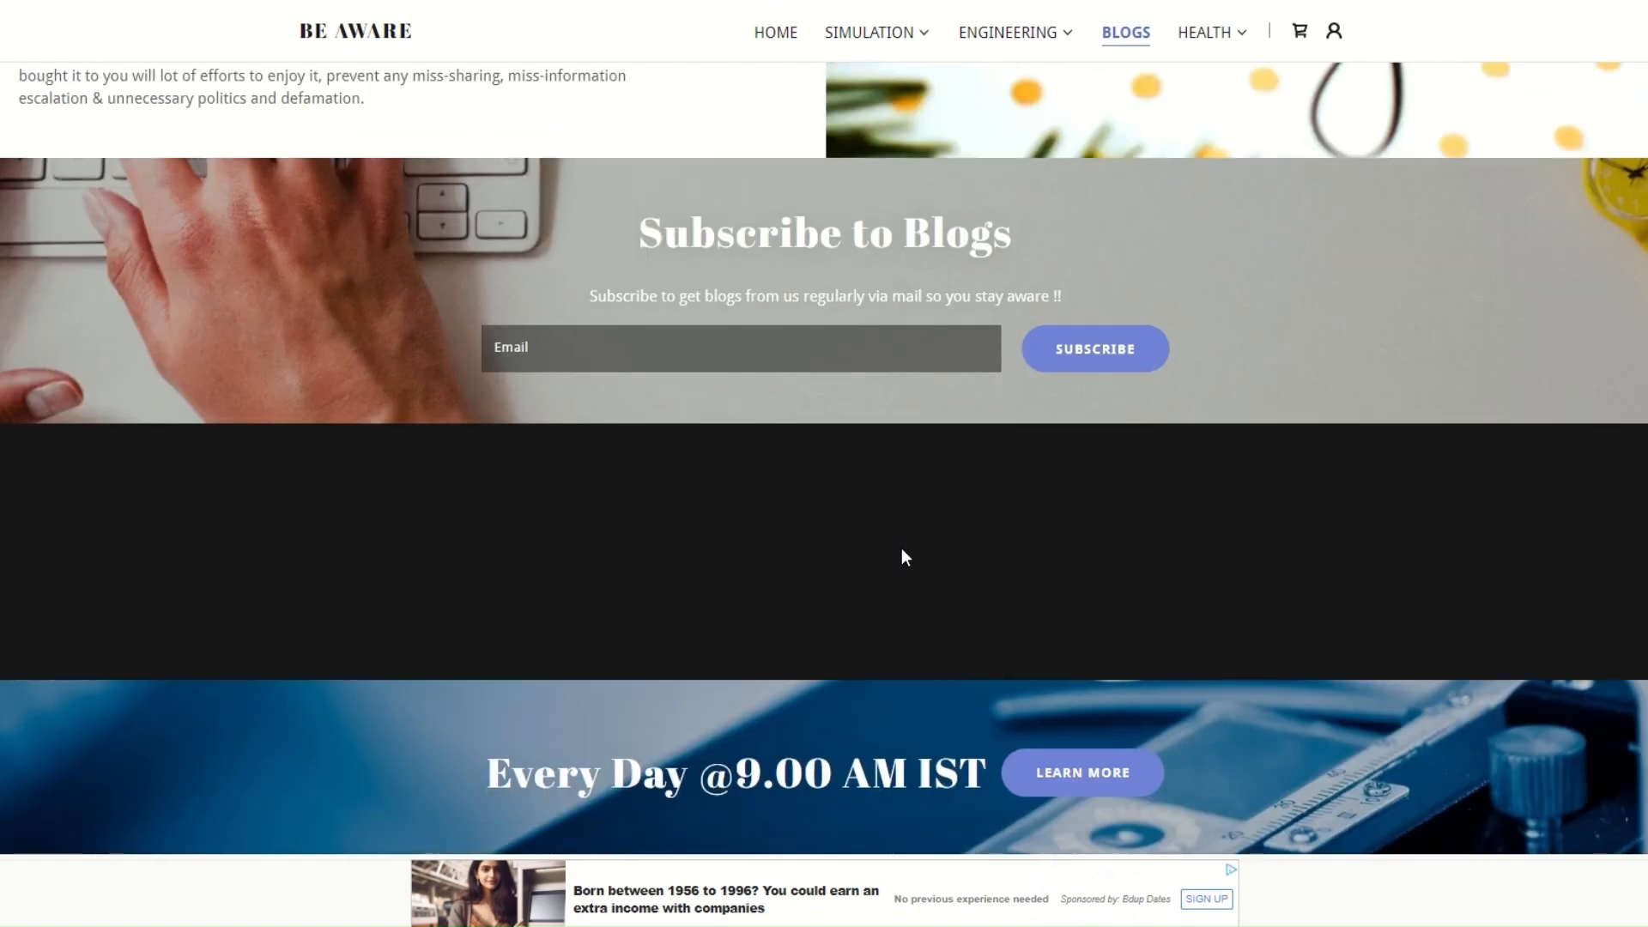
scroll(901, 549, "down", 2)
scroll(901, 549, "up", 1)
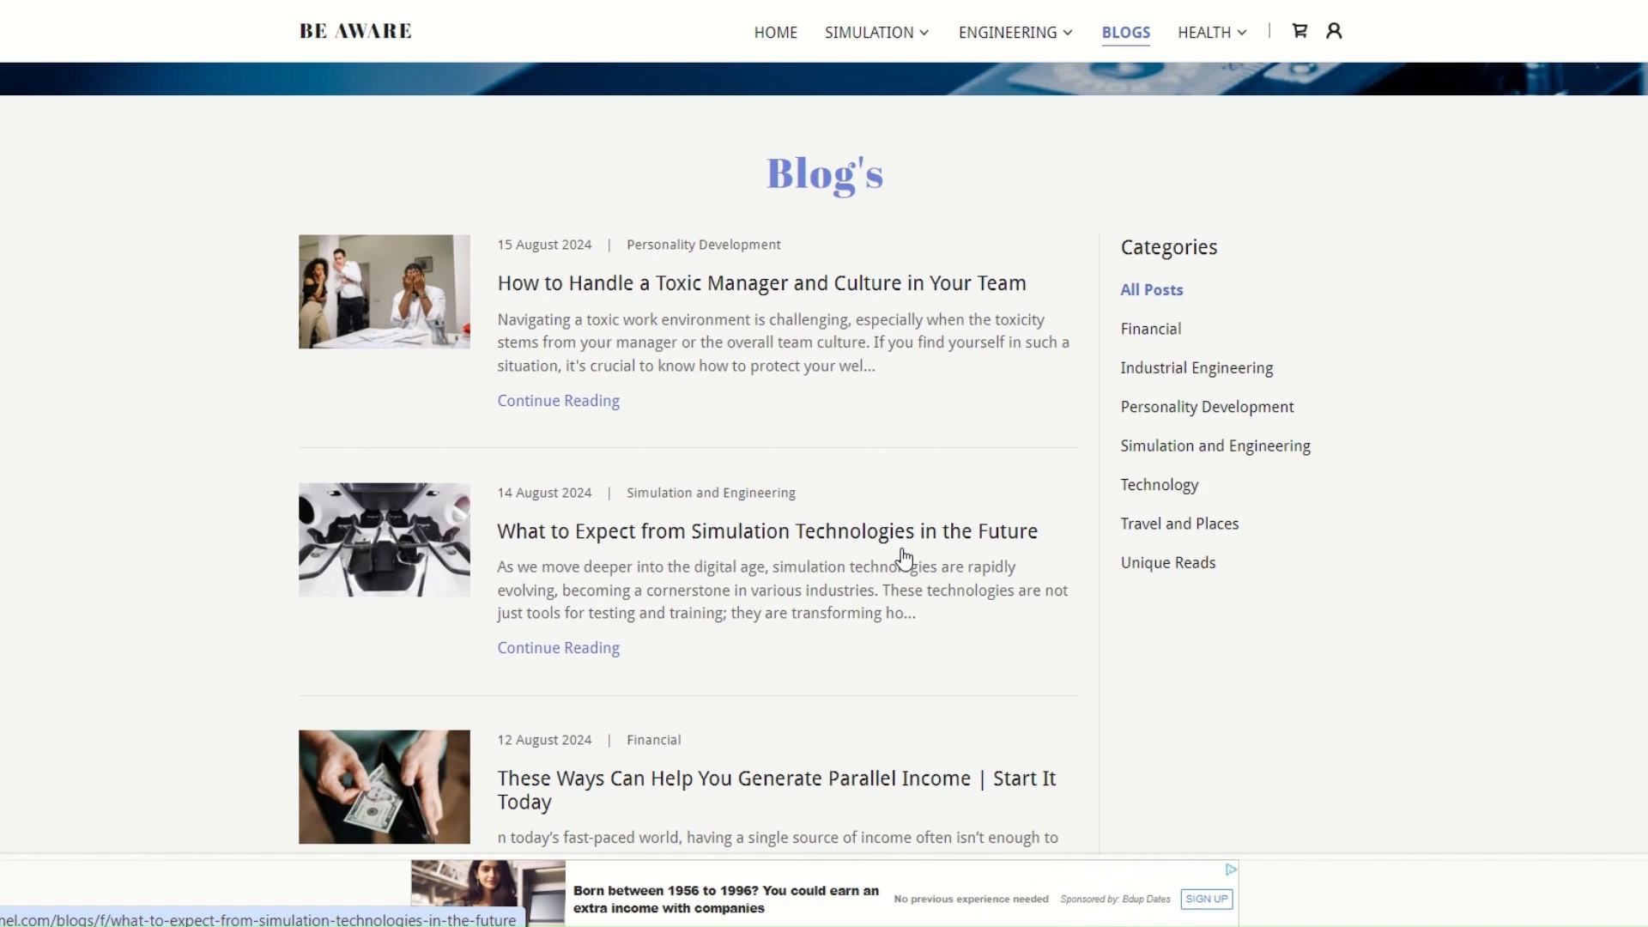
scroll(904, 558, "down", 4)
scroll(919, 570, "up", 6)
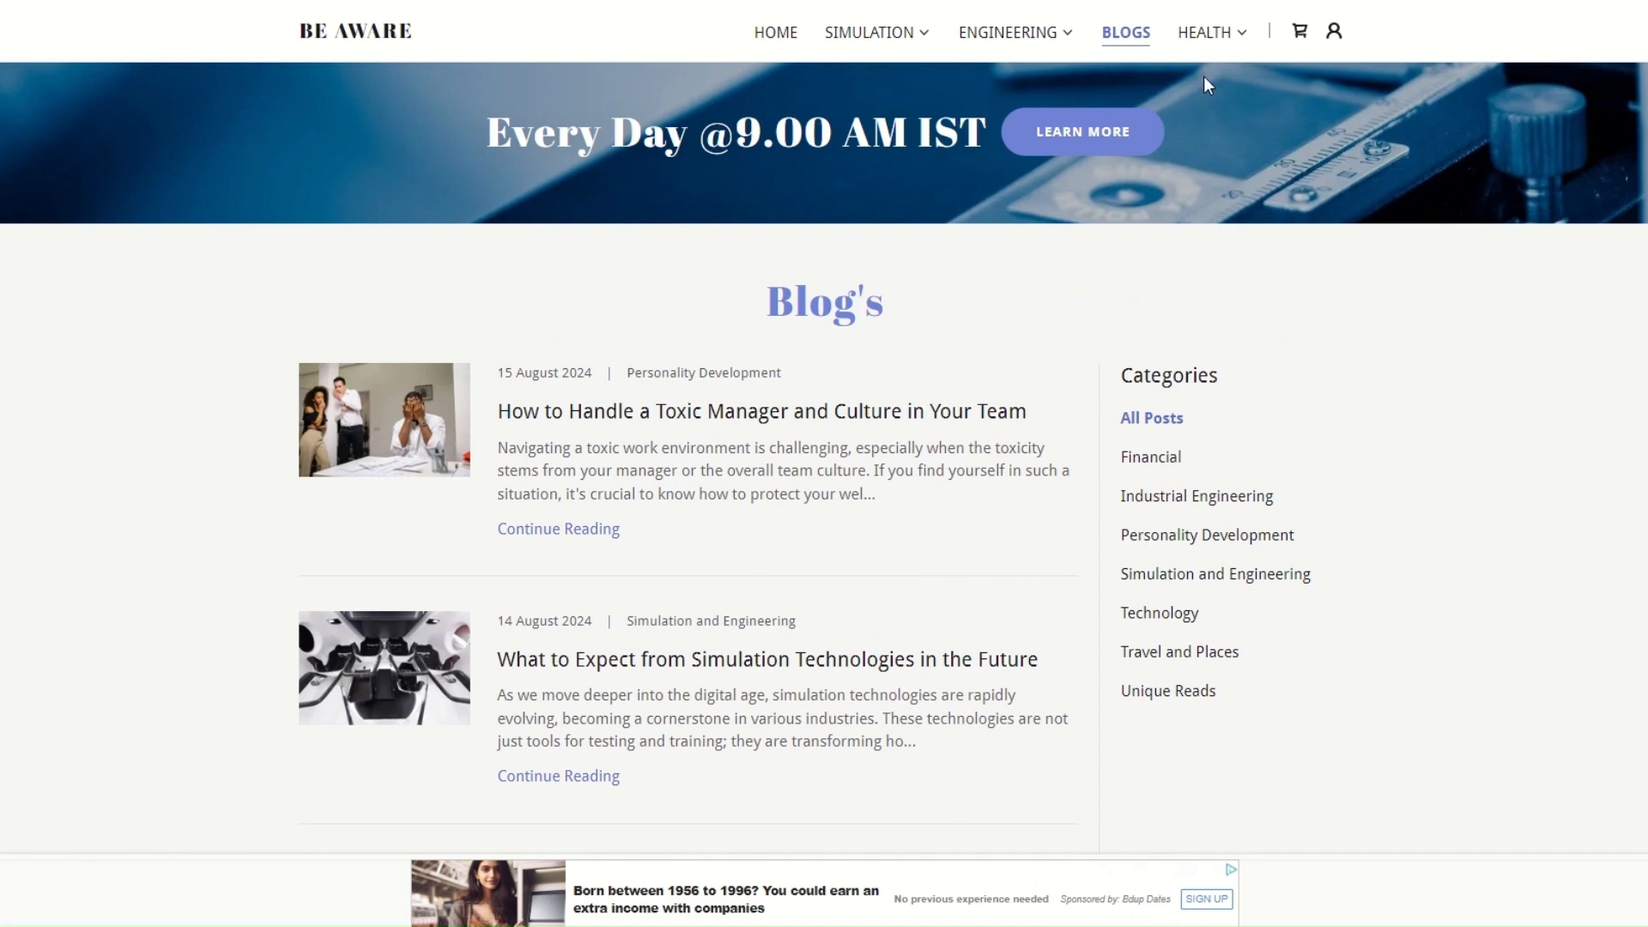
Open the Health Awareness page and review its health tests and health tips sections
mouse_move(1215, 47)
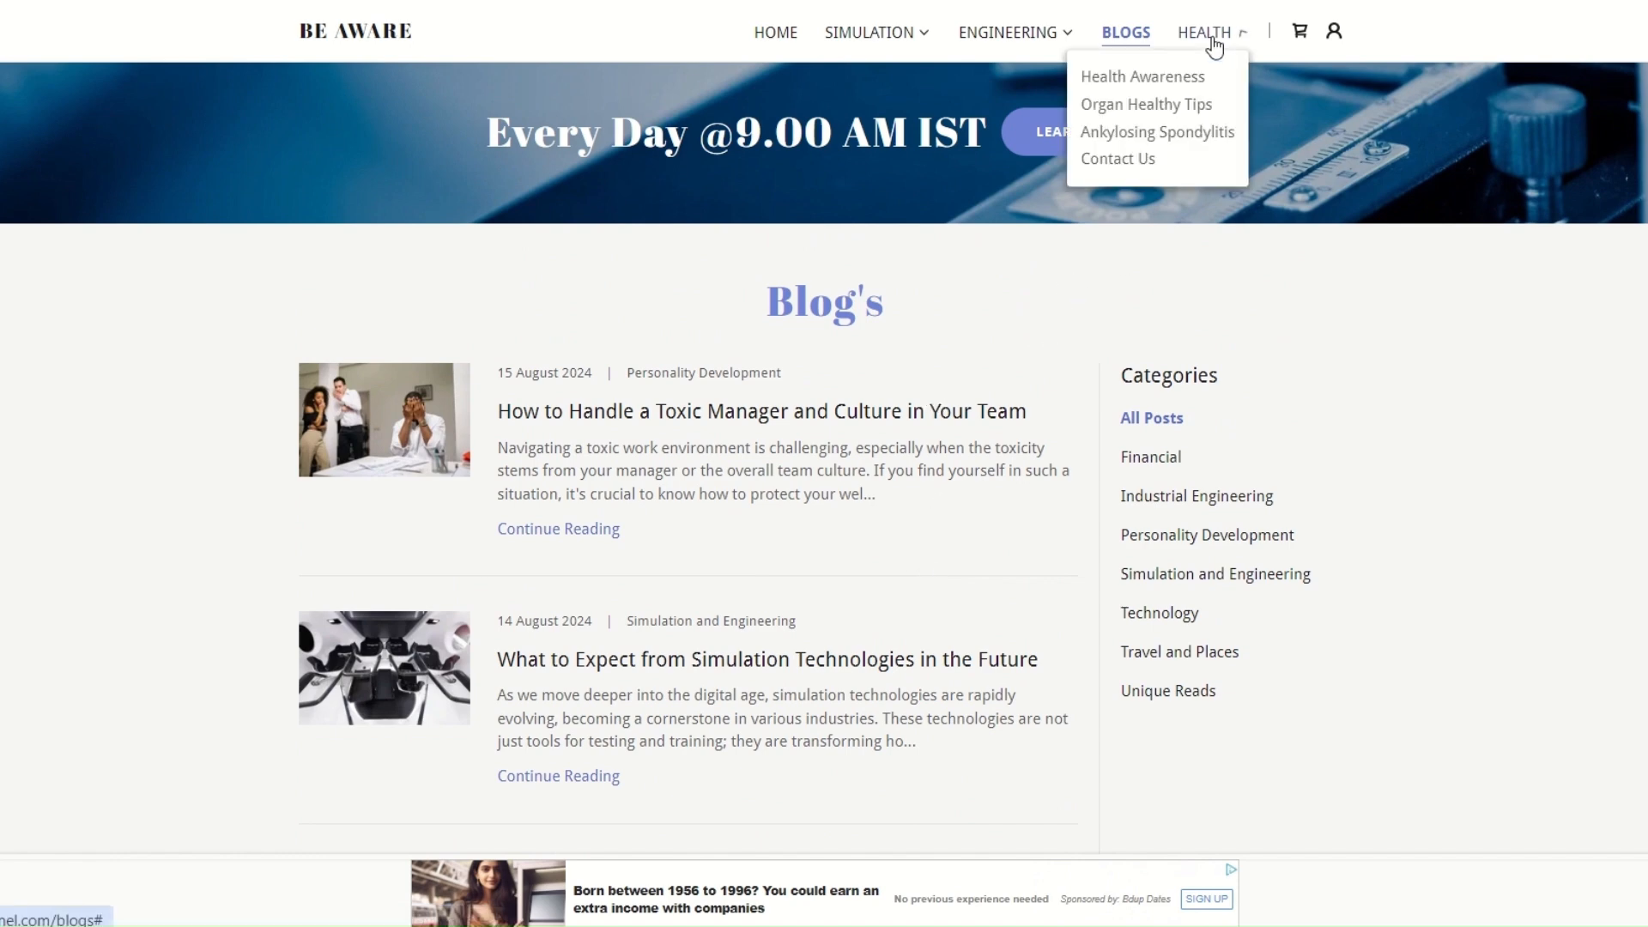
left_click(1112, 83)
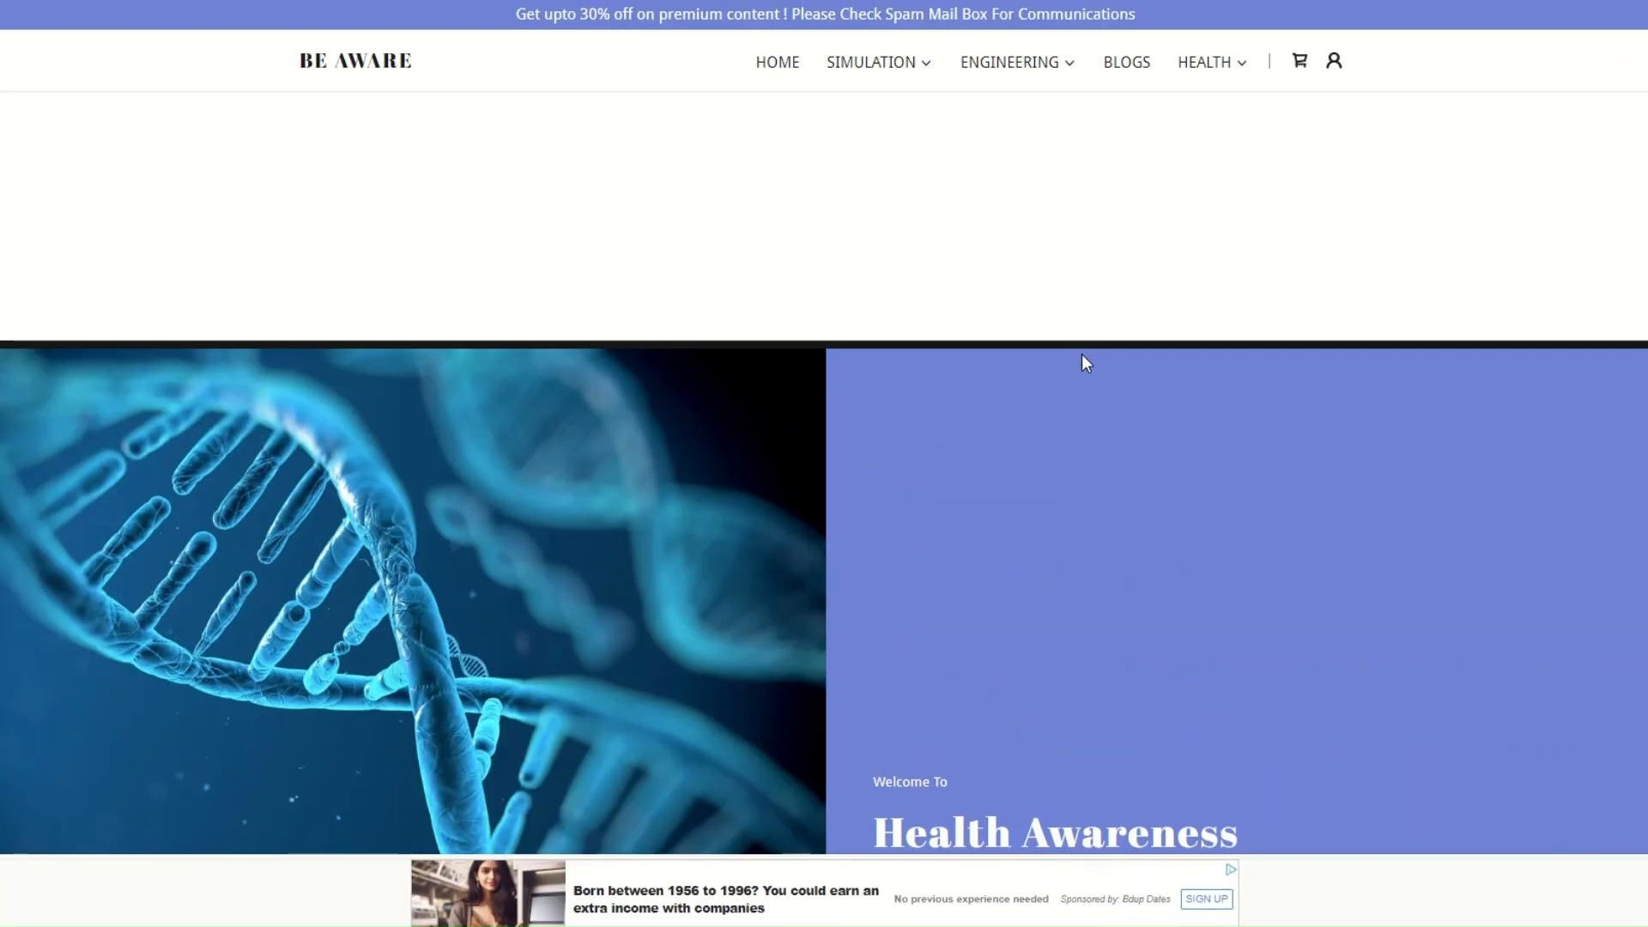
scroll(1083, 359, "down", 5)
scroll(1088, 360, "down", 3)
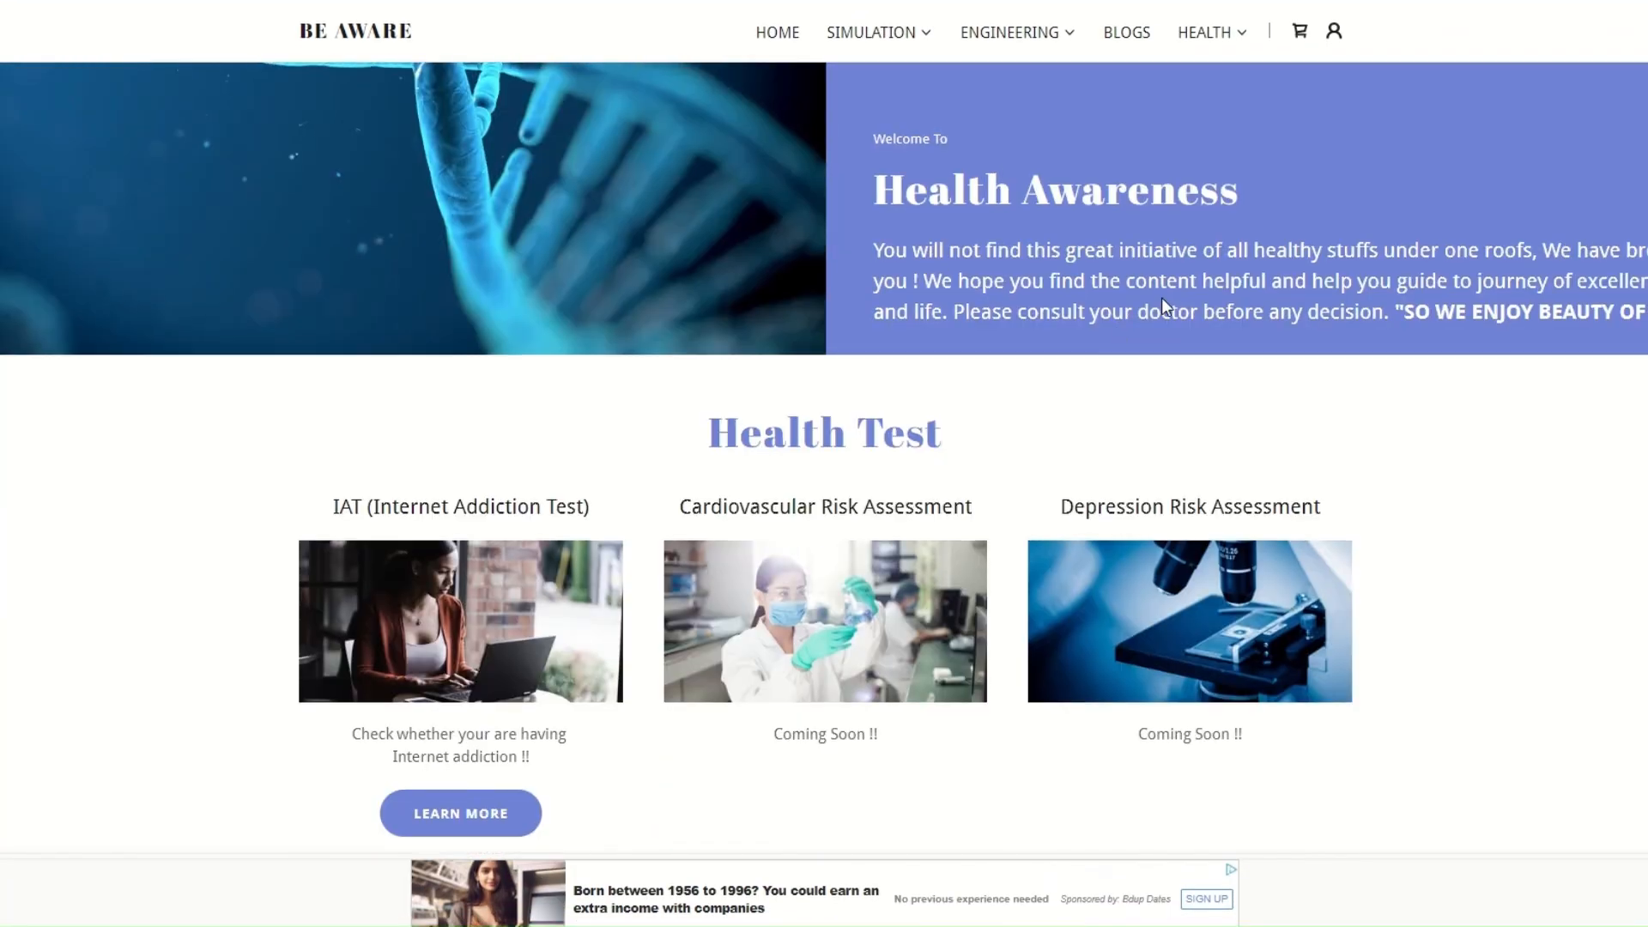
scroll(1161, 297, "down", 5)
scroll(1162, 307, "up", 4)
scroll(1162, 307, "down", 10)
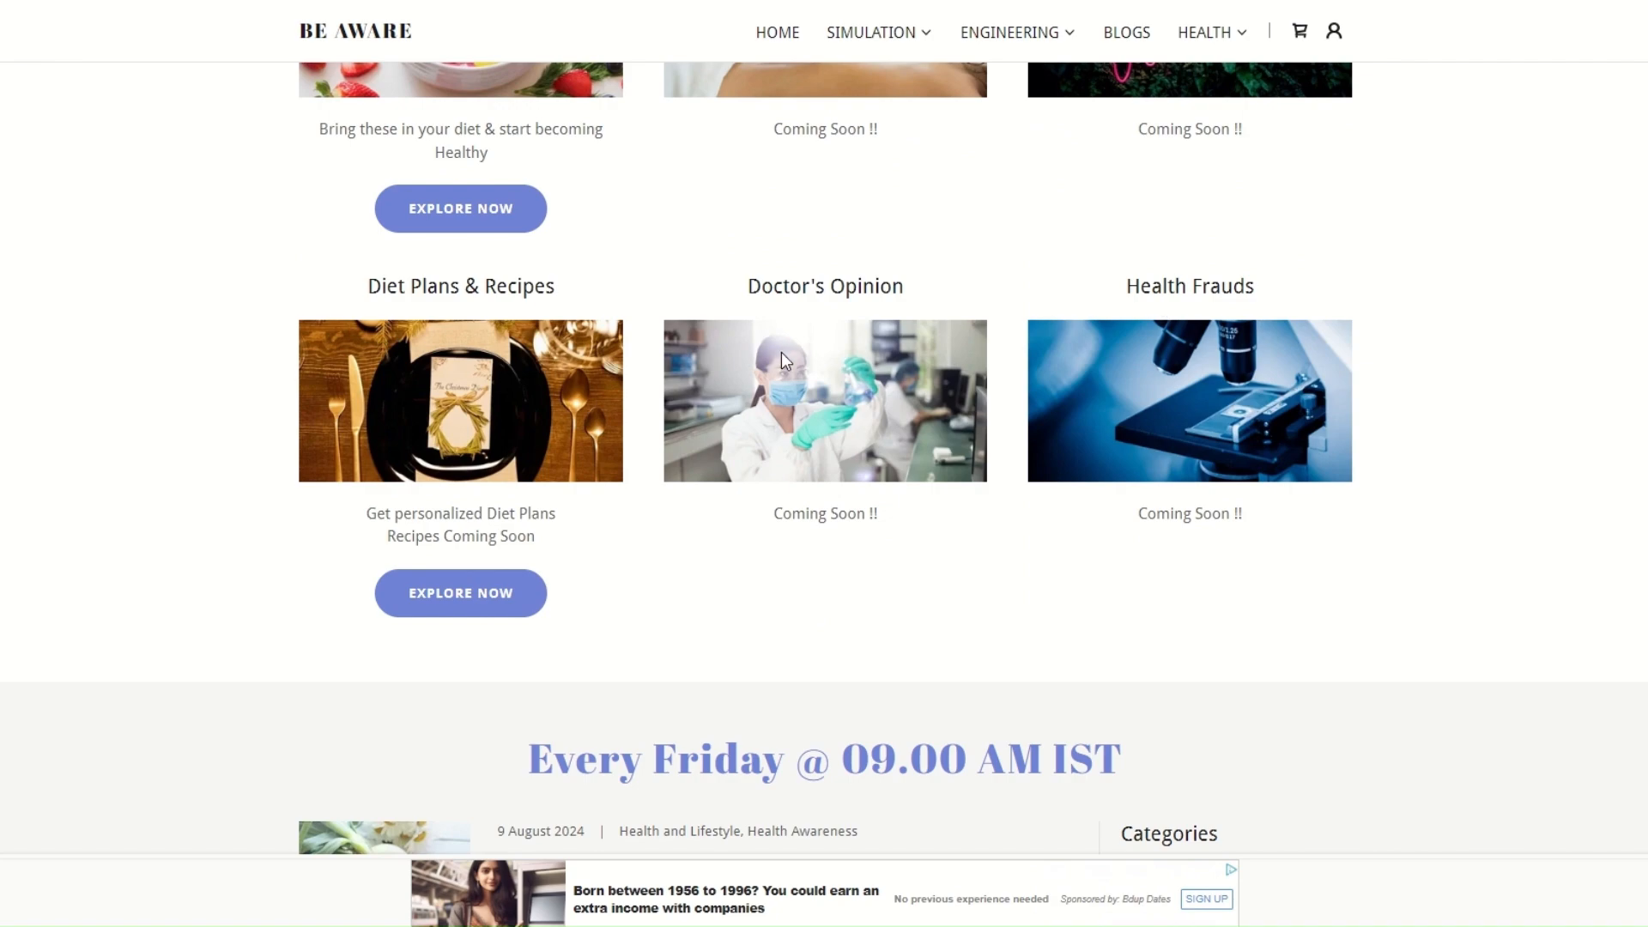
scroll(783, 358, "up", 4)
scroll(807, 361, "down", 4)
scroll(833, 364, "up", 3)
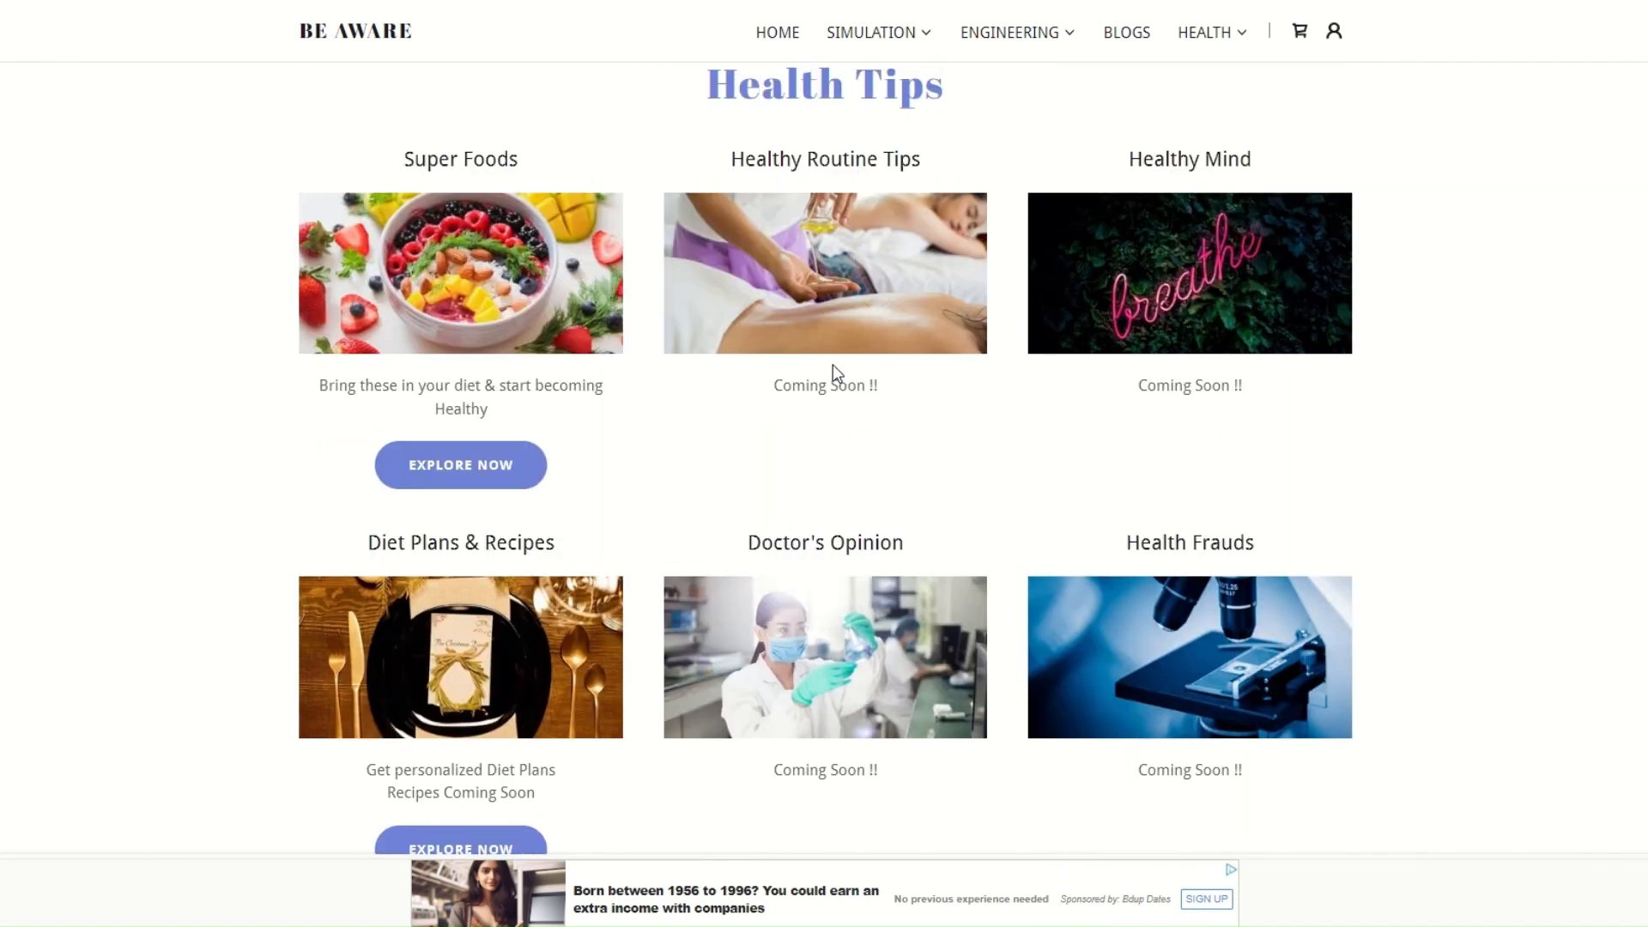
scroll(833, 364, "down", 3)
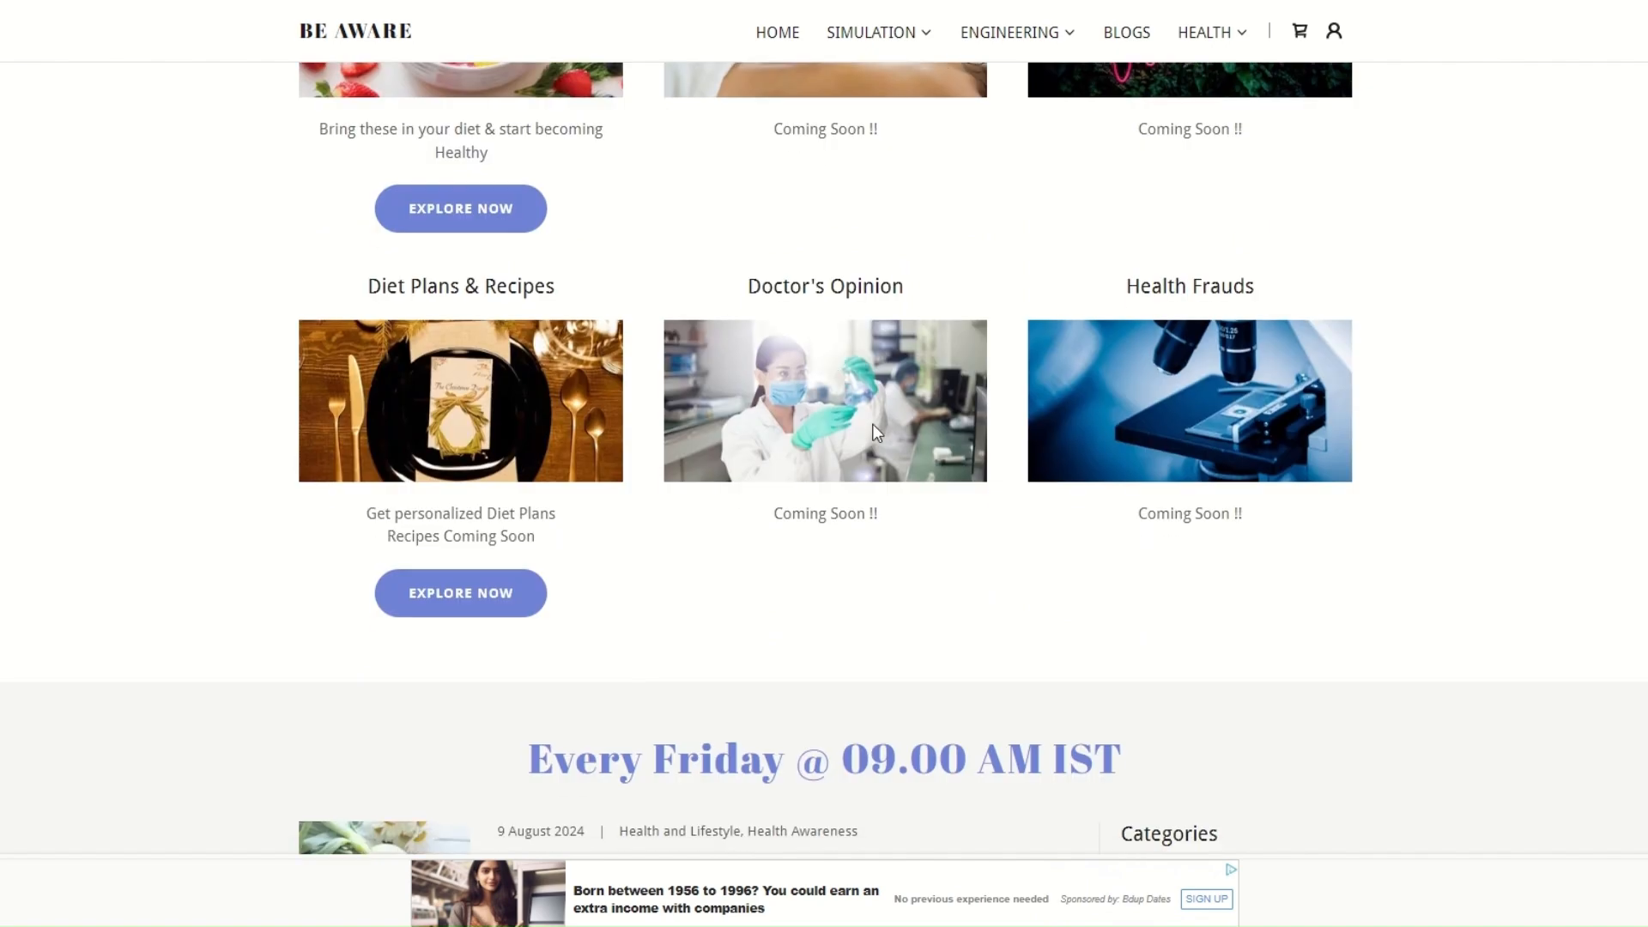
Browse the Friday health blog posts on the Health Awareness page and check which other health pages are offered
scroll(876, 431, "down", 3)
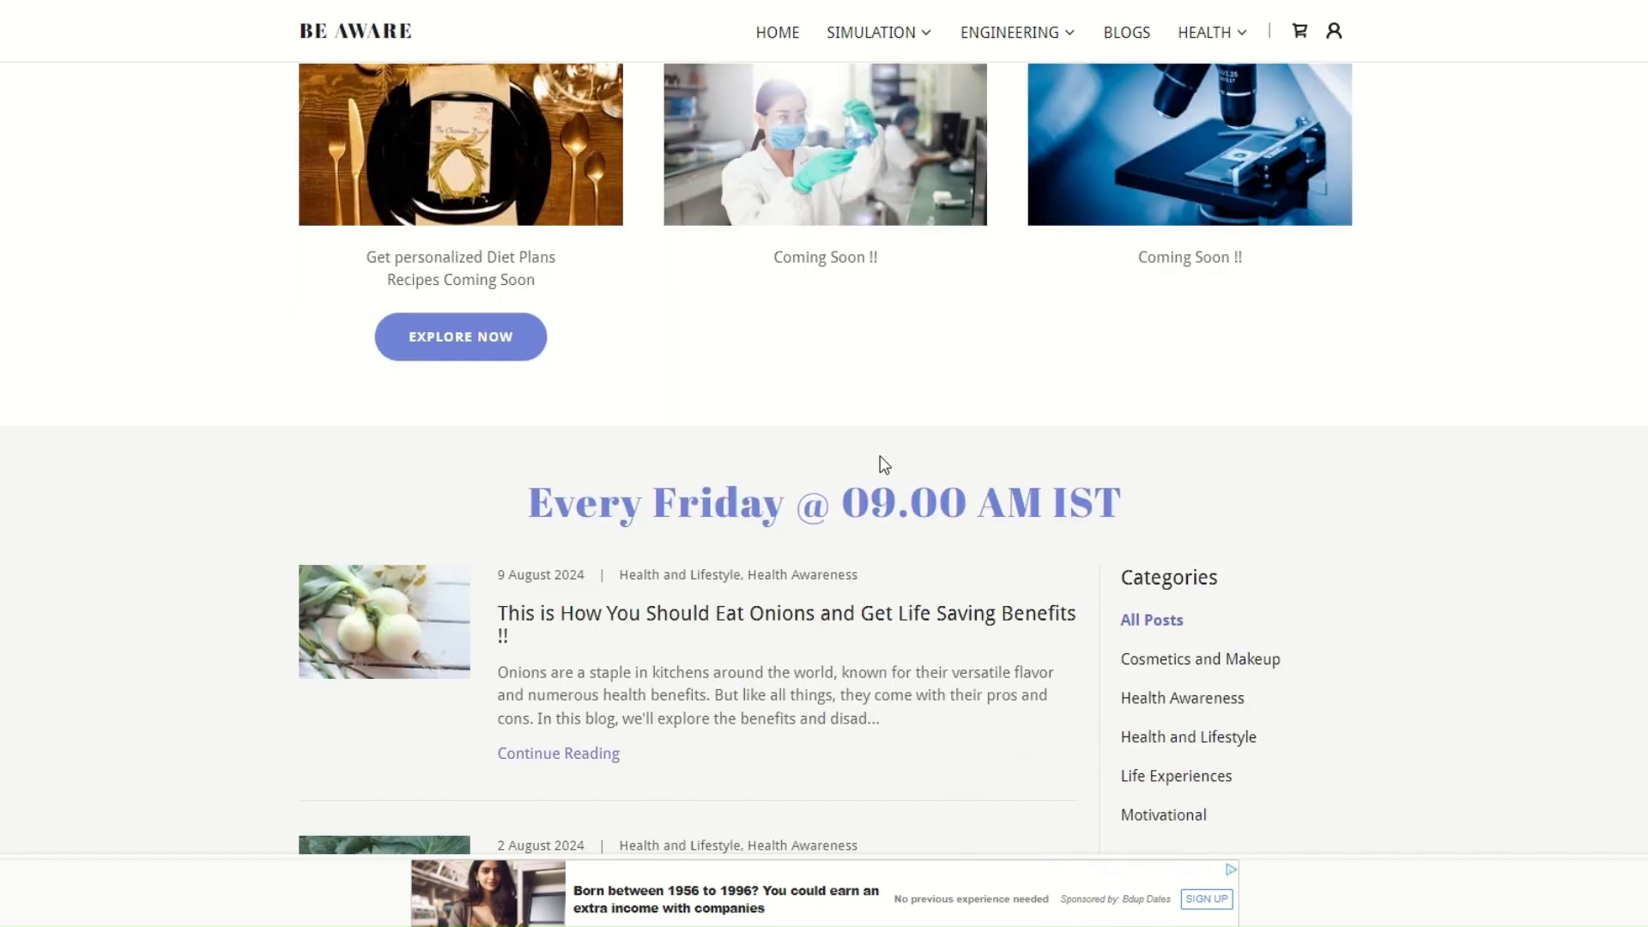
scroll(882, 457, "down", 3)
scroll(1277, 423, "down", 5)
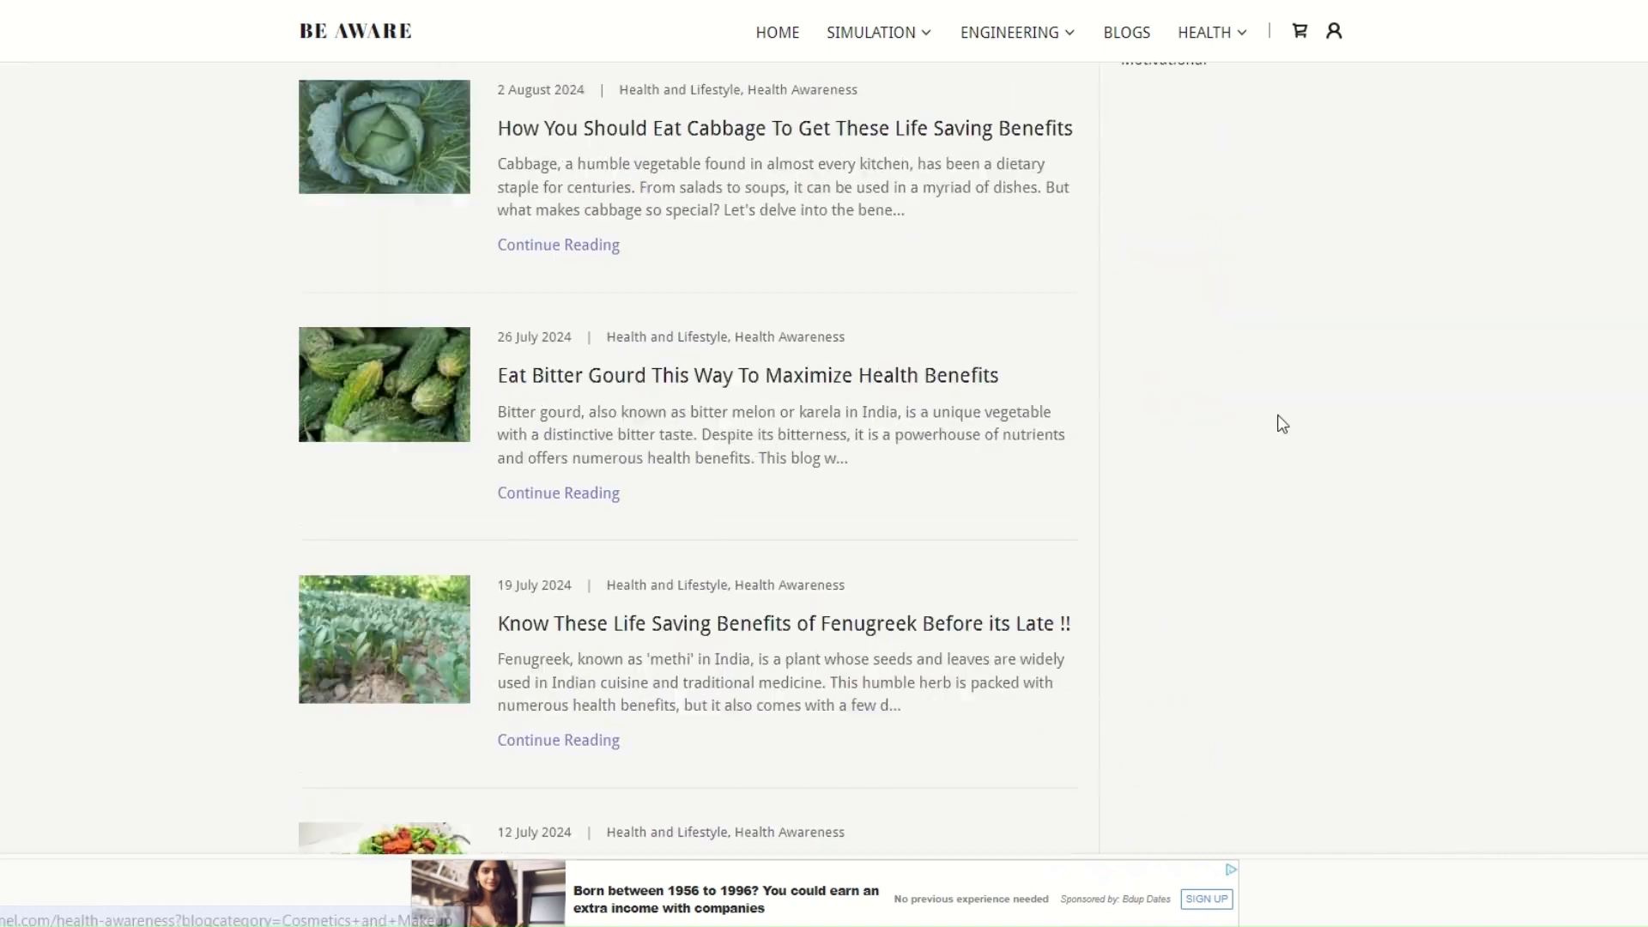
scroll(927, 383, "down", 13)
left_click(1197, 43)
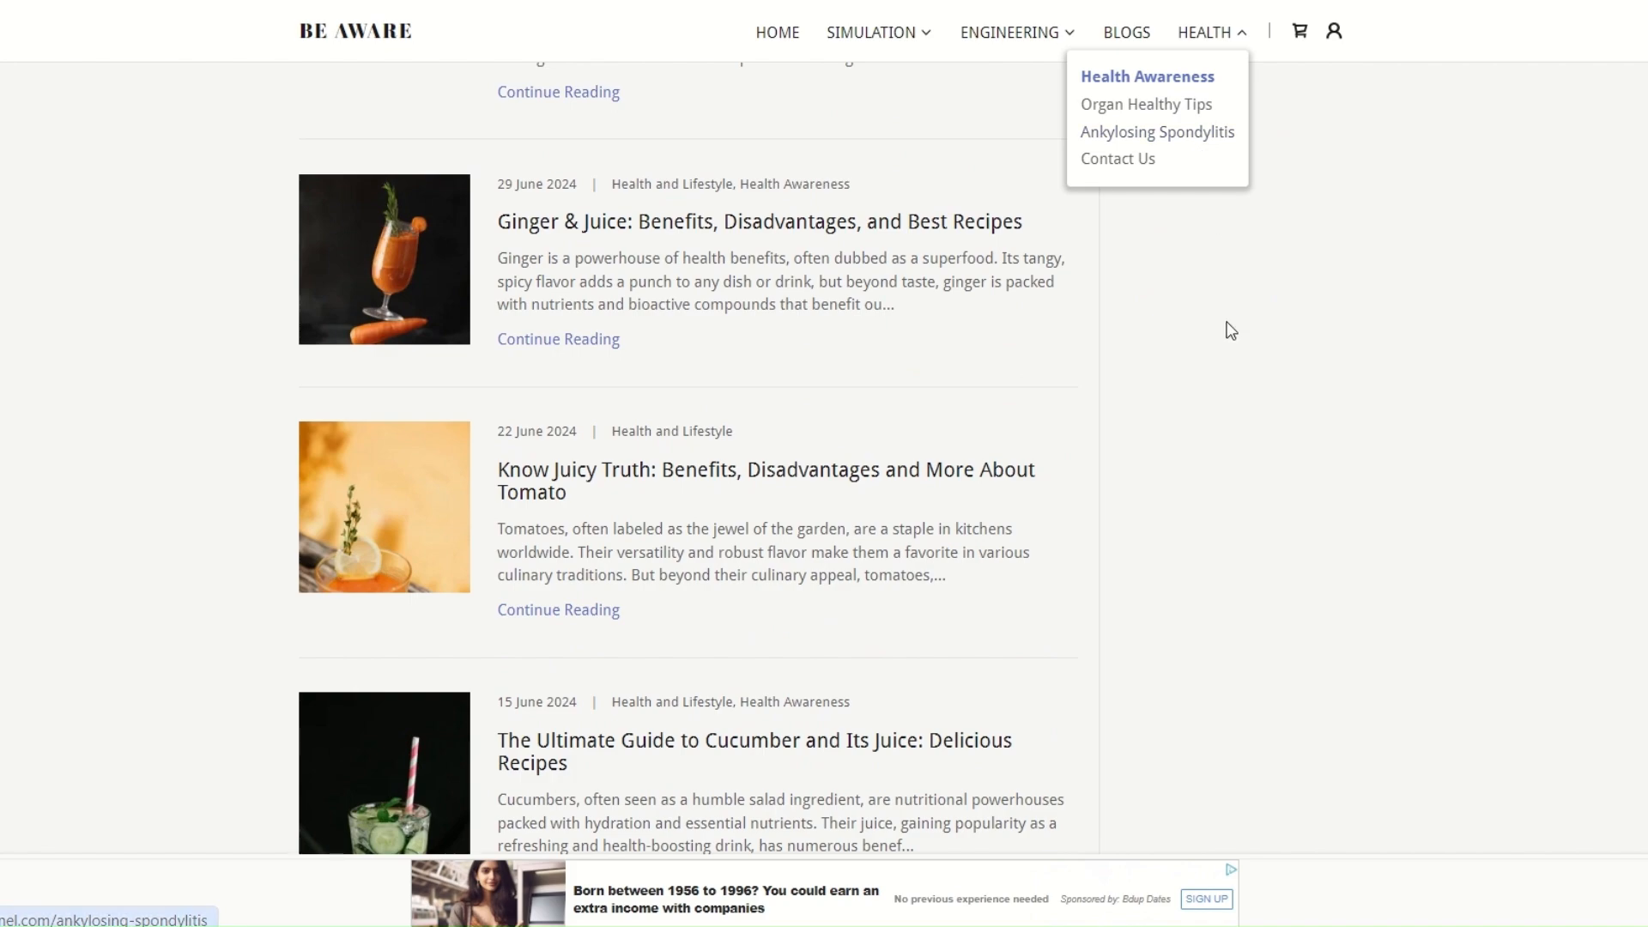
Return to the home page and look over the bookable online appointment services and the channel welcome section
left_click(790, 36)
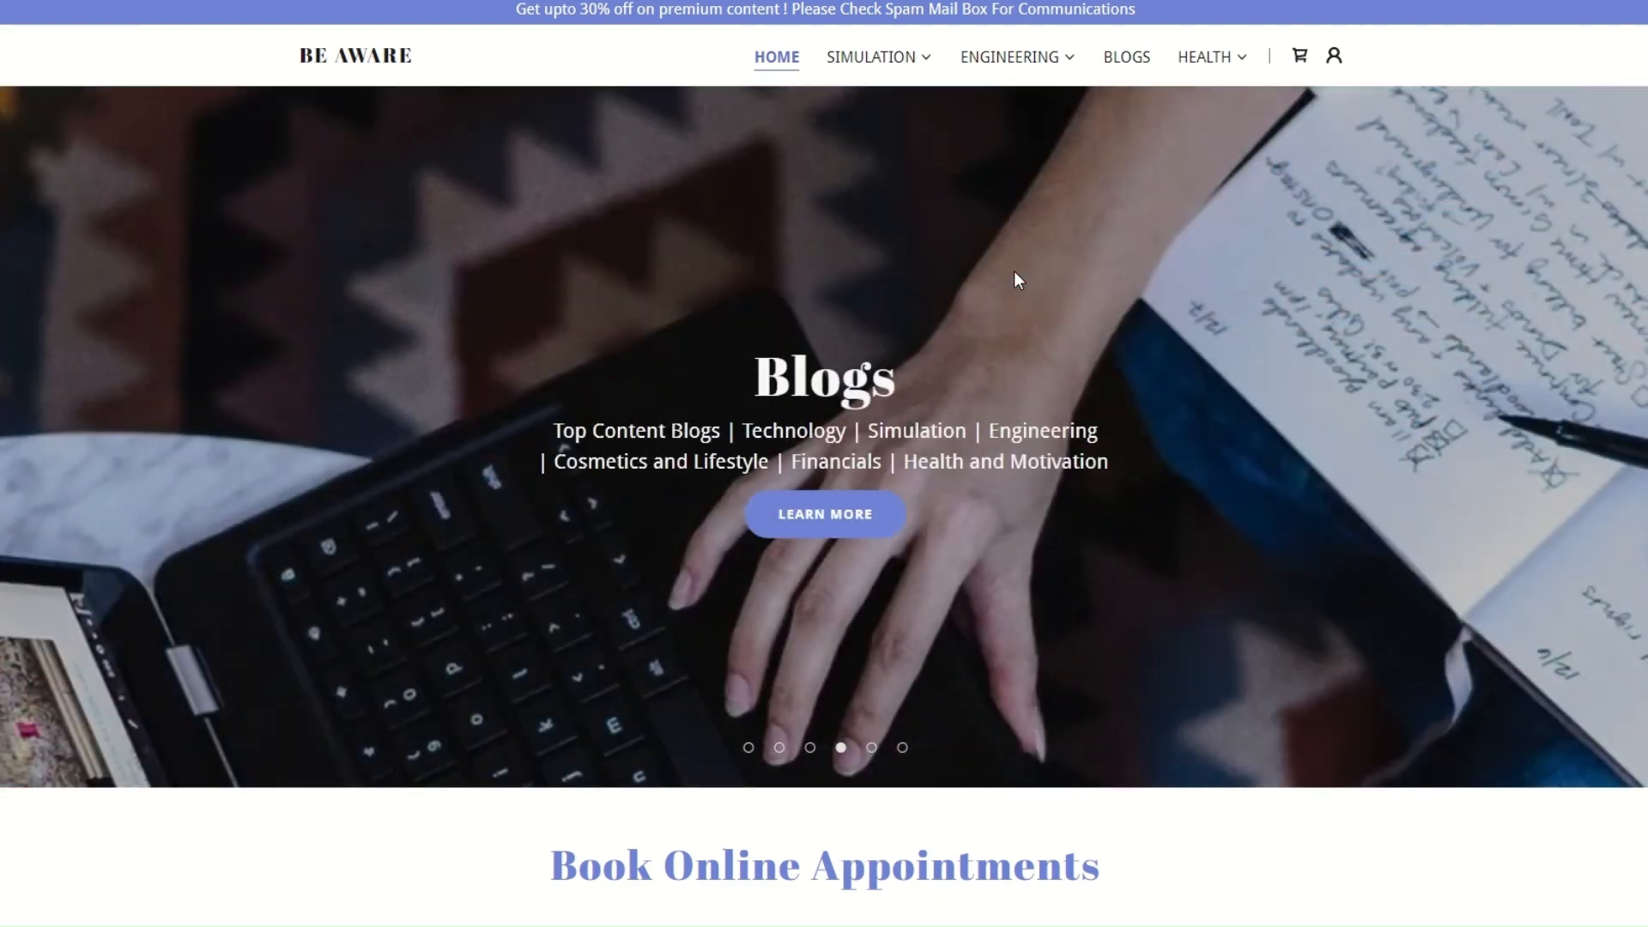
scroll(1015, 274, "down", 5)
scroll(1016, 275, "down", 10)
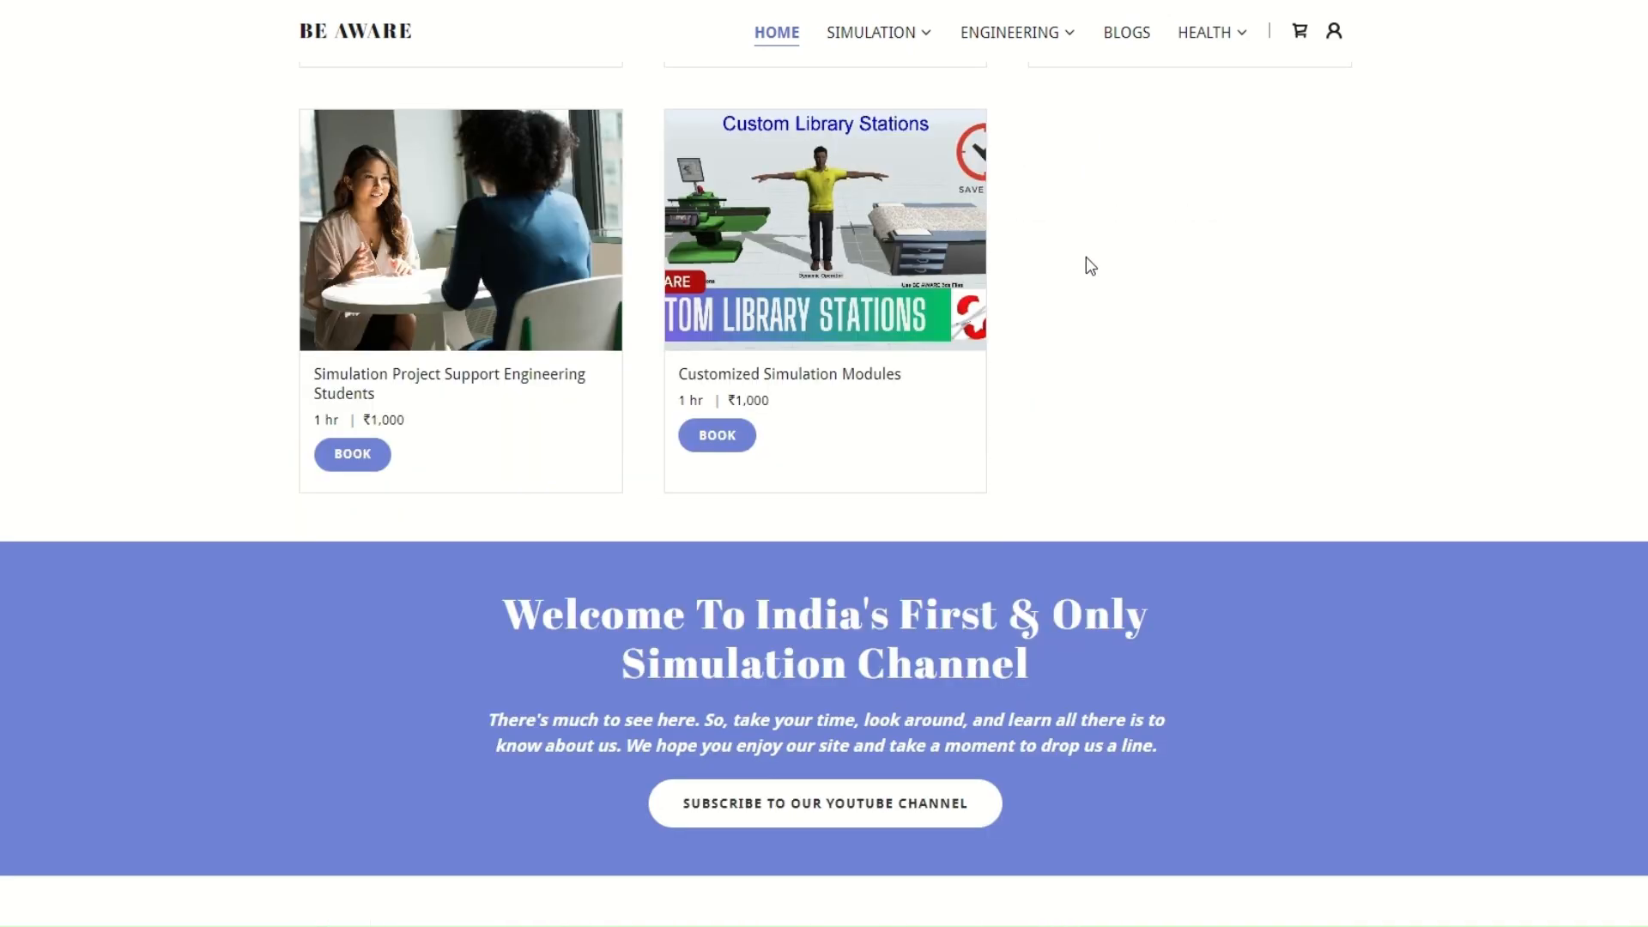
scroll(1089, 275, "down", 5)
scroll(1174, 325, "up", 18)
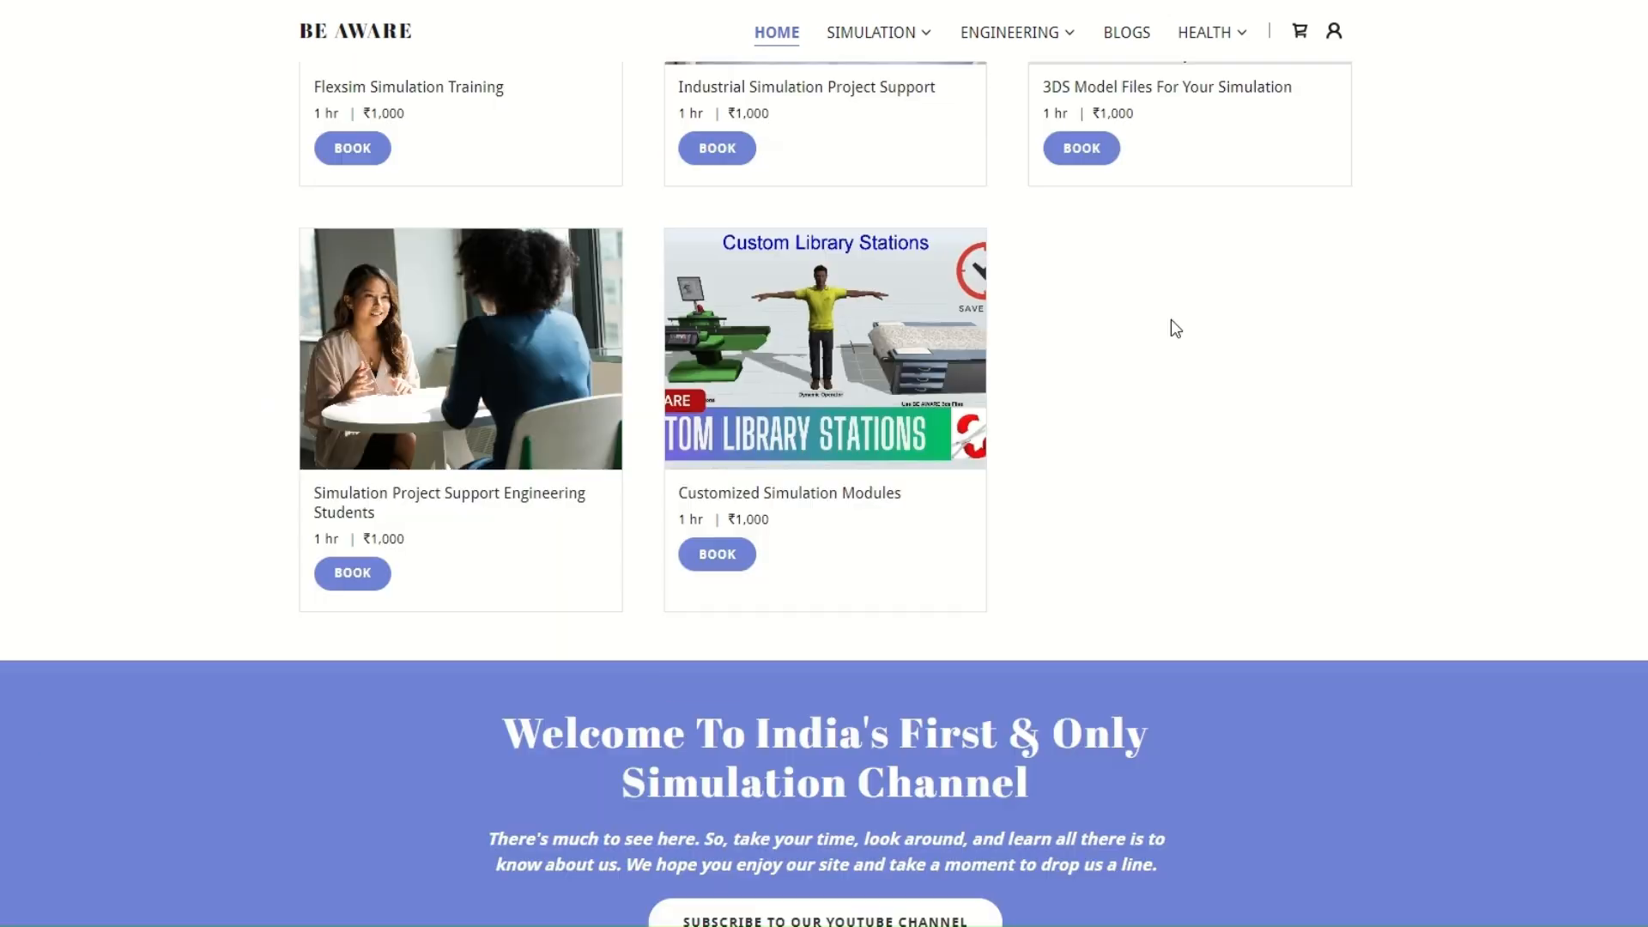
scroll(1245, 283, "up", 2)
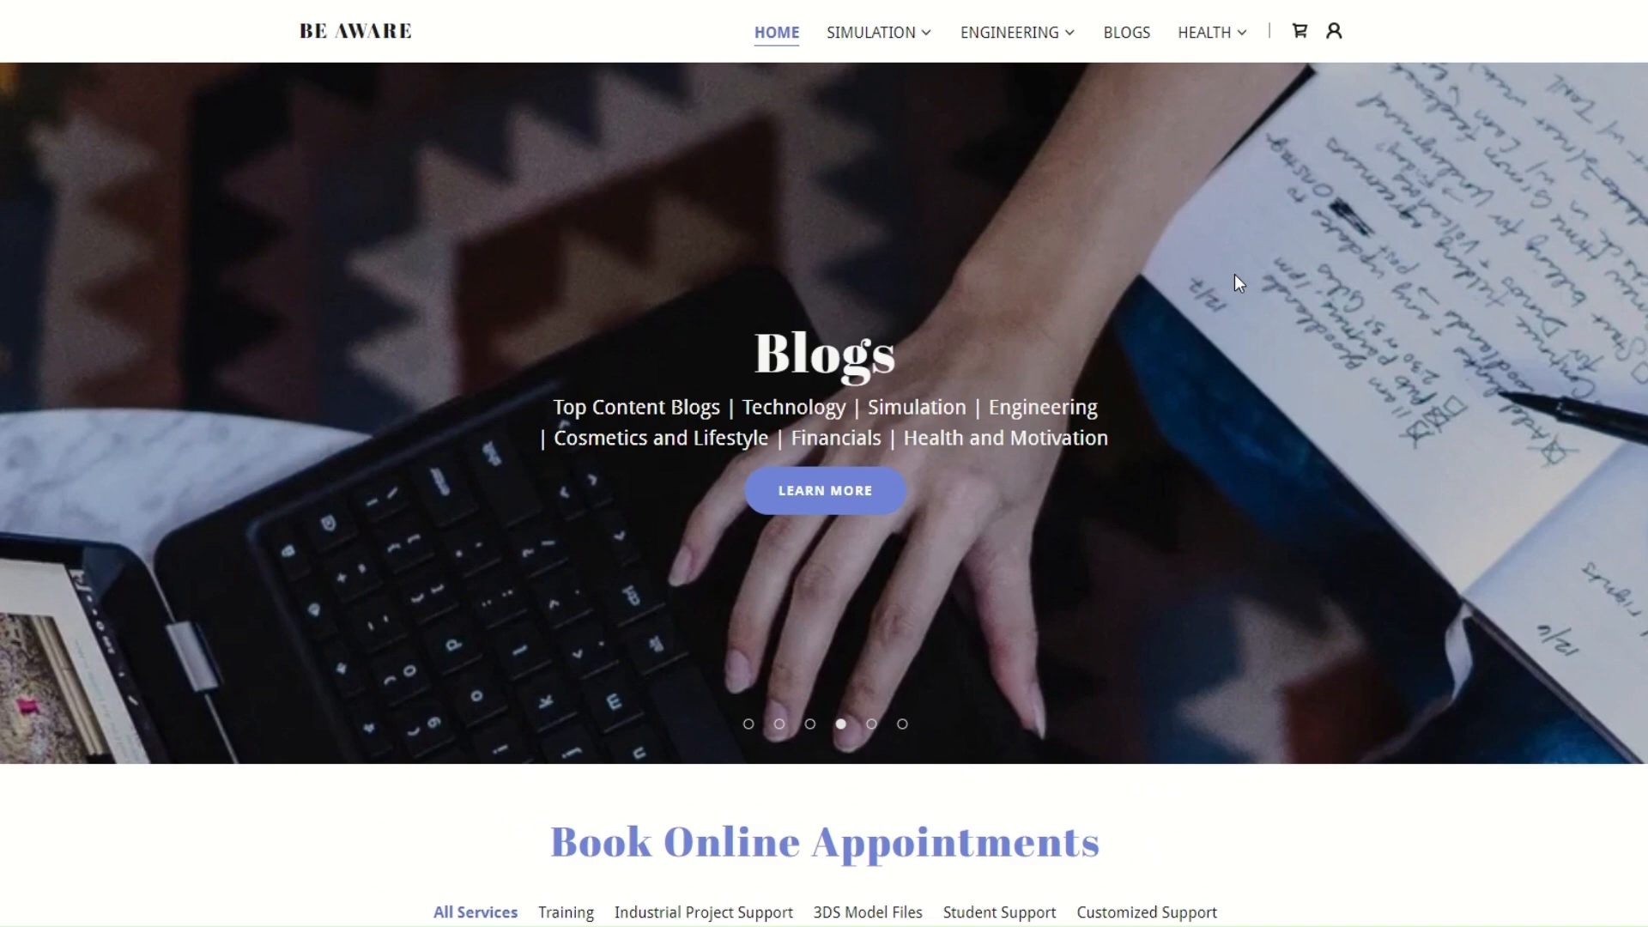